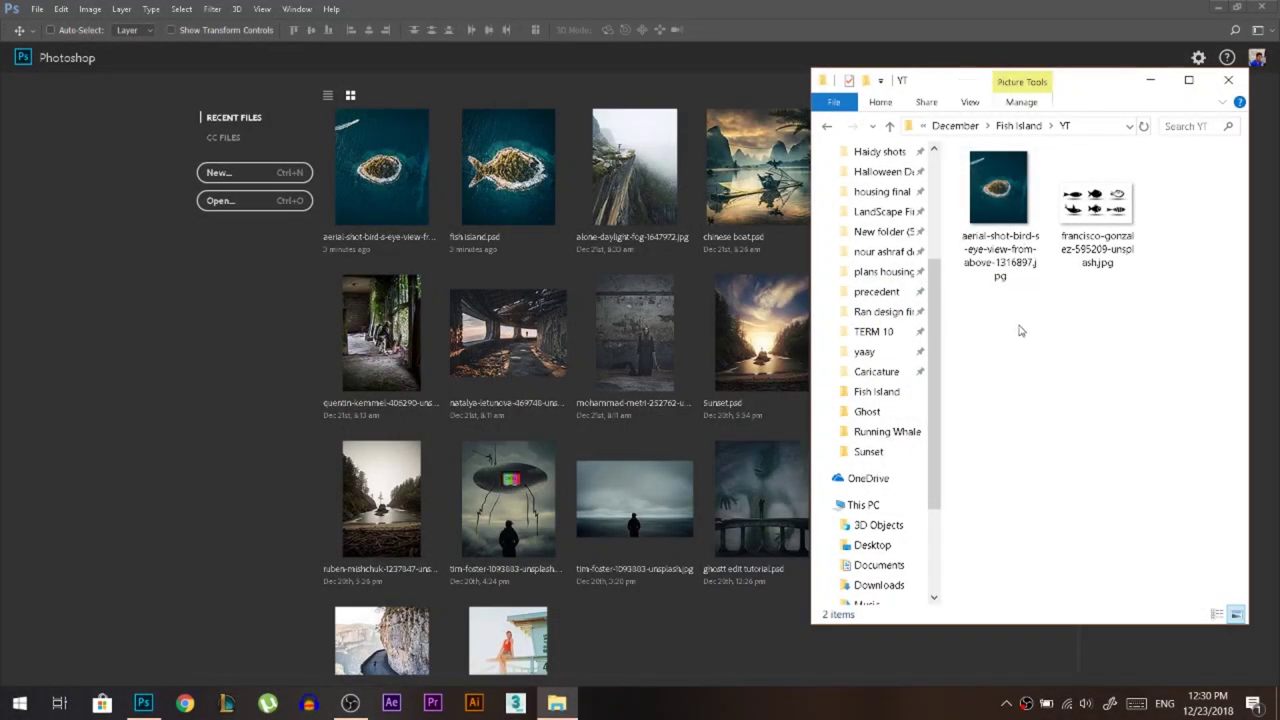
Open aerial-shot-bird-s-eye-view-from-above-1316897.jpg as a new document and unlock its background layer
{"action": "left_click_drag", "start_coordinate": [998, 195], "coordinate": [314, 166]}
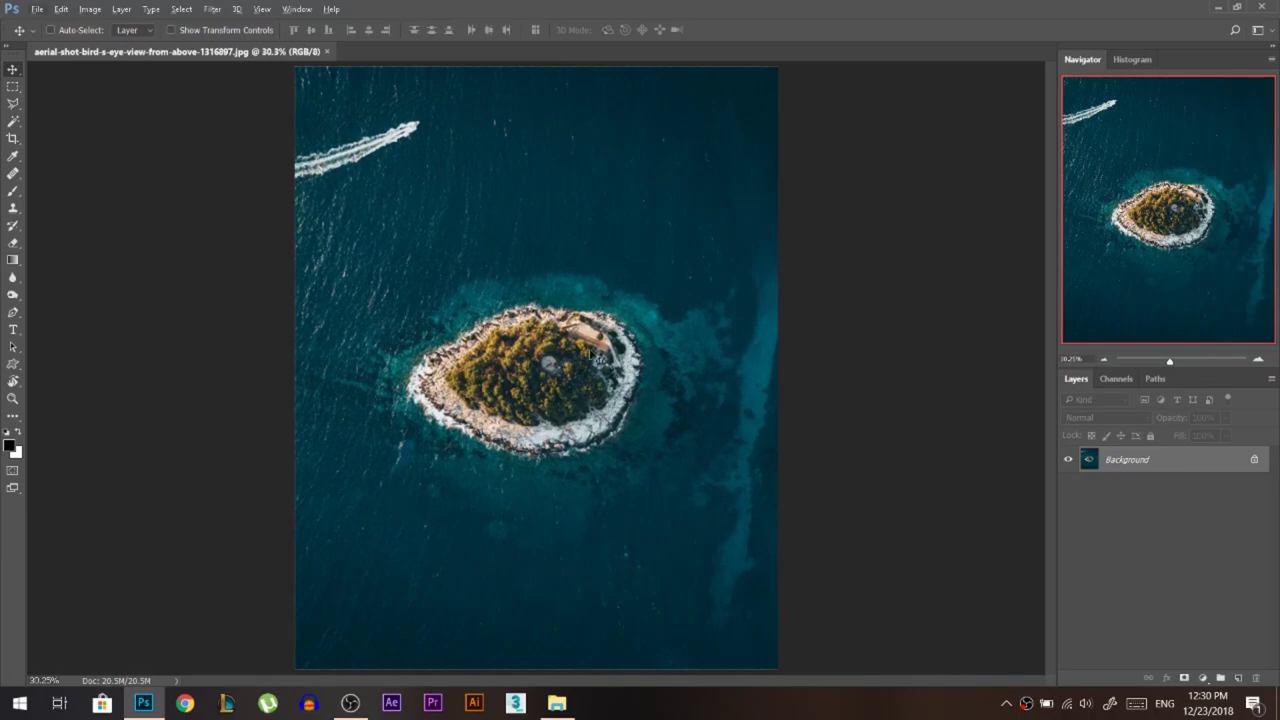
{"action": "scroll", "coordinate": [598, 399], "scroll_direction": "up", "scroll_amount": 1}
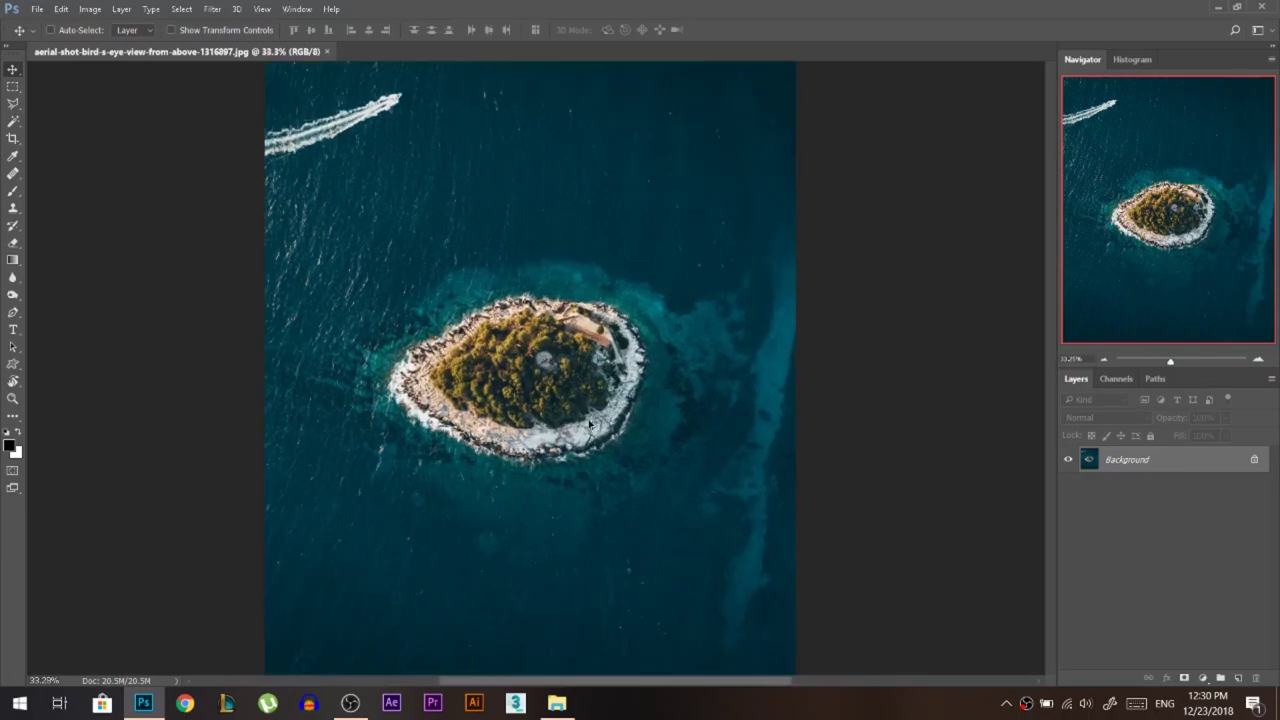
{"action": "left_click", "coordinate": [1255, 461]}
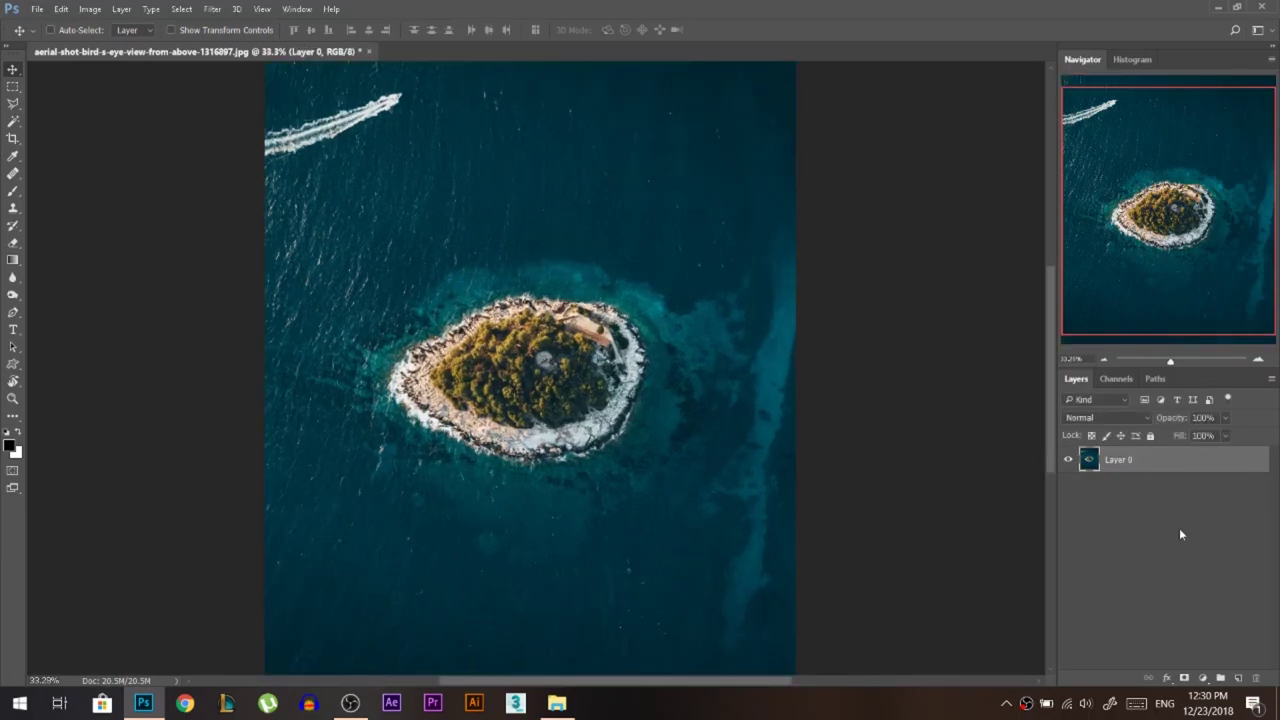
{"action": "scroll", "coordinate": [577, 329], "scroll_direction": "up", "scroll_amount": 1}
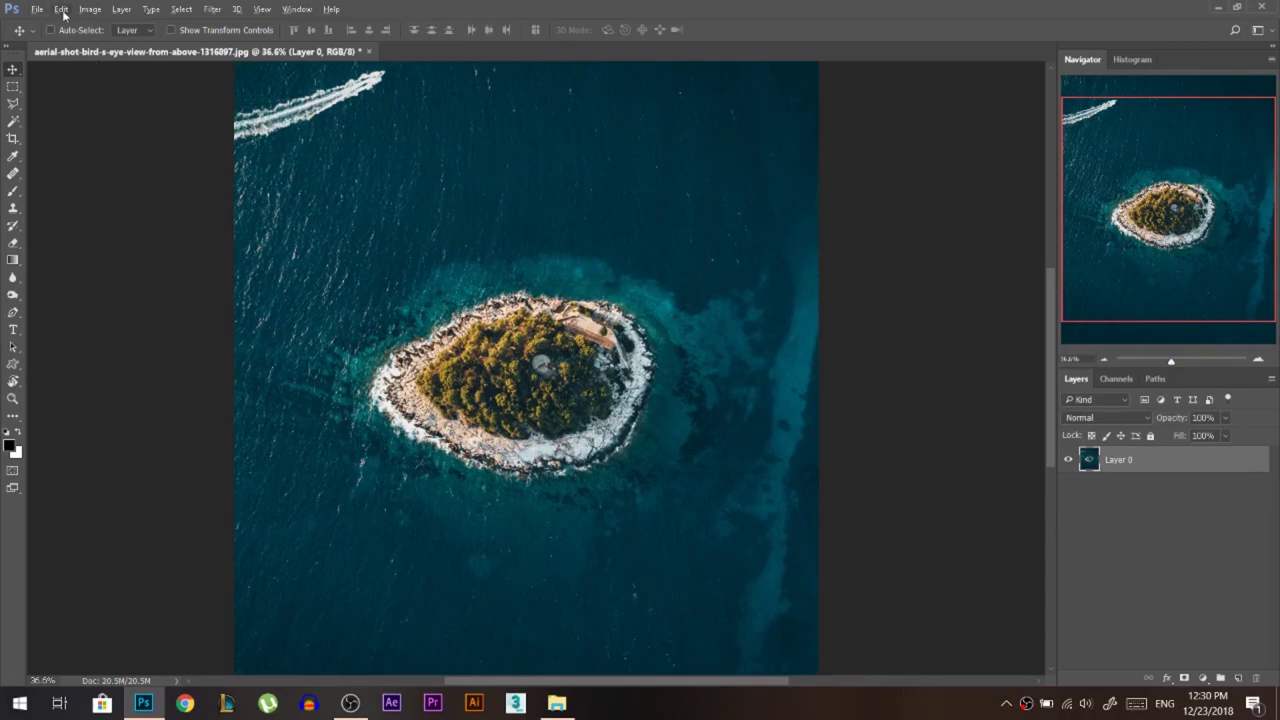
Try to stretch the island with Puppet Warp by pinning the surrounding water and pulling the island sideways, and cancel the warp
{"action": "left_click", "coordinate": [62, 10]}
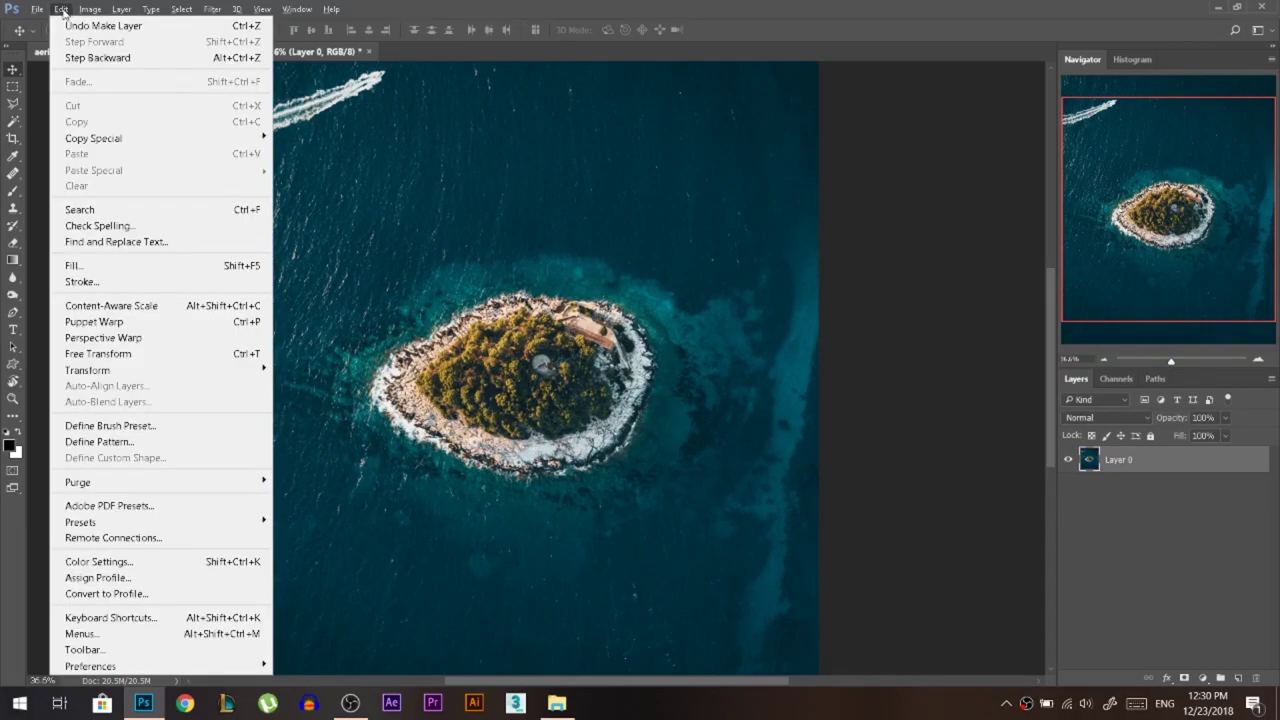
{"action": "left_click", "coordinate": [100, 322]}
{"action": "scroll", "coordinate": [449, 268], "scroll_direction": "down", "scroll_amount": 3}
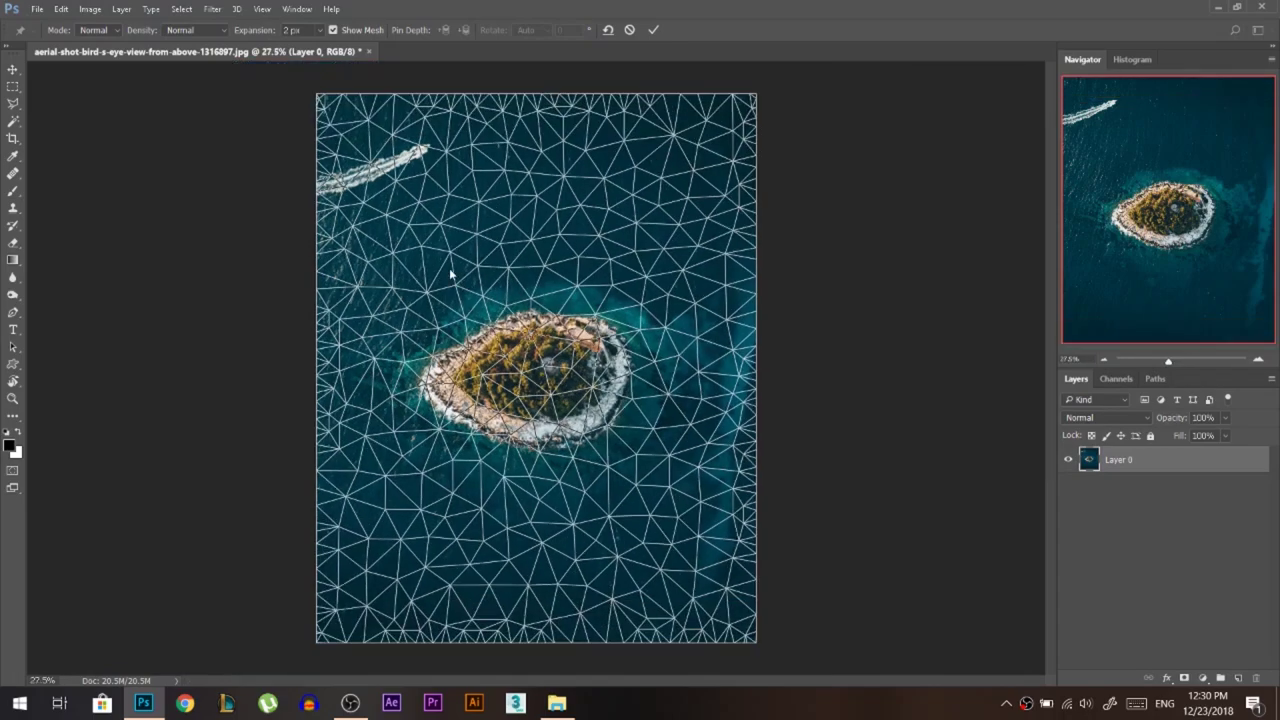
{"action": "left_click", "coordinate": [513, 175]}
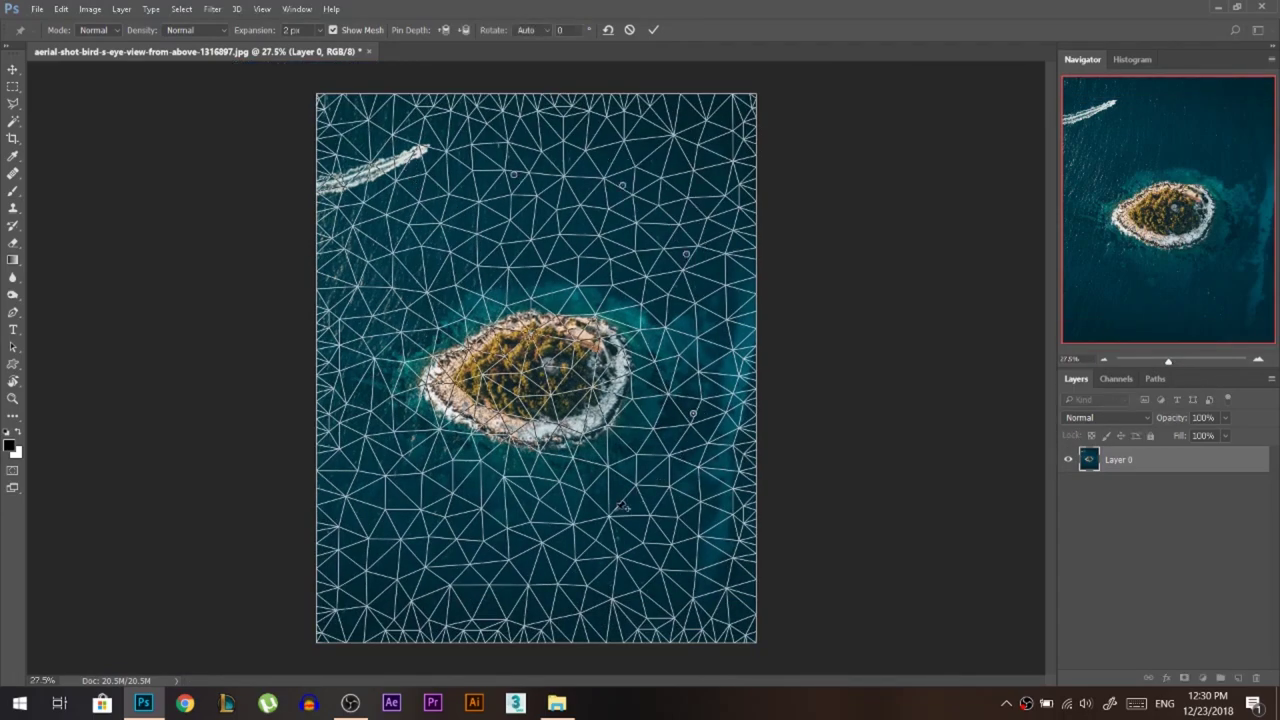
{"action": "left_click", "coordinate": [388, 334]}
{"action": "left_click_drag", "start_coordinate": [514, 349], "coordinate": [403, 355]}
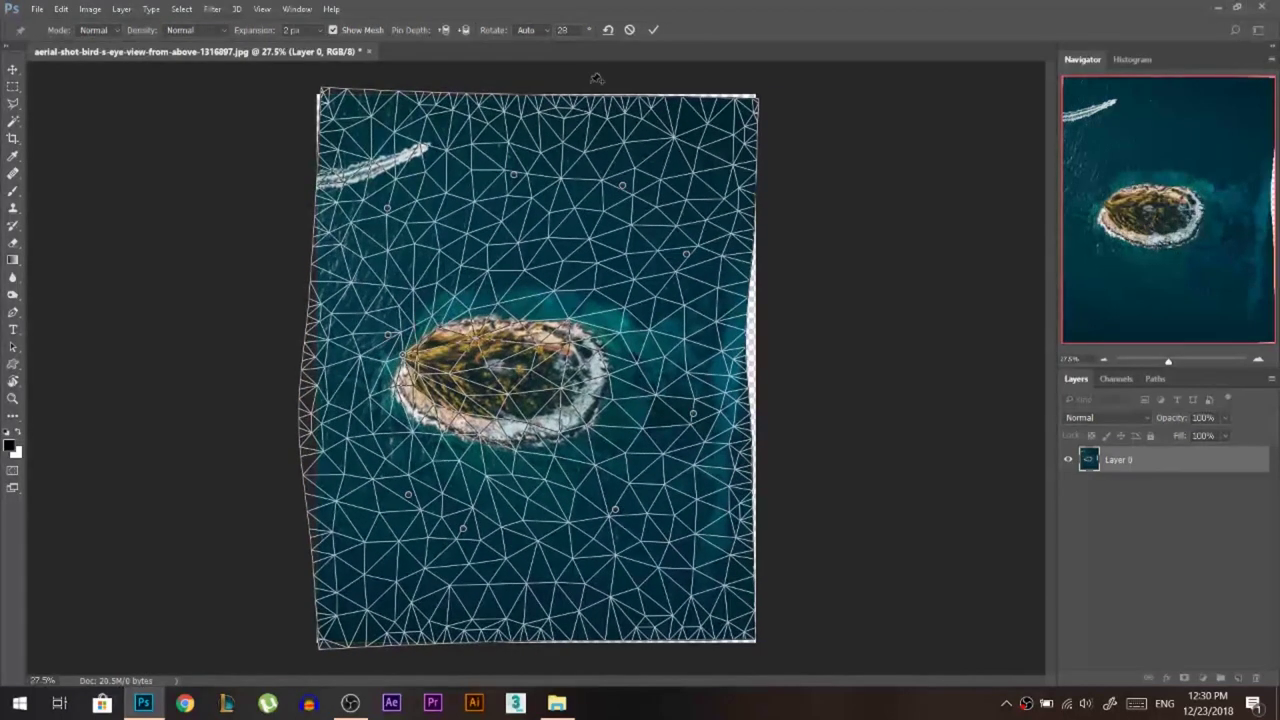
{"action": "left_click", "coordinate": [628, 31]}
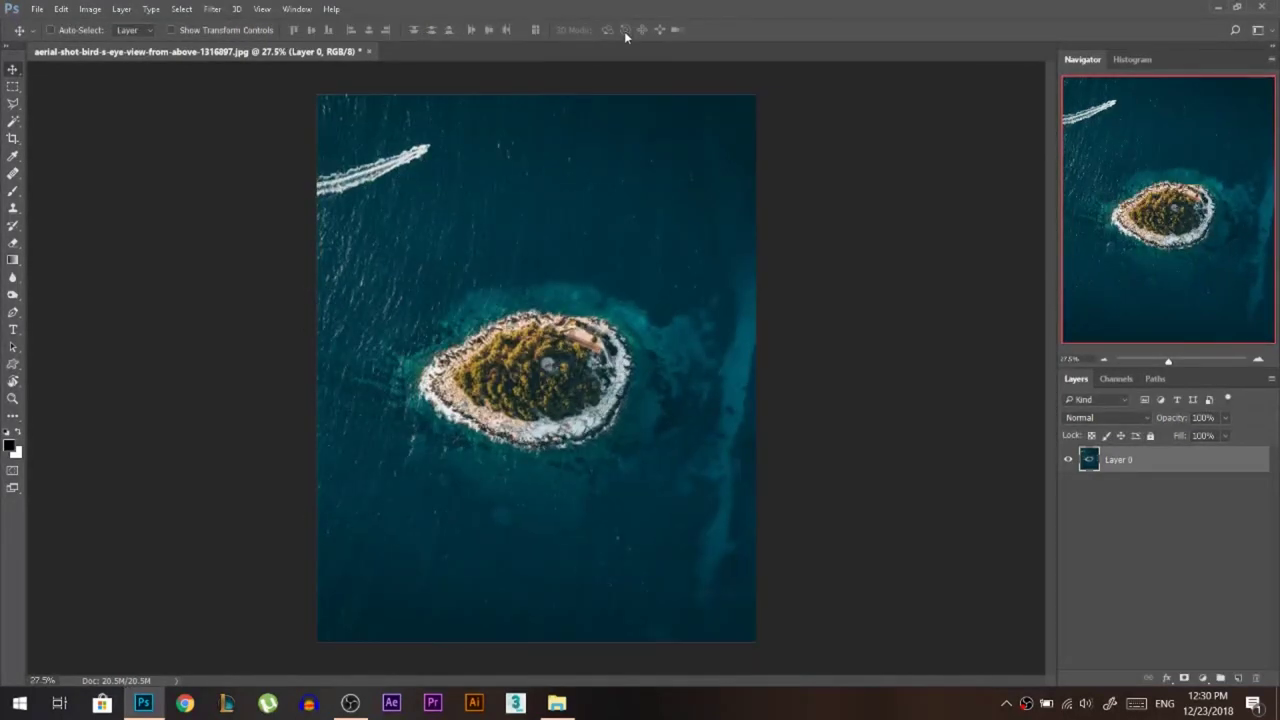
Try to clone the island's building area onto the open water with a 302 px hard round Clone Stamp, and undo the strokes
{"action": "left_click", "coordinate": [13, 210]}
{"action": "right_click", "coordinate": [527, 340]}
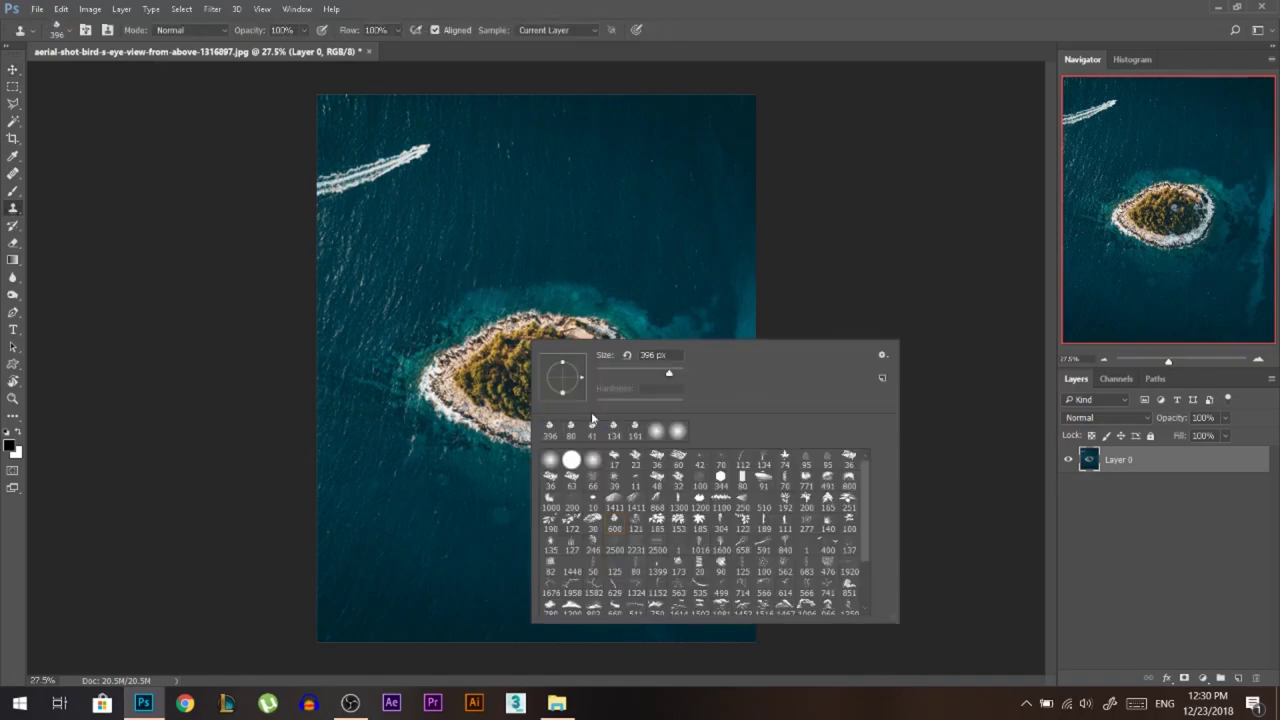
{"action": "left_click", "coordinate": [570, 459]}
{"action": "left_click_drag", "start_coordinate": [511, 351], "coordinate": [477, 351], "text": "alt"}
{"action": "scroll", "coordinate": [514, 349], "scroll_direction": "up", "scroll_amount": 4}
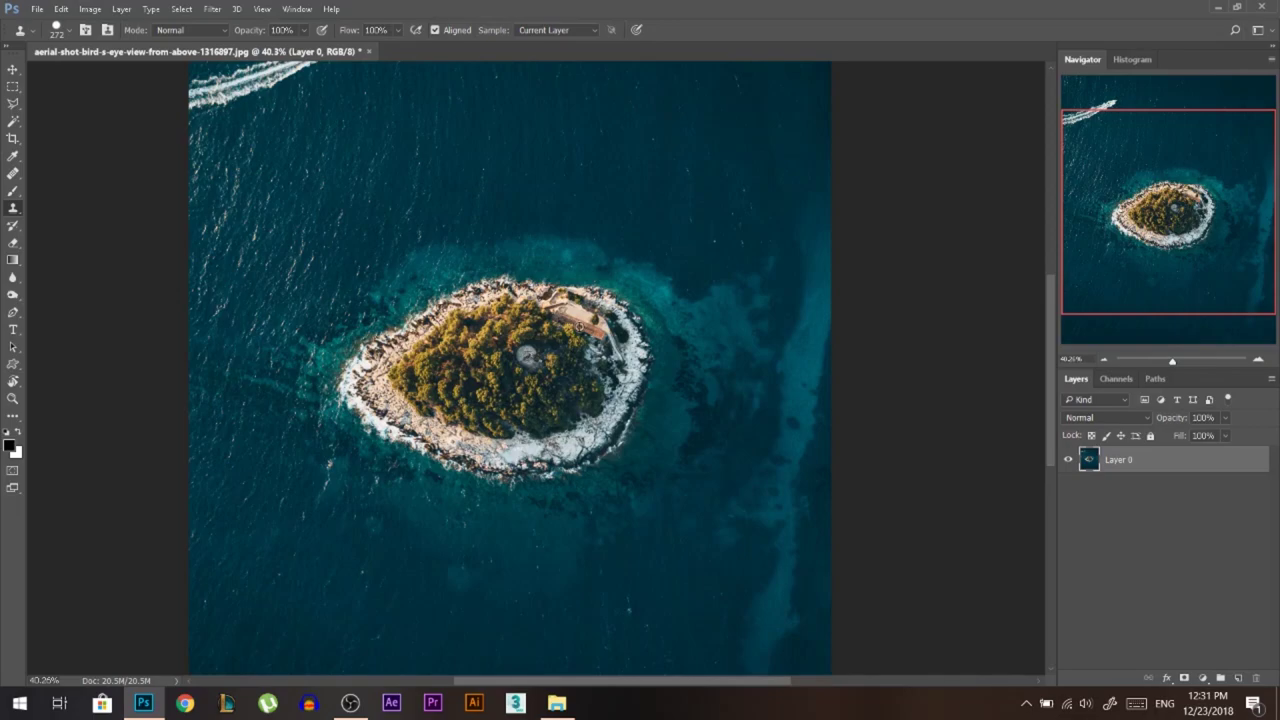
{"action": "right_click", "coordinate": [586, 317], "text": "alt"}
{"action": "left_click", "coordinate": [583, 319], "text": "alt"}
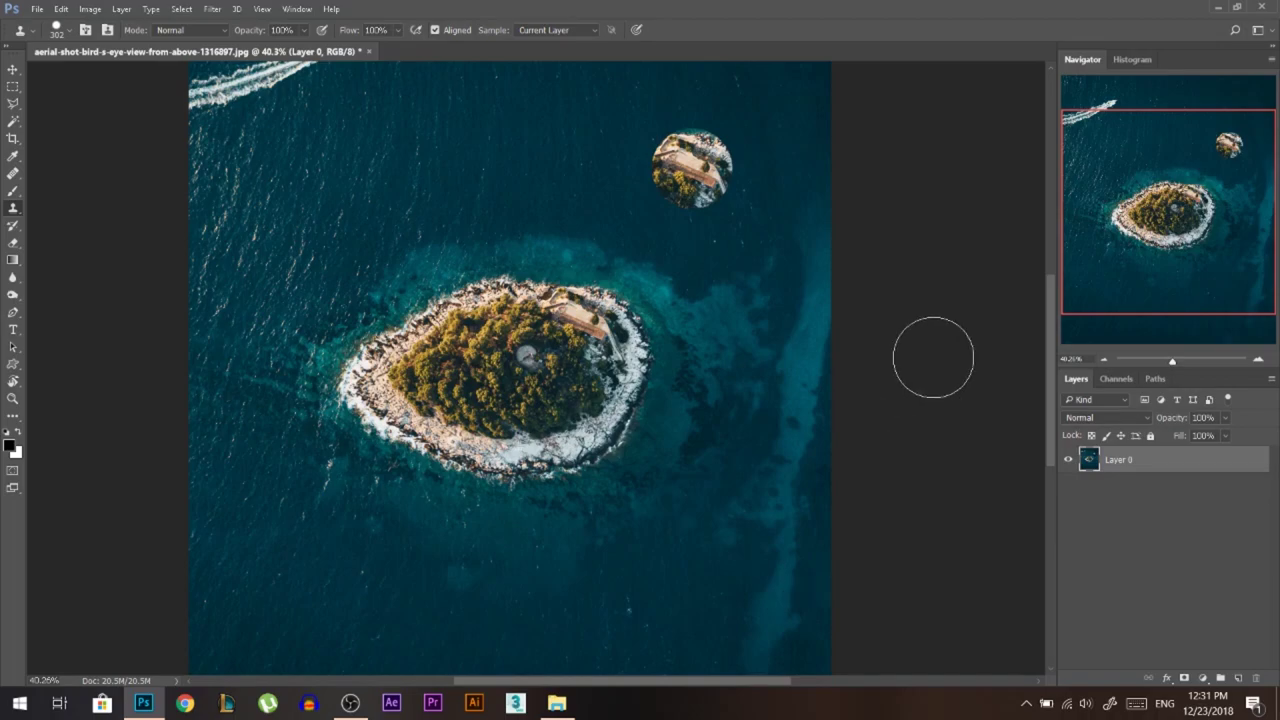
{"action": "left_click_drag", "start_coordinate": [692, 168], "coordinate": [740, 226]}
{"action": "key", "text": "ctrl+alt+z"}
{"action": "key", "text": "ctrl+alt+z"}
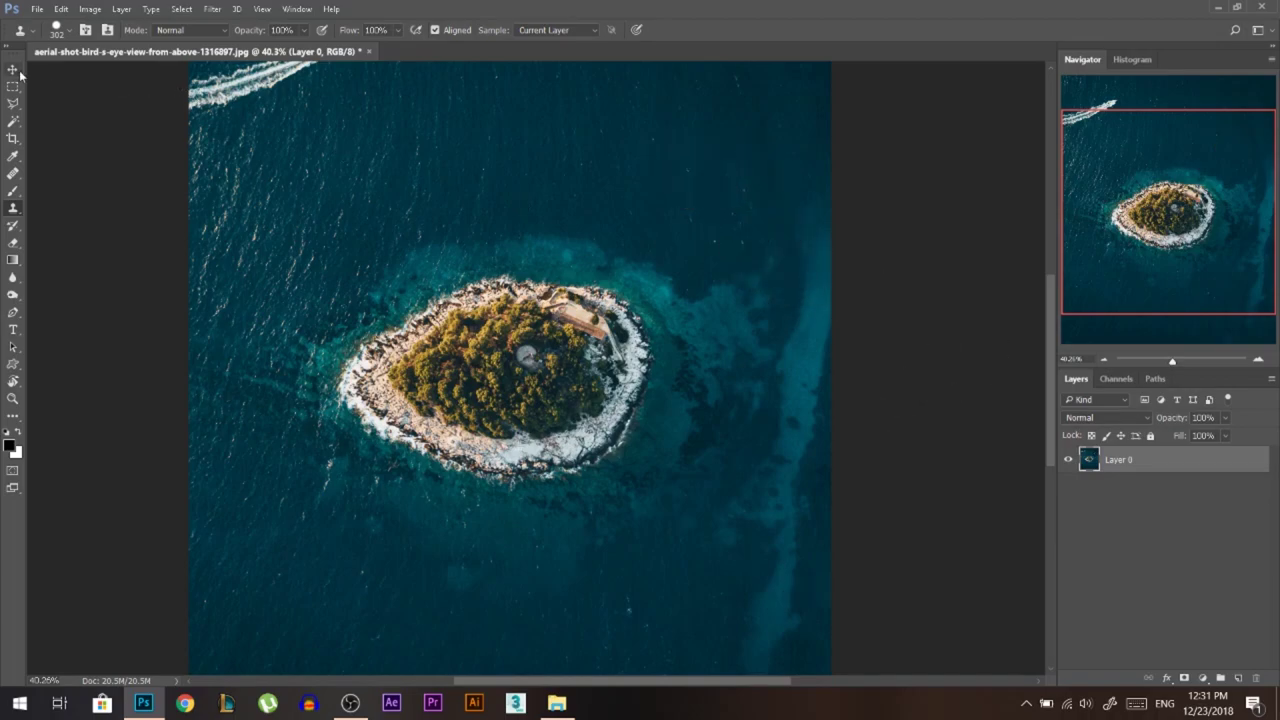
Place the fish silhouettes image into the document and enlarge it until it covers the island
{"action": "key", "text": "v"}
{"action": "key", "text": "ctrl+minus"}
{"action": "scroll", "coordinate": [354, 228], "scroll_direction": "up", "scroll_amount": 1}
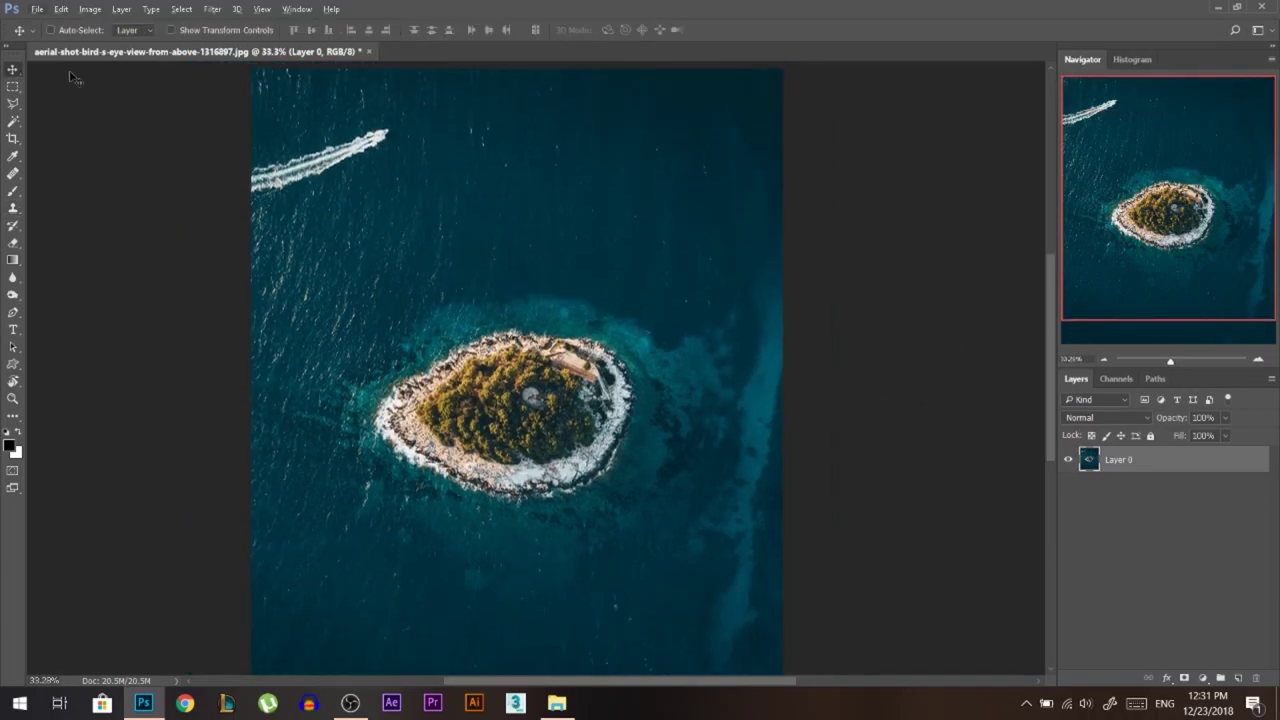
{"action": "scroll", "coordinate": [632, 337], "scroll_direction": "up", "scroll_amount": 2}
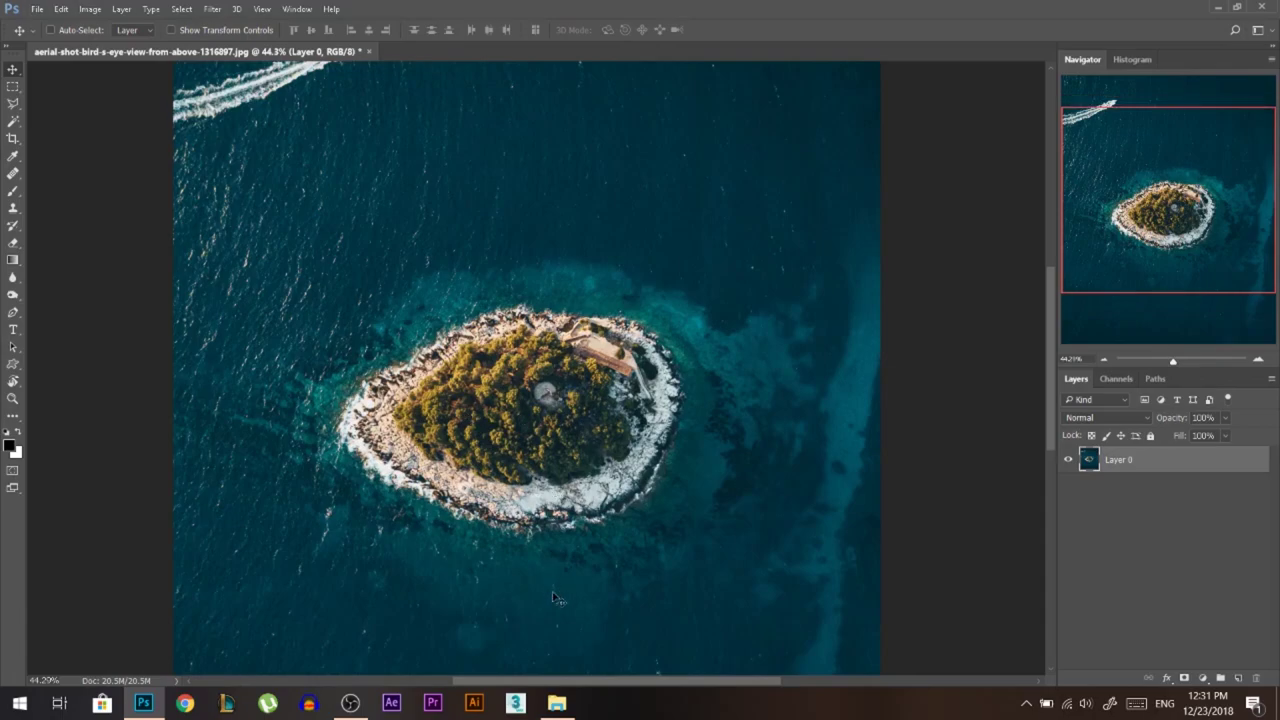
{"action": "left_click", "coordinate": [557, 703]}
{"action": "left_click_drag", "start_coordinate": [1085, 200], "coordinate": [304, 321]}
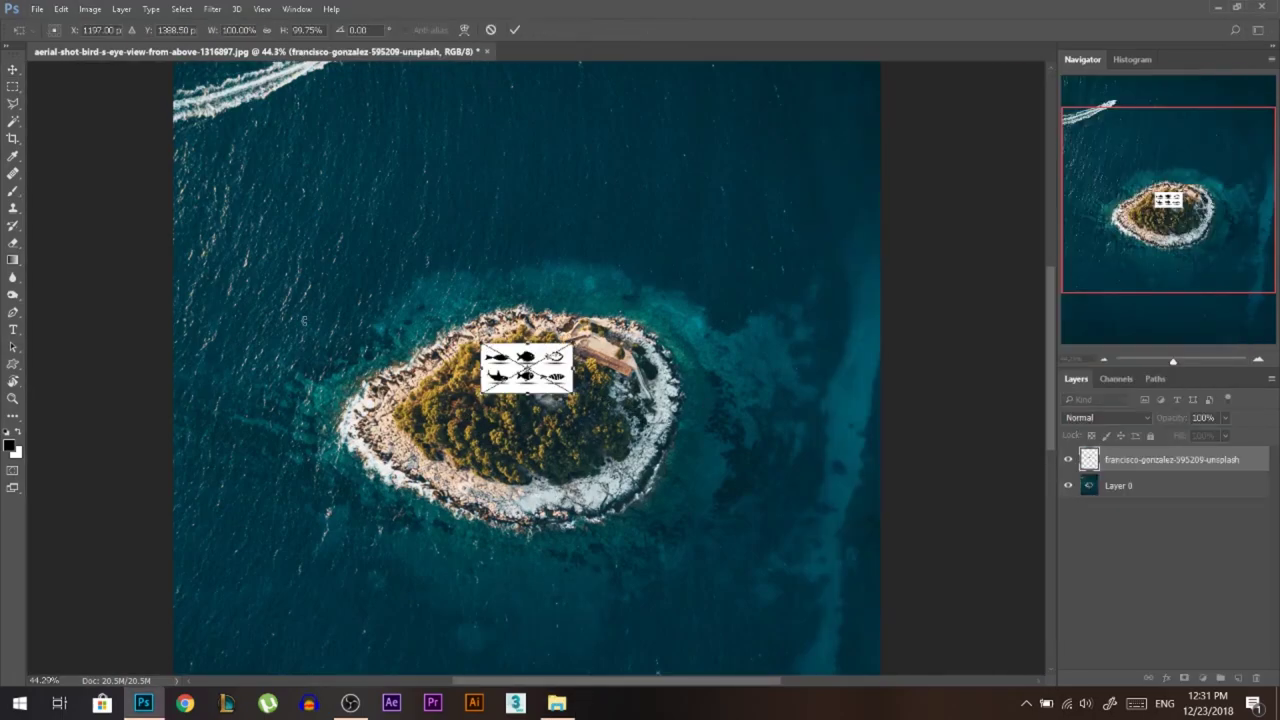
{"action": "key", "text": "Return"}
{"action": "key", "text": "ctrl+t"}
{"action": "left_click_drag", "start_coordinate": [572, 343], "coordinate": [826, 209]}
{"action": "key", "text": "Return"}
Select the whole middle fish of the upper row, including its lower jaw, with the Magic Wand
{"action": "key", "text": "w"}
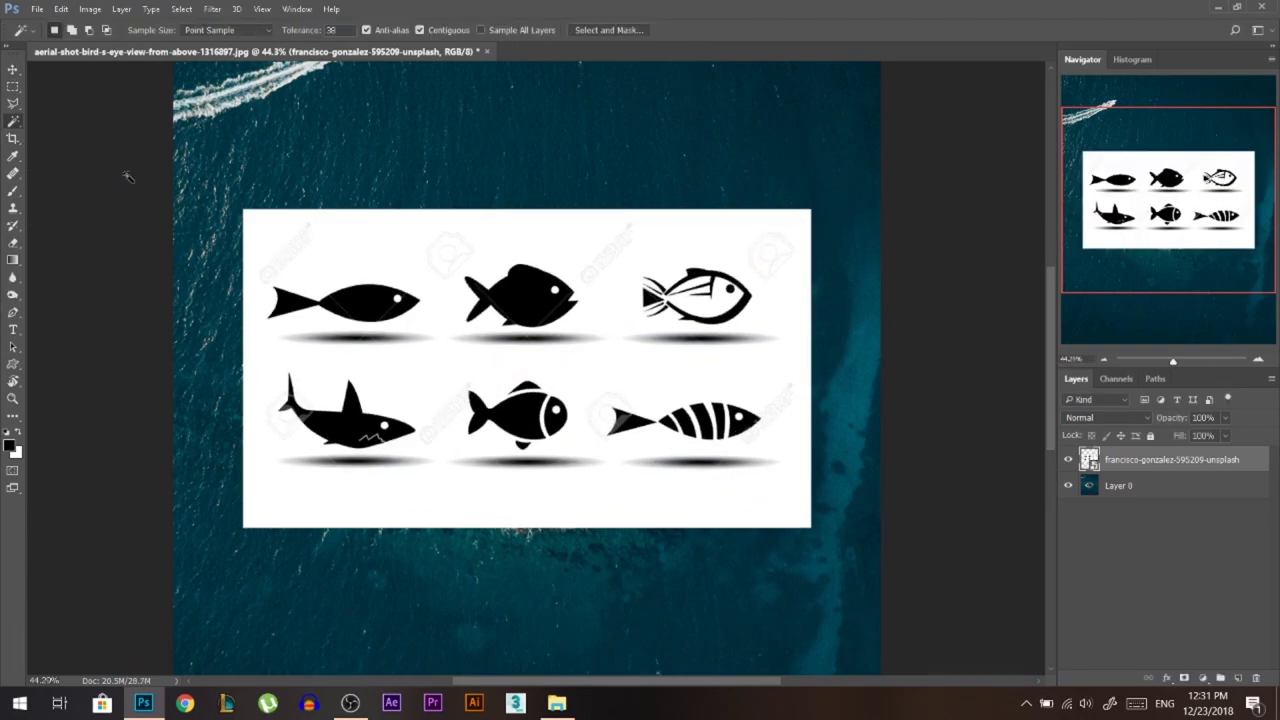
{"action": "scroll", "coordinate": [521, 335], "scroll_direction": "up", "scroll_amount": 2}
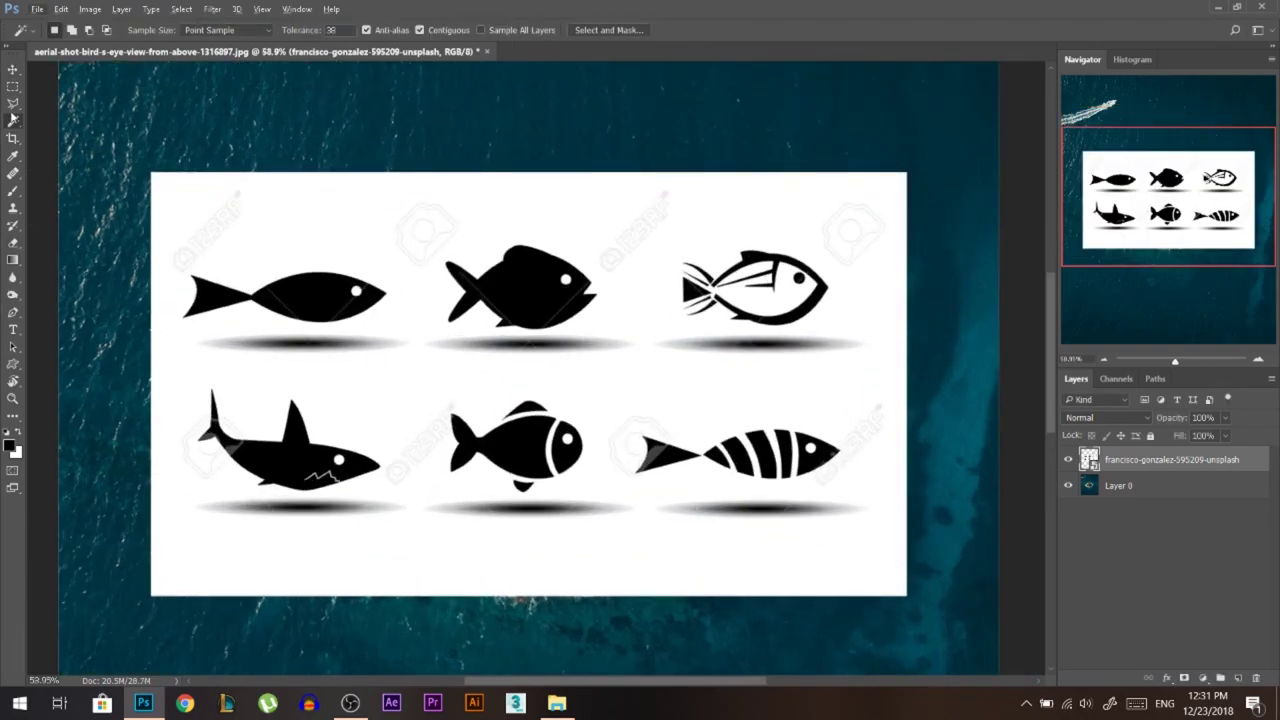
{"action": "left_click", "coordinate": [522, 301]}
{"action": "scroll", "coordinate": [575, 322], "scroll_direction": "up", "scroll_amount": 4}
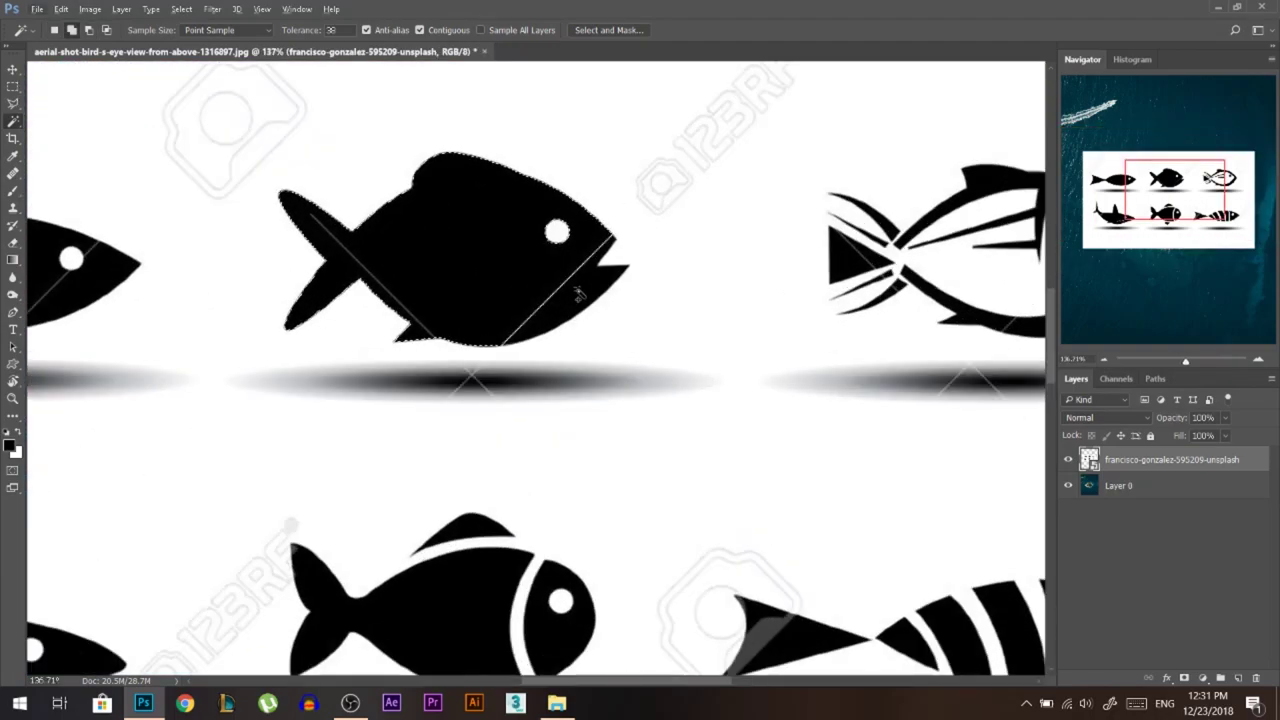
{"action": "scroll", "coordinate": [528, 410], "scroll_direction": "down", "scroll_amount": 3}
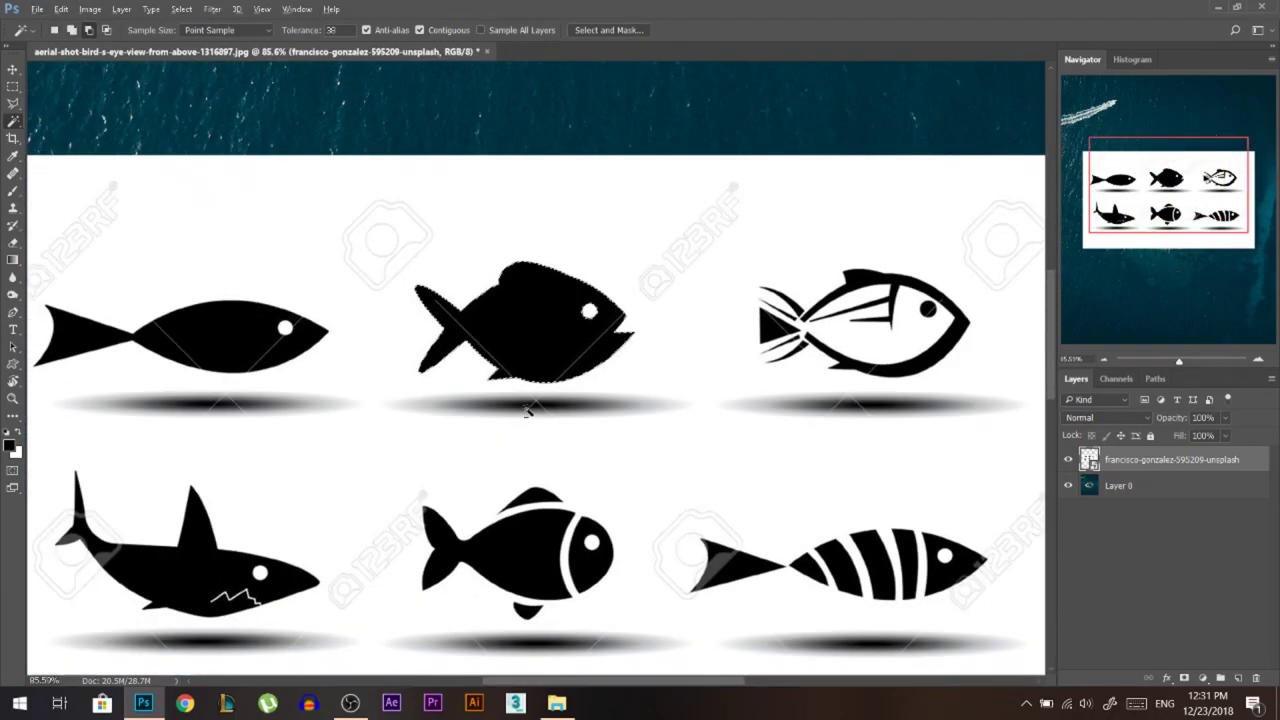
{"action": "scroll", "coordinate": [588, 352], "scroll_direction": "up", "scroll_amount": 2}
{"action": "scroll", "coordinate": [671, 294], "scroll_direction": "down", "scroll_amount": 2}
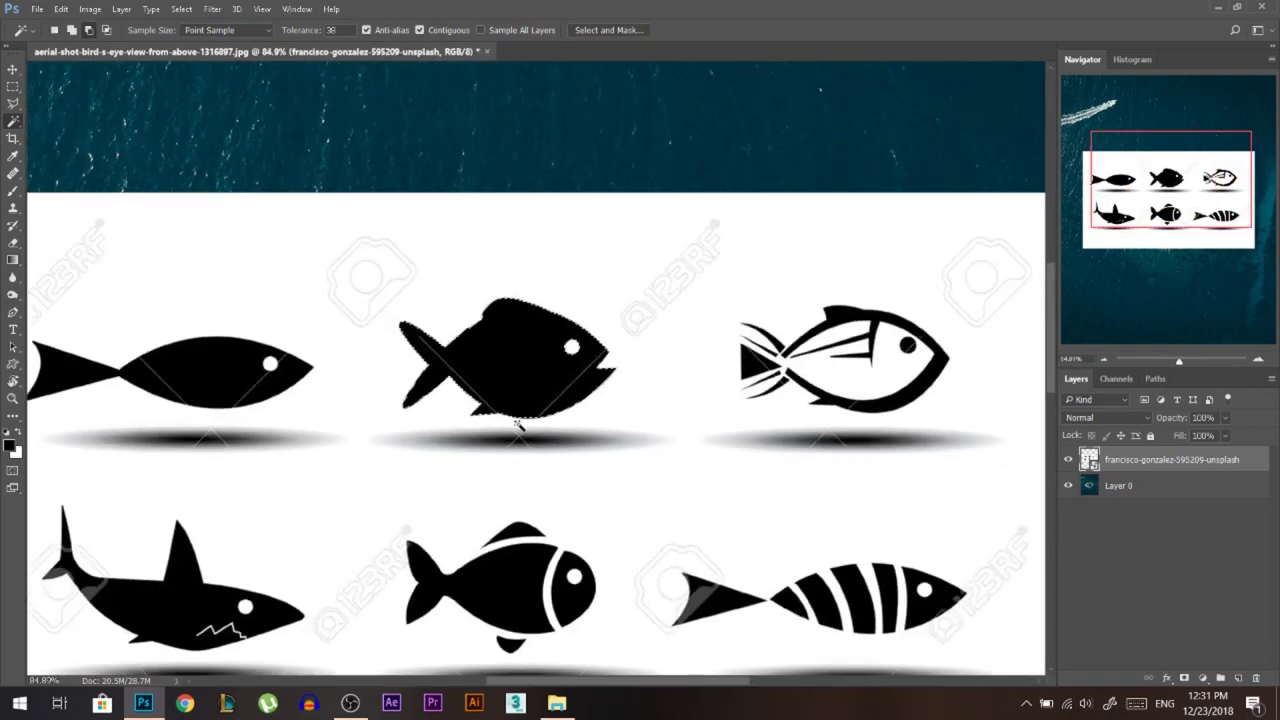
{"action": "scroll", "coordinate": [491, 423], "scroll_direction": "up", "scroll_amount": 2}
{"action": "scroll", "coordinate": [491, 423], "scroll_direction": "down", "scroll_amount": 3}
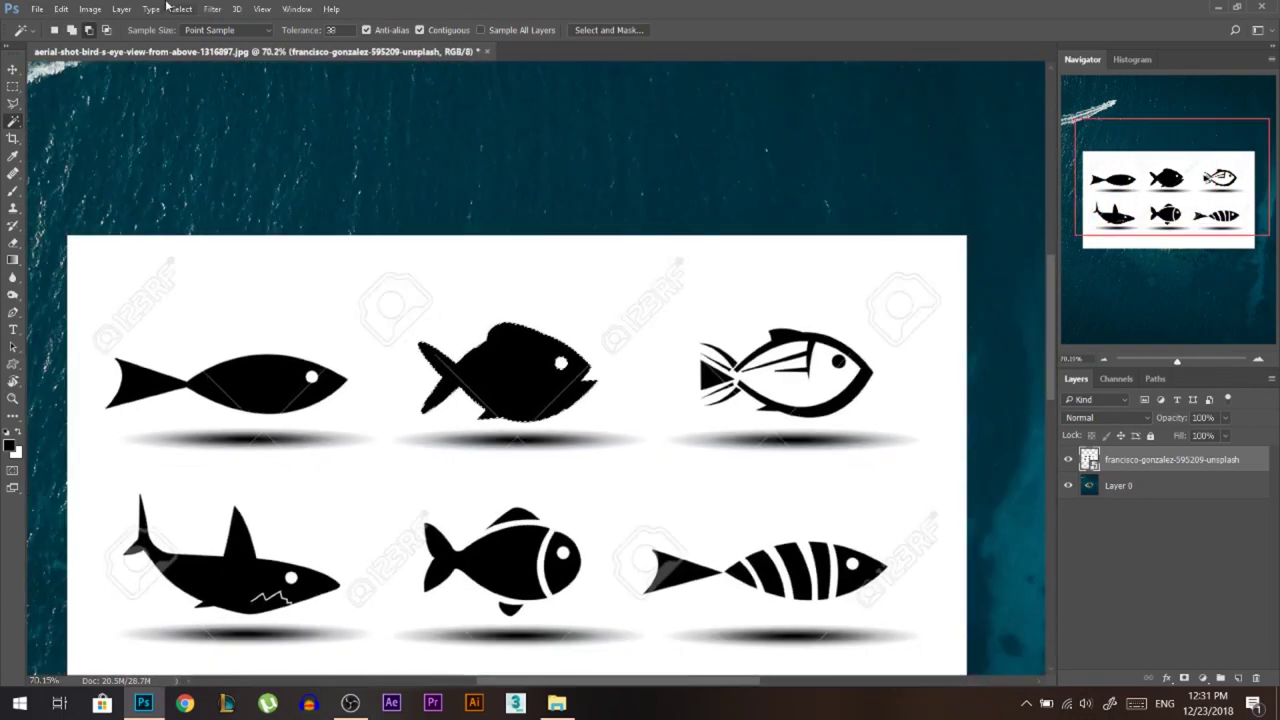
Rasterize the placed silhouettes layer and delete everything on it outside the selected fish
{"action": "left_click", "coordinate": [182, 9]}
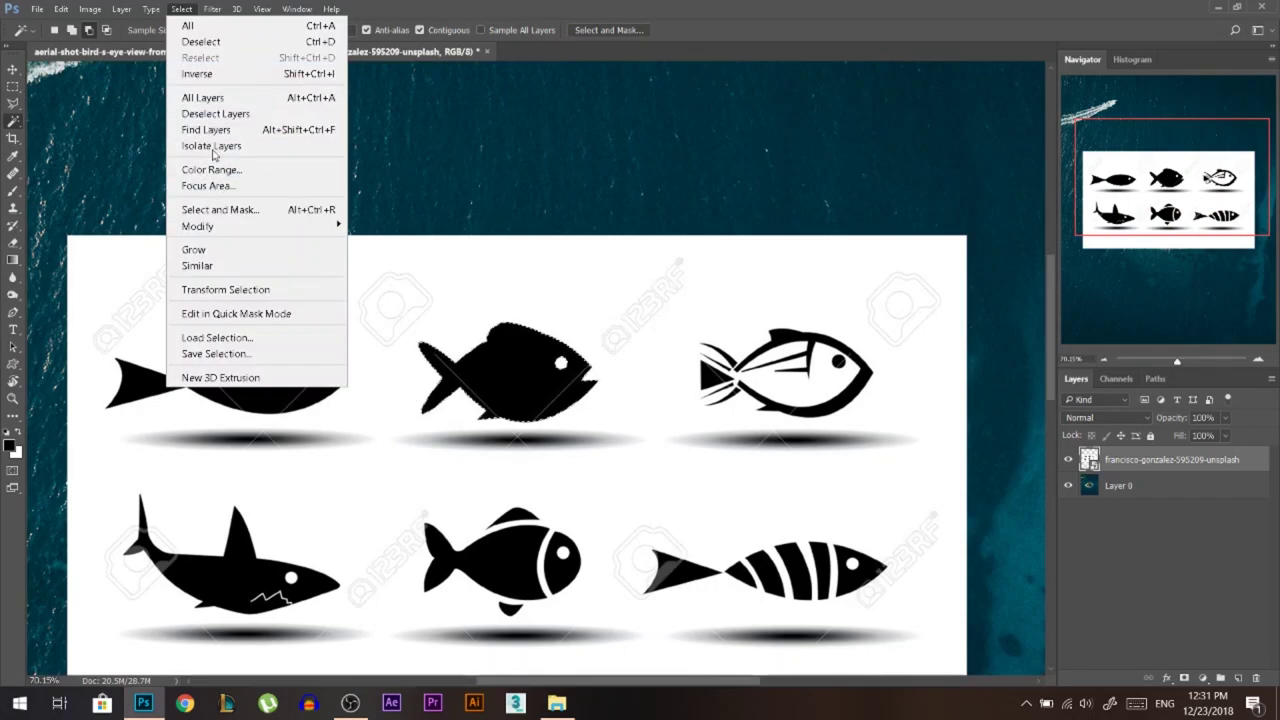
{"action": "left_click", "coordinate": [218, 73]}
{"action": "right_click", "coordinate": [1138, 460]}
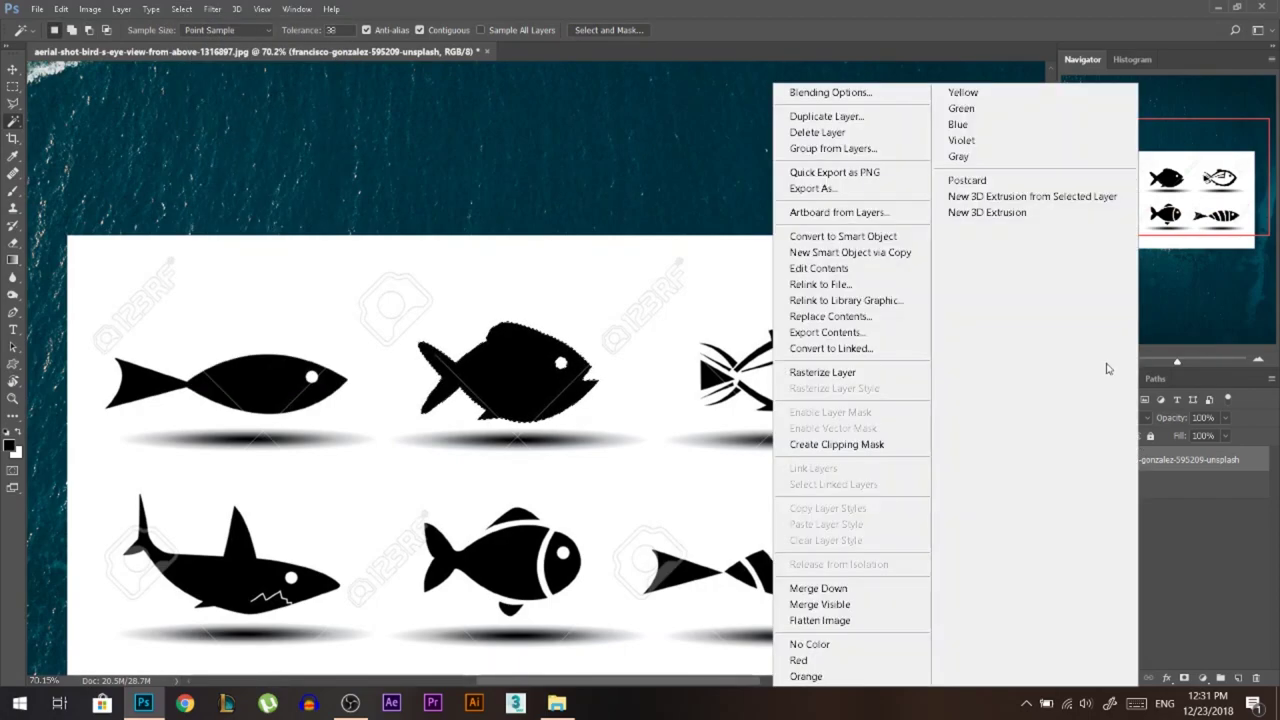
{"action": "left_click", "coordinate": [822, 372]}
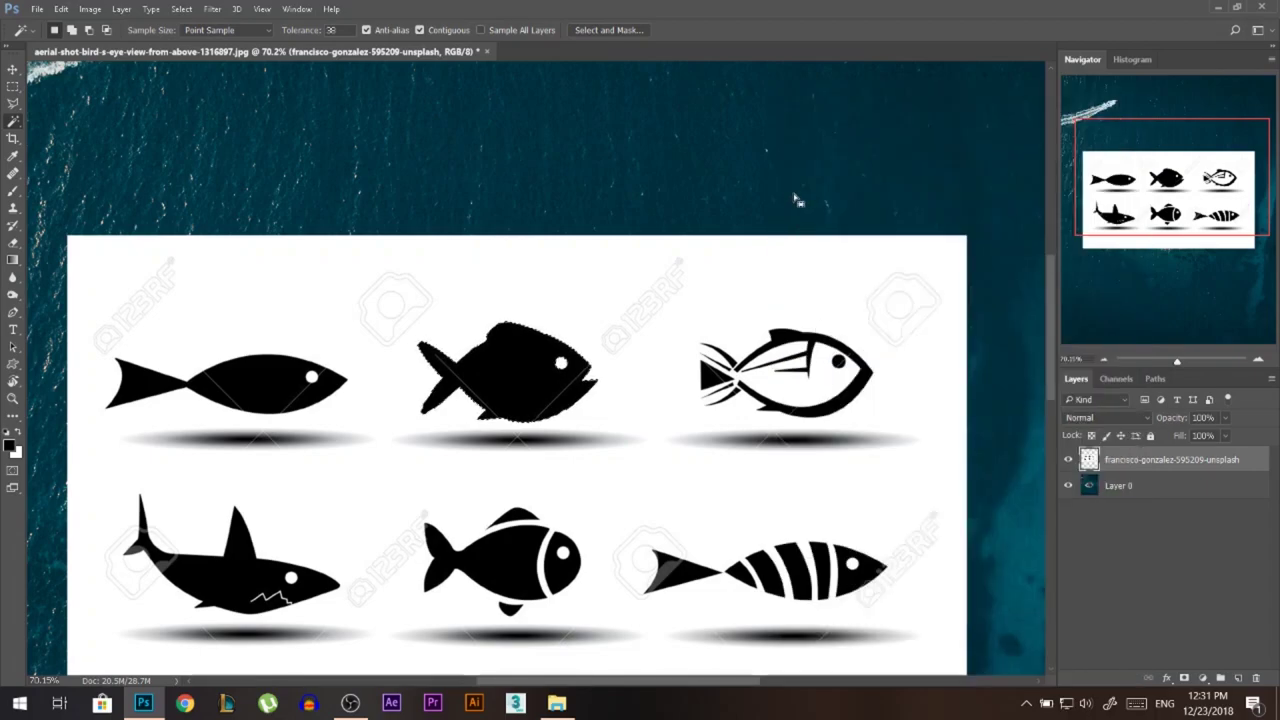
{"action": "key", "text": "Delete"}
Scale the fish silhouette to about 432% width and 407% height and position it over the island
{"action": "left_click", "coordinate": [13, 69]}
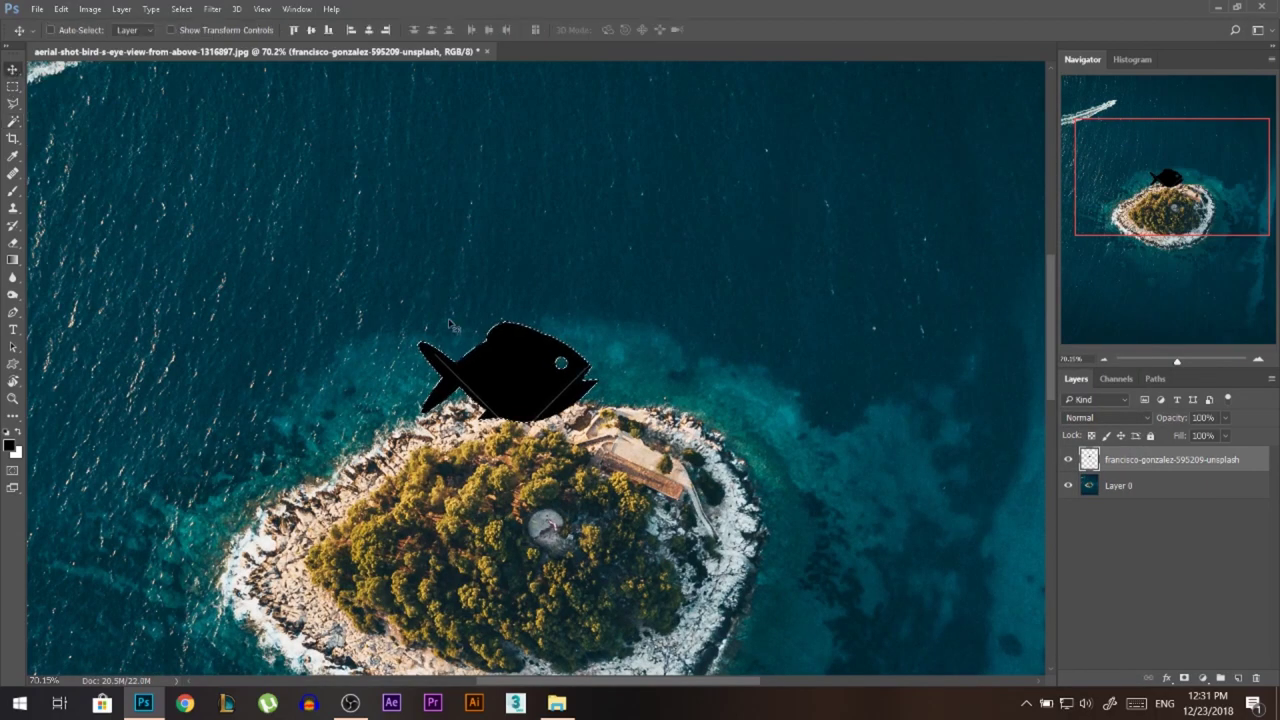
{"action": "scroll", "coordinate": [555, 390], "scroll_direction": "down", "scroll_amount": 5}
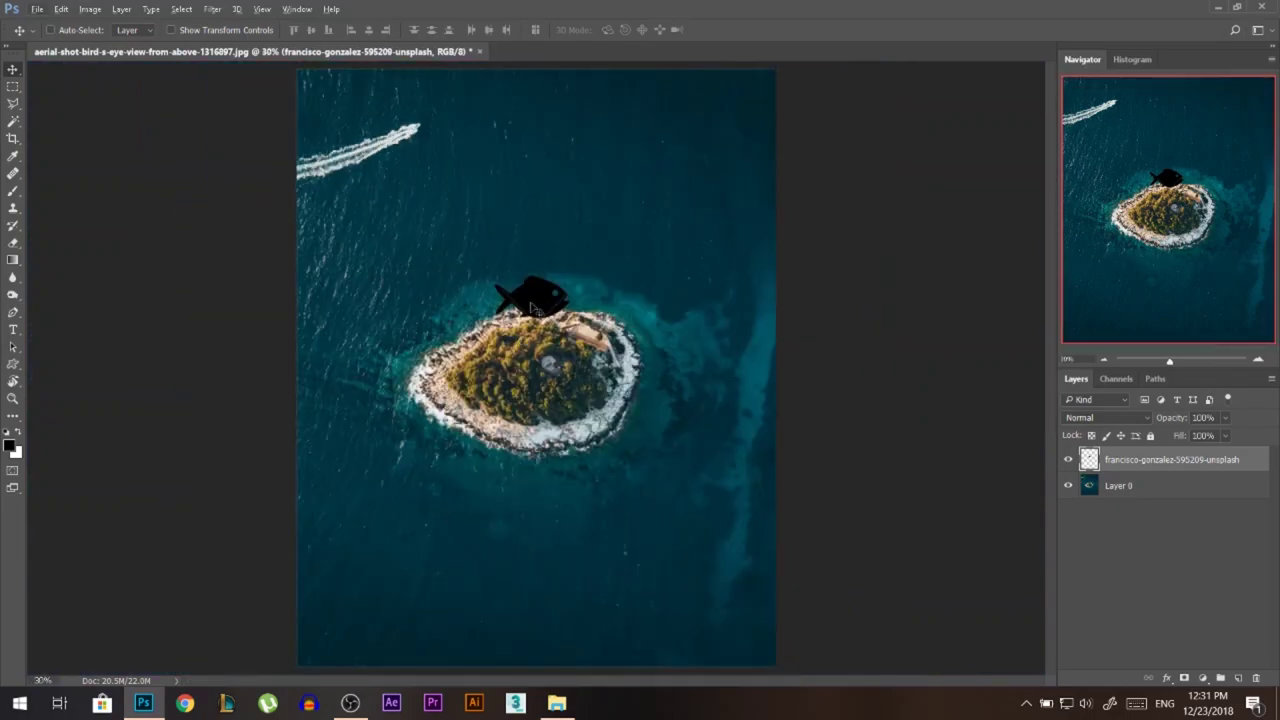
{"action": "key", "text": "ctrl+t"}
{"action": "left_click_drag", "start_coordinate": [508, 367], "coordinate": [635, 348]}
{"action": "left_click_drag", "start_coordinate": [557, 388], "coordinate": [617, 375]}
{"action": "left_click_drag", "start_coordinate": [669, 288], "coordinate": [677, 276]}
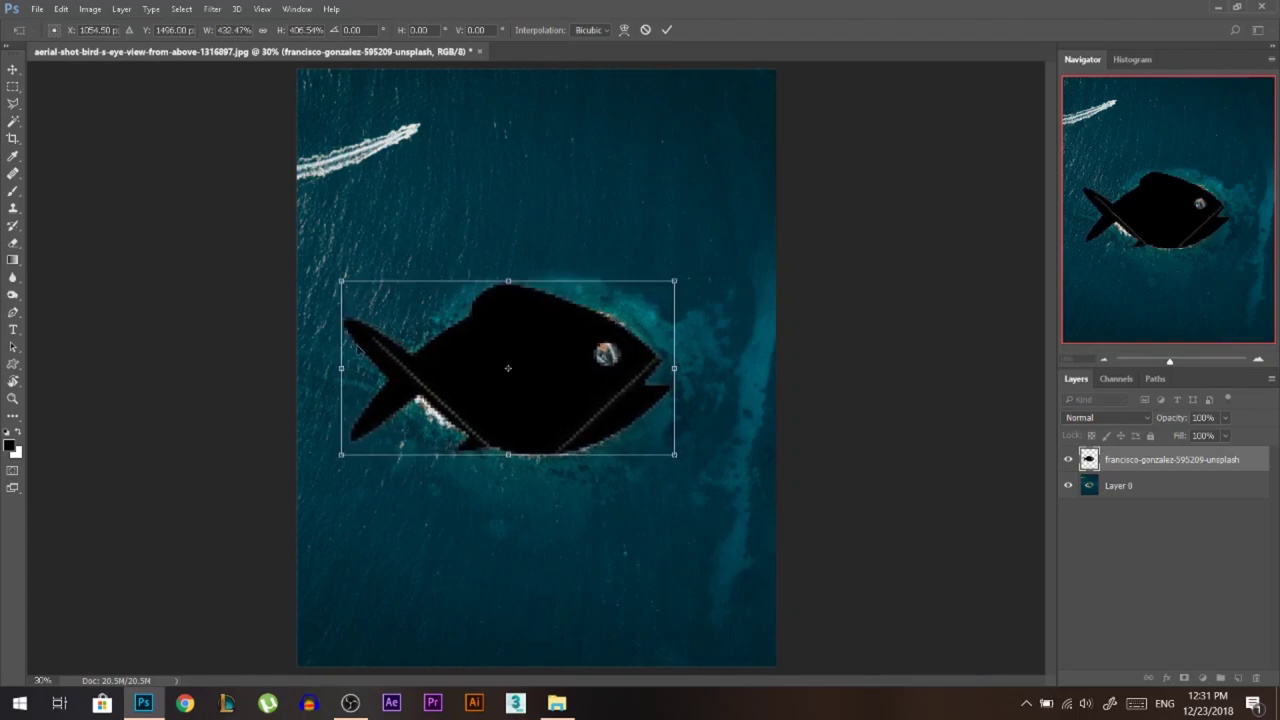
{"action": "left_click_drag", "start_coordinate": [538, 396], "coordinate": [532, 392]}
{"action": "key", "text": "Return"}
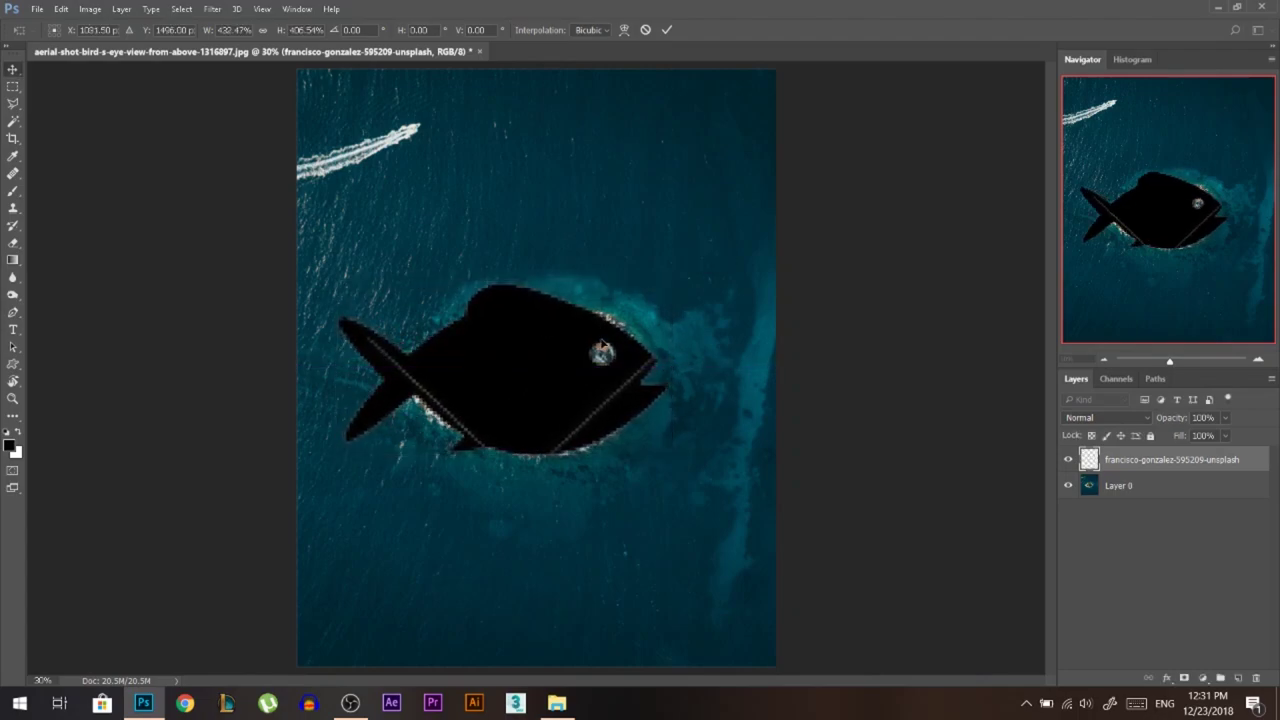
Lower the fish silhouette layer's opacity to 53% and deselect the layer
{"action": "left_click_drag", "start_coordinate": [1167, 421], "coordinate": [1163, 422]}
{"action": "left_click", "coordinate": [1178, 567]}
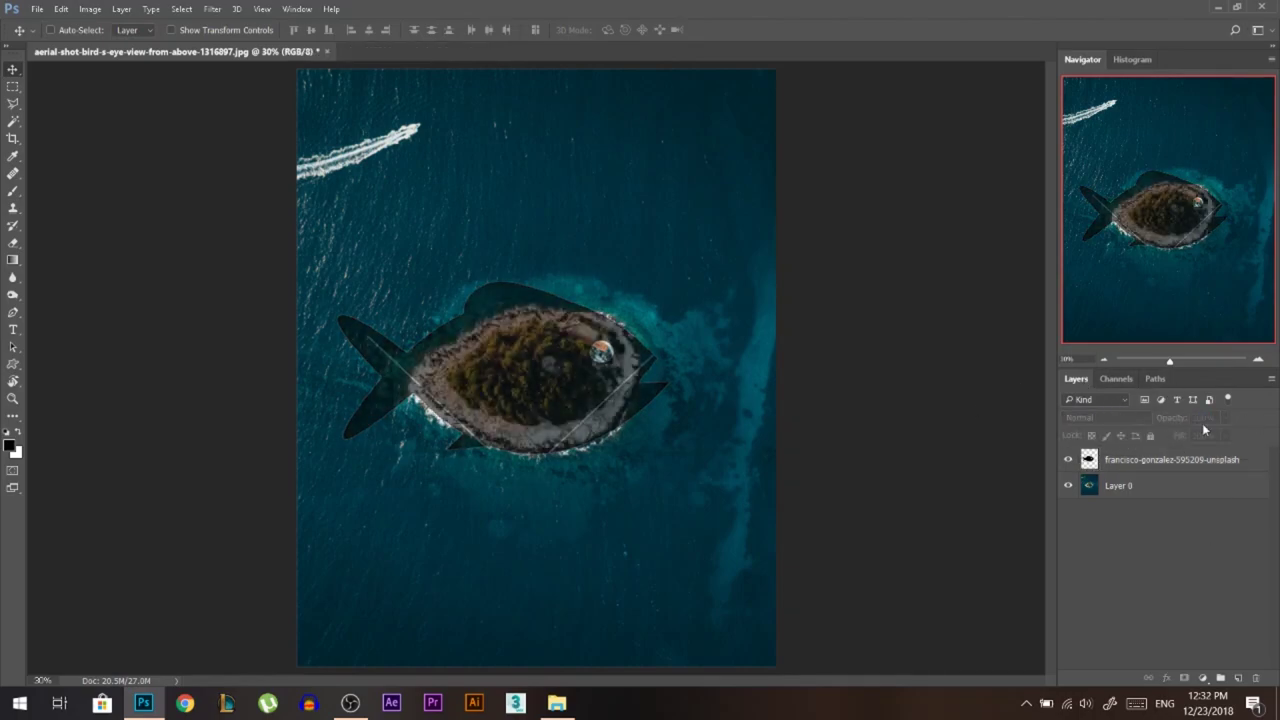
{"action": "left_click", "coordinate": [551, 398]}
{"action": "left_click", "coordinate": [641, 268]}
{"action": "scroll", "coordinate": [509, 367], "scroll_direction": "up", "scroll_amount": 3}
Nudge and slightly enlarge the fish silhouette so that its body lines up with the island
{"action": "left_click", "coordinate": [1170, 459]}
{"action": "key", "text": "ctrl+t"}
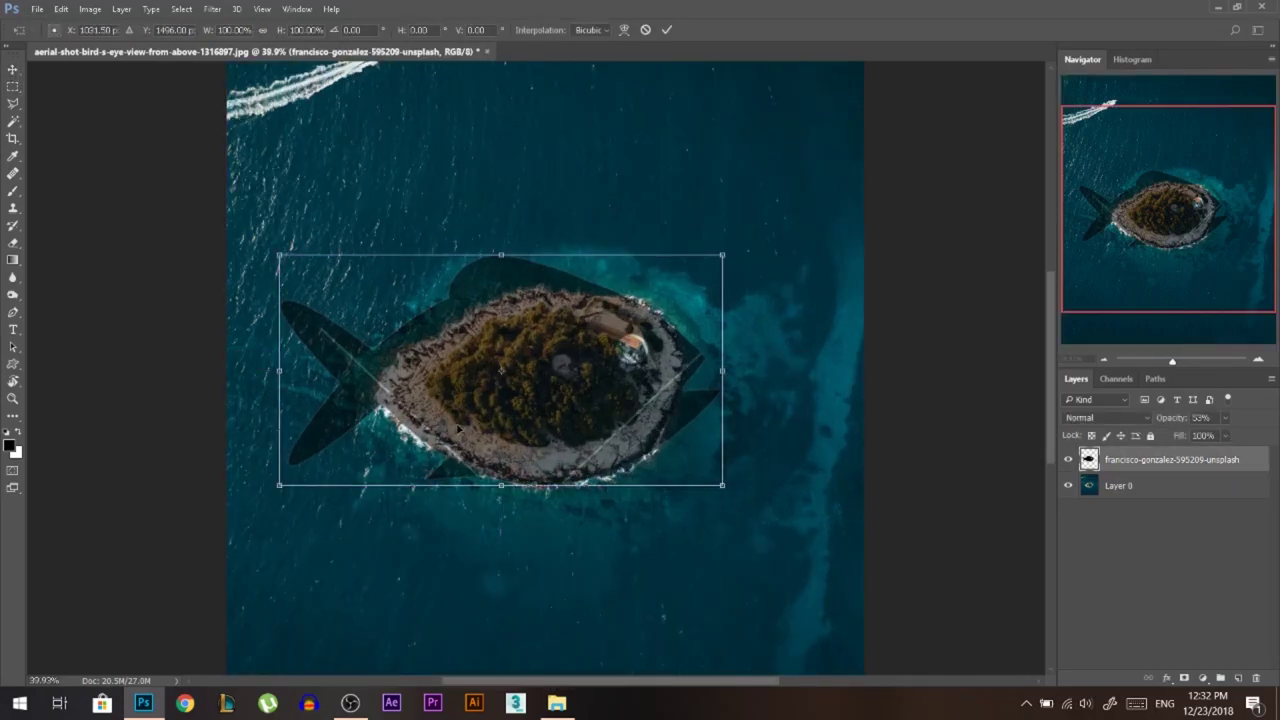
{"action": "left_click_drag", "start_coordinate": [482, 428], "coordinate": [484, 430]}
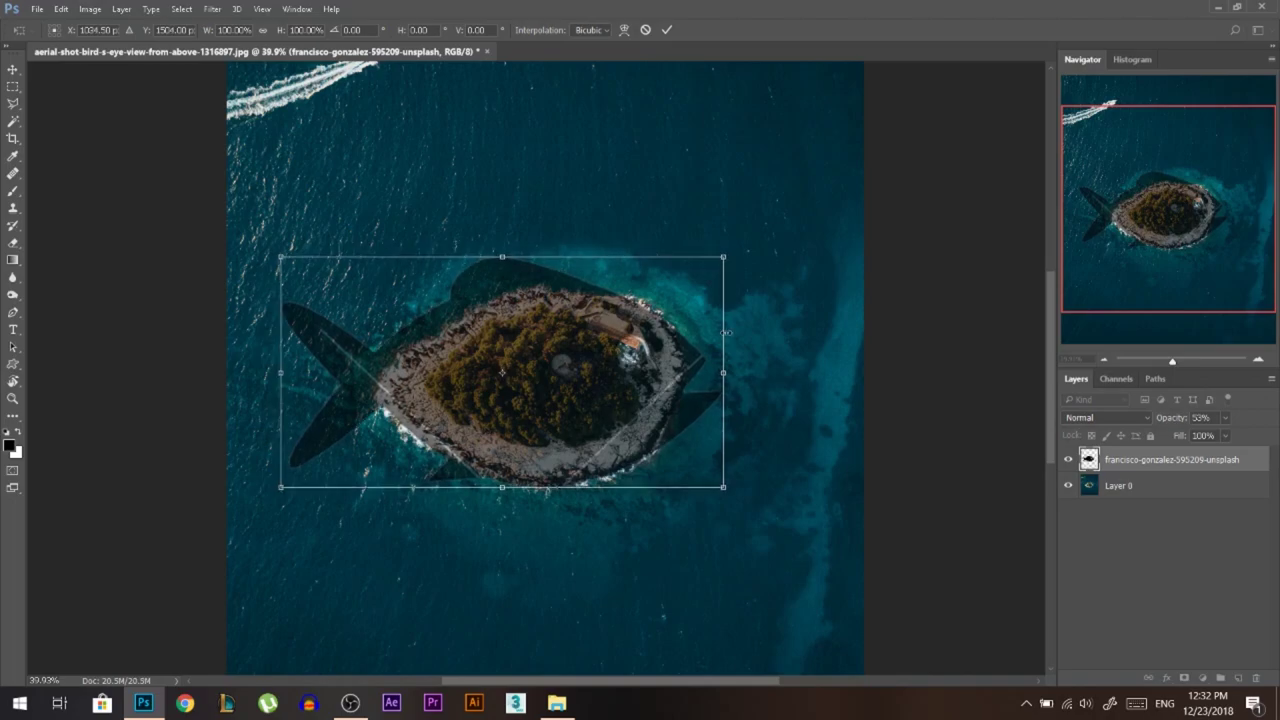
{"action": "left_click_drag", "start_coordinate": [723, 258], "coordinate": [727, 254]}
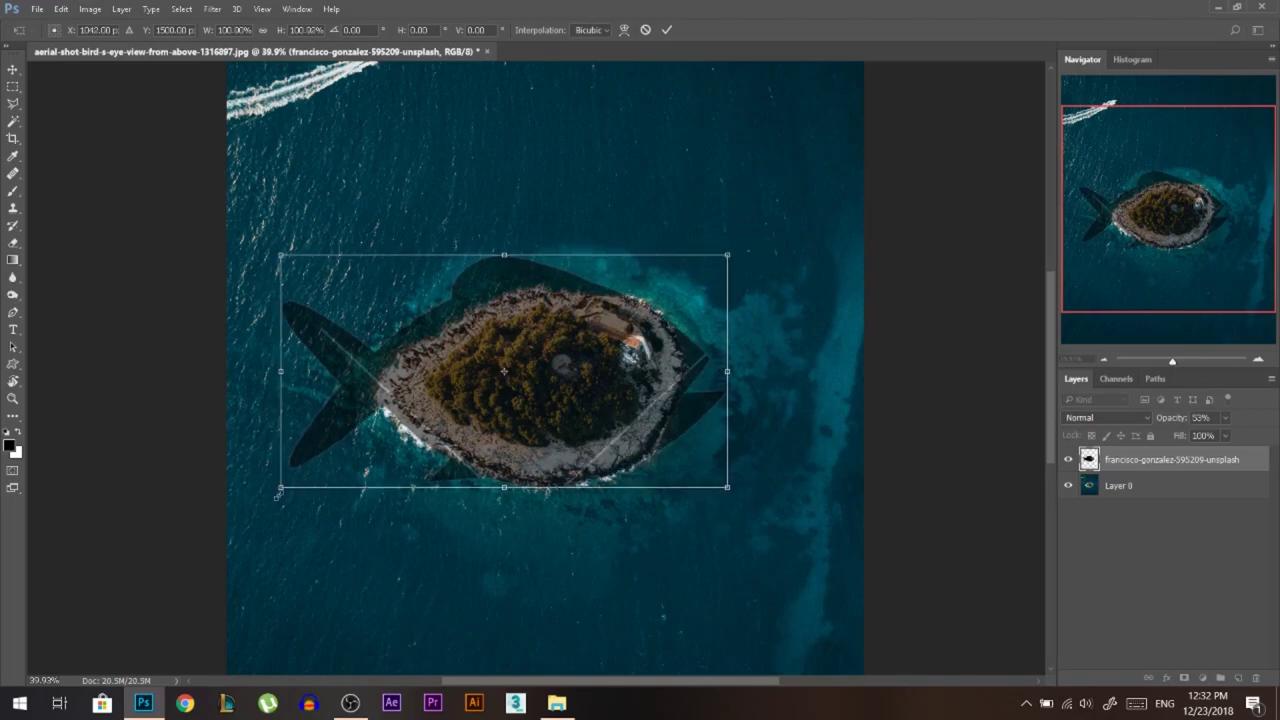
{"action": "left_click_drag", "start_coordinate": [279, 493], "coordinate": [276, 490]}
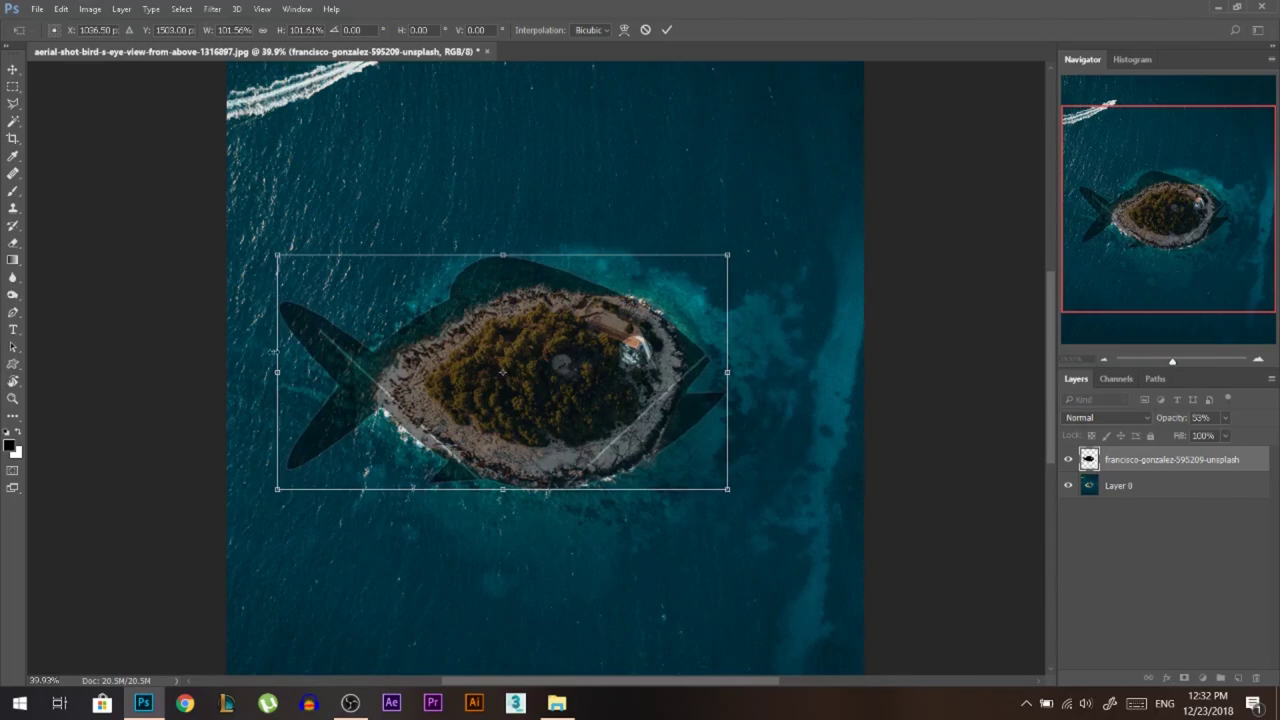
{"action": "left_click_drag", "start_coordinate": [276, 372], "coordinate": [273, 372]}
{"action": "key", "text": "Return"}
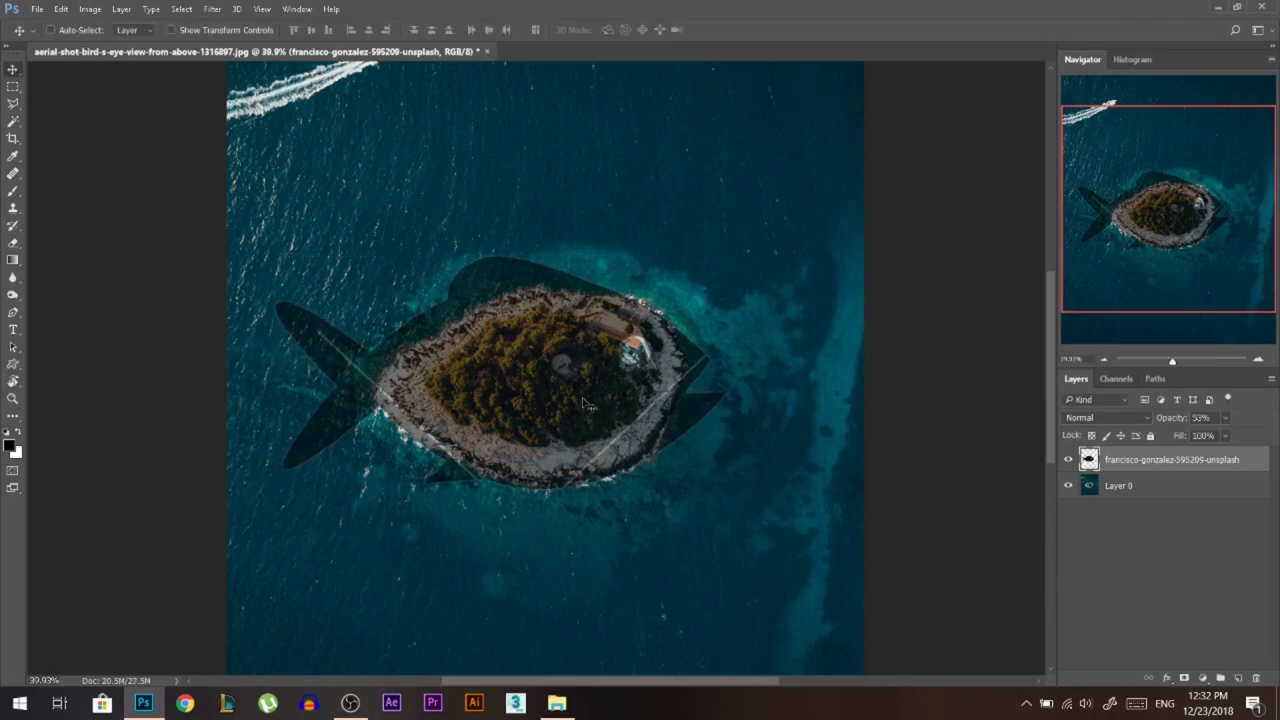
Start Puppet Warp on Layer 0 and anchor the photo with pins all around its outer edges
{"action": "scroll", "coordinate": [476, 380], "scroll_direction": "up", "scroll_amount": 1}
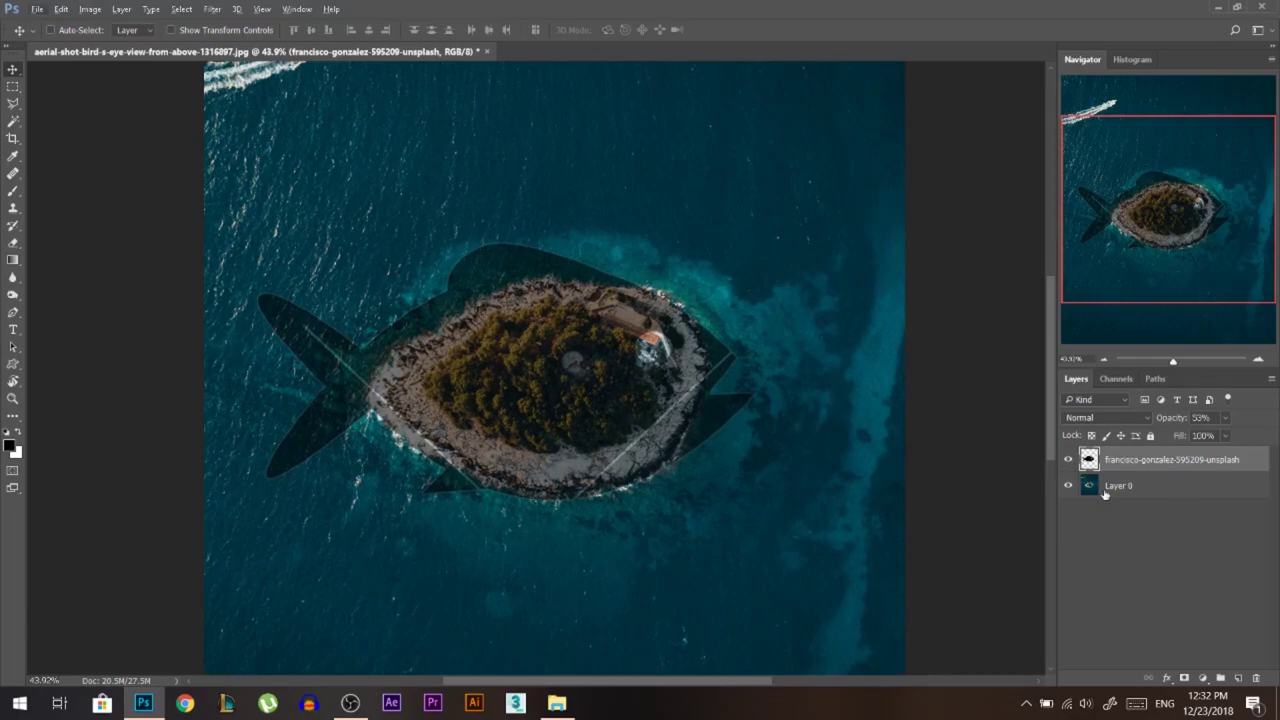
{"action": "left_click", "coordinate": [1110, 486]}
{"action": "left_click", "coordinate": [61, 9]}
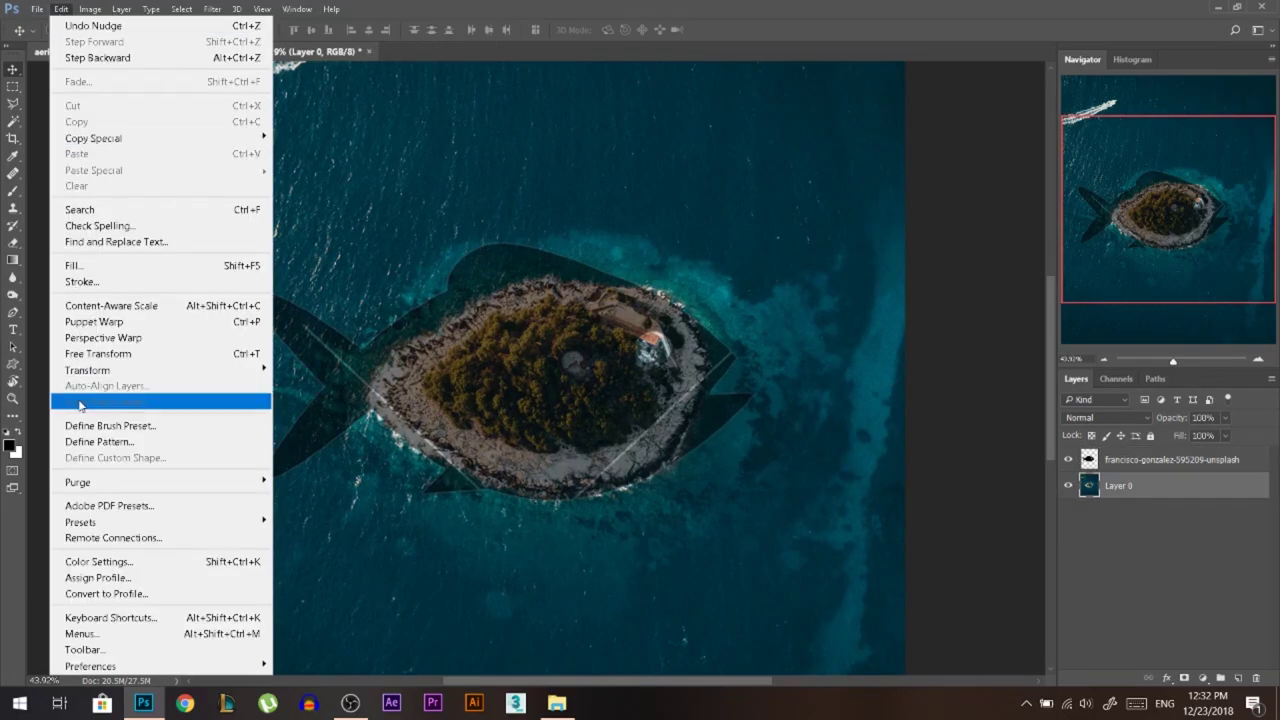
{"action": "left_click", "coordinate": [96, 323]}
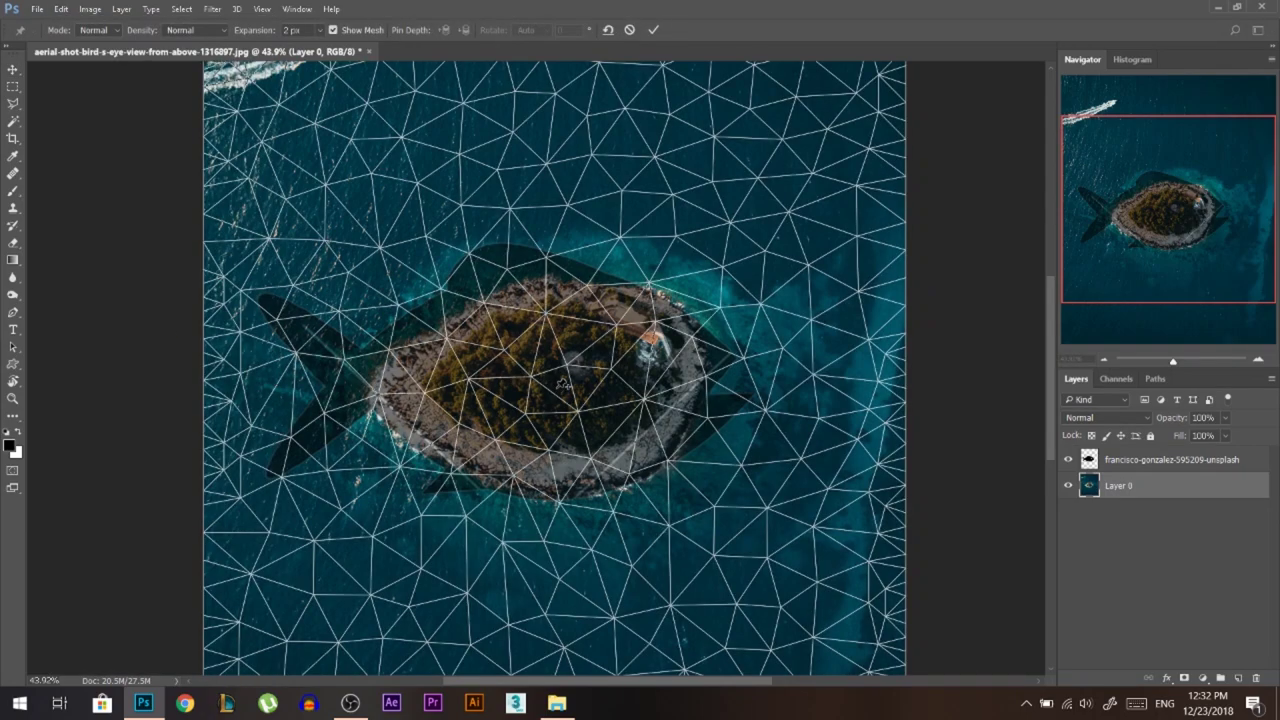
{"action": "scroll", "coordinate": [563, 383], "scroll_direction": "down", "scroll_amount": 5}
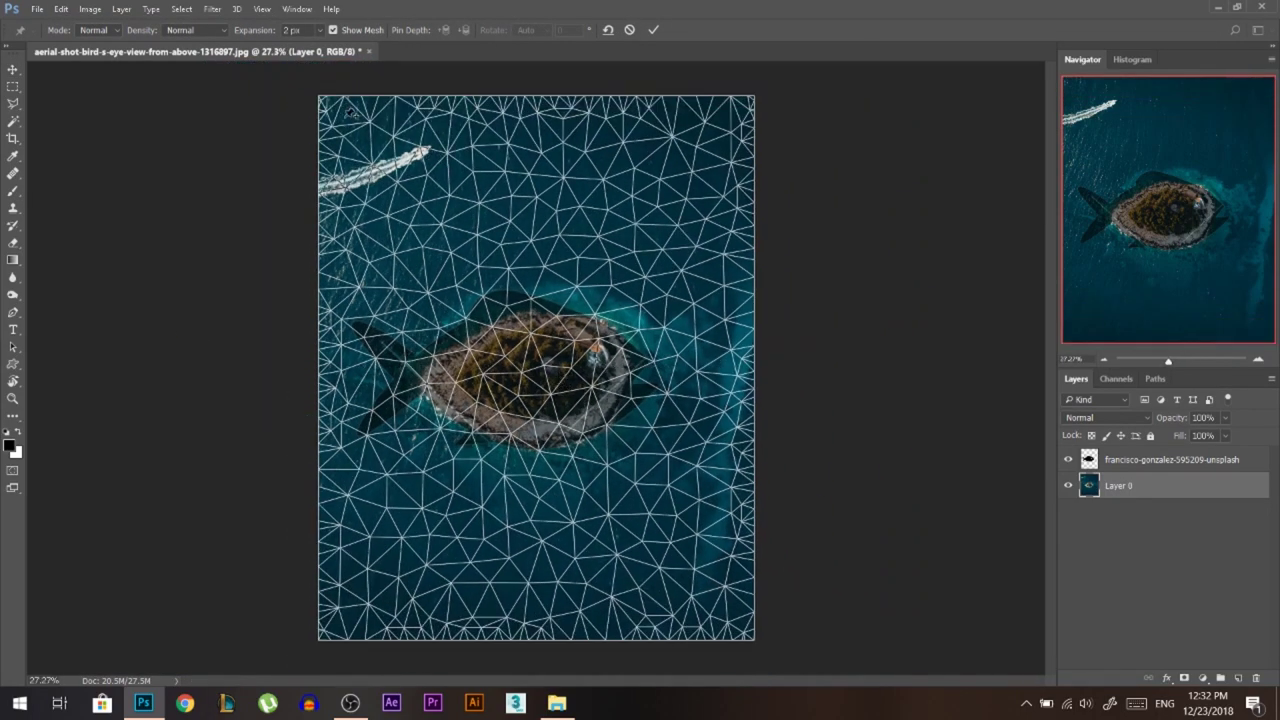
{"action": "left_click", "coordinate": [343, 116]}
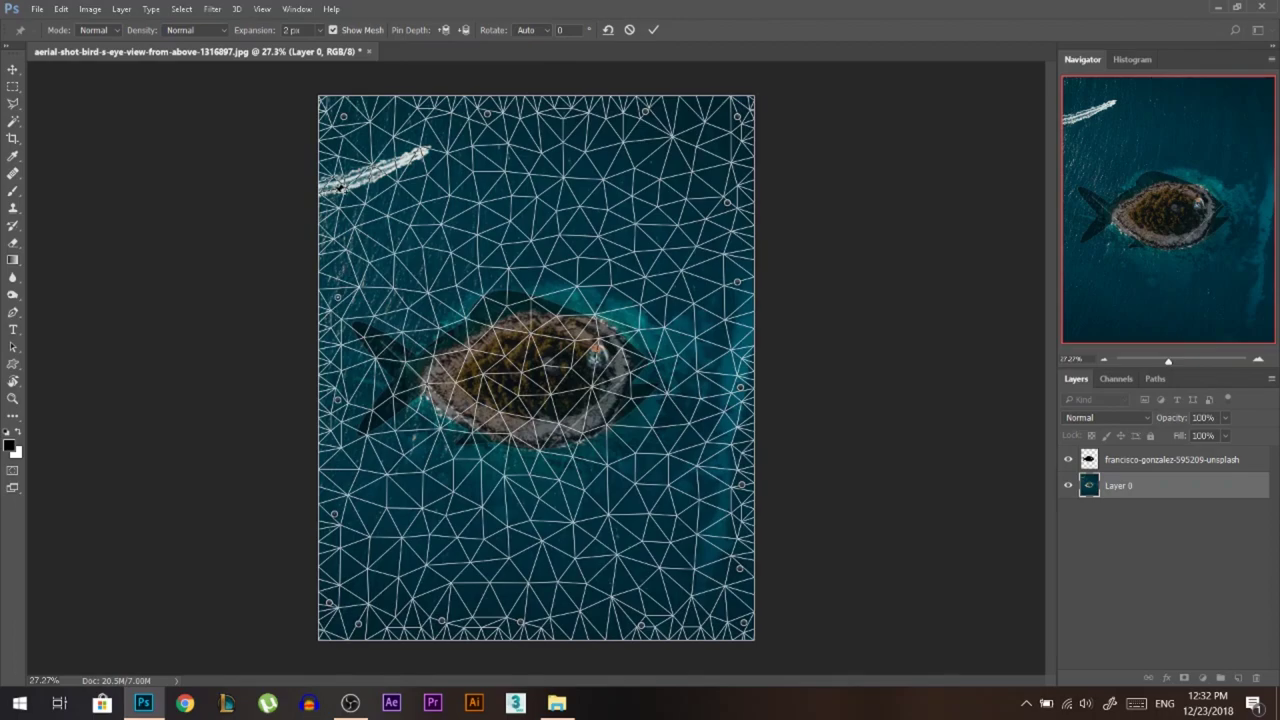
{"action": "left_click", "coordinate": [340, 188]}
Place anchor pins across the forested middle of the island to hold the trees in place
{"action": "scroll", "coordinate": [540, 379], "scroll_direction": "up", "scroll_amount": 10}
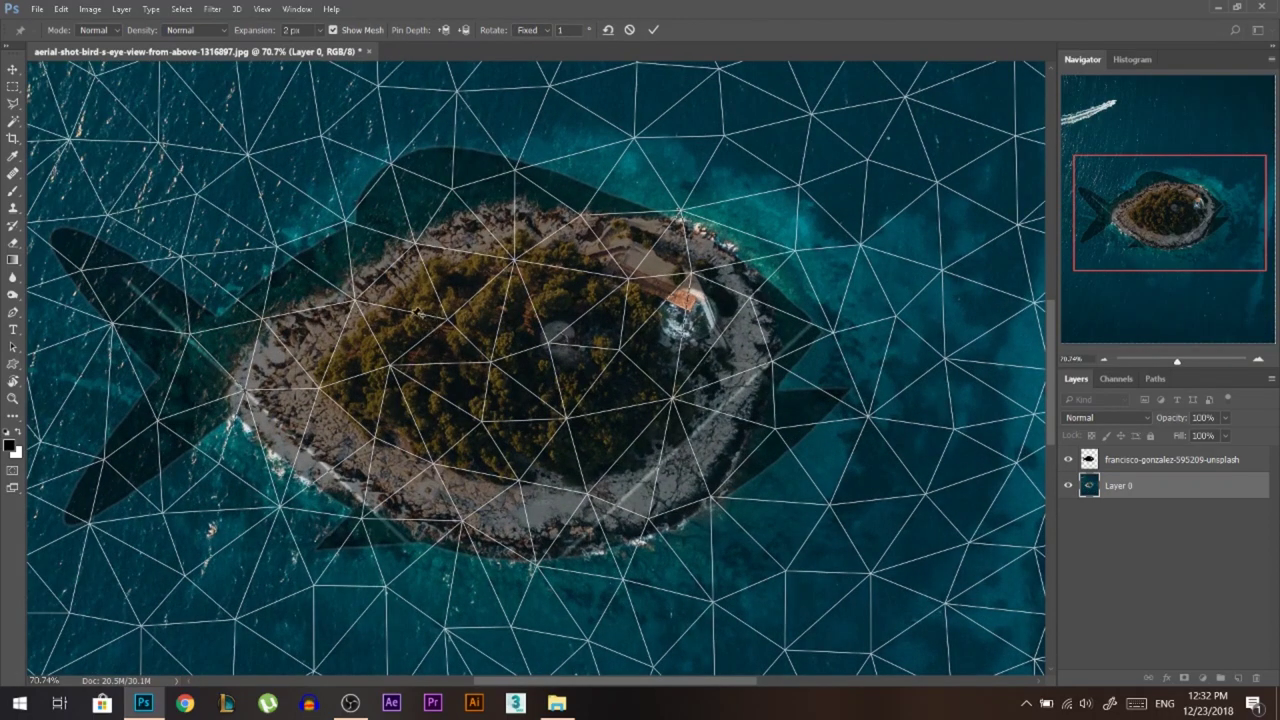
{"action": "left_click", "coordinate": [410, 316]}
{"action": "left_click", "coordinate": [546, 302]}
{"action": "left_click", "coordinate": [619, 410]}
Pull the island's upper rocky shore outward with new warp pins until it fills the silhouette's dorsal fin
{"action": "left_click_drag", "start_coordinate": [483, 215], "coordinate": [433, 139]}
{"action": "left_click_drag", "start_coordinate": [401, 207], "coordinate": [399, 192]}
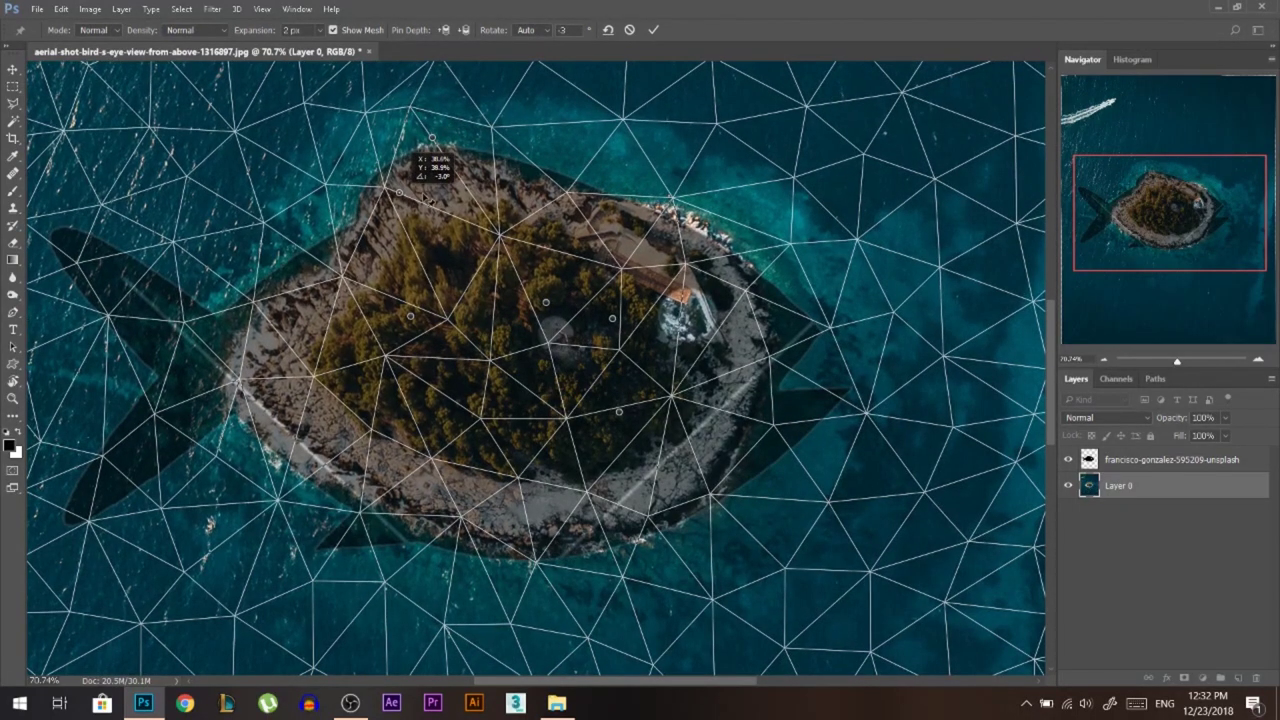
{"action": "left_click_drag", "start_coordinate": [535, 196], "coordinate": [542, 186]}
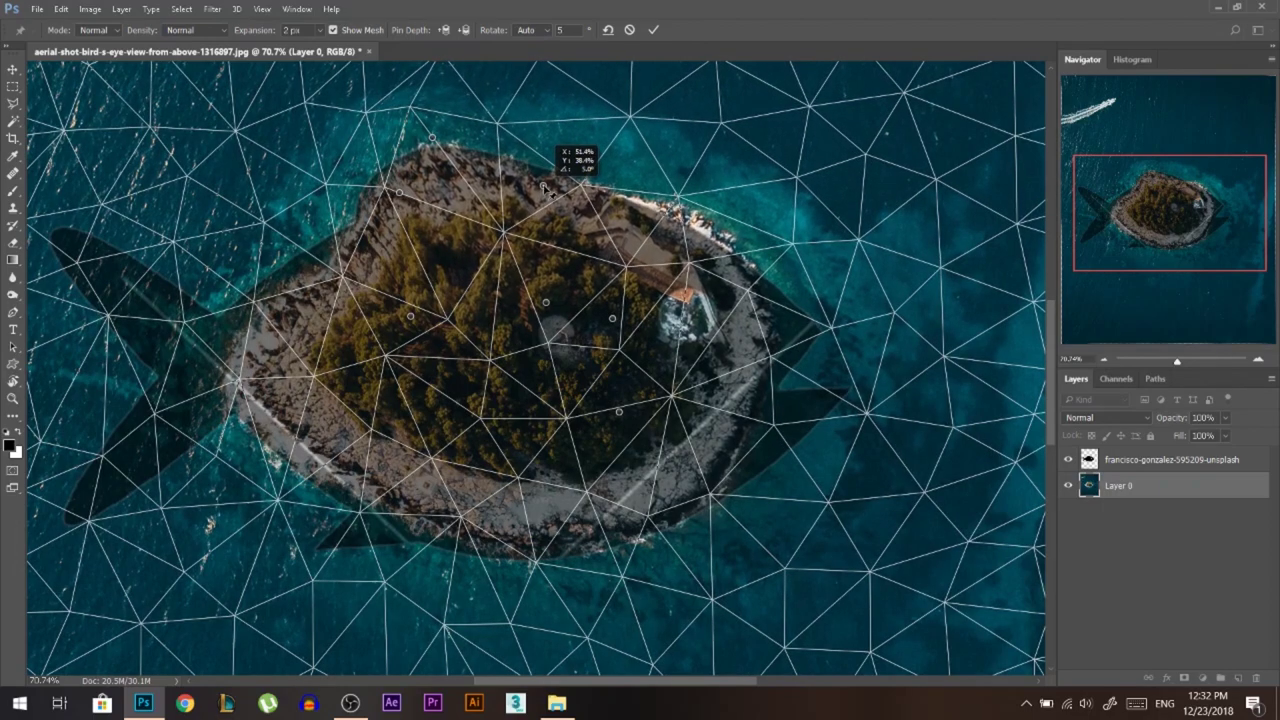
Fit the shore behind the fish's head to the silhouette with a pin and pull the island's tip toward the upper jaw
{"action": "left_click_drag", "start_coordinate": [698, 210], "coordinate": [707, 225]}
{"action": "left_click", "coordinate": [708, 226]}
{"action": "left_click", "coordinate": [687, 277]}
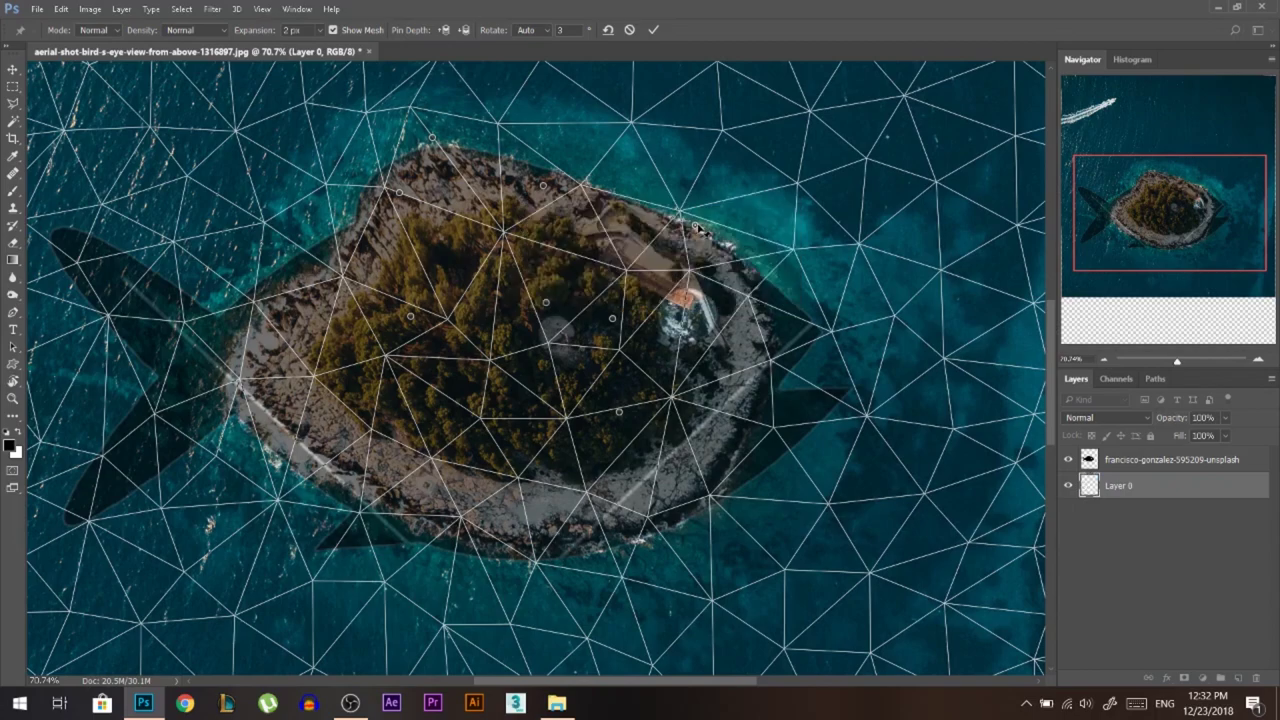
{"action": "left_click_drag", "start_coordinate": [699, 232], "coordinate": [700, 233]}
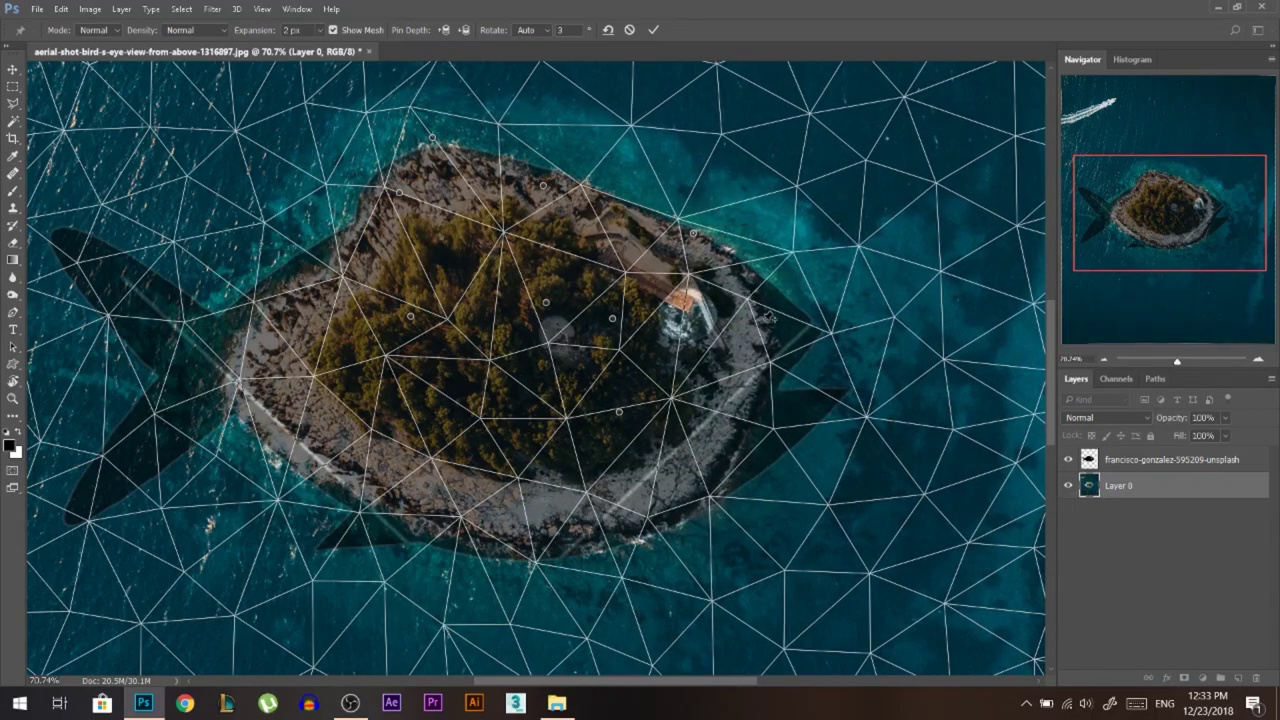
{"action": "left_click_drag", "start_coordinate": [767, 314], "coordinate": [789, 327]}
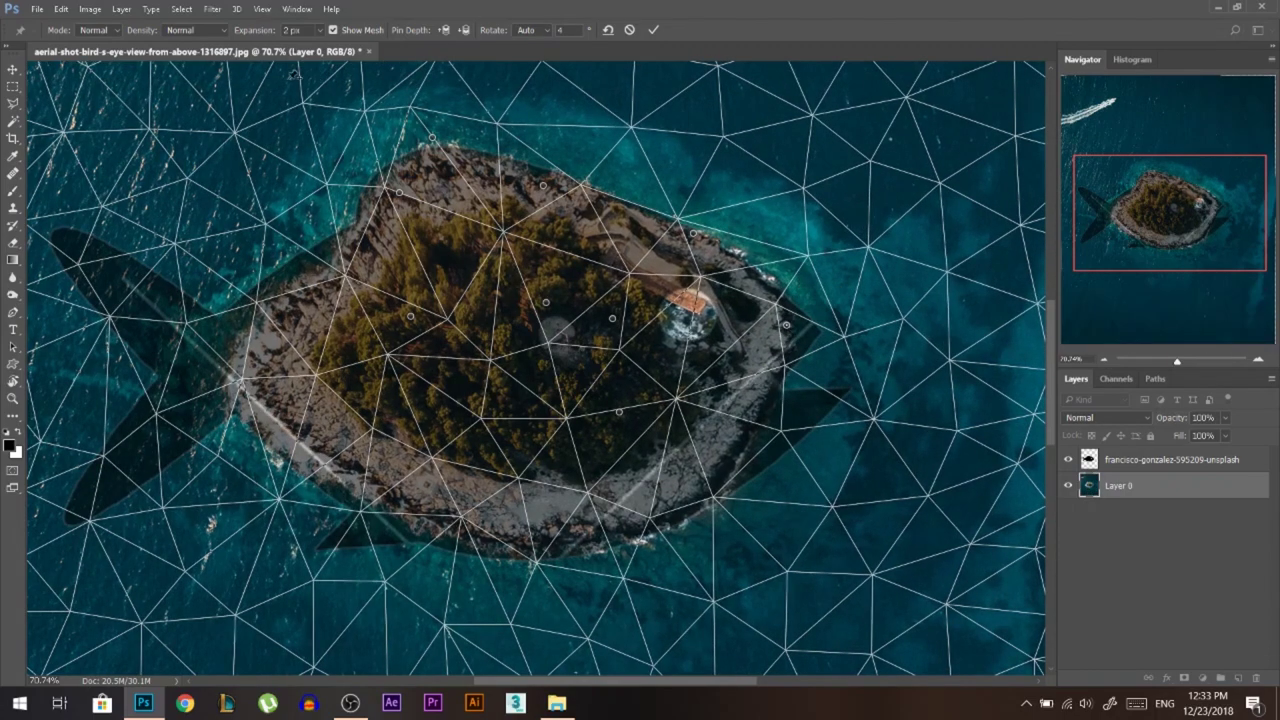
Keep the mesh density at Normal, stretch the island's tip to the upper jaw's end, and fit the adjacent head and belly shores with pins
{"action": "left_click", "coordinate": [224, 31]}
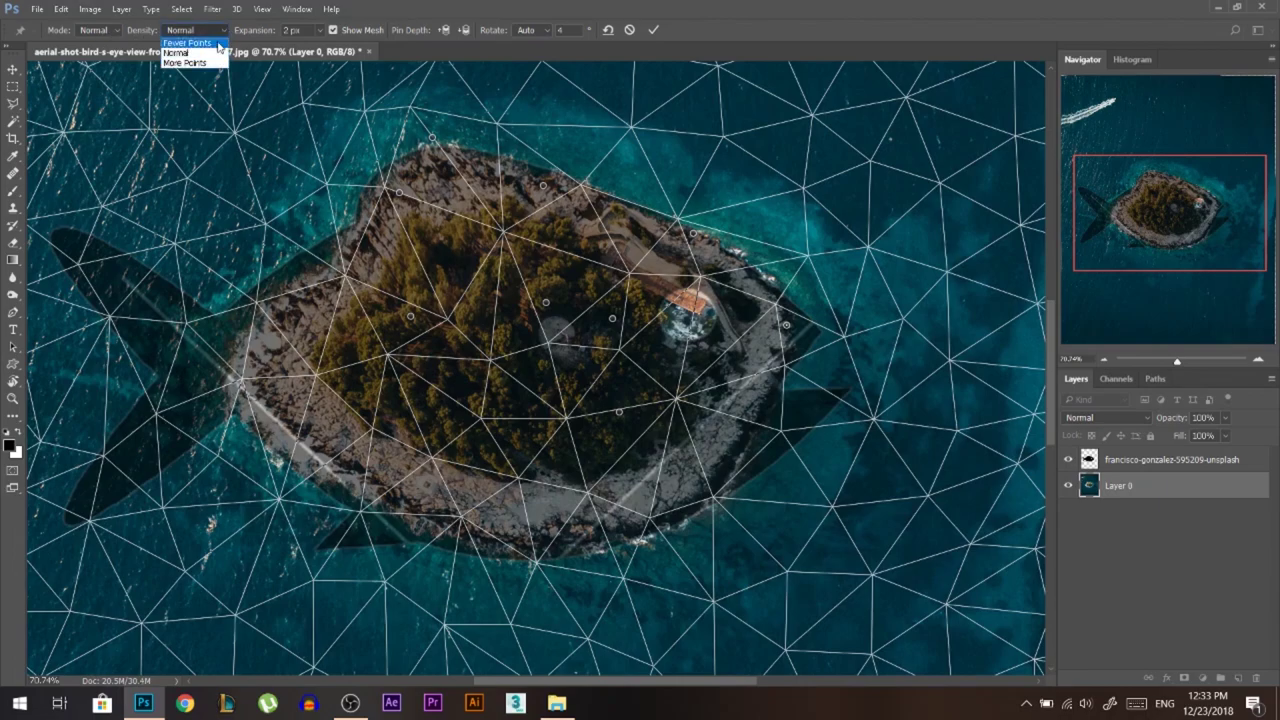
{"action": "left_click", "coordinate": [218, 52]}
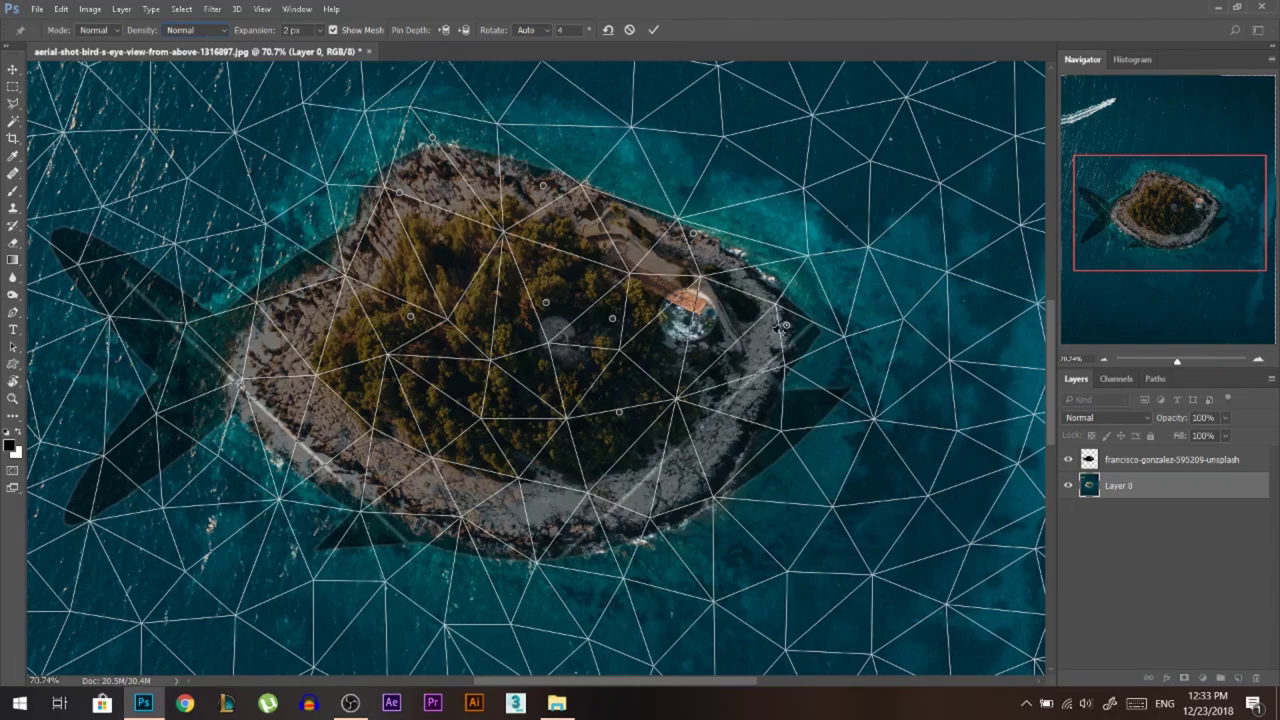
{"action": "left_click_drag", "start_coordinate": [787, 326], "coordinate": [810, 328]}
{"action": "left_click_drag", "start_coordinate": [781, 257], "coordinate": [759, 266]}
{"action": "left_click_drag", "start_coordinate": [709, 509], "coordinate": [698, 515]}
Try to warp the shore out into the fish's lower jaw and remove the extra pins placed there
{"action": "left_click", "coordinate": [760, 433]}
{"action": "left_click_drag", "start_coordinate": [800, 423], "coordinate": [755, 387]}
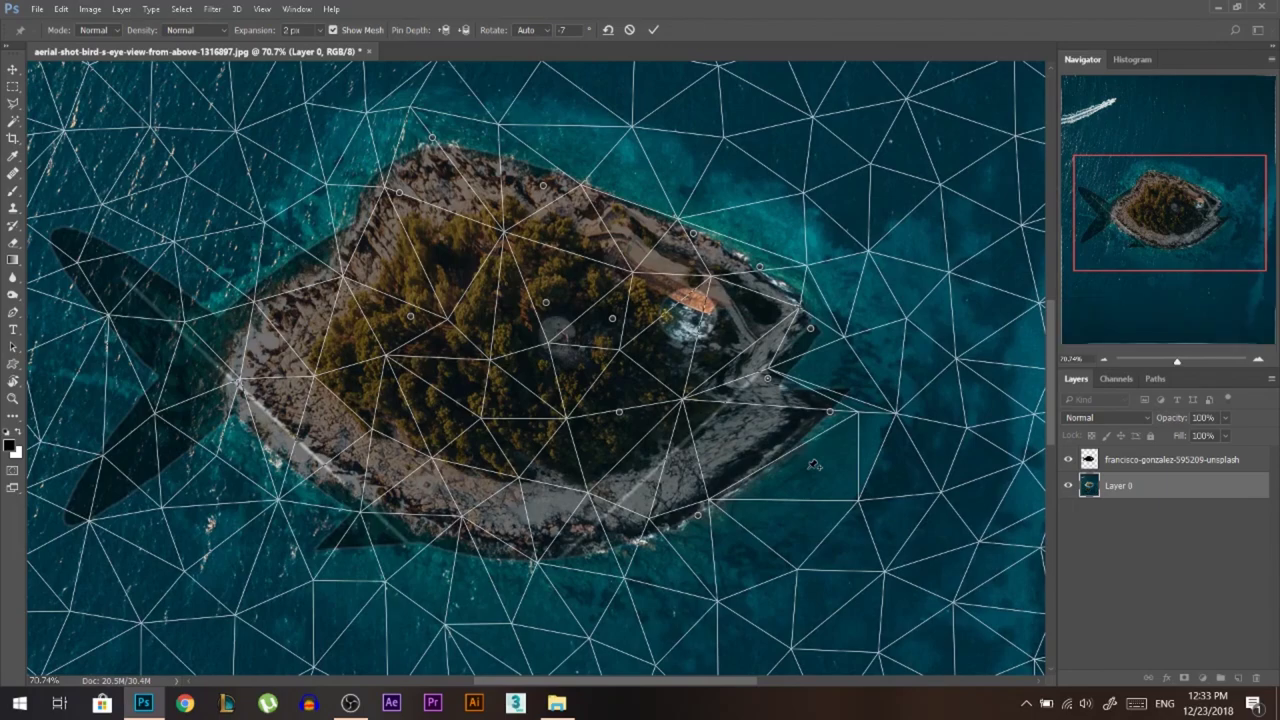
{"action": "left_click_drag", "start_coordinate": [814, 464], "coordinate": [821, 451]}
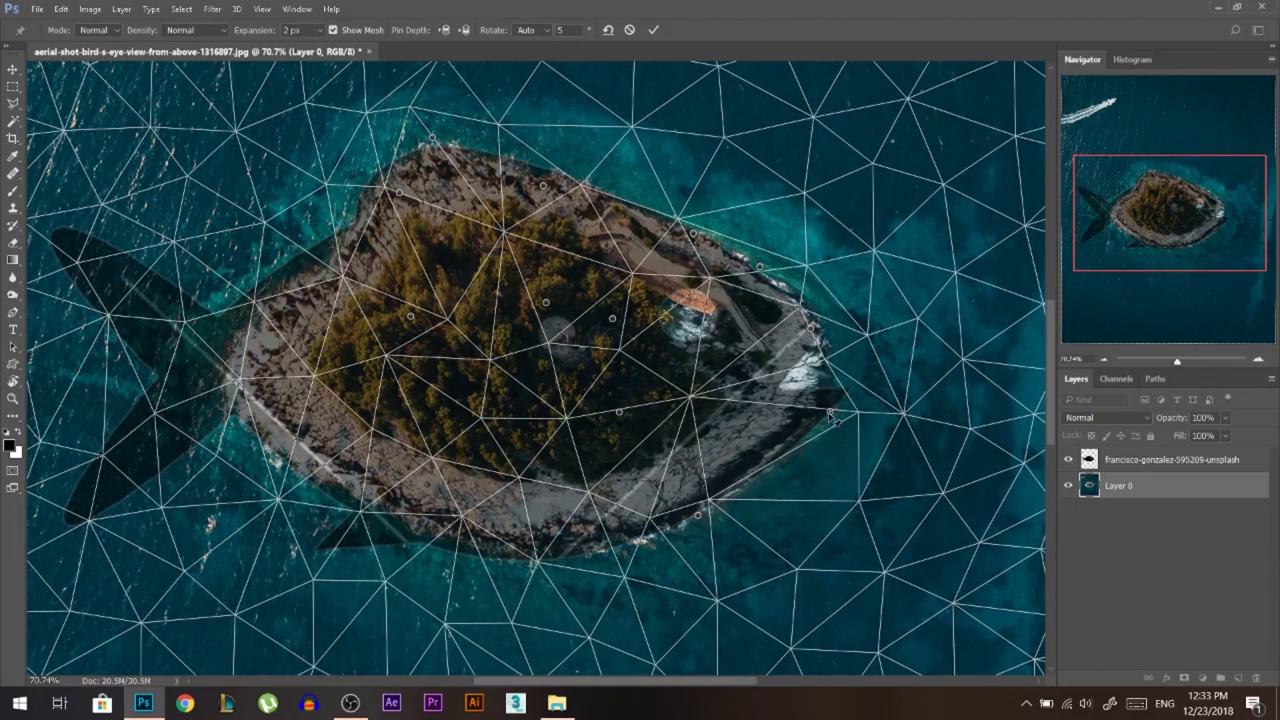
{"action": "key", "text": "alt"}
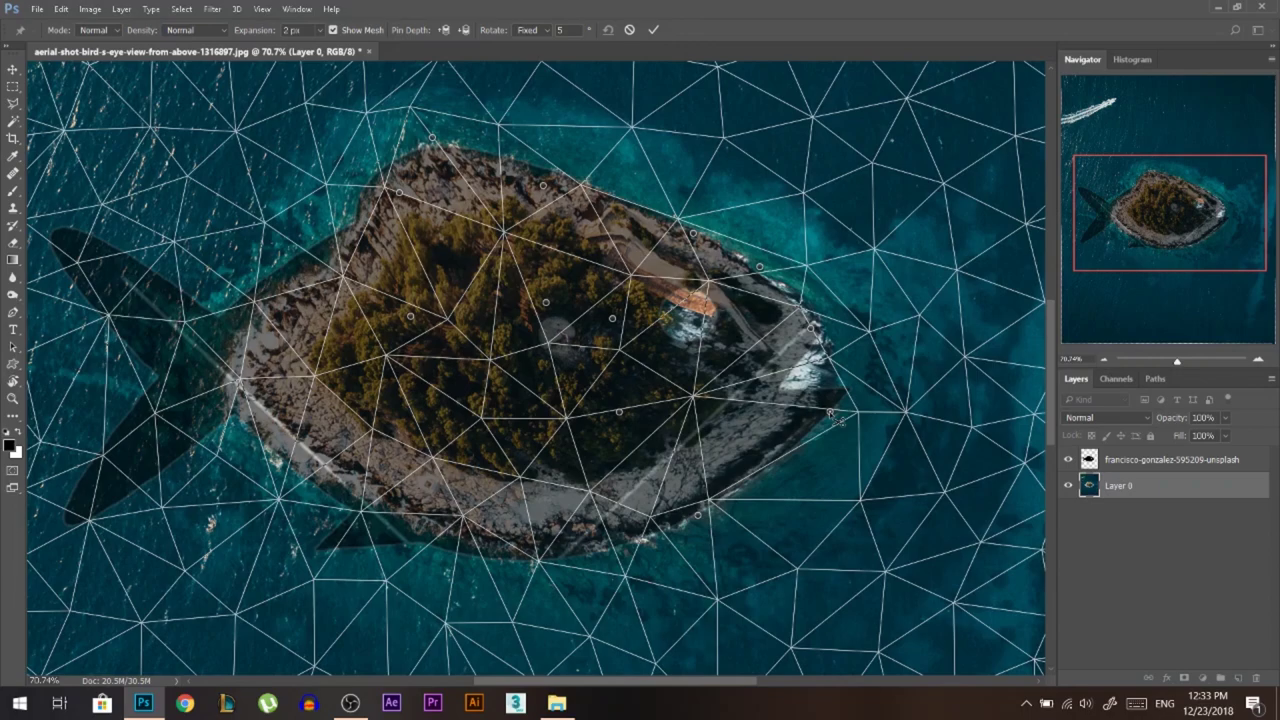
{"action": "left_click", "coordinate": [831, 413], "text": "alt"}
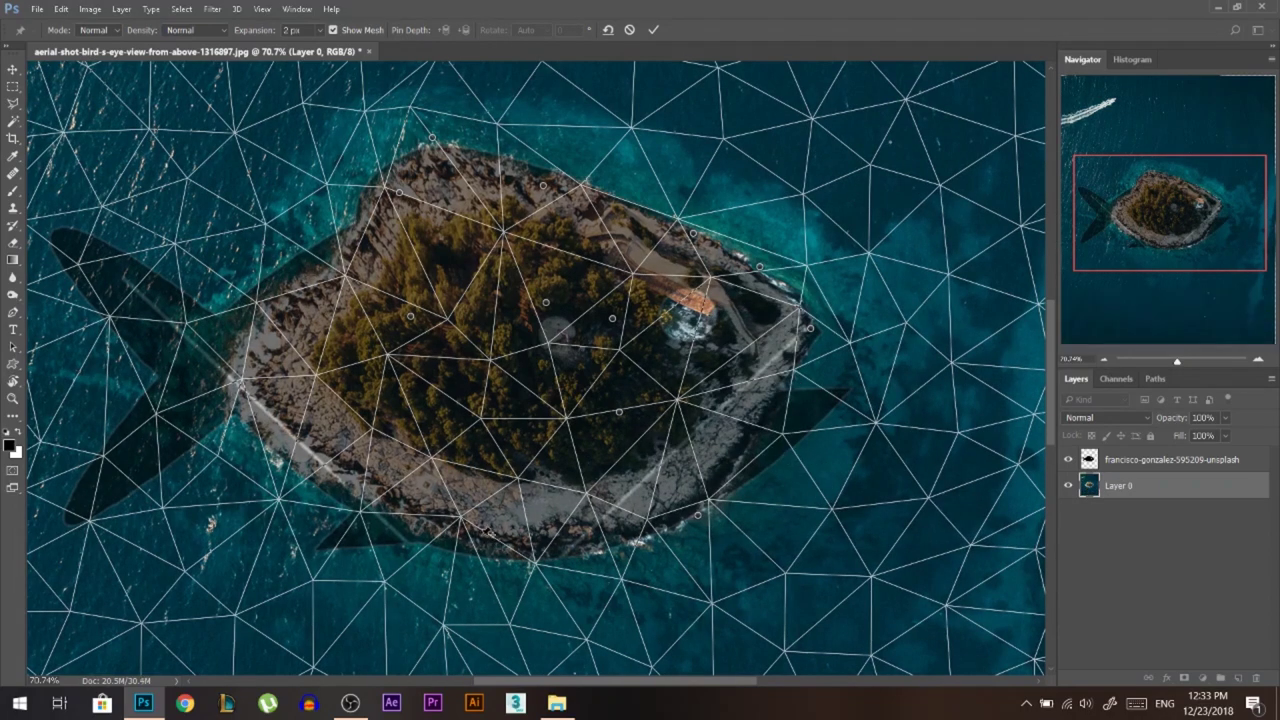
Warp the belly and tail-side shores outward to the silhouette's outline with new pins and commit the Puppet Warp
{"action": "left_click_drag", "start_coordinate": [489, 532], "coordinate": [474, 540]}
{"action": "left_click_drag", "start_coordinate": [362, 477], "coordinate": [264, 427]}
{"action": "left_click_drag", "start_coordinate": [229, 374], "coordinate": [207, 364]}
{"action": "left_click_drag", "start_coordinate": [317, 280], "coordinate": [311, 274]}
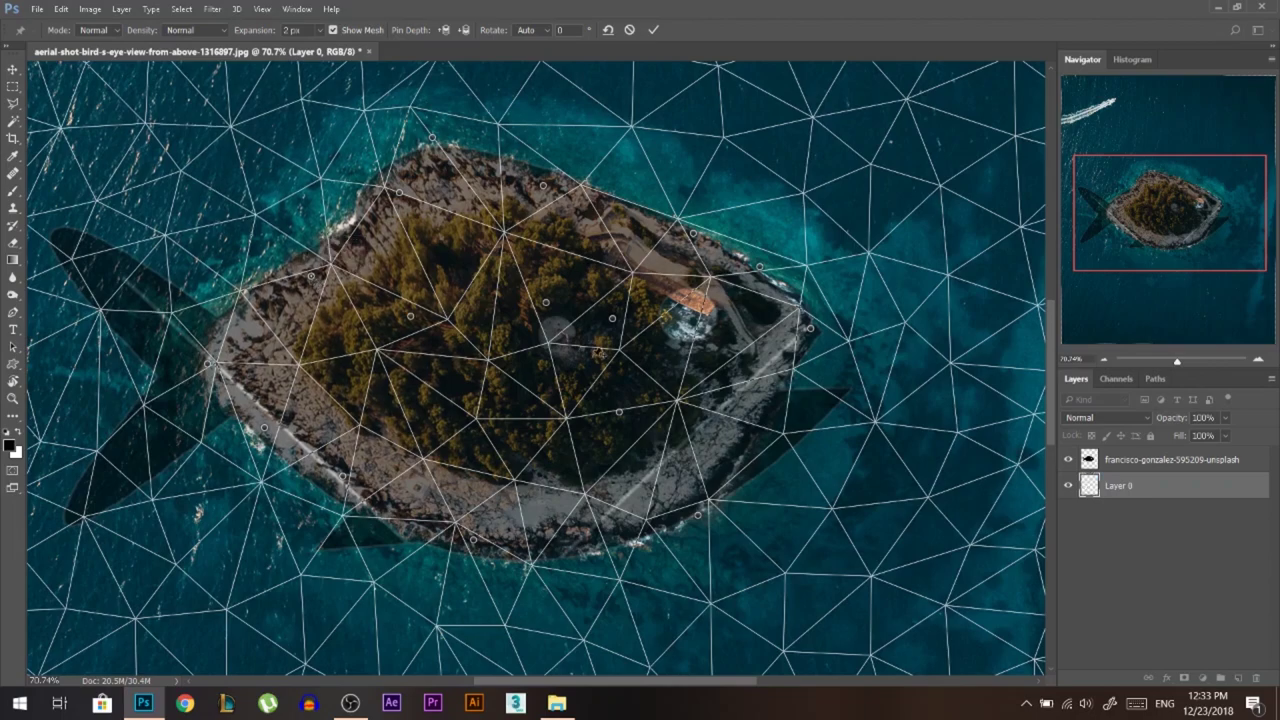
{"action": "left_click", "coordinate": [652, 30]}
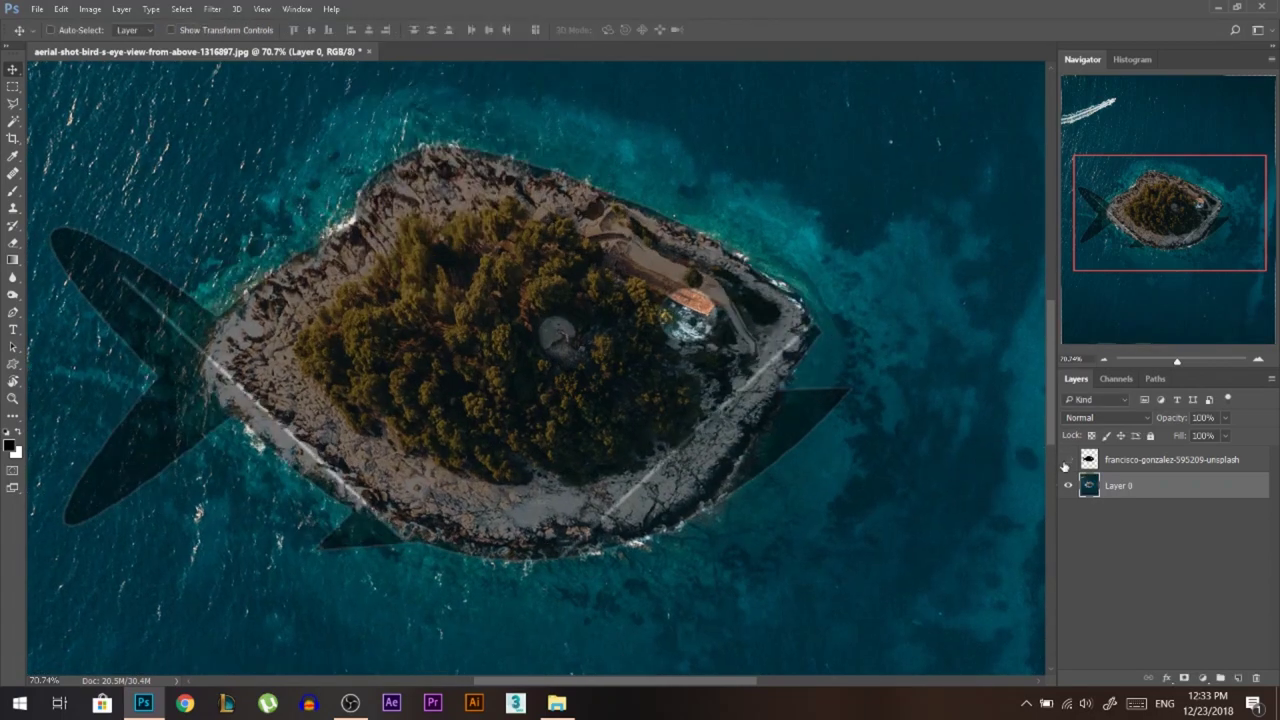
Compare the warped island with the fish outline by switching the silhouette layer's visibility off and on
{"action": "left_click", "coordinate": [1065, 463]}
{"action": "left_click", "coordinate": [1065, 463]}
{"action": "left_click", "coordinate": [1065, 463]}
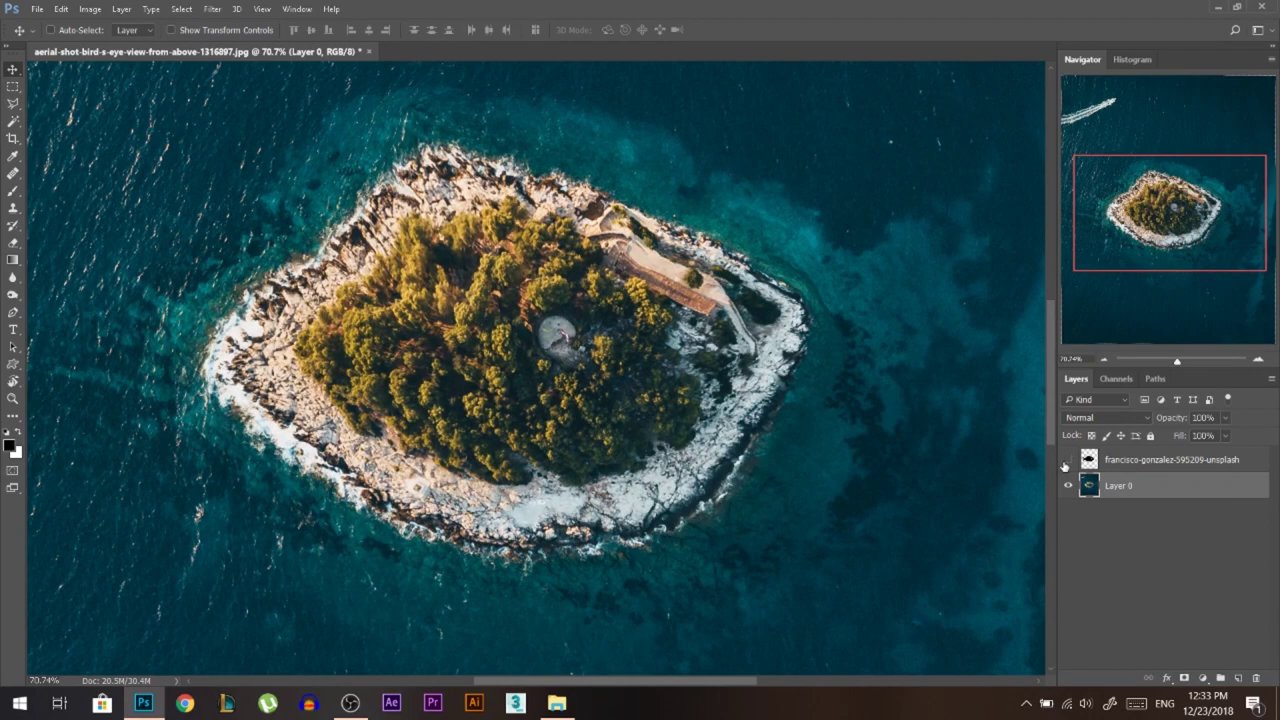
{"action": "left_click", "coordinate": [1065, 463]}
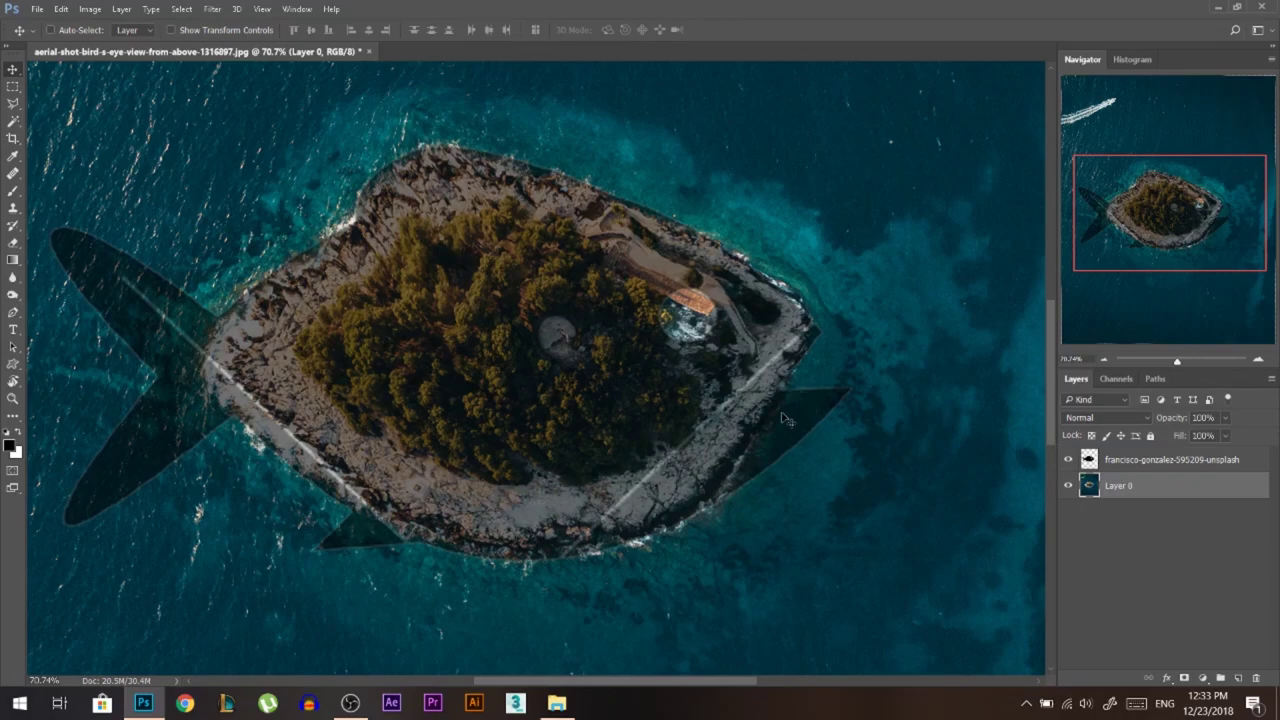
{"action": "scroll", "coordinate": [837, 446], "scroll_direction": "down", "scroll_amount": 1}
{"action": "scroll", "coordinate": [690, 427], "scroll_direction": "up", "scroll_amount": 1}
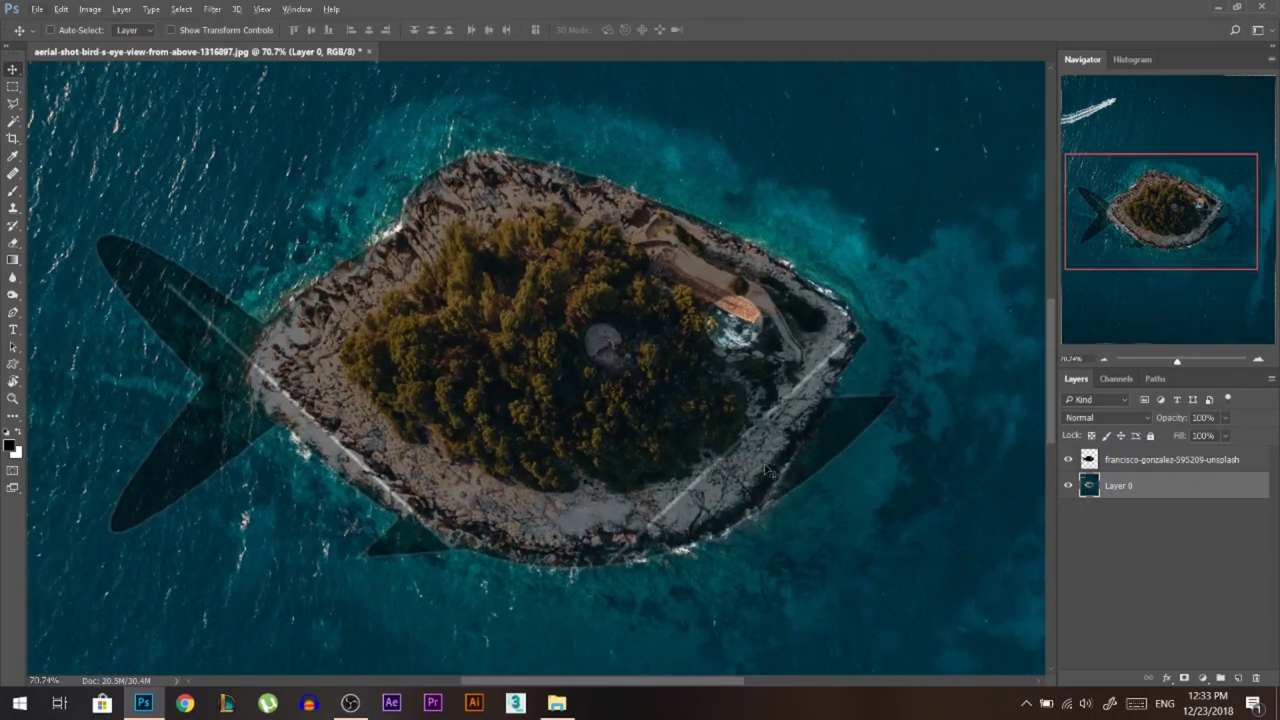
{"action": "scroll", "coordinate": [900, 393], "scroll_direction": "up", "scroll_amount": 3}
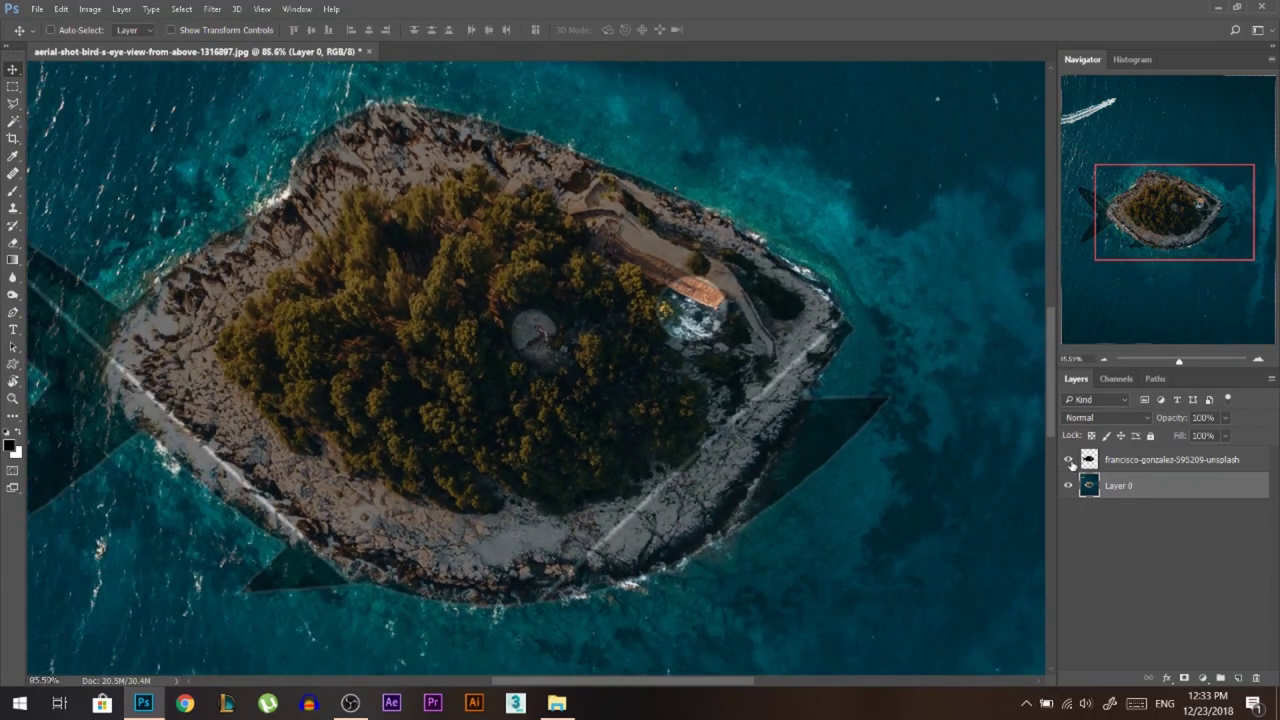
Select the lower-jaw area of the fish silhouette layer with the Magic Wand and hide that layer
{"action": "left_click", "coordinate": [1091, 462]}
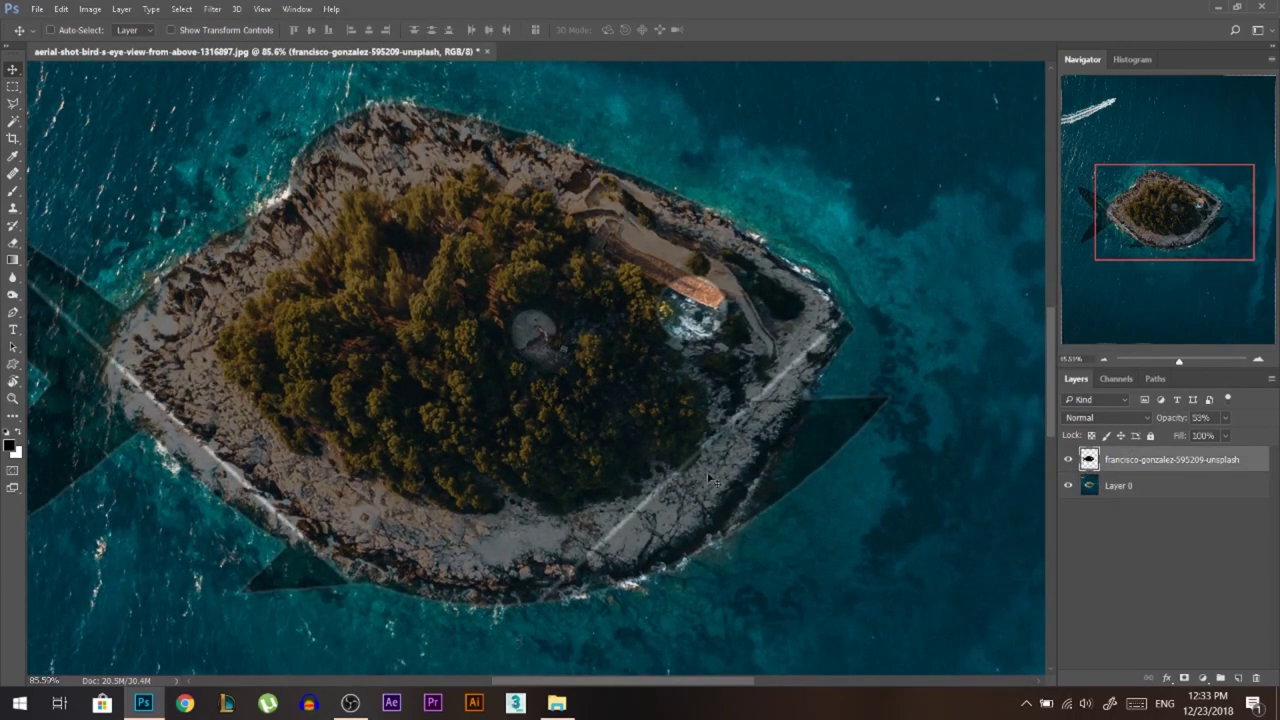
{"action": "left_click", "coordinate": [12, 119]}
{"action": "left_click", "coordinate": [846, 426]}
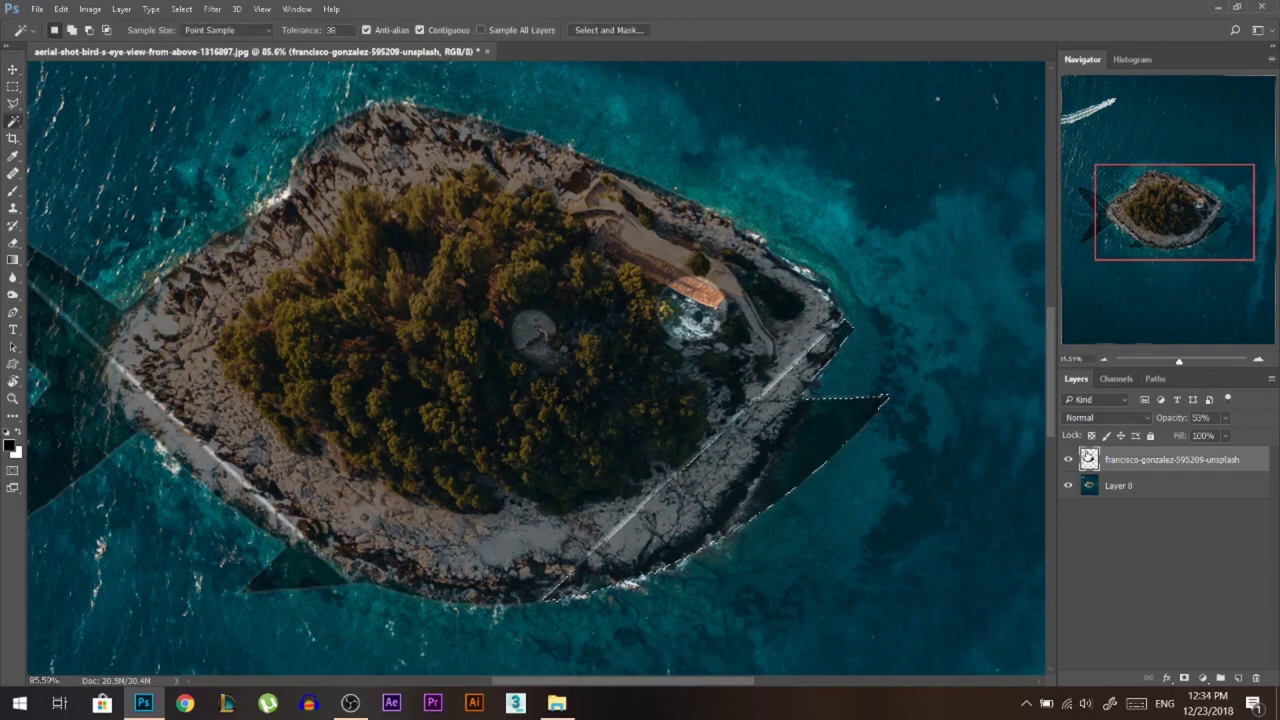
{"action": "left_click", "coordinate": [480, 30]}
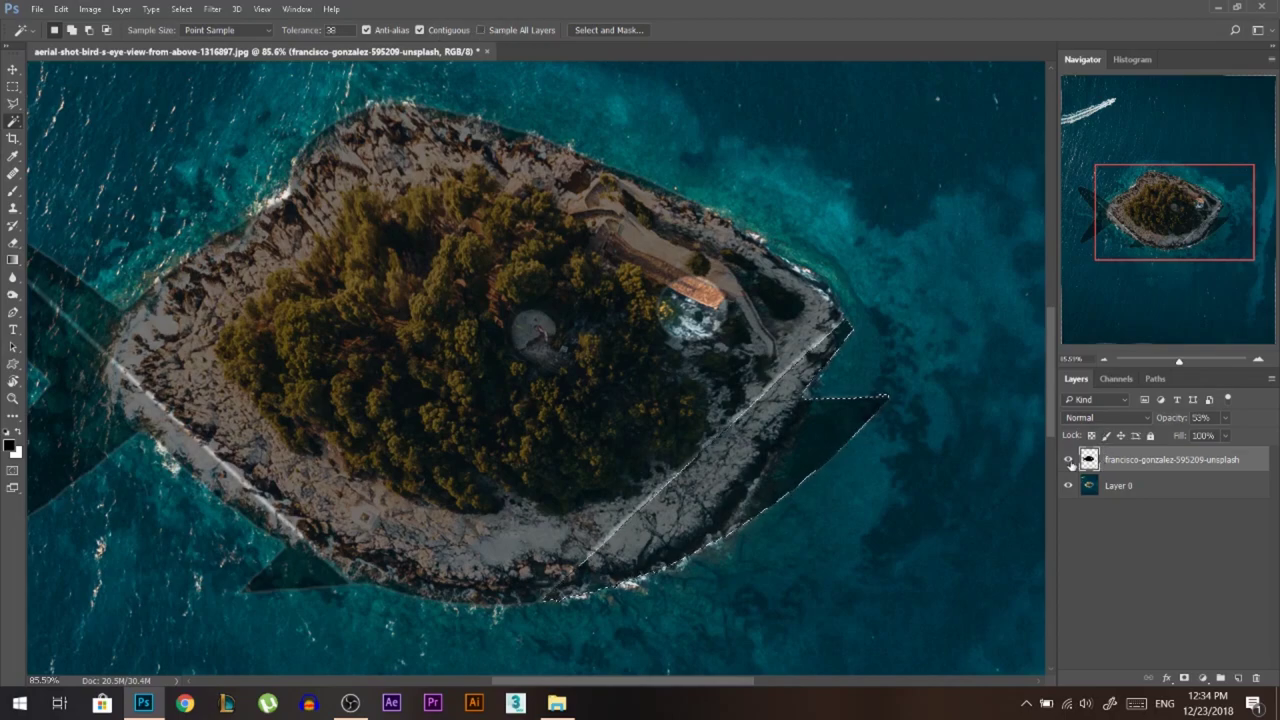
{"action": "left_click", "coordinate": [1069, 461]}
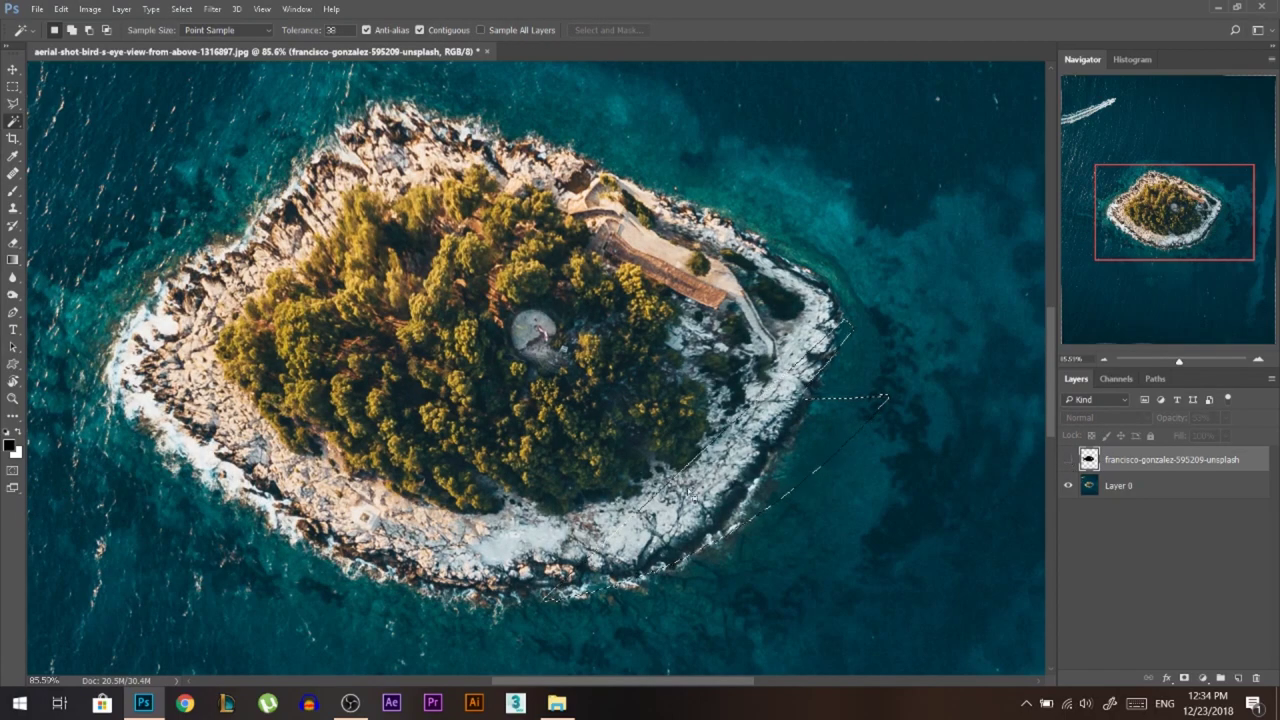
Check the lower-jaw selection's coverage in Quick Mask mode and return to the normal selection view
{"action": "scroll", "coordinate": [815, 536], "scroll_direction": "up", "scroll_amount": 2}
{"action": "scroll", "coordinate": [757, 473], "scroll_direction": "down", "scroll_amount": 1}
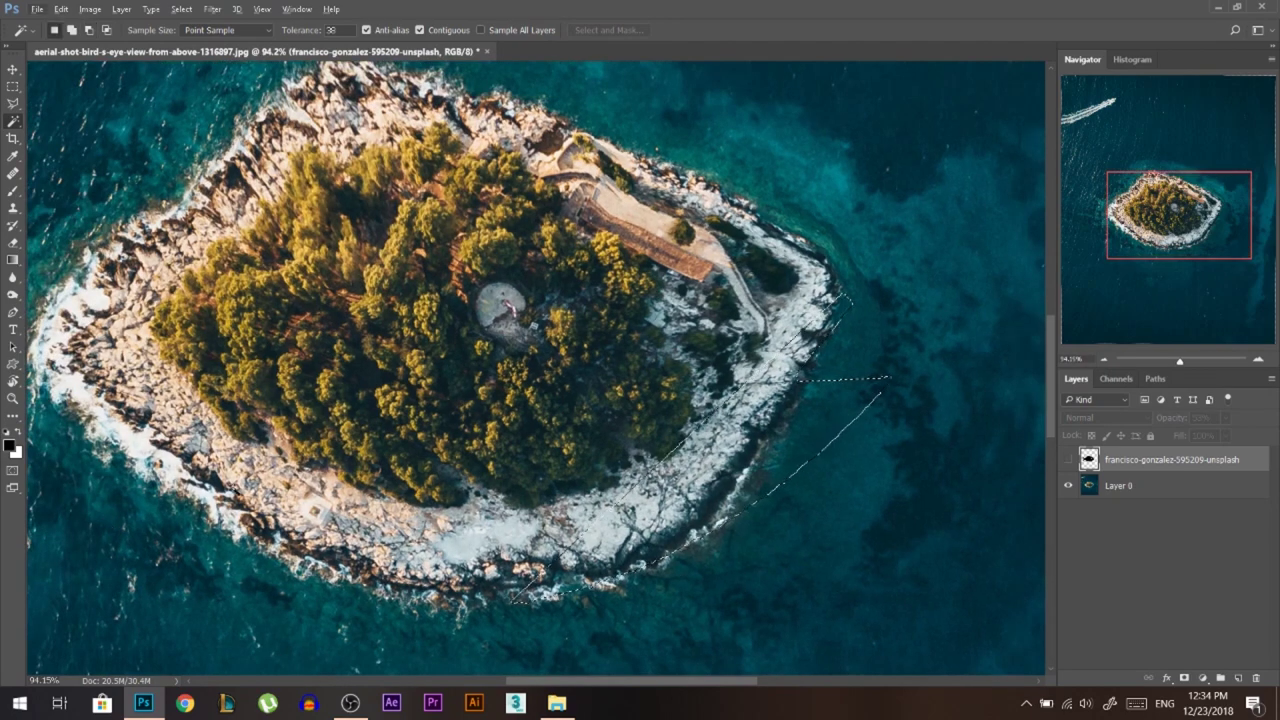
{"action": "key", "text": "q"}
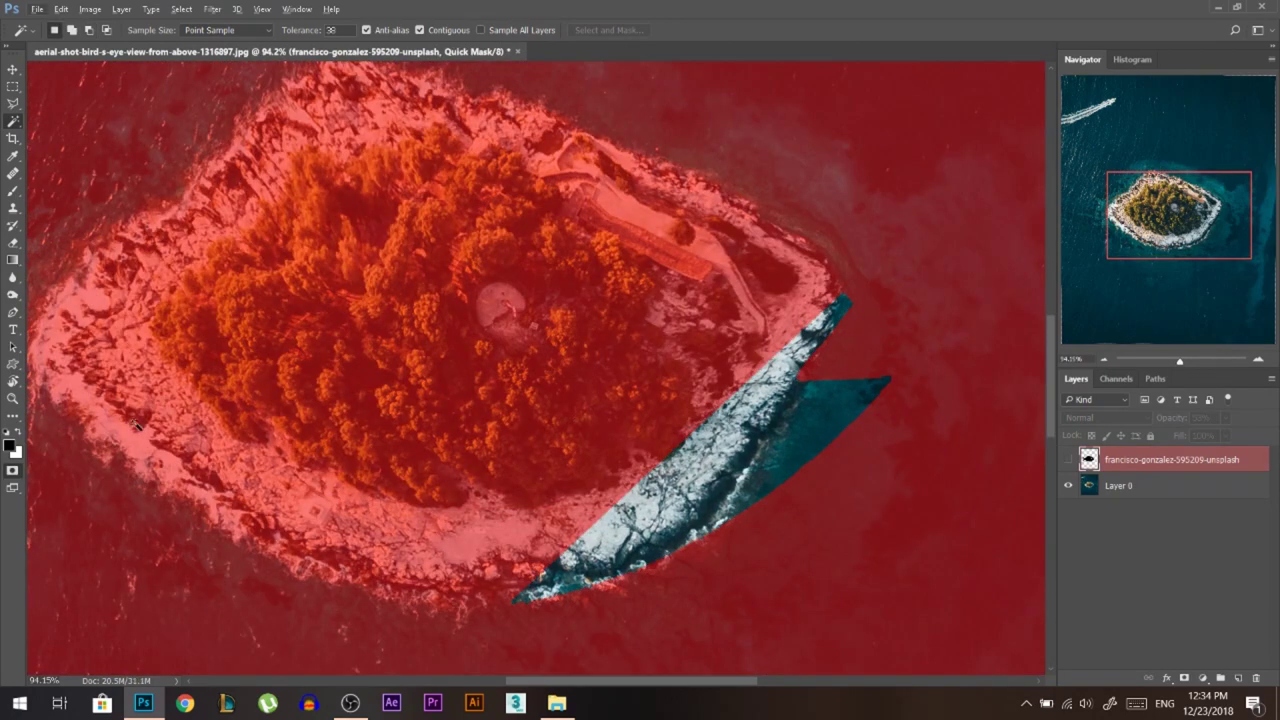
{"action": "left_click", "coordinate": [17, 467]}
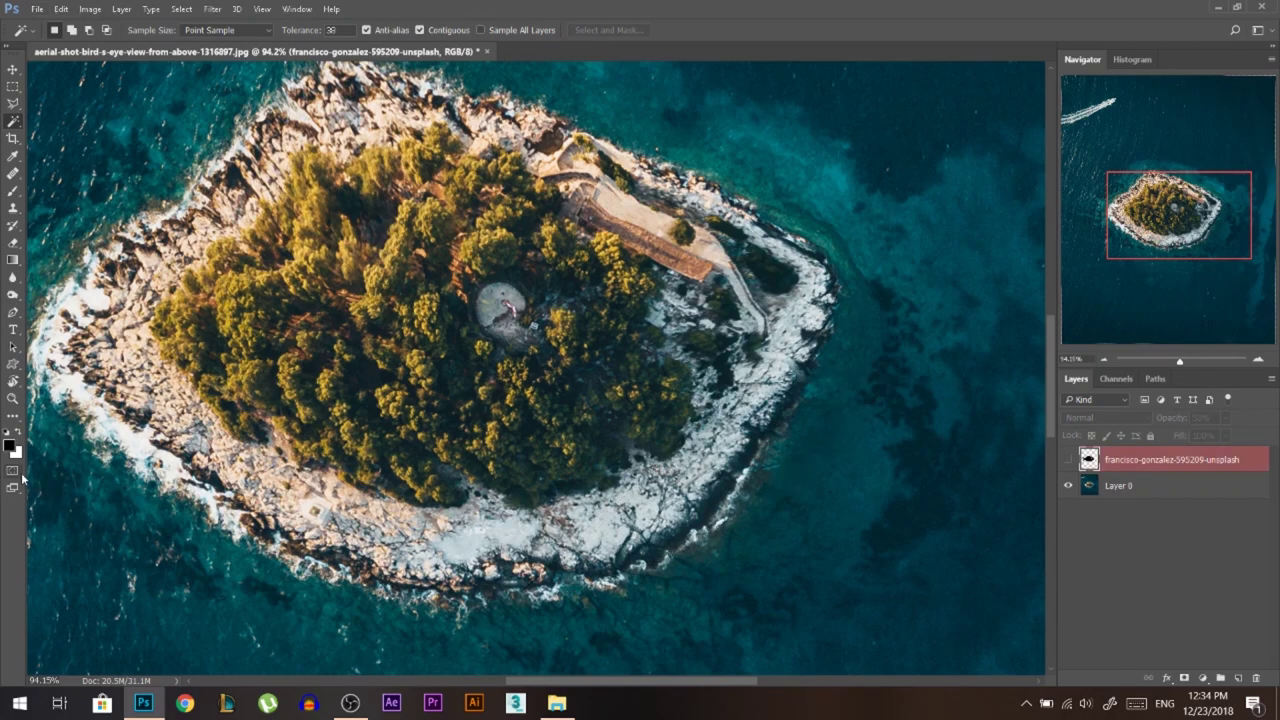
{"action": "left_click", "coordinate": [18, 472]}
{"action": "left_click", "coordinate": [19, 474]}
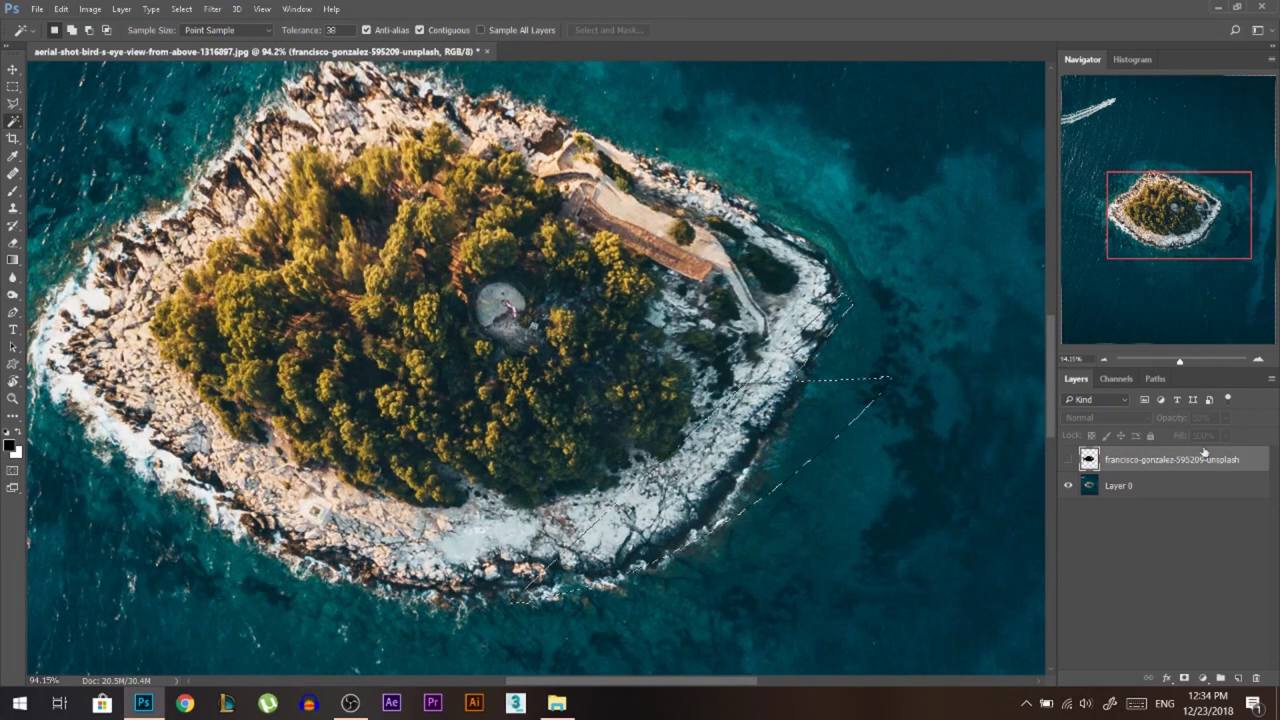
Set up the Clone Stamp on Layer 0 with a soft round brush reduced to about 62 px
{"action": "left_click", "coordinate": [1128, 487]}
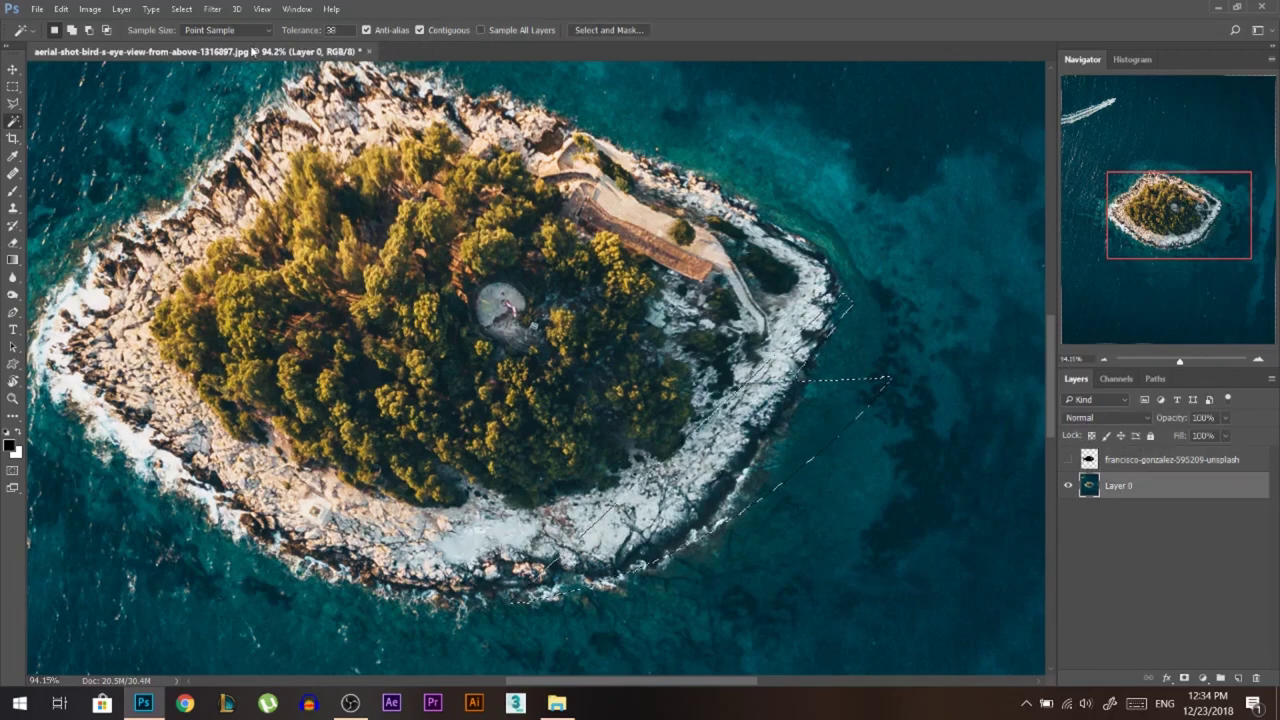
{"action": "left_click", "coordinate": [16, 211]}
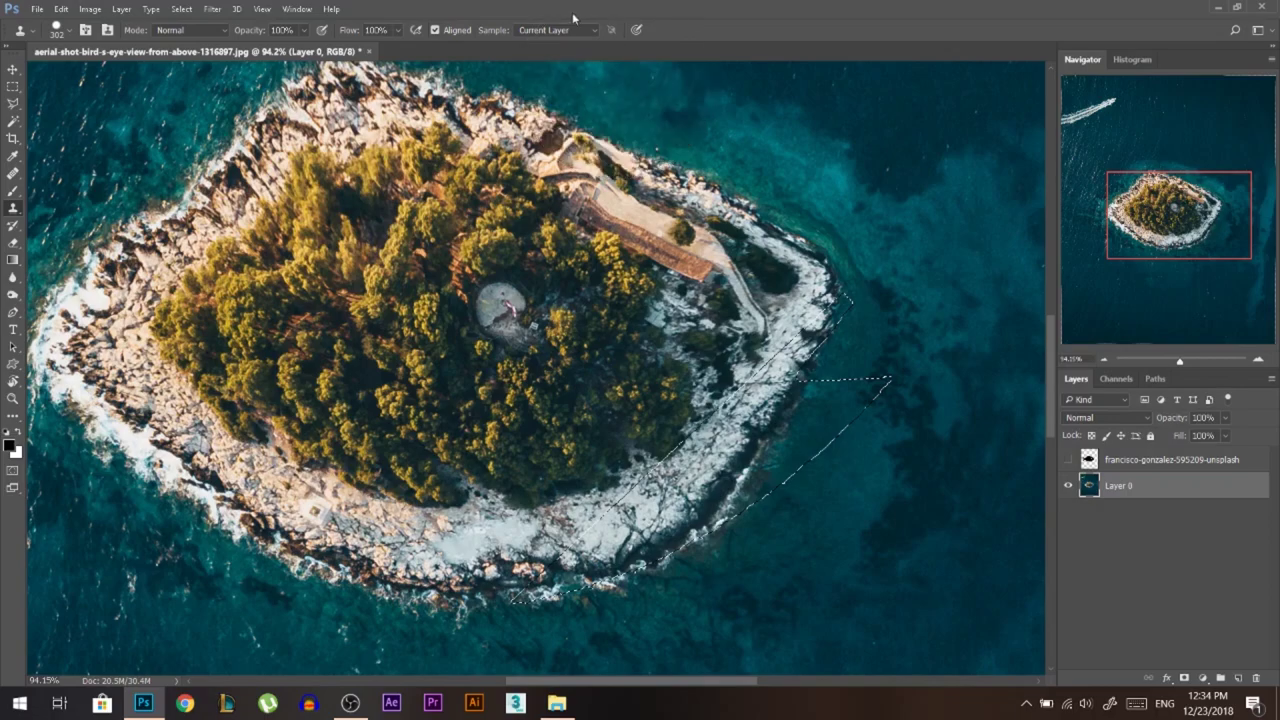
{"action": "right_click", "coordinate": [859, 445]}
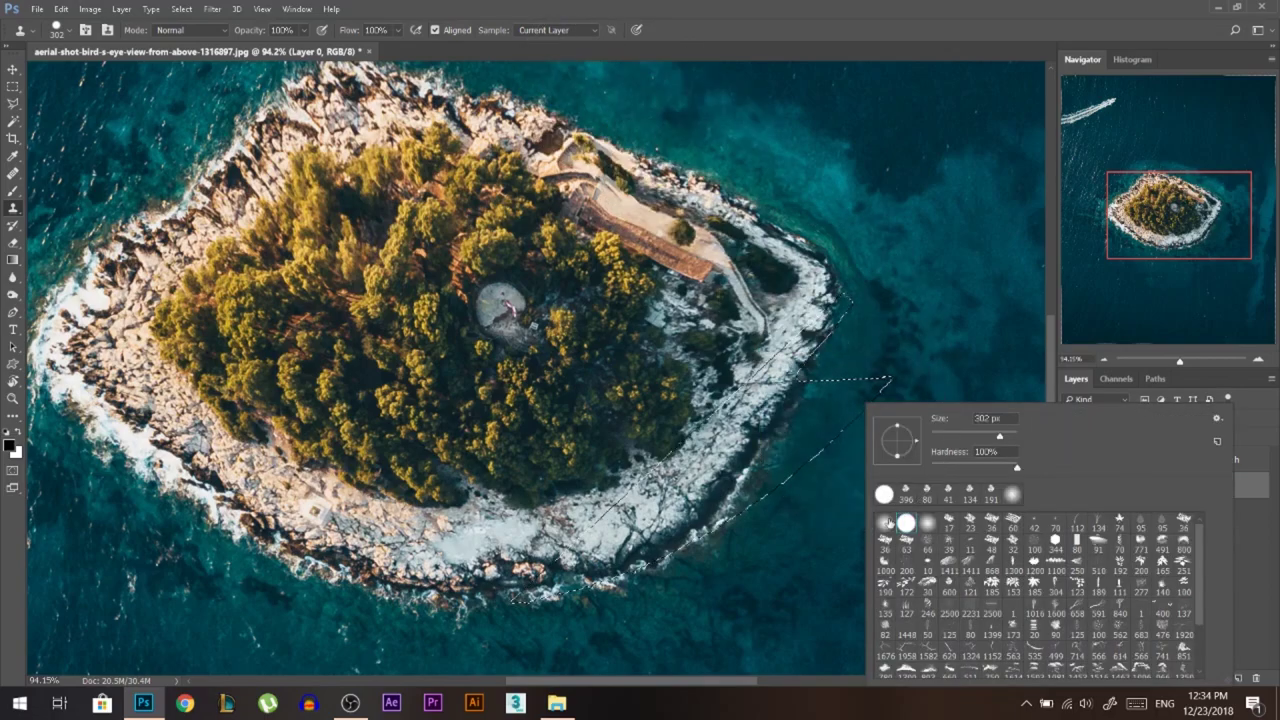
{"action": "left_click", "coordinate": [886, 522]}
{"action": "left_click_drag", "start_coordinate": [743, 416], "coordinate": [669, 412]}
Clone rocky shoreline along the lower edge of the jaw selection up to its pointed tip
{"action": "scroll", "coordinate": [666, 574], "scroll_direction": "up", "scroll_amount": 3}
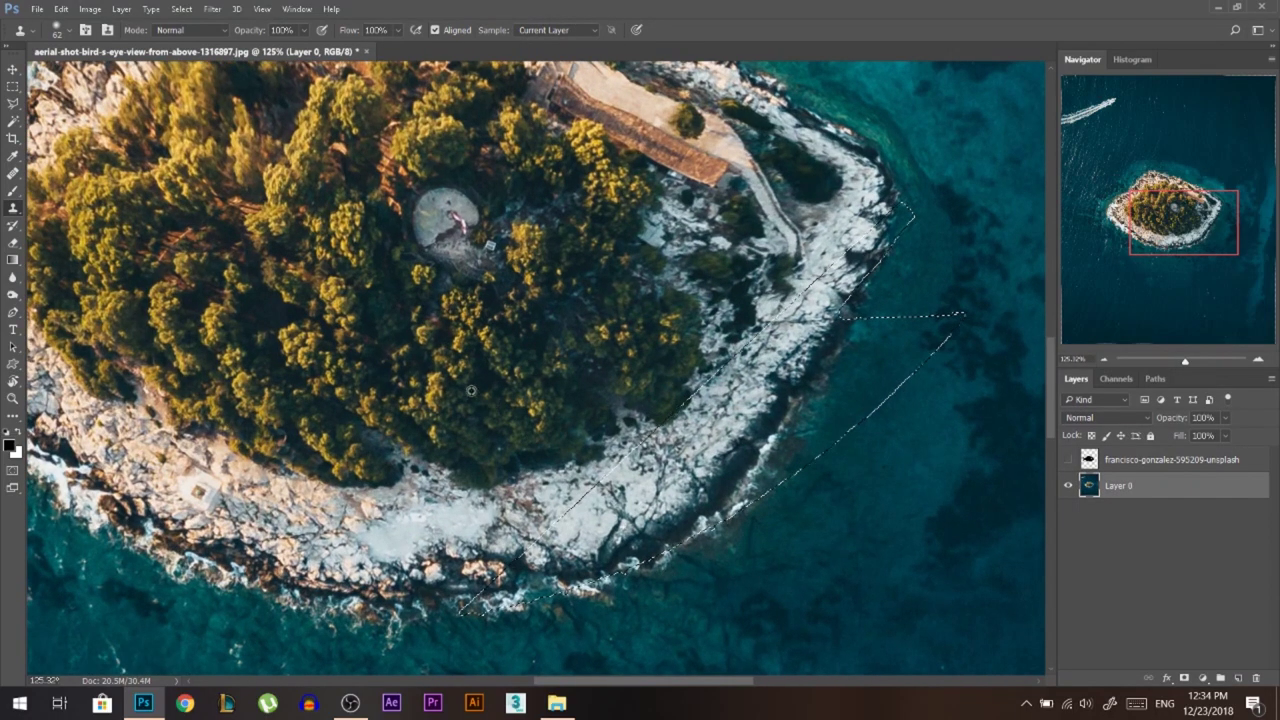
{"action": "scroll", "coordinate": [471, 390], "scroll_direction": "down", "scroll_amount": 1}
{"action": "left_click_drag", "start_coordinate": [471, 390], "coordinate": [396, 296]}
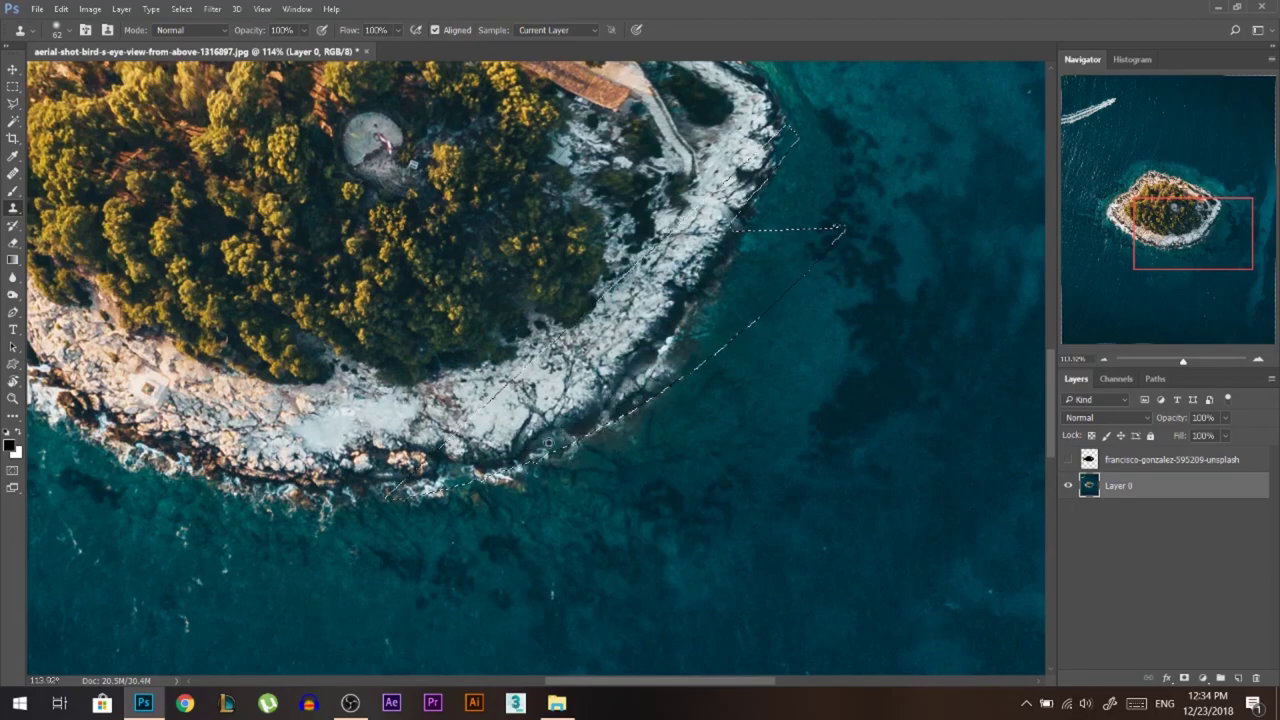
{"action": "scroll", "coordinate": [686, 366], "scroll_direction": "down", "scroll_amount": 1}
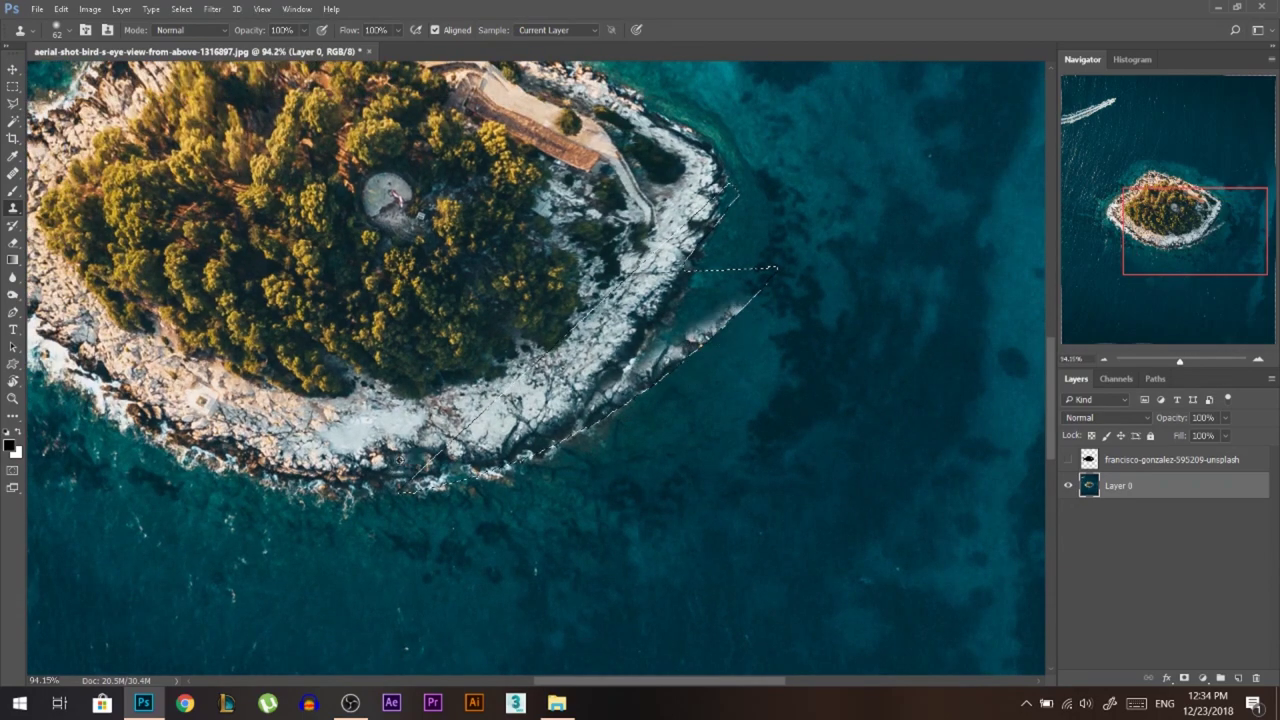
{"action": "left_click", "coordinate": [340, 478], "text": "alt"}
{"action": "left_click_drag", "start_coordinate": [734, 308], "coordinate": [766, 277]}
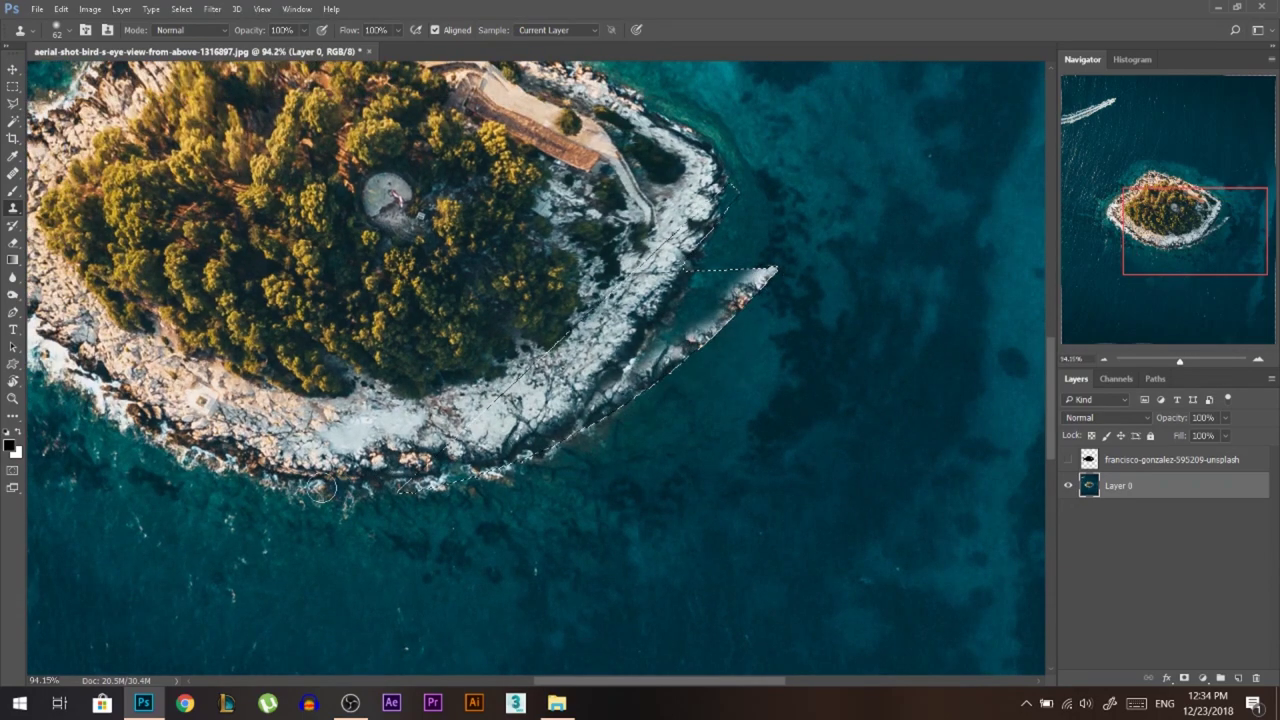
Enlarge the brush to about 76 px and clone rocky shore along the jaw selection's straight upper edge
{"action": "scroll", "coordinate": [617, 383], "scroll_direction": "up", "scroll_amount": 1}
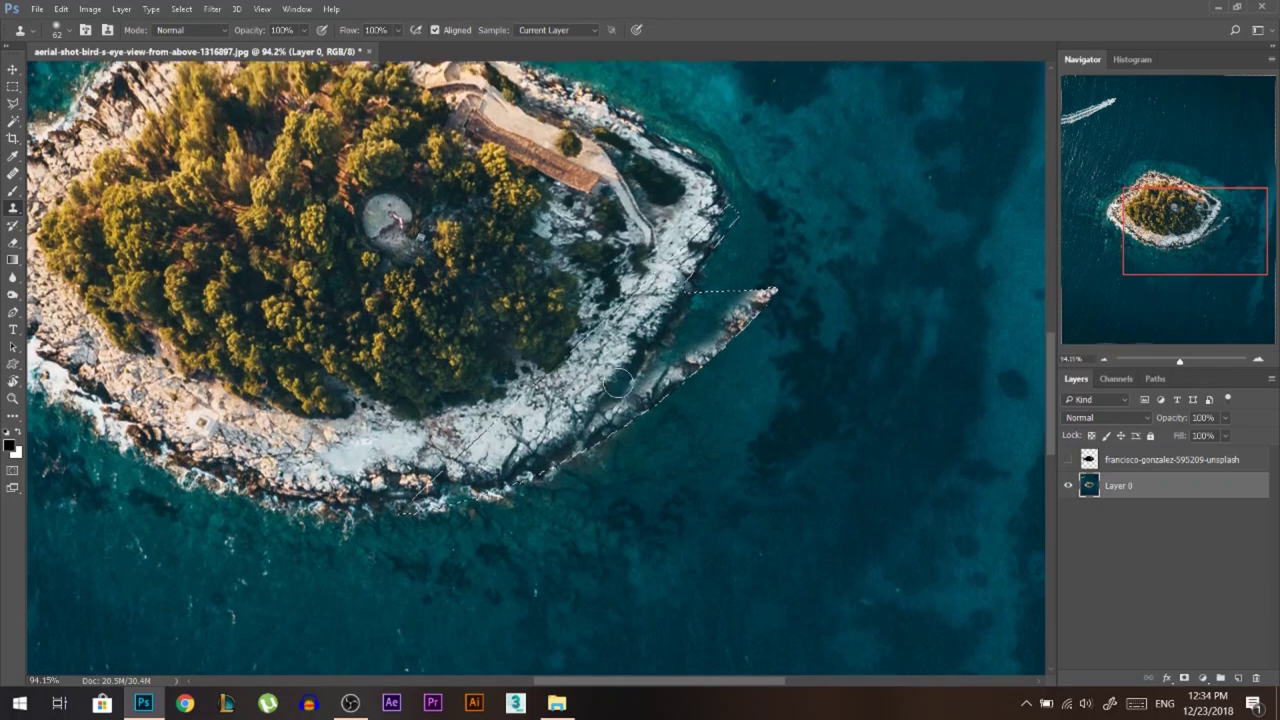
{"action": "scroll", "coordinate": [617, 383], "scroll_direction": "up", "scroll_amount": 2}
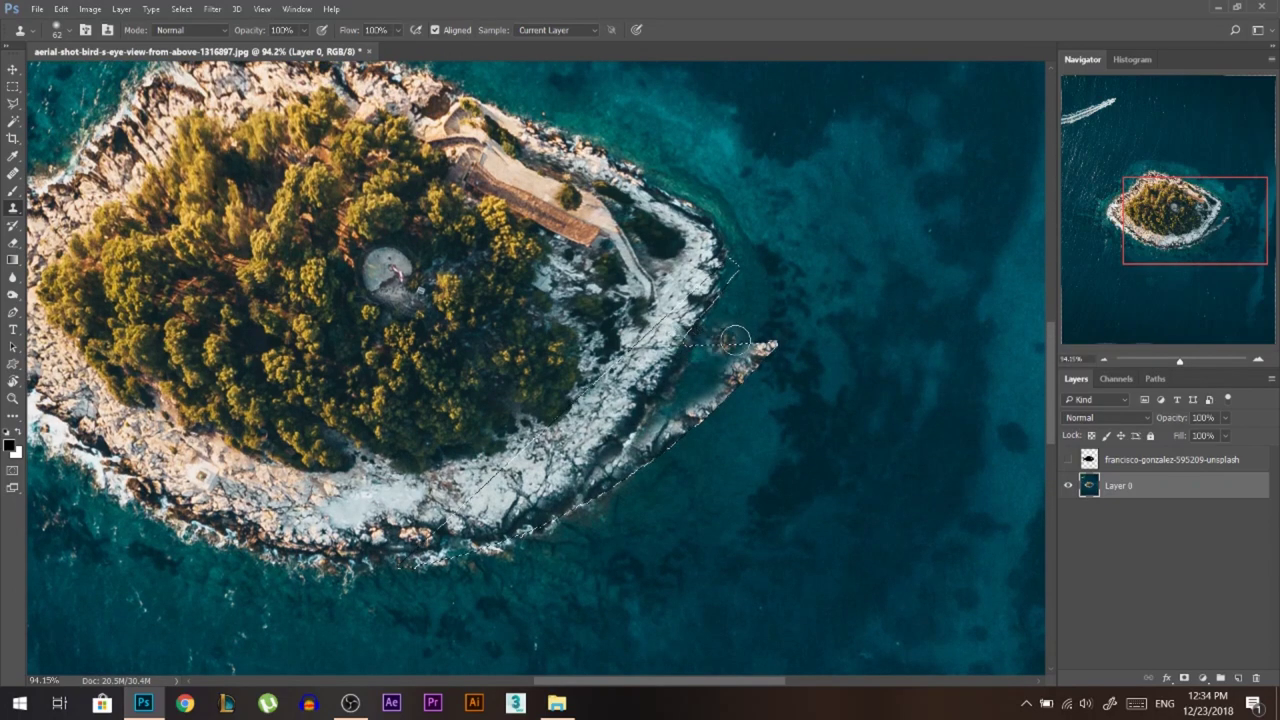
{"action": "scroll", "coordinate": [750, 342], "scroll_direction": "down", "scroll_amount": 1}
{"action": "right_click", "coordinate": [368, 124], "text": "alt"}
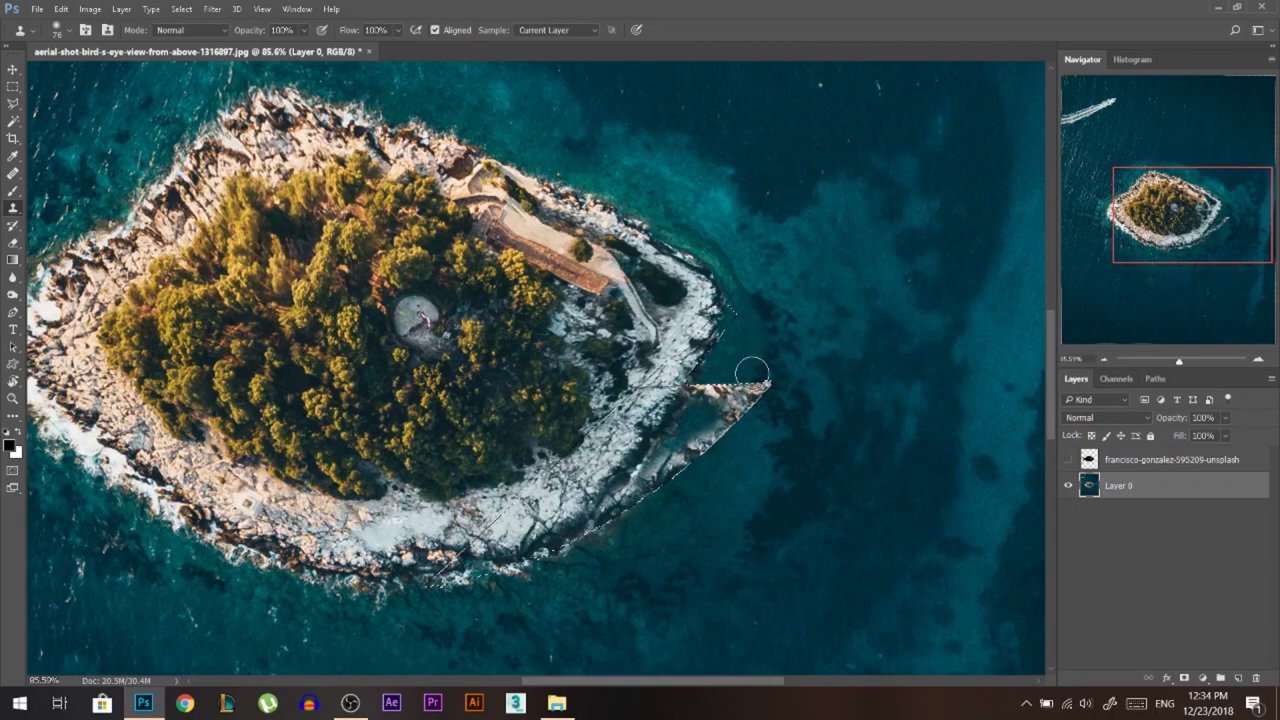
Fill the water gap inside the lower jaw with cloned white rock and clear the selection
{"action": "scroll", "coordinate": [726, 372], "scroll_direction": "up", "scroll_amount": 3}
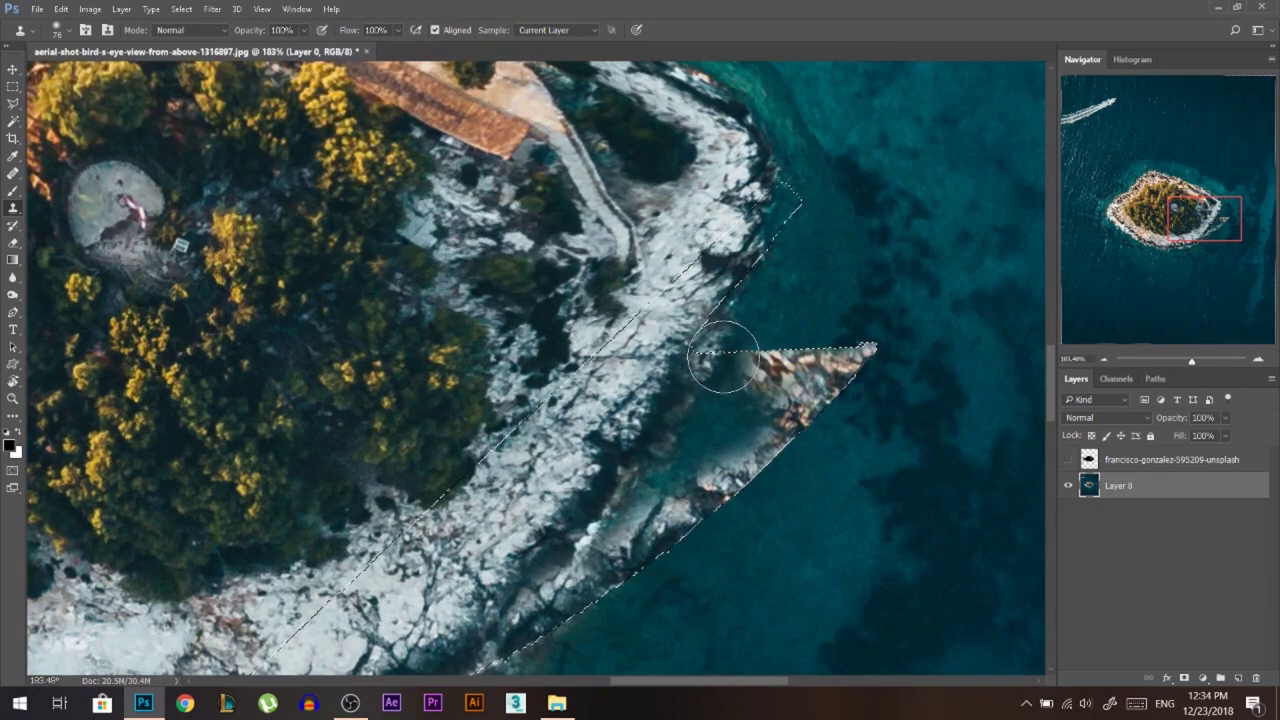
{"action": "scroll", "coordinate": [697, 313], "scroll_direction": "down", "scroll_amount": 1}
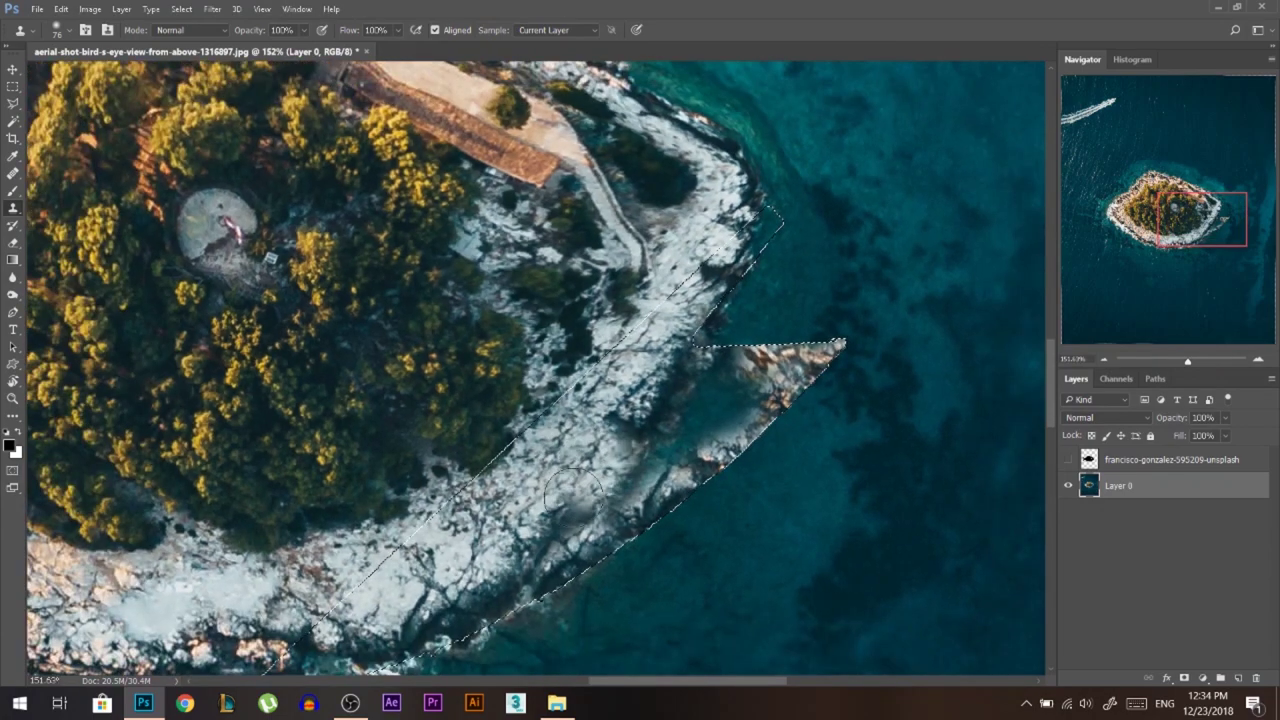
{"action": "mouse_move", "coordinate": [594, 486]}
{"action": "left_mouse_down"}
{"action": "mouse_move", "coordinate": [610, 460]}
{"action": "mouse_move", "coordinate": [660, 440]}
{"action": "mouse_move", "coordinate": [660, 470]}
{"action": "left_mouse_up"}
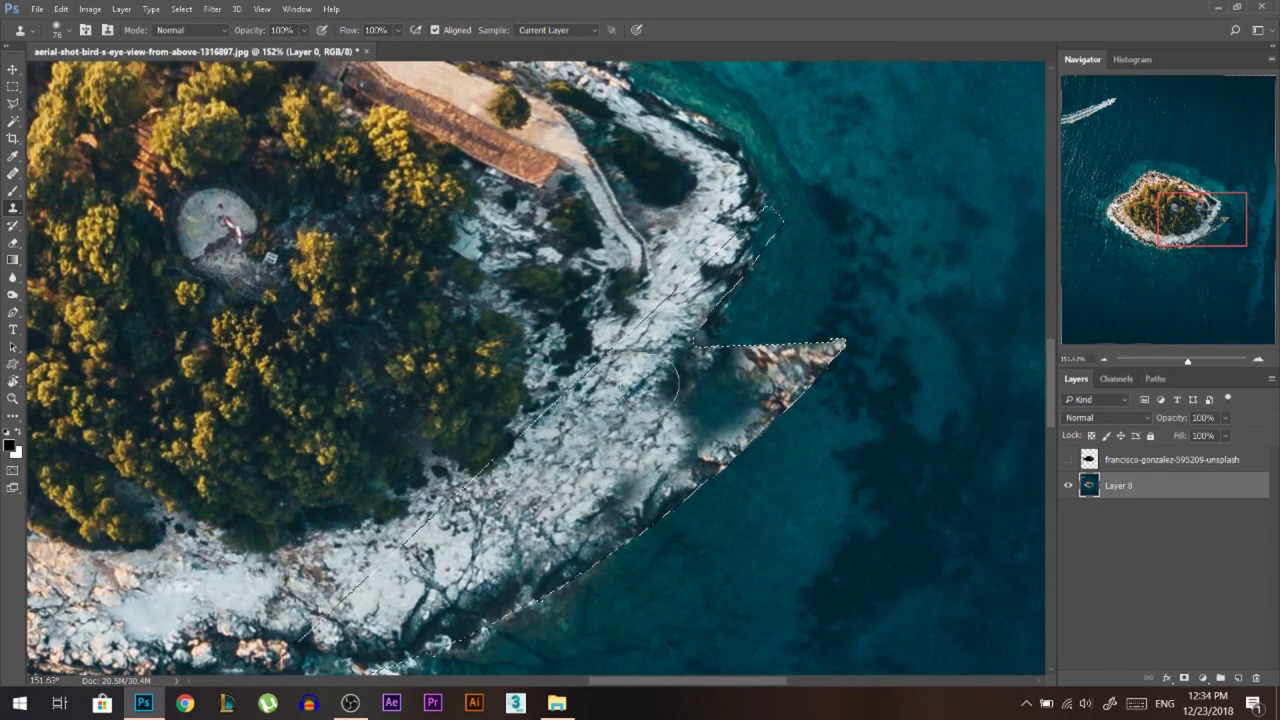
{"action": "left_click_drag", "start_coordinate": [657, 398], "coordinate": [646, 430]}
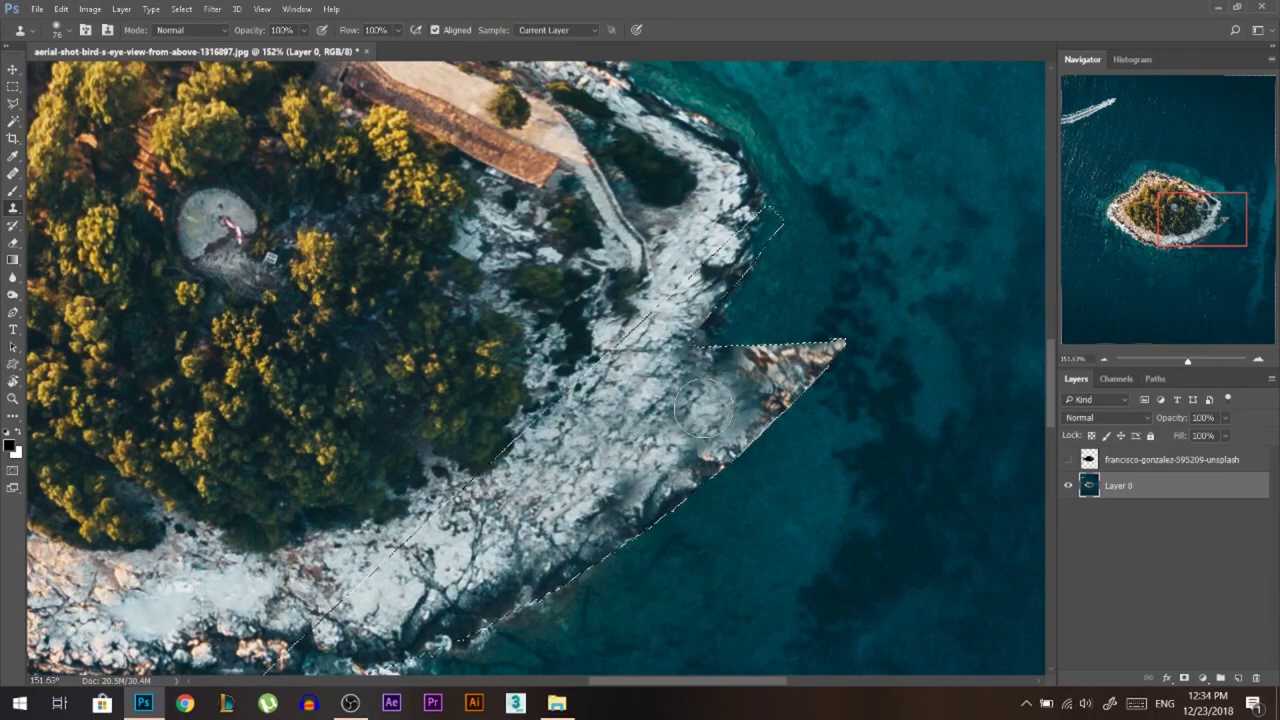
{"action": "scroll", "coordinate": [746, 560], "scroll_direction": "down", "scroll_amount": 1}
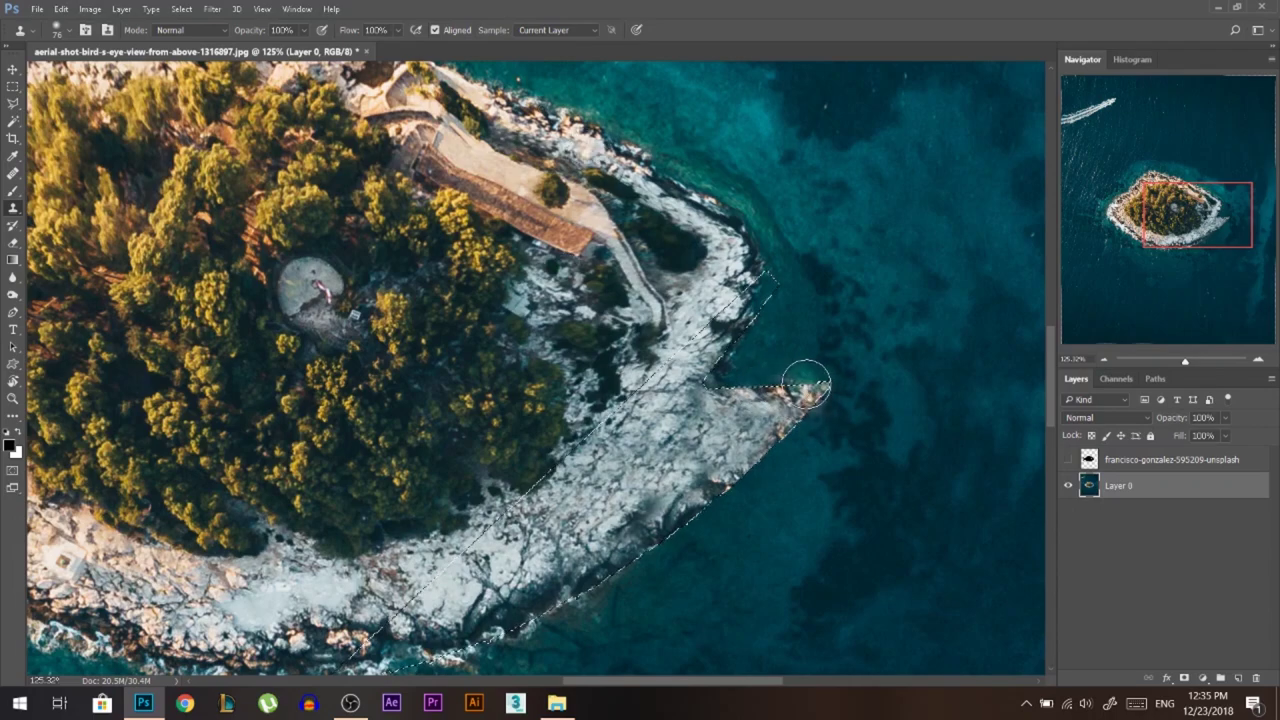
{"action": "scroll", "coordinate": [786, 443], "scroll_direction": "down", "scroll_amount": 3}
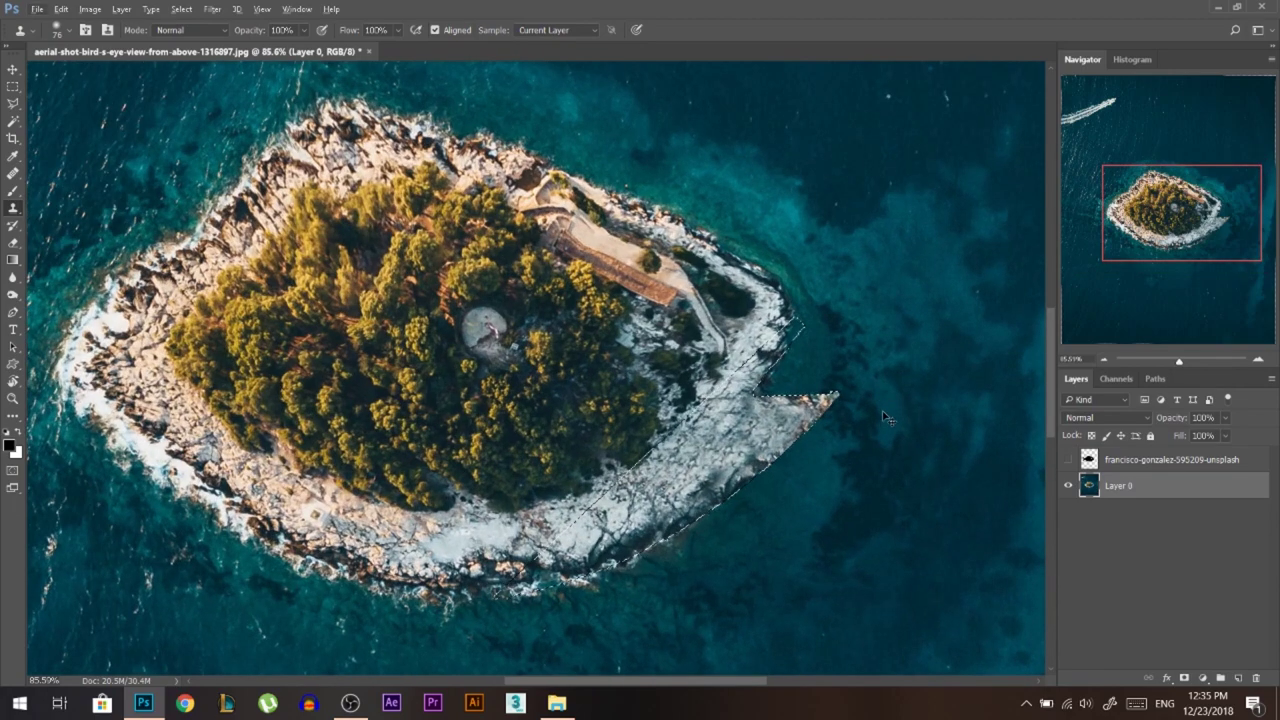
{"action": "scroll", "coordinate": [876, 435], "scroll_direction": "down", "scroll_amount": 1}
{"action": "scroll", "coordinate": [874, 437], "scroll_direction": "up", "scroll_amount": 2}
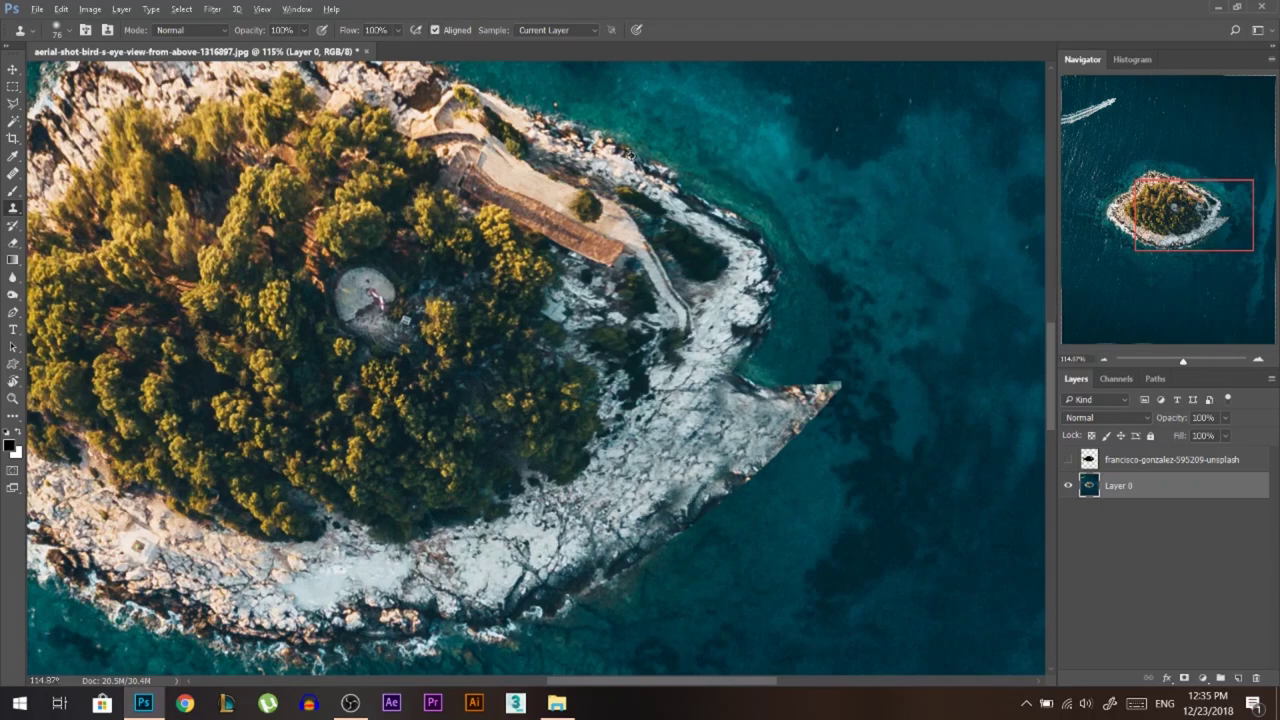
Clone rough rock from the island's upper shore onto the jaw's upper edge near the mouth corner
{"action": "scroll", "coordinate": [539, 113], "scroll_direction": "down", "scroll_amount": 2}
{"action": "scroll", "coordinate": [390, 115], "scroll_direction": "up", "scroll_amount": 2}
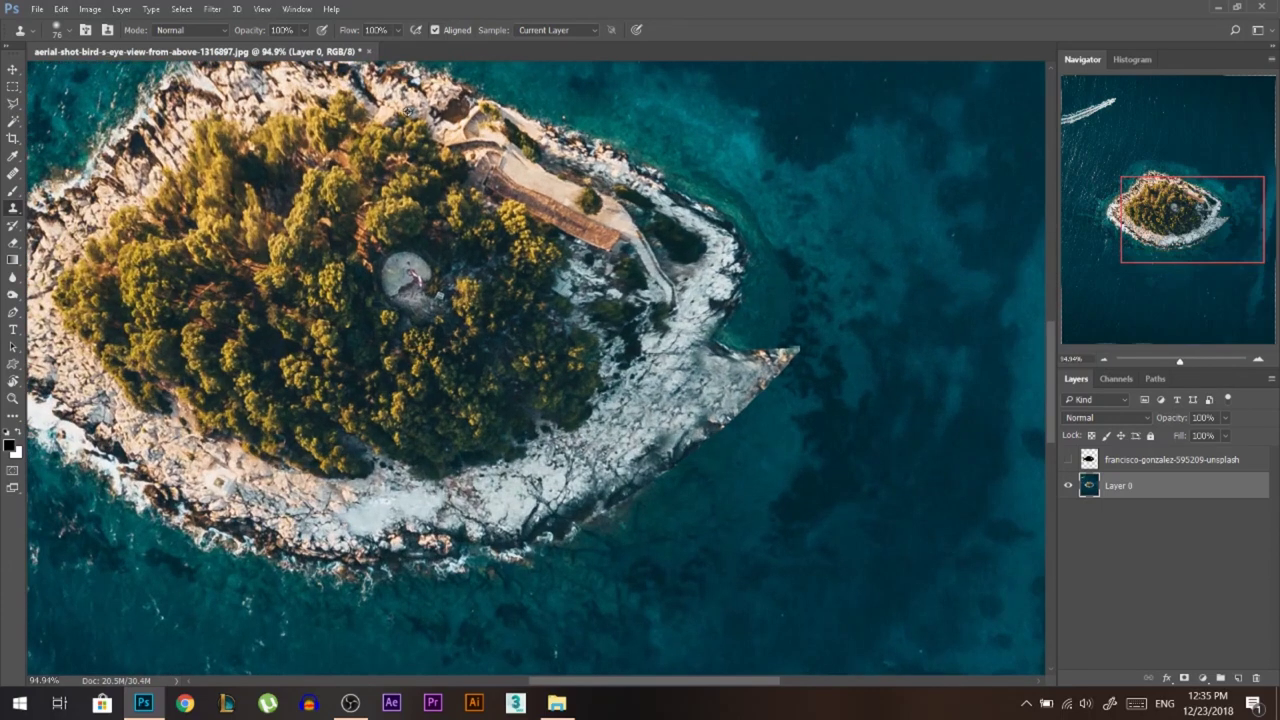
{"action": "left_click", "coordinate": [270, 75], "text": "alt"}
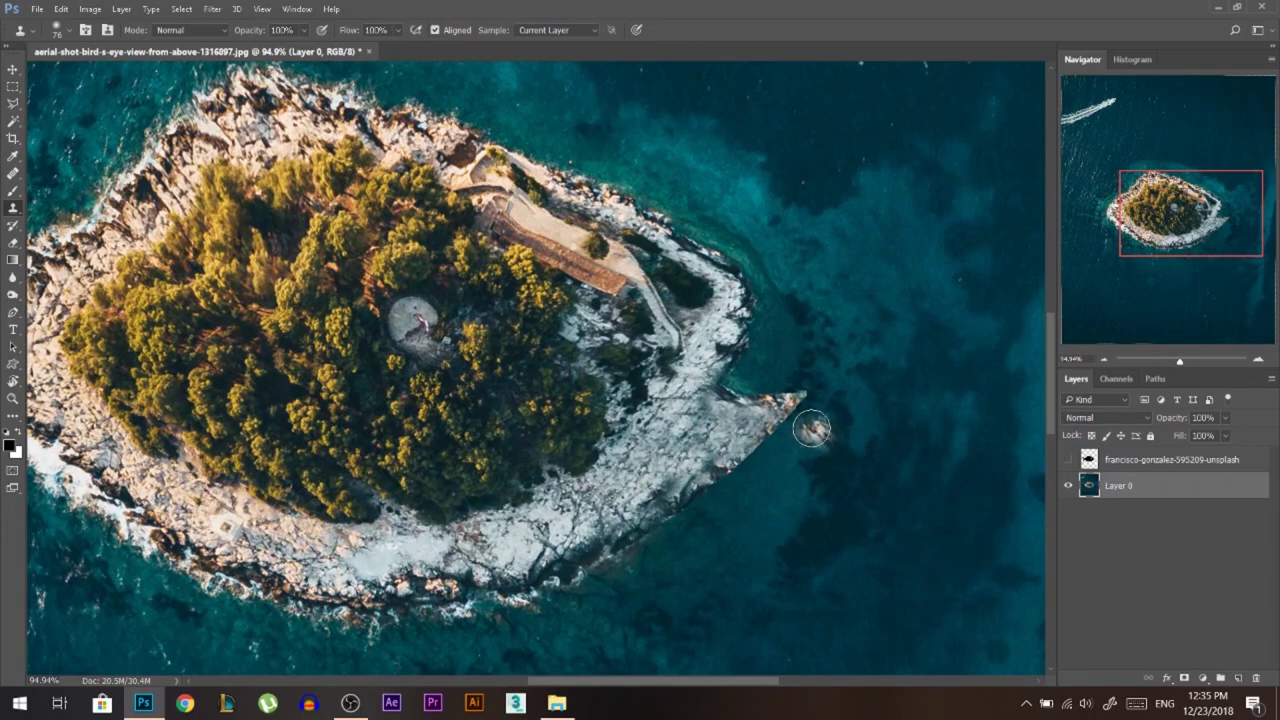
{"action": "mouse_move", "coordinate": [750, 391]}
{"action": "left_mouse_down"}
{"action": "mouse_move", "coordinate": [739, 388]}
{"action": "mouse_move", "coordinate": [753, 389]}
{"action": "left_mouse_up"}
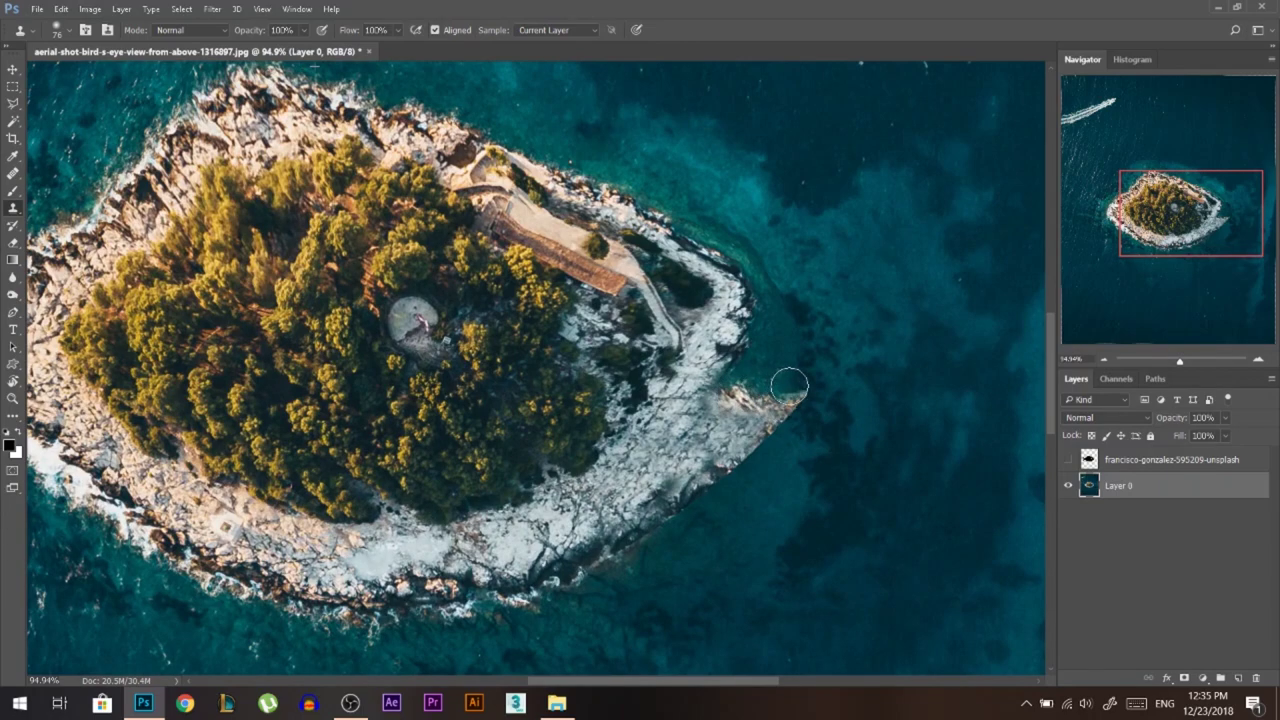
{"action": "scroll", "coordinate": [911, 311], "scroll_direction": "down", "scroll_amount": 4}
{"action": "scroll", "coordinate": [884, 345], "scroll_direction": "up", "scroll_amount": 4}
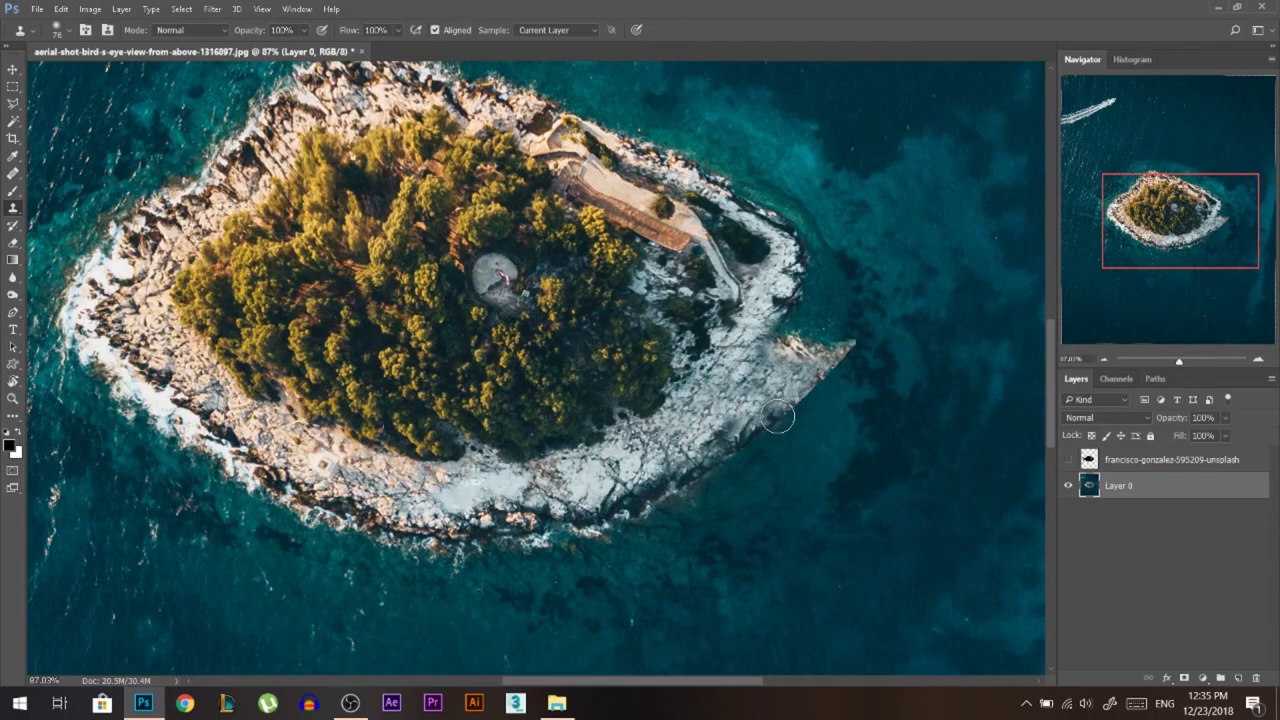
Clone the dark shoreline edge from the belly along the jaw's outer edge to soften its straight cut
{"action": "scroll", "coordinate": [831, 391], "scroll_direction": "up", "scroll_amount": 1}
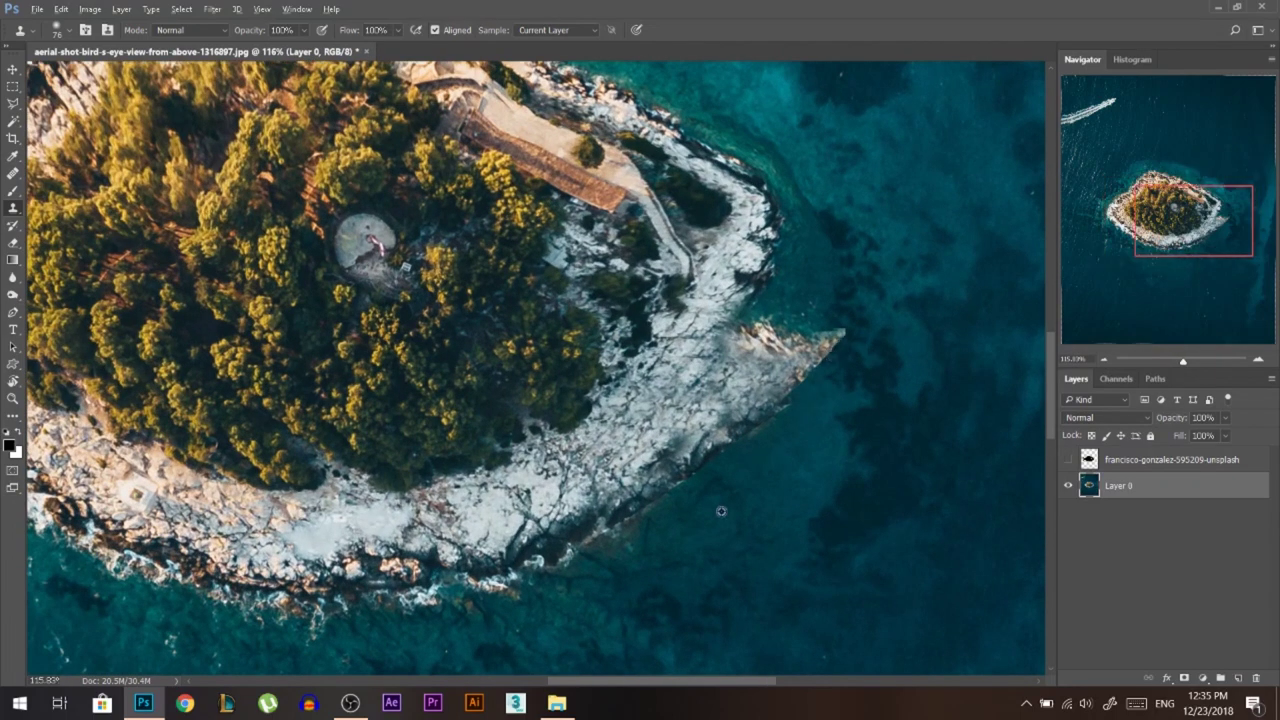
{"action": "left_click", "coordinate": [568, 533], "text": "alt"}
{"action": "left_click_drag", "start_coordinate": [776, 403], "coordinate": [832, 345]}
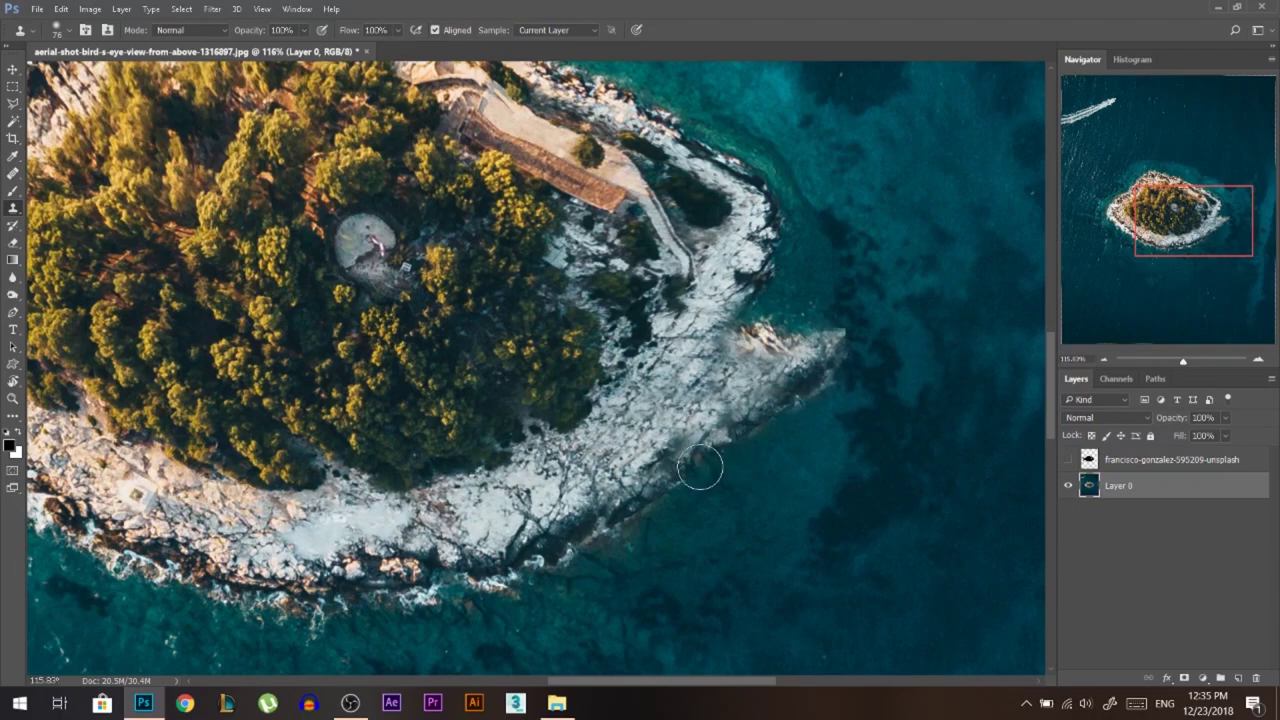
{"action": "scroll", "coordinate": [860, 390], "scroll_direction": "down", "scroll_amount": 5}
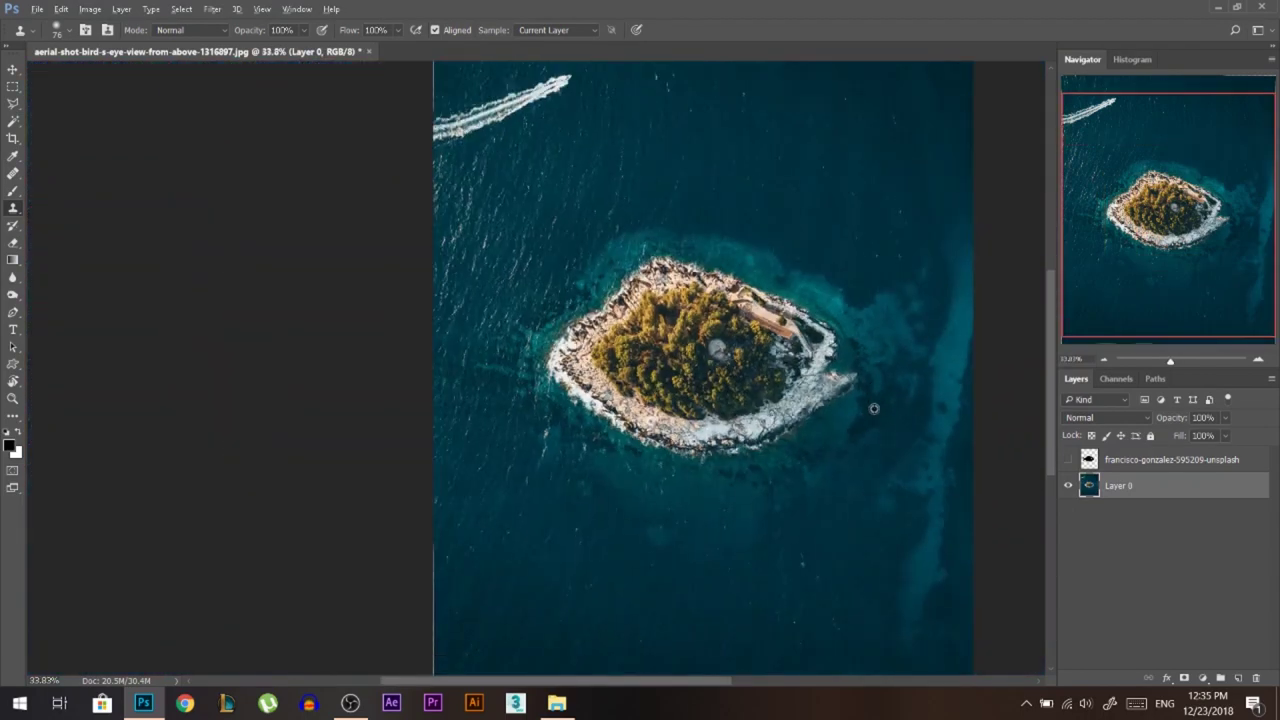
{"action": "scroll", "coordinate": [874, 408], "scroll_direction": "up", "scroll_amount": 3}
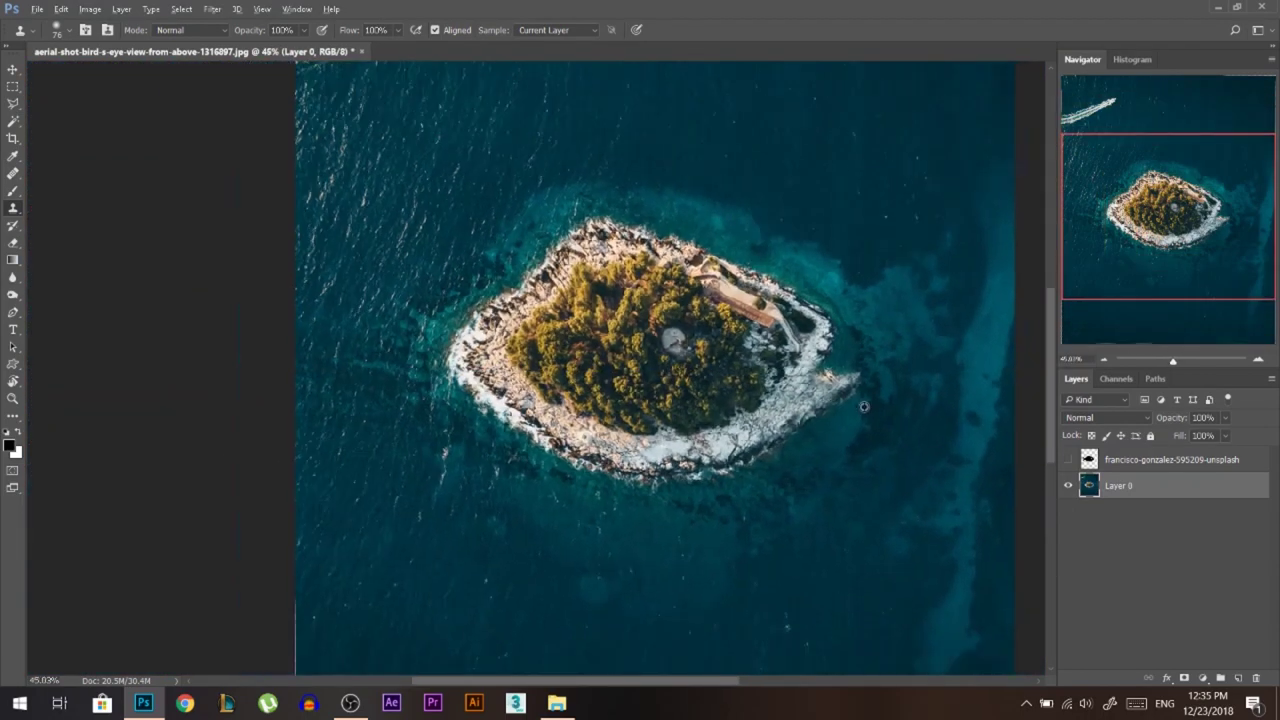
{"action": "scroll", "coordinate": [470, 409], "scroll_direction": "up", "scroll_amount": 1}
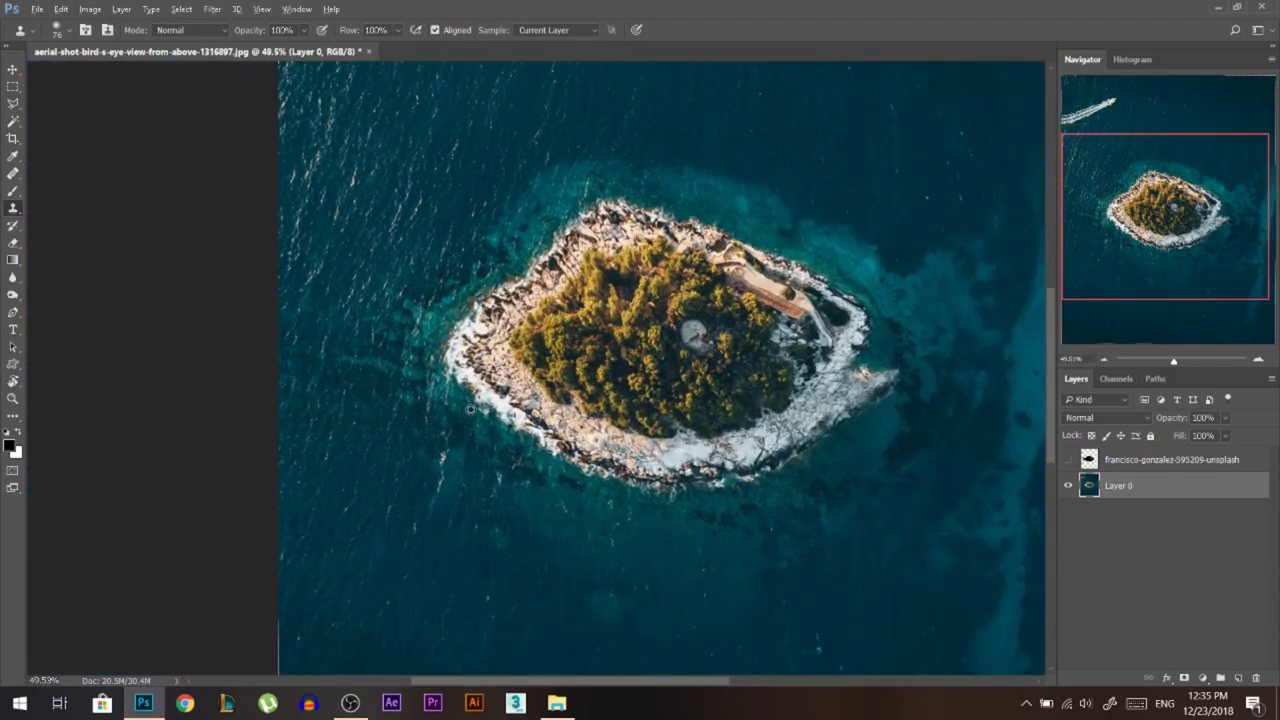
Show the fish silhouette layer at 53% opacity, select the fish shape with its small belly fin using the Magic Wand, and hide the layer
{"action": "left_click", "coordinate": [1068, 460]}
{"action": "scroll", "coordinate": [551, 520], "scroll_direction": "up", "scroll_amount": 8}
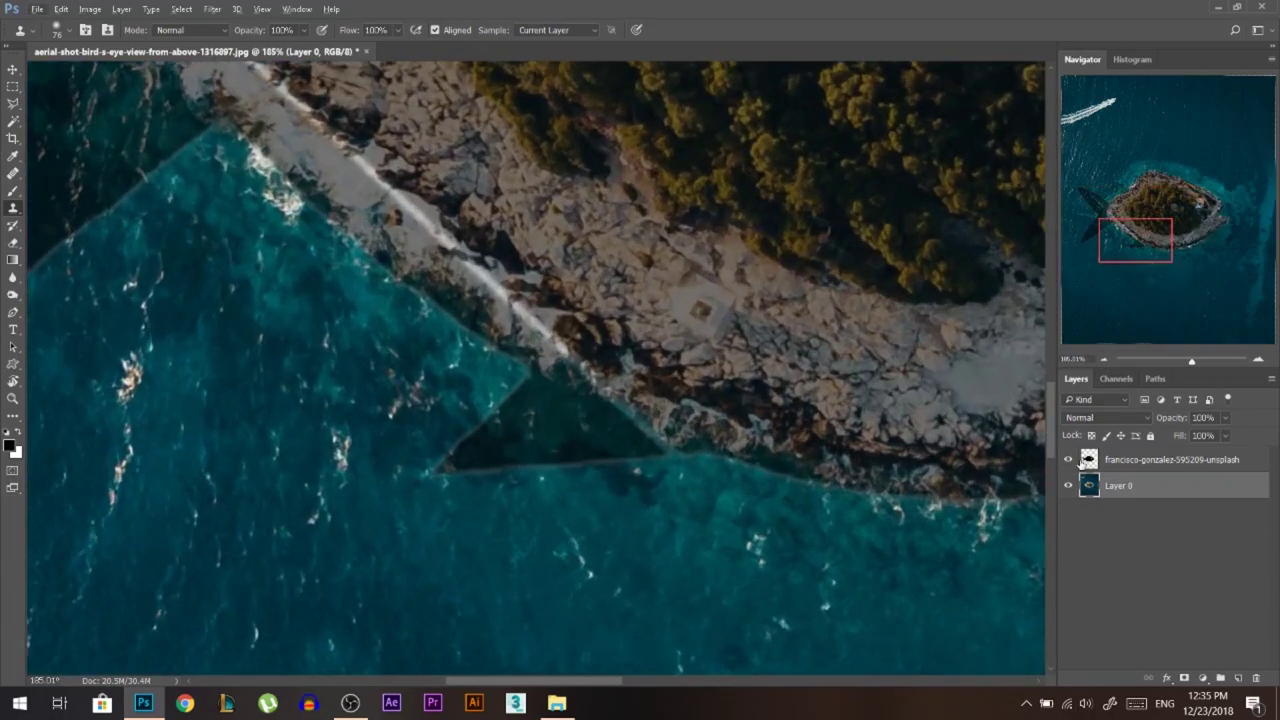
{"action": "left_click", "coordinate": [1088, 460]}
{"action": "left_click", "coordinate": [13, 120]}
{"action": "key", "text": "5"}
{"action": "key", "text": "3"}
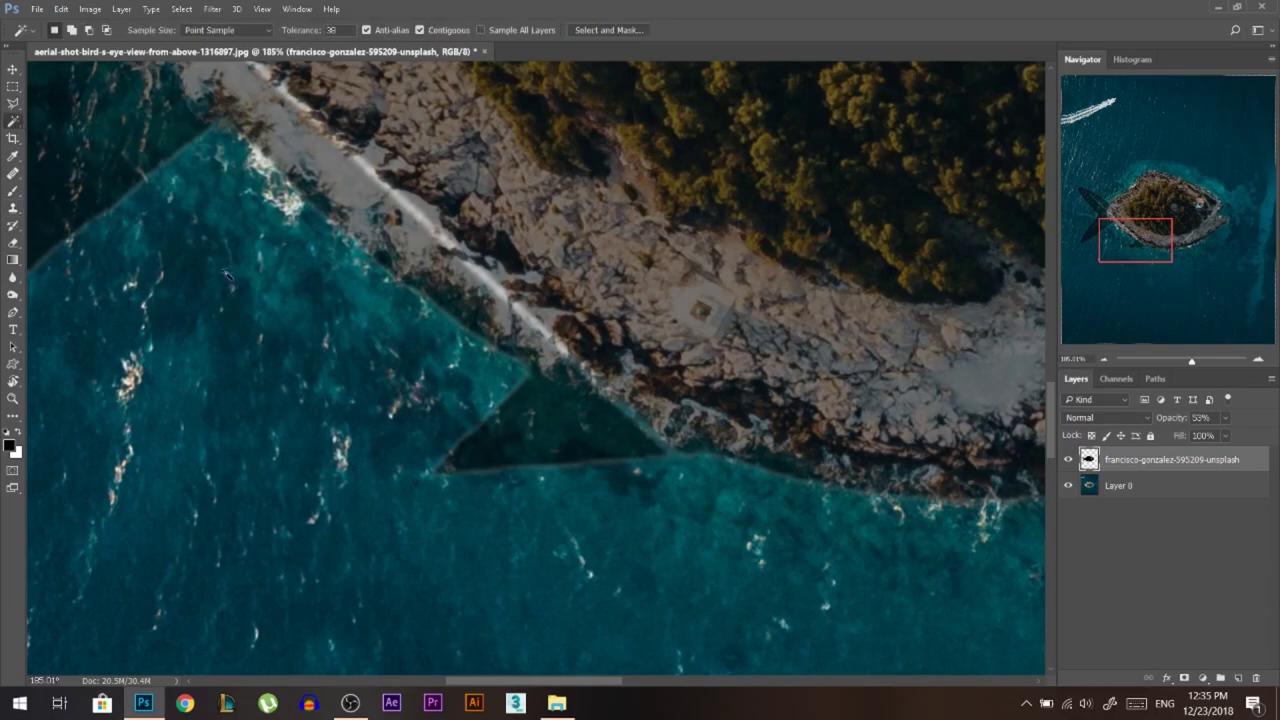
{"action": "left_click", "coordinate": [555, 425]}
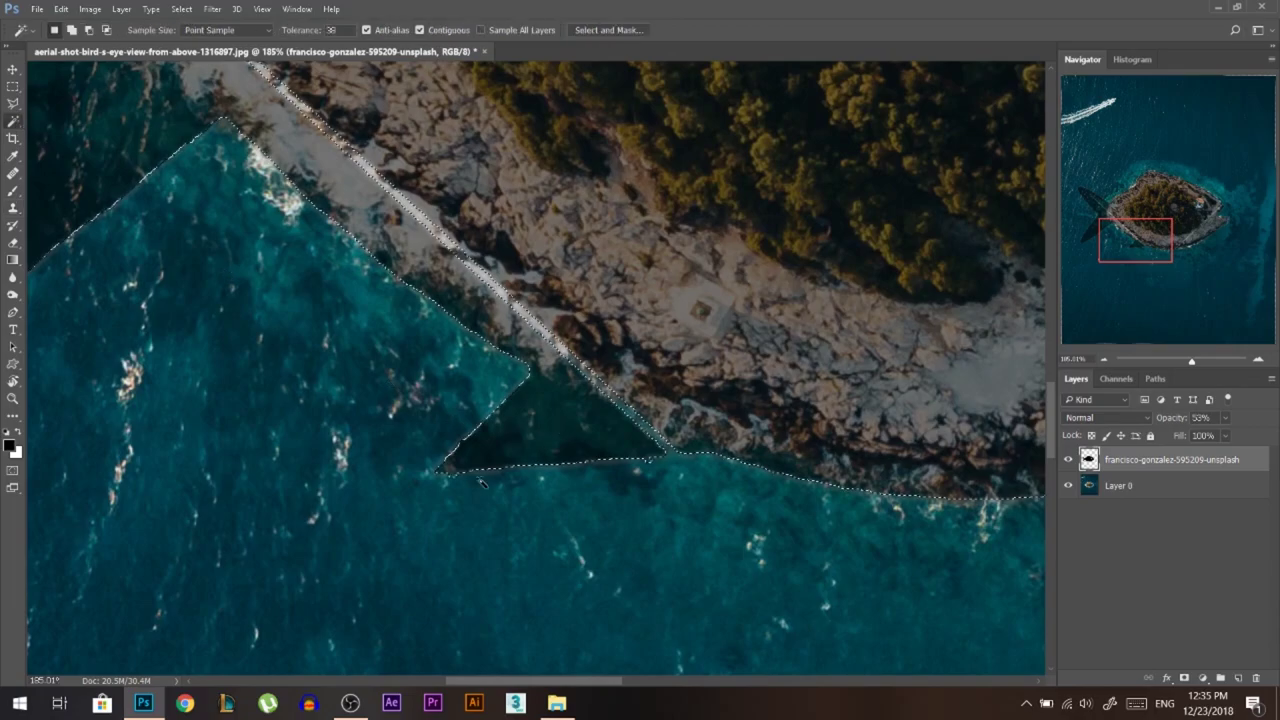
{"action": "left_click", "coordinate": [1068, 460]}
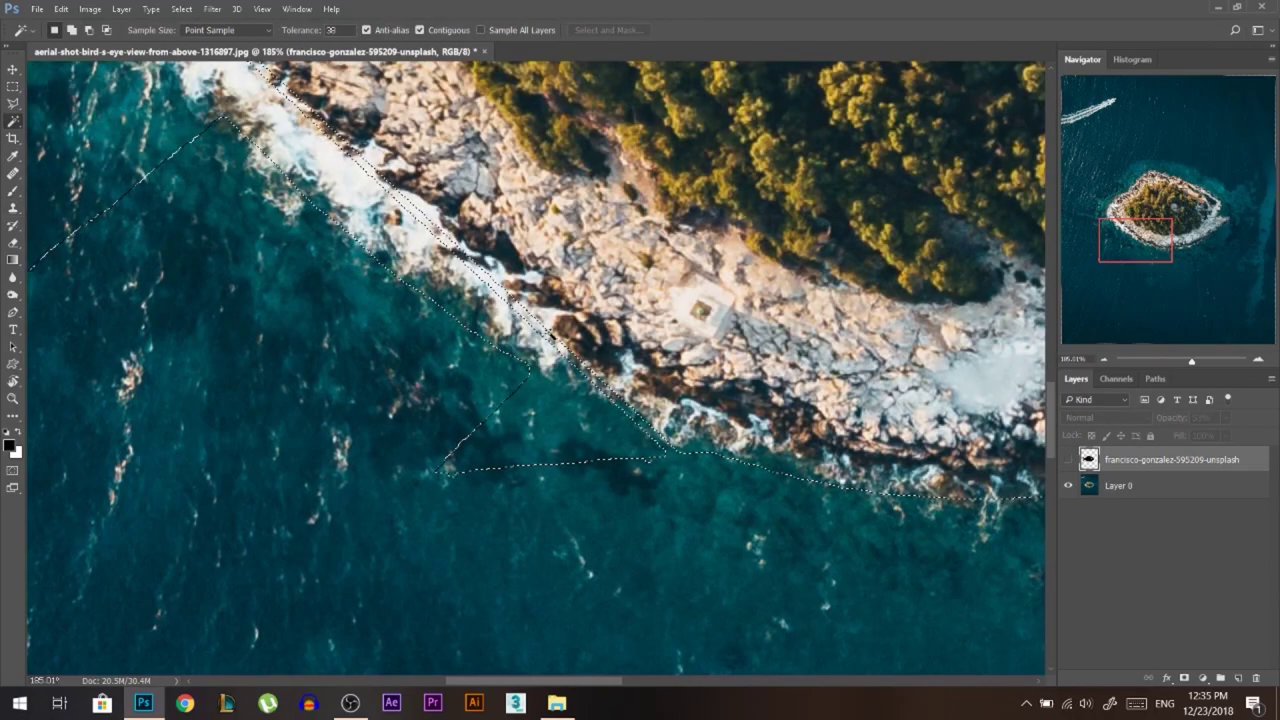
Clone island rock on Layer 0 into the selected triangular belly fin with the Clone Stamp
{"action": "left_click", "coordinate": [1116, 485]}
{"action": "key", "text": "s"}
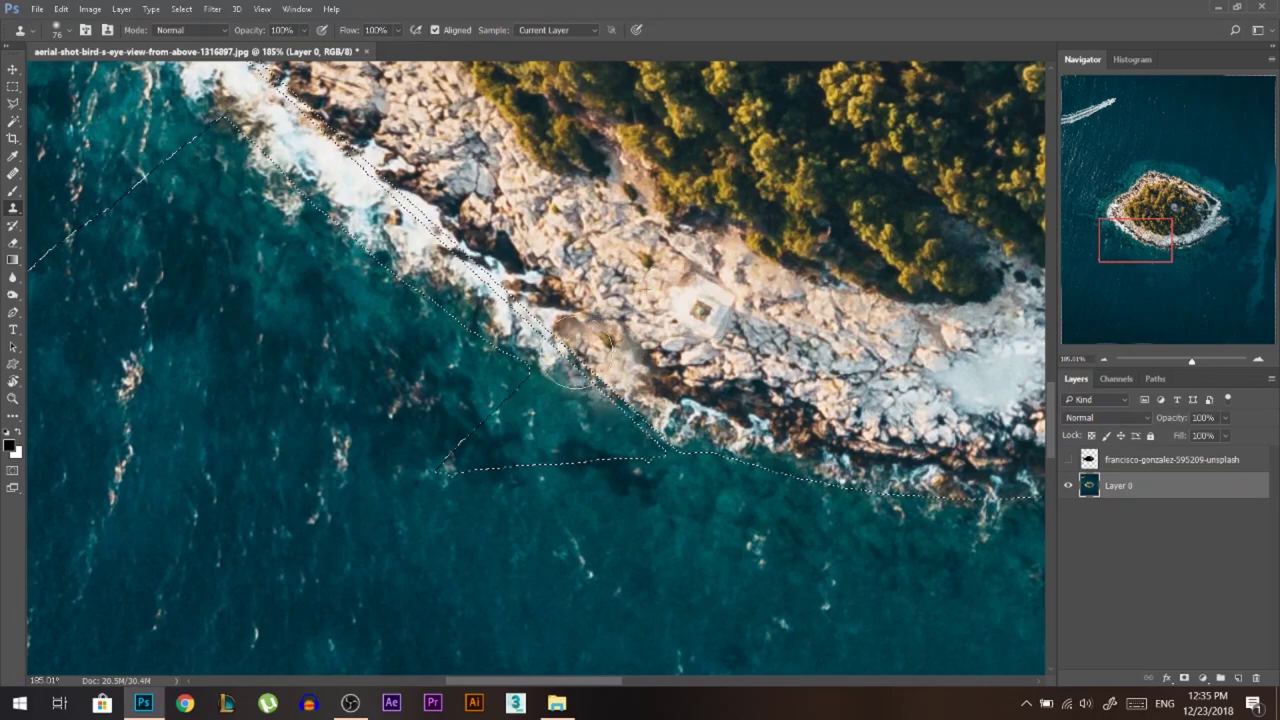
{"action": "mouse_move", "coordinate": [575, 352]}
{"action": "left_mouse_down"}
{"action": "mouse_move", "coordinate": [638, 434]}
{"action": "mouse_move", "coordinate": [534, 394]}
{"action": "mouse_move", "coordinate": [568, 435]}
{"action": "left_mouse_up"}
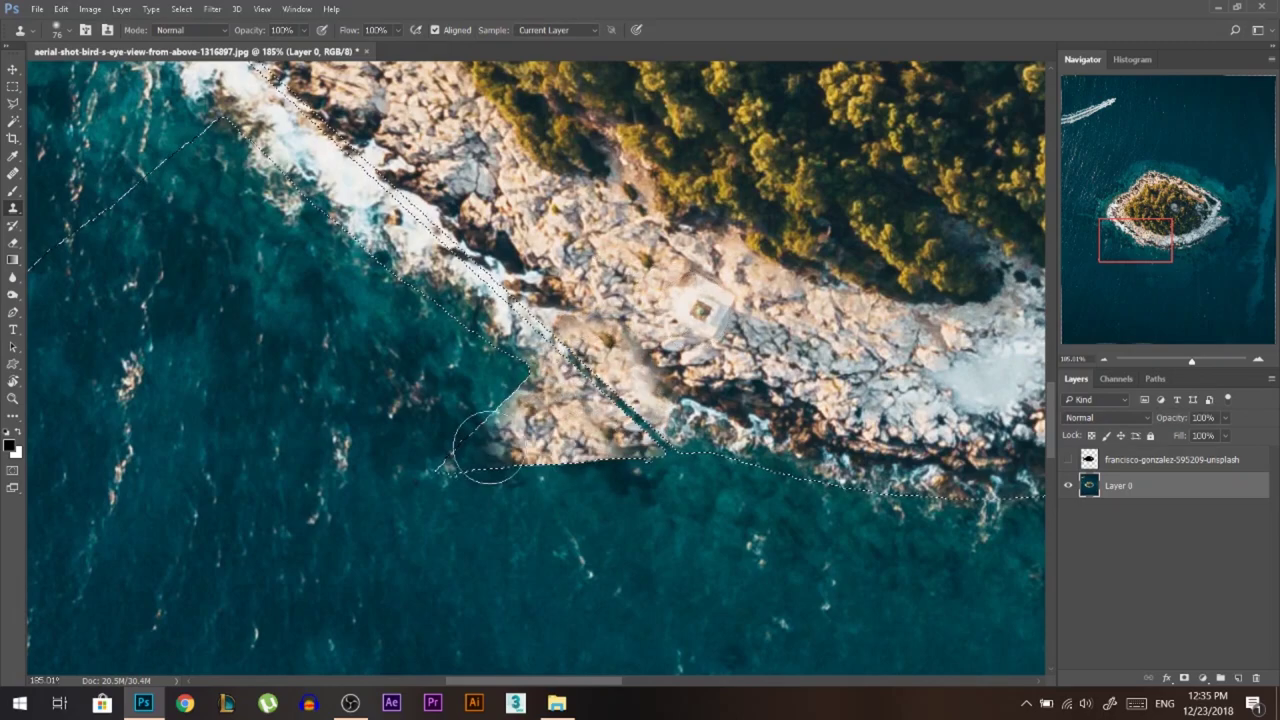
{"action": "scroll", "coordinate": [727, 424], "scroll_direction": "down", "scroll_amount": 2}
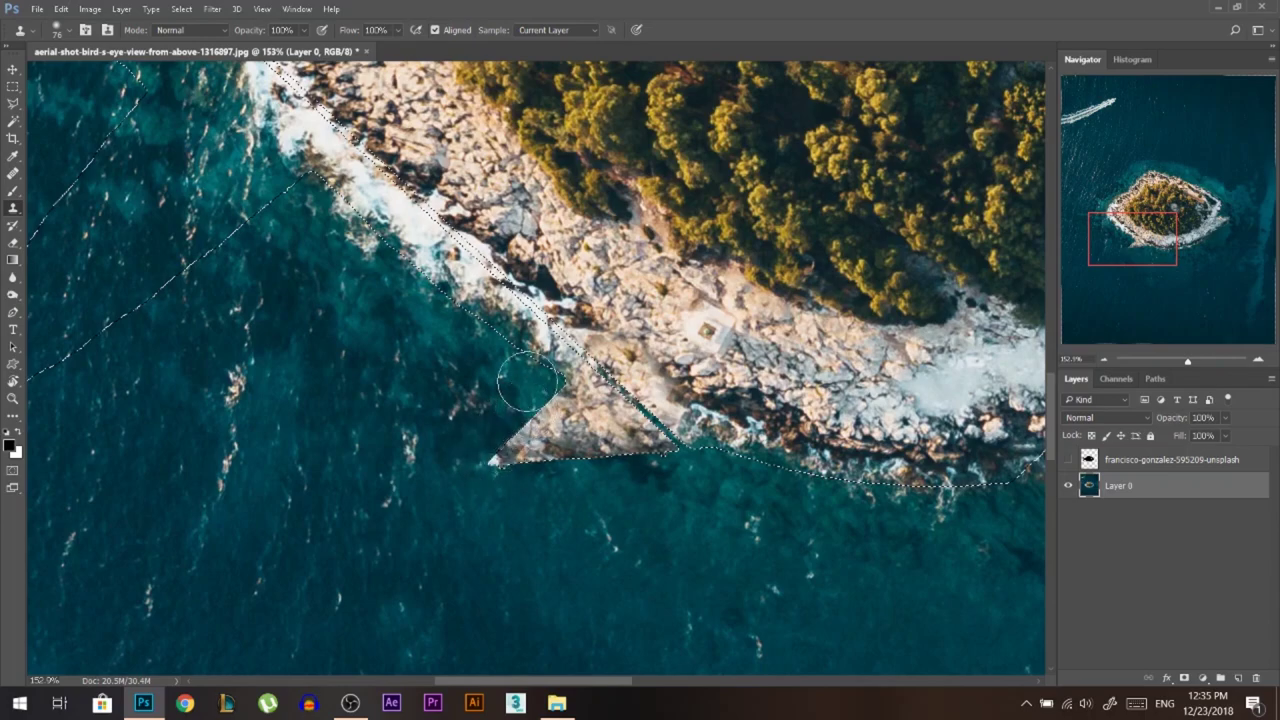
Clone darker shoreline rock along the belly fin's edges and tip on Layer 0, and deselect the fish shape
{"action": "left_click_drag", "start_coordinate": [532, 300], "coordinate": [477, 269], "text": "alt"}
{"action": "scroll", "coordinate": [500, 420], "scroll_direction": "down", "scroll_amount": 2}
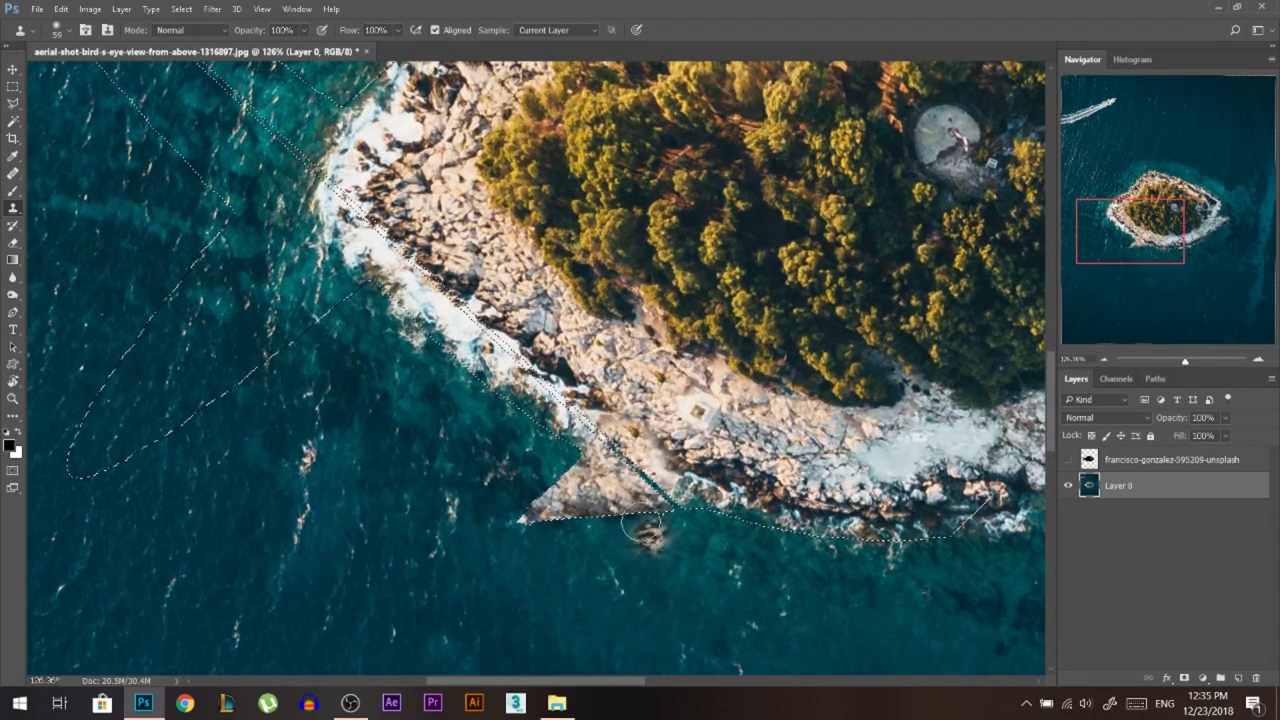
{"action": "left_click_drag", "start_coordinate": [572, 466], "coordinate": [540, 508]}
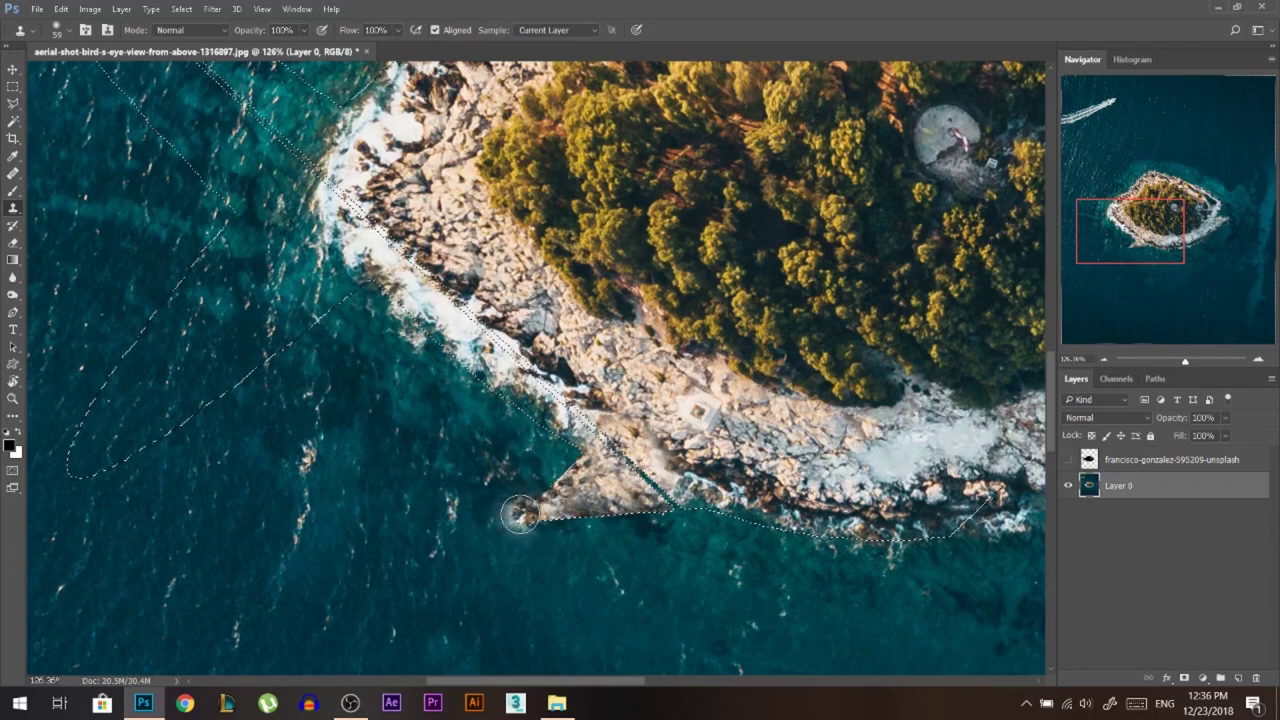
{"action": "key", "text": "ctrl+d"}
{"action": "key", "text": "ctrl+0"}
{"action": "scroll", "coordinate": [435, 412], "scroll_direction": "down", "scroll_amount": 10}
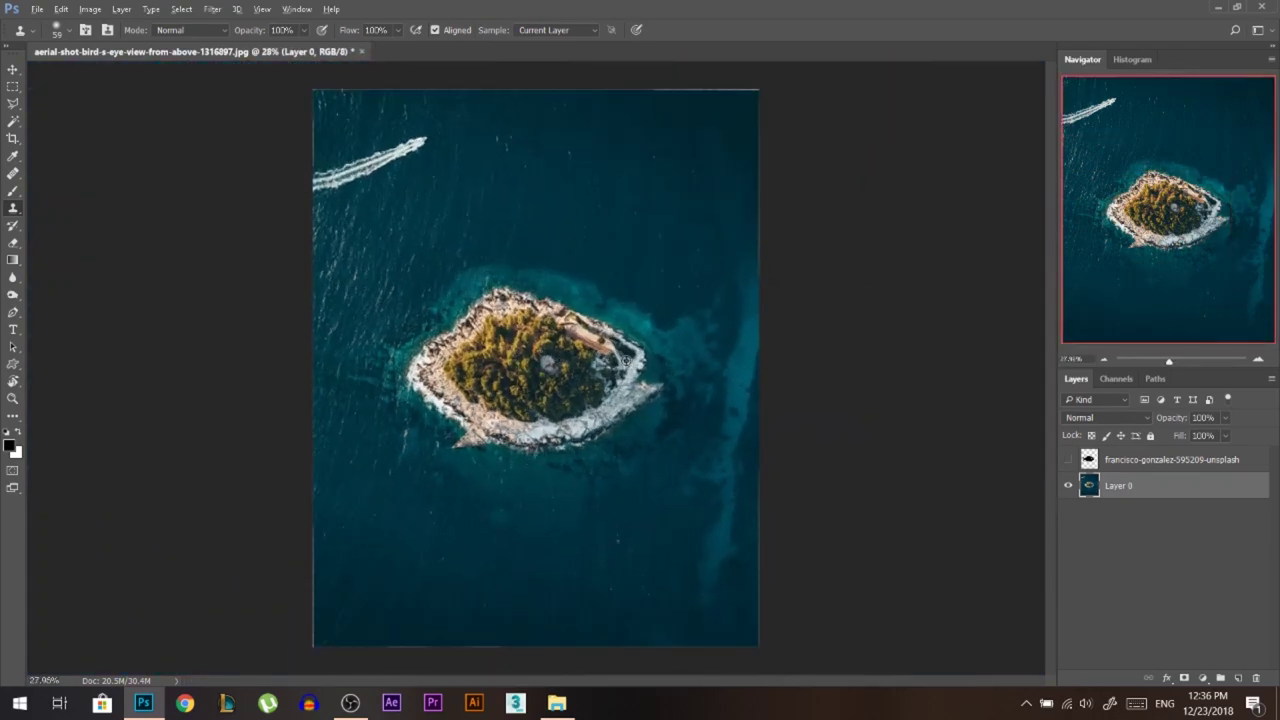
{"action": "scroll", "coordinate": [419, 425], "scroll_direction": "up", "scroll_amount": 3}
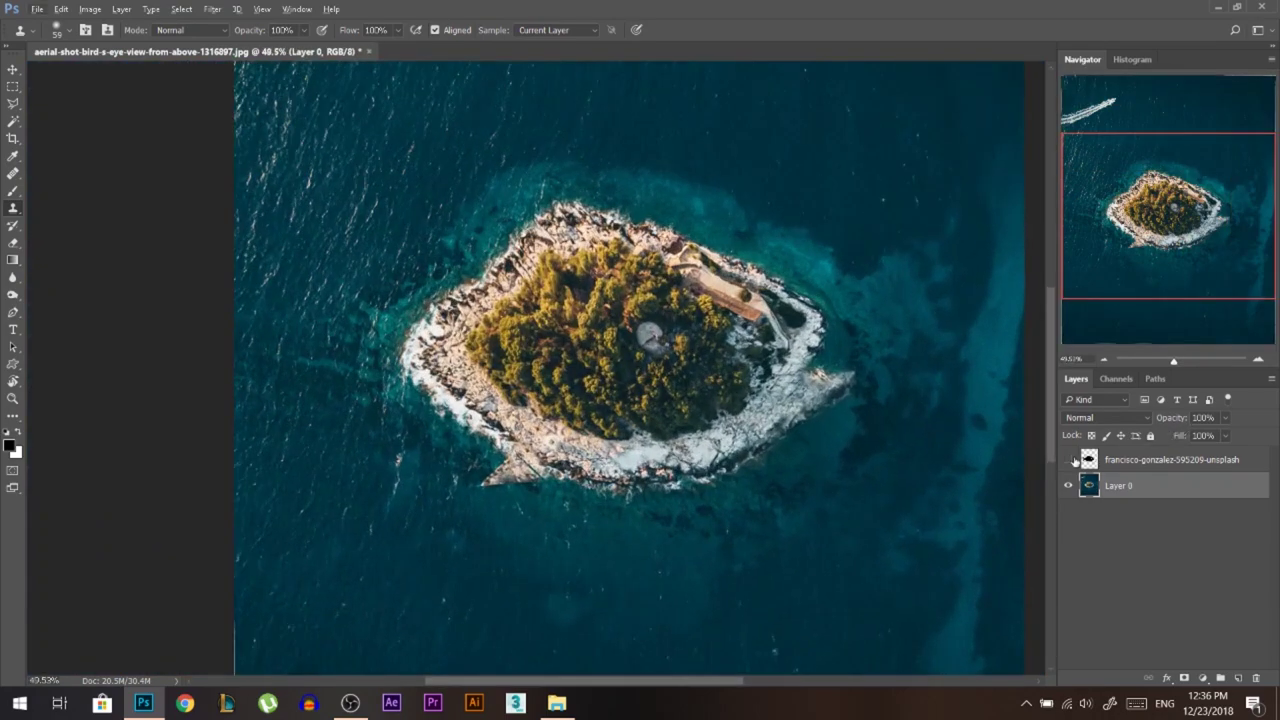
Show the fish silhouette layer at 53% opacity, select the shape at its tail with the Magic Wand, hide it, and return to Layer 0
{"action": "left_click", "coordinate": [1068, 459]}
{"action": "scroll", "coordinate": [365, 335], "scroll_direction": "up", "scroll_amount": 1}
{"action": "left_click", "coordinate": [1102, 459]}
{"action": "key", "text": "w"}
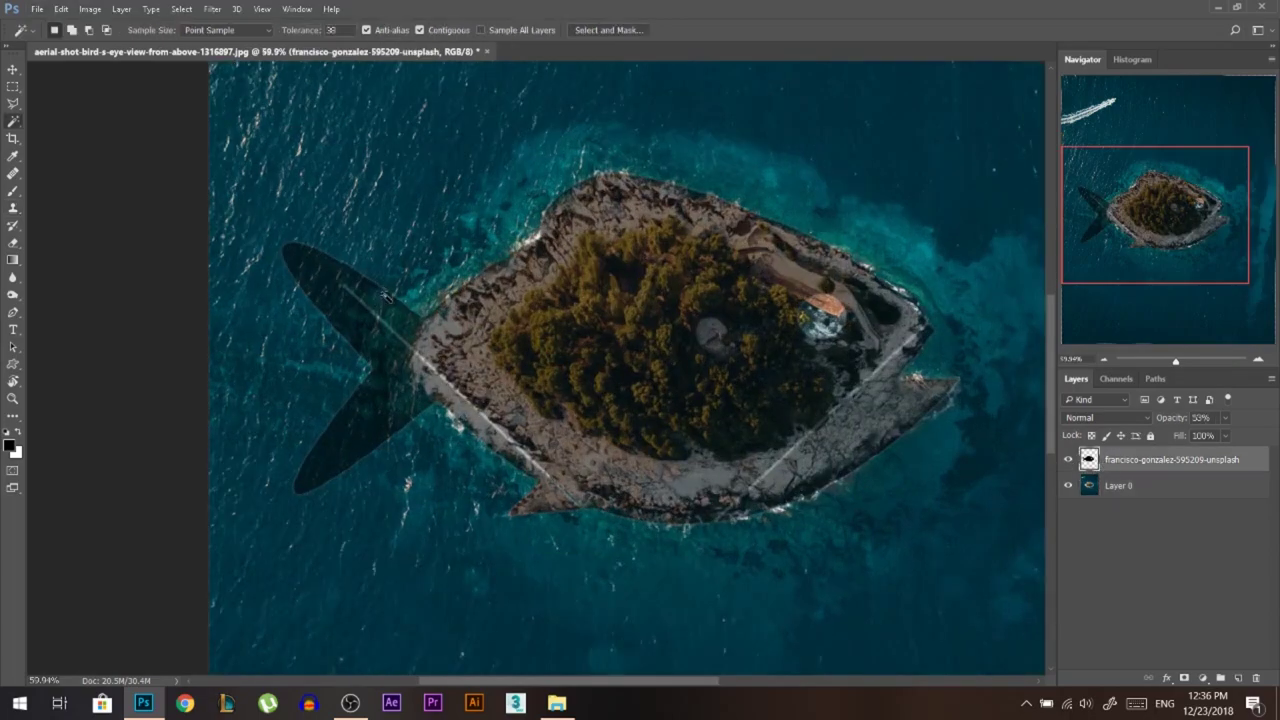
{"action": "left_click", "coordinate": [376, 318]}
{"action": "key", "text": "5"}
{"action": "key", "text": "3"}
{"action": "left_click", "coordinate": [1068, 459]}
{"action": "left_click", "coordinate": [1120, 488]}
{"action": "key", "text": "s"}
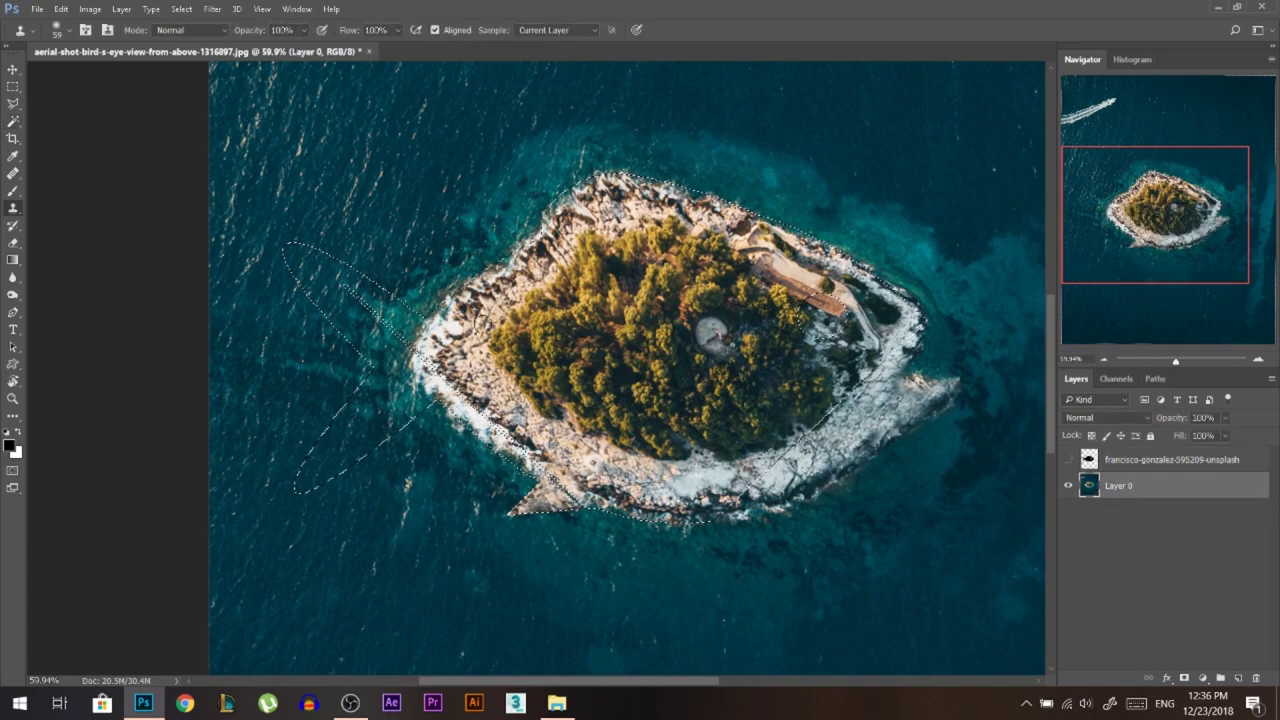
Clone island rock into the base of the selected tail, checking its extent against the silhouette layer
{"action": "scroll", "coordinate": [428, 328], "scroll_direction": "up", "scroll_amount": 3}
{"action": "mouse_move", "coordinate": [428, 331]}
{"action": "left_mouse_down"}
{"action": "mouse_move", "coordinate": [385, 294]}
{"action": "mouse_move", "coordinate": [436, 332]}
{"action": "left_mouse_up"}
{"action": "left_click", "coordinate": [486, 374], "text": "alt"}
{"action": "mouse_move", "coordinate": [441, 377]}
{"action": "left_mouse_down"}
{"action": "mouse_move", "coordinate": [420, 350]}
{"action": "mouse_move", "coordinate": [404, 382]}
{"action": "left_mouse_up"}
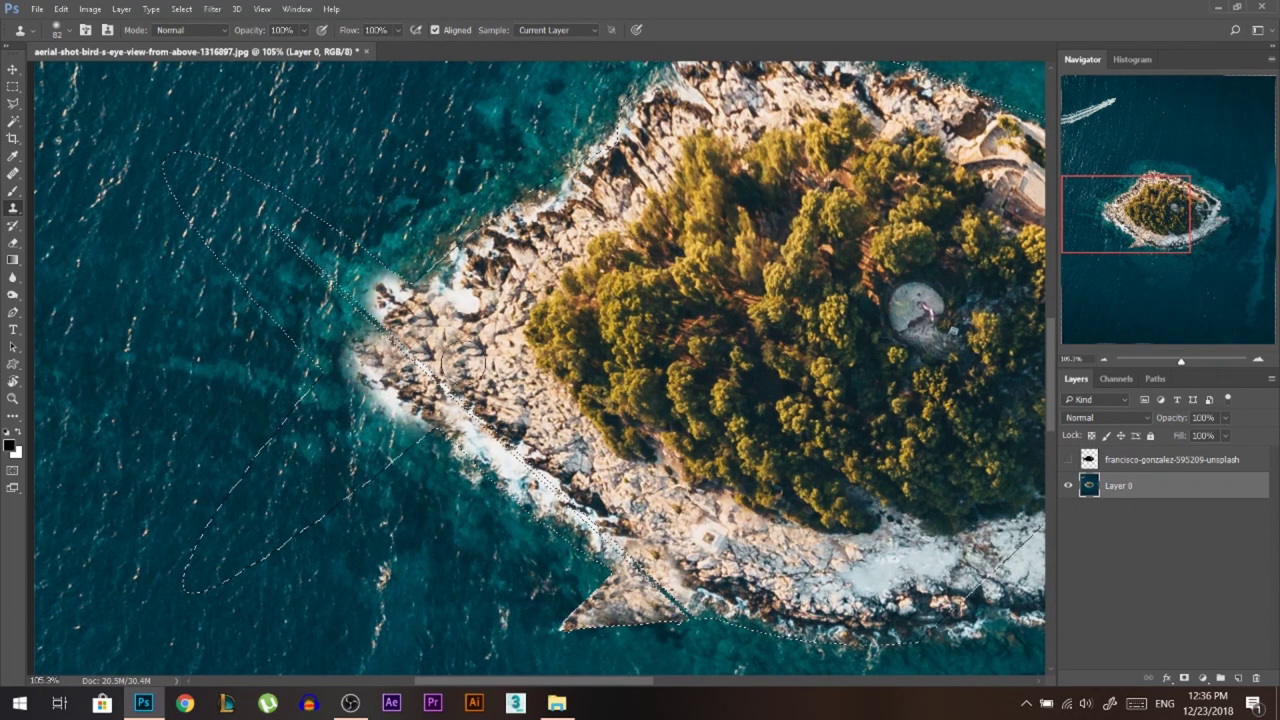
{"action": "left_click", "coordinate": [1067, 459]}
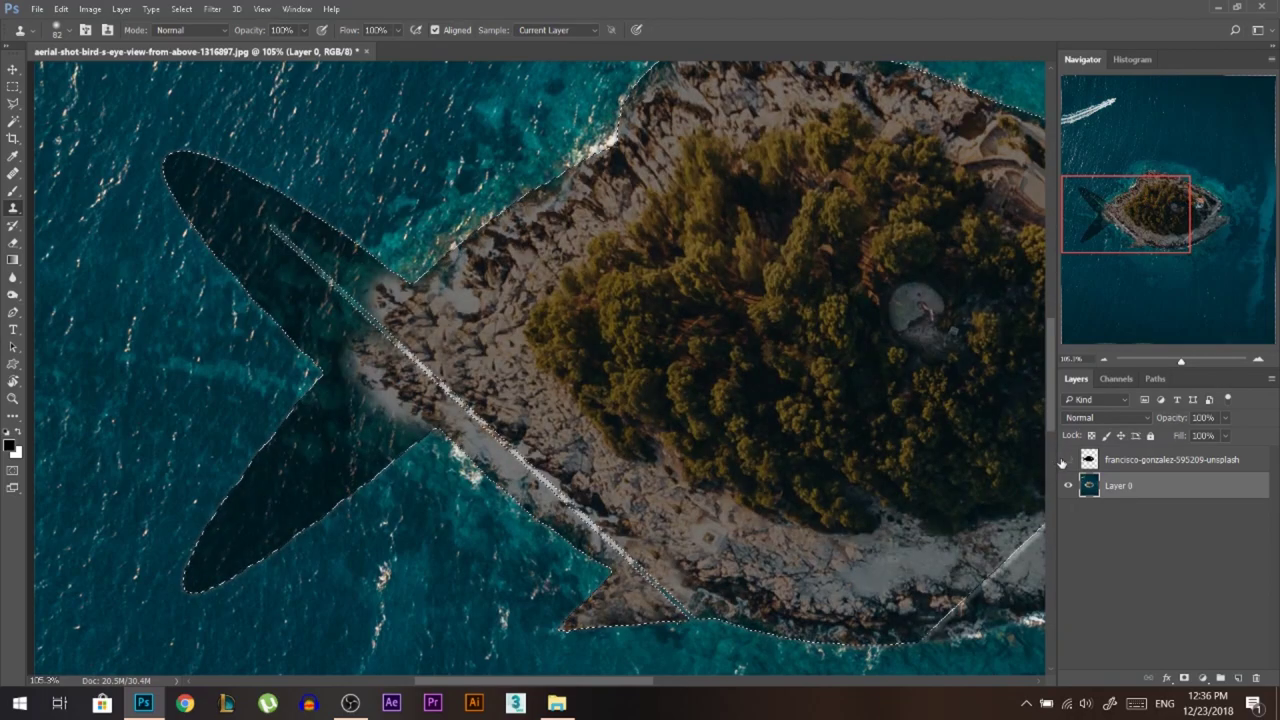
{"action": "left_click", "coordinate": [1067, 459]}
{"action": "left_click_drag", "start_coordinate": [361, 296], "coordinate": [335, 292]}
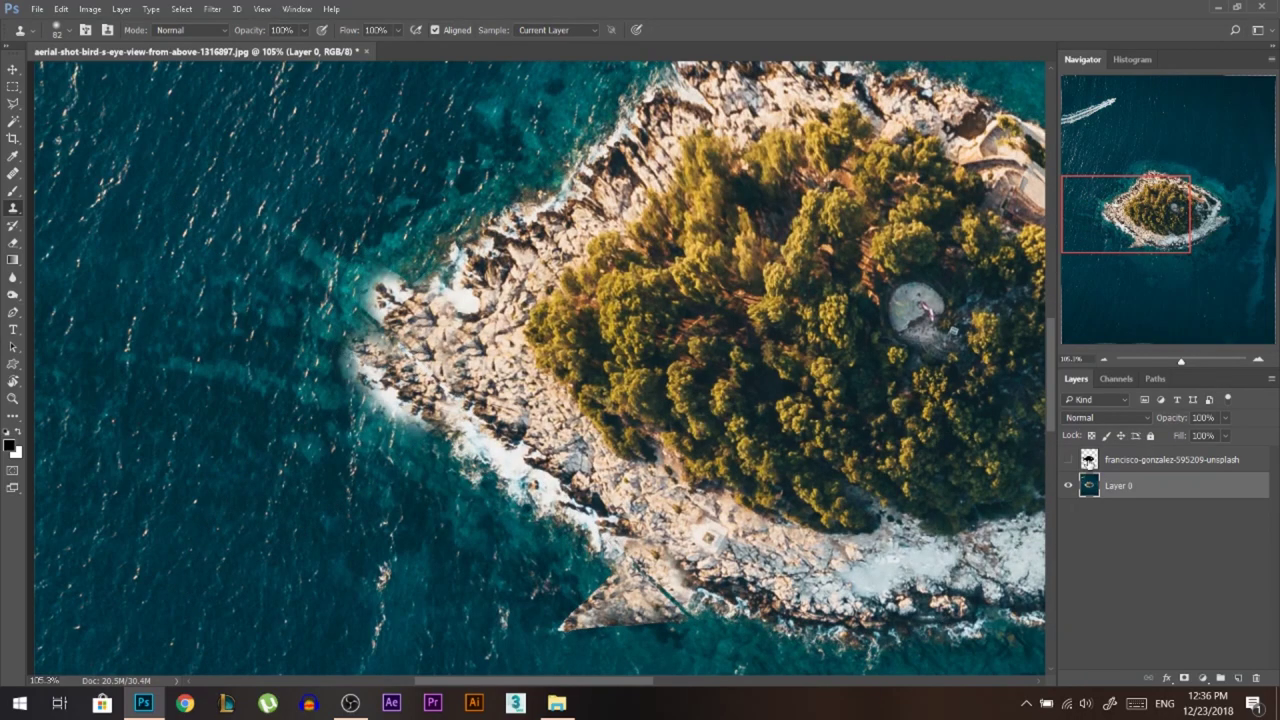
Set the silhouette layer to 100% opacity and fill the light line across its tail with black inside a Polygonal Lasso selection
{"action": "left_click", "coordinate": [1170, 459]}
{"action": "left_click", "coordinate": [1067, 459]}
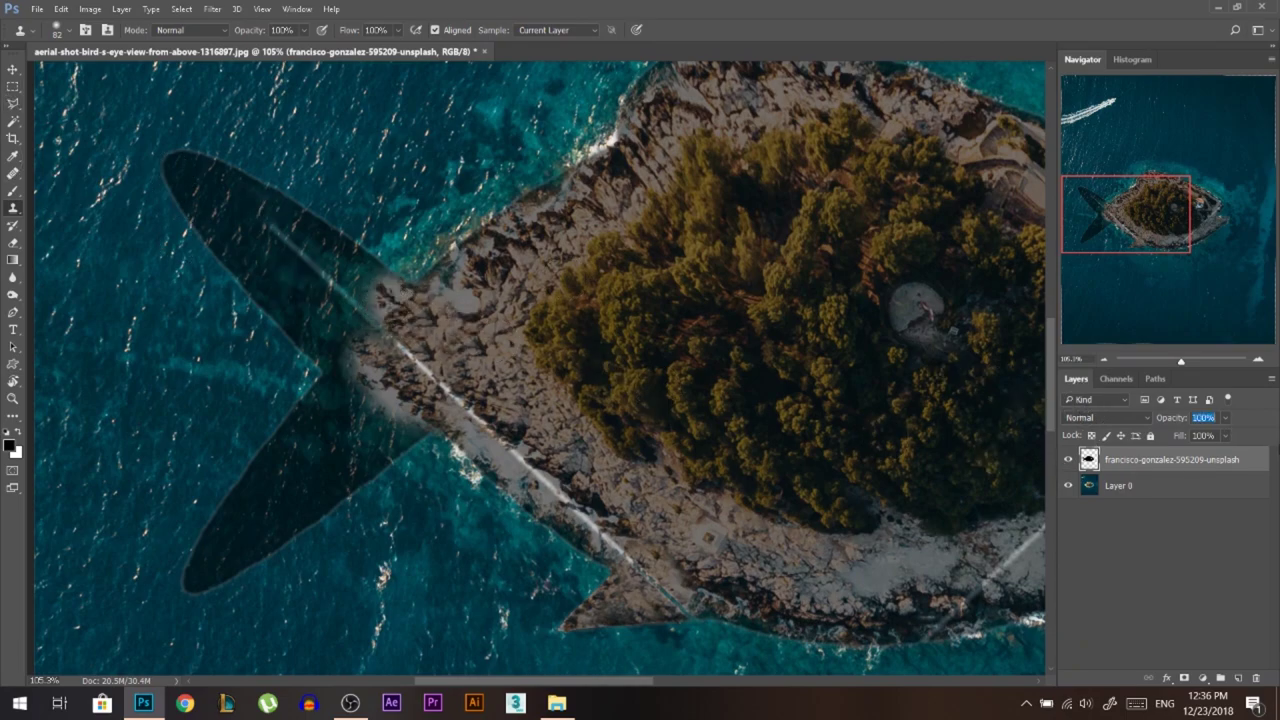
{"action": "key", "text": "Return"}
{"action": "left_click", "coordinate": [11, 103]}
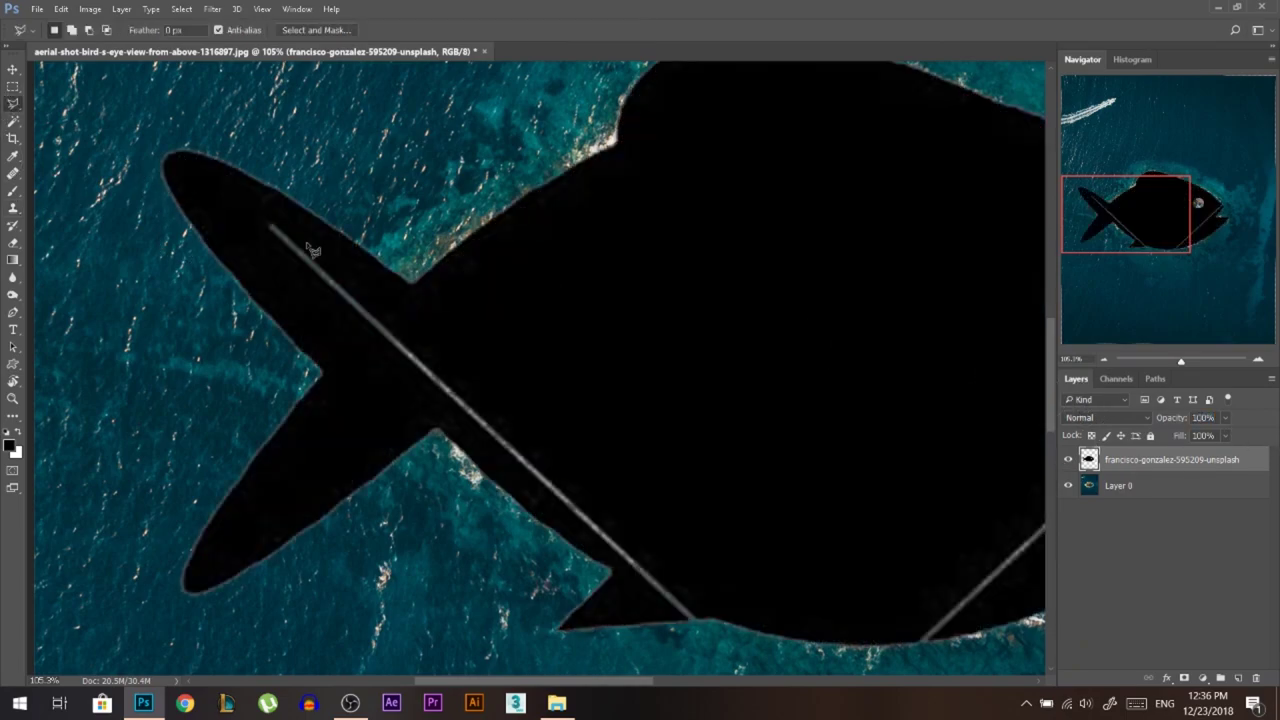
{"action": "left_click", "coordinate": [265, 211]}
{"action": "left_click", "coordinate": [551, 384]}
{"action": "left_click", "coordinate": [503, 465]}
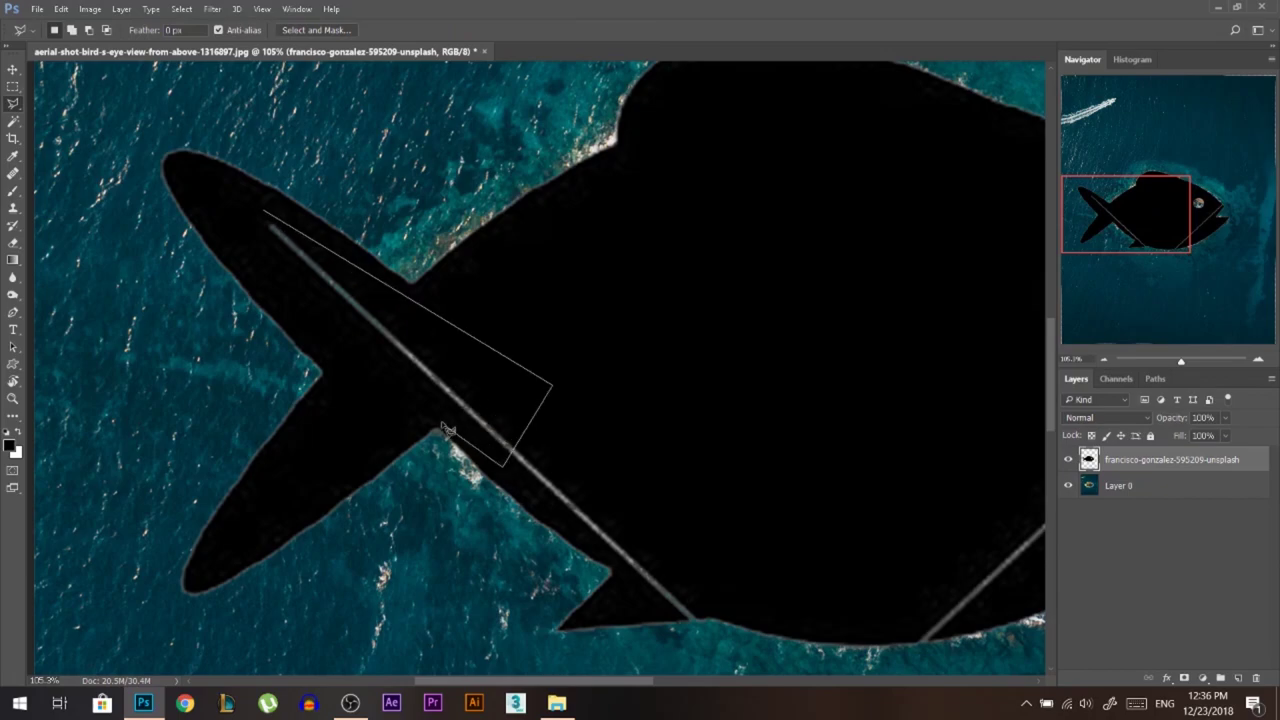
{"action": "left_click", "coordinate": [362, 466]}
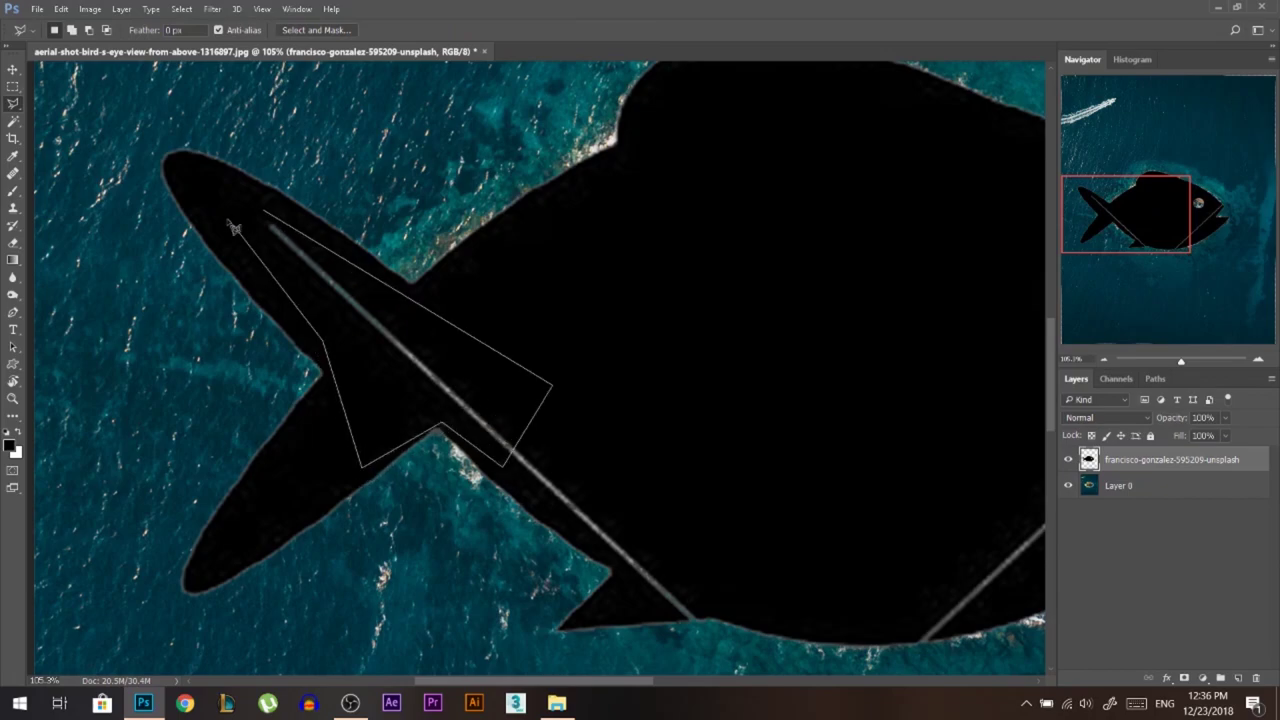
{"action": "double_click", "coordinate": [228, 218]}
{"action": "key", "text": "alt+BackSpace"}
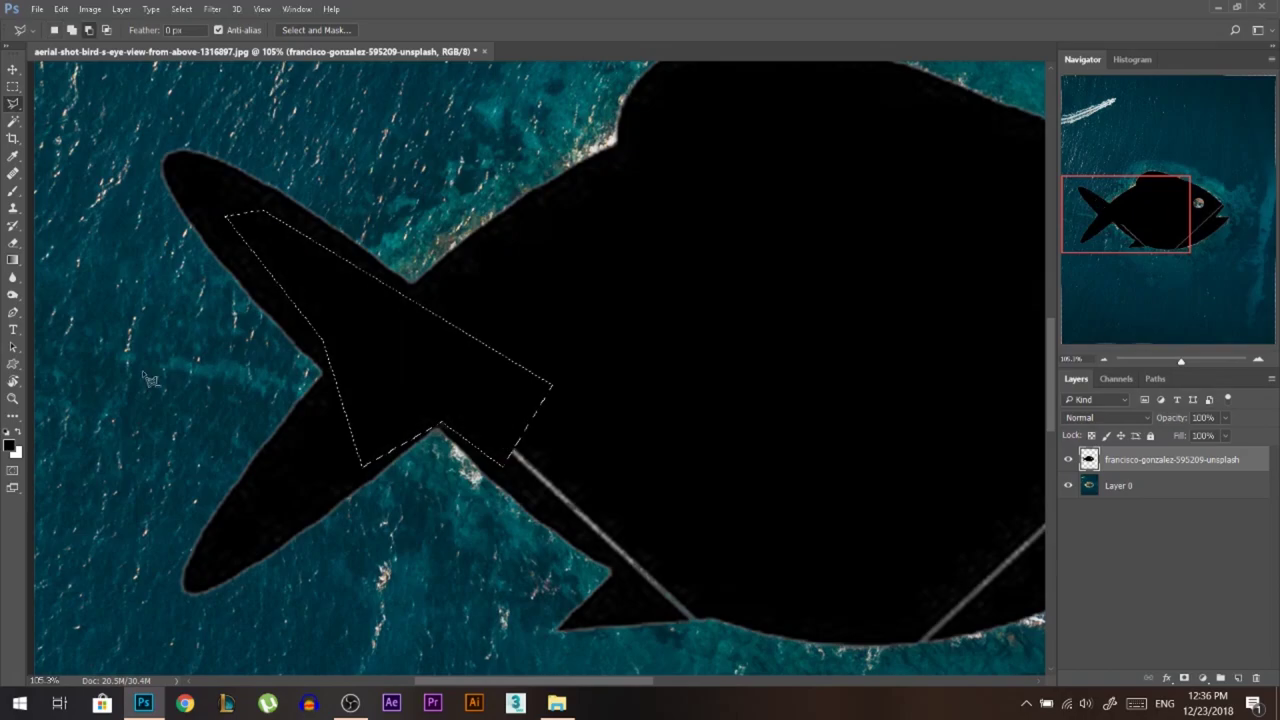
Select the repaired fish silhouette with the Magic Wand, hide its layer, and extend the cloned rock at the tail base on Layer 0
{"action": "key", "text": "ctrl+d"}
{"action": "left_click", "coordinate": [12, 122]}
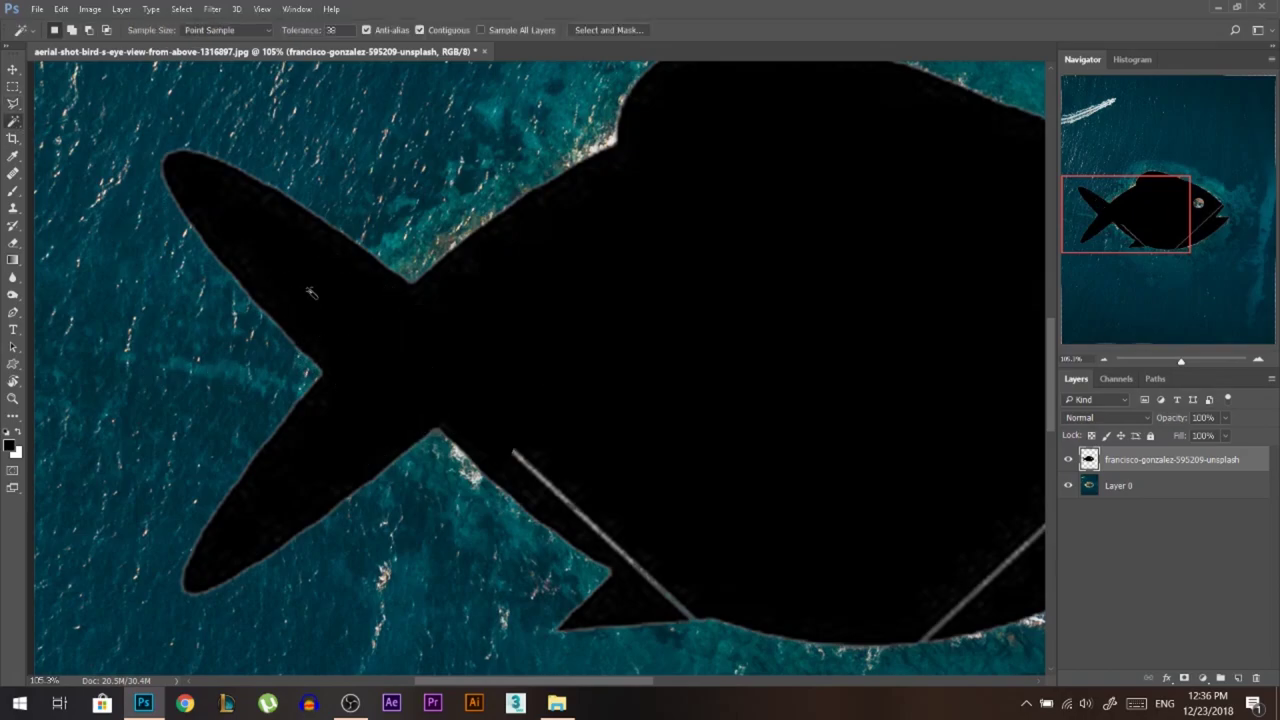
{"action": "left_click", "coordinate": [391, 414]}
{"action": "left_click", "coordinate": [1068, 459]}
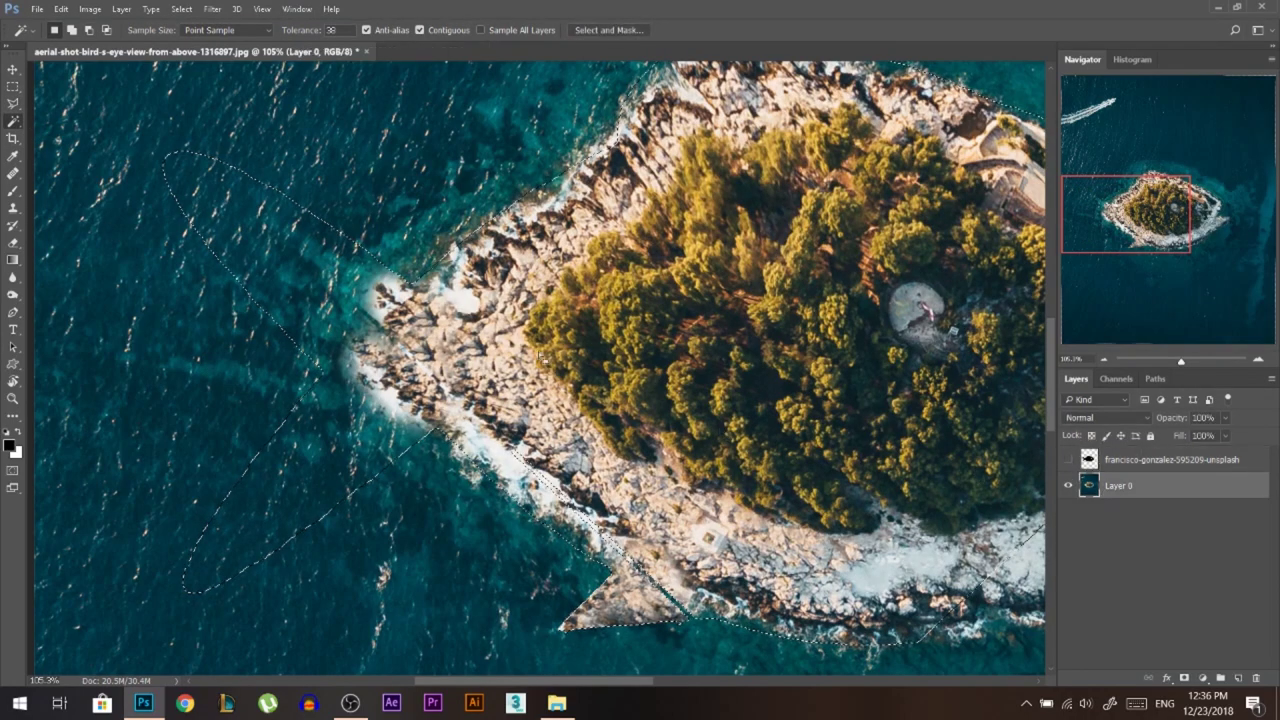
{"action": "key", "text": "s"}
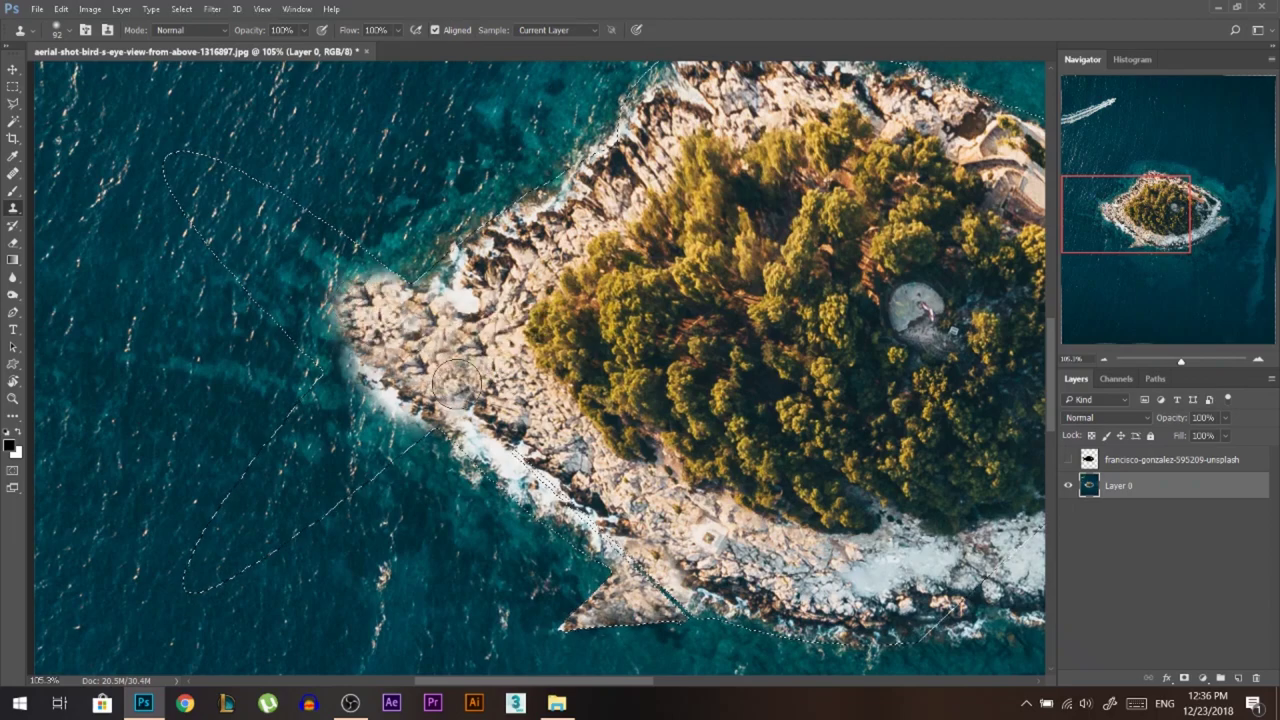
Clone island rock into the lower tail lobe, from the tail base down to its tip
{"action": "scroll", "coordinate": [402, 390], "scroll_direction": "down", "scroll_amount": 3}
{"action": "mouse_move", "coordinate": [410, 400]}
{"action": "left_mouse_down"}
{"action": "mouse_move", "coordinate": [417, 389]}
{"action": "mouse_move", "coordinate": [345, 420]}
{"action": "mouse_move", "coordinate": [420, 375]}
{"action": "mouse_move", "coordinate": [375, 435]}
{"action": "left_mouse_up"}
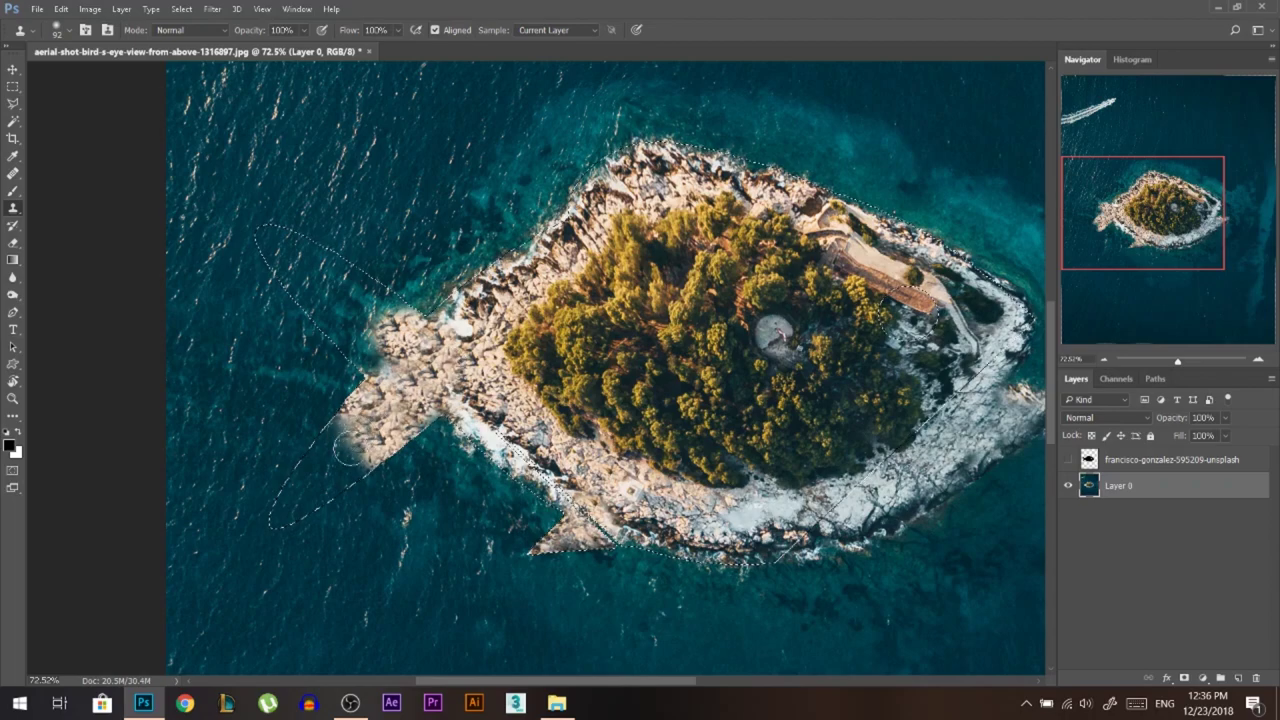
{"action": "left_click_drag", "start_coordinate": [348, 448], "coordinate": [266, 533]}
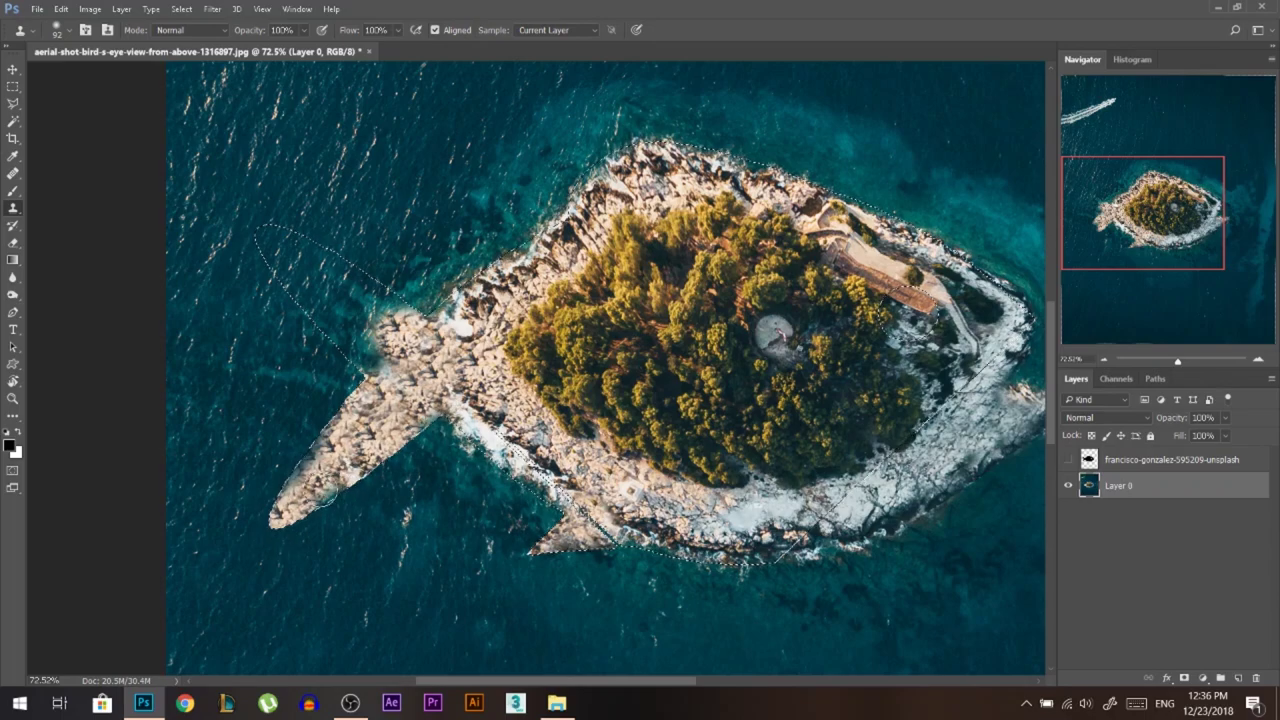
Clone varied rock over the lower tail lobe to fill its faded edges and break up repeated patterns
{"action": "scroll", "coordinate": [318, 467], "scroll_direction": "up", "scroll_amount": 3}
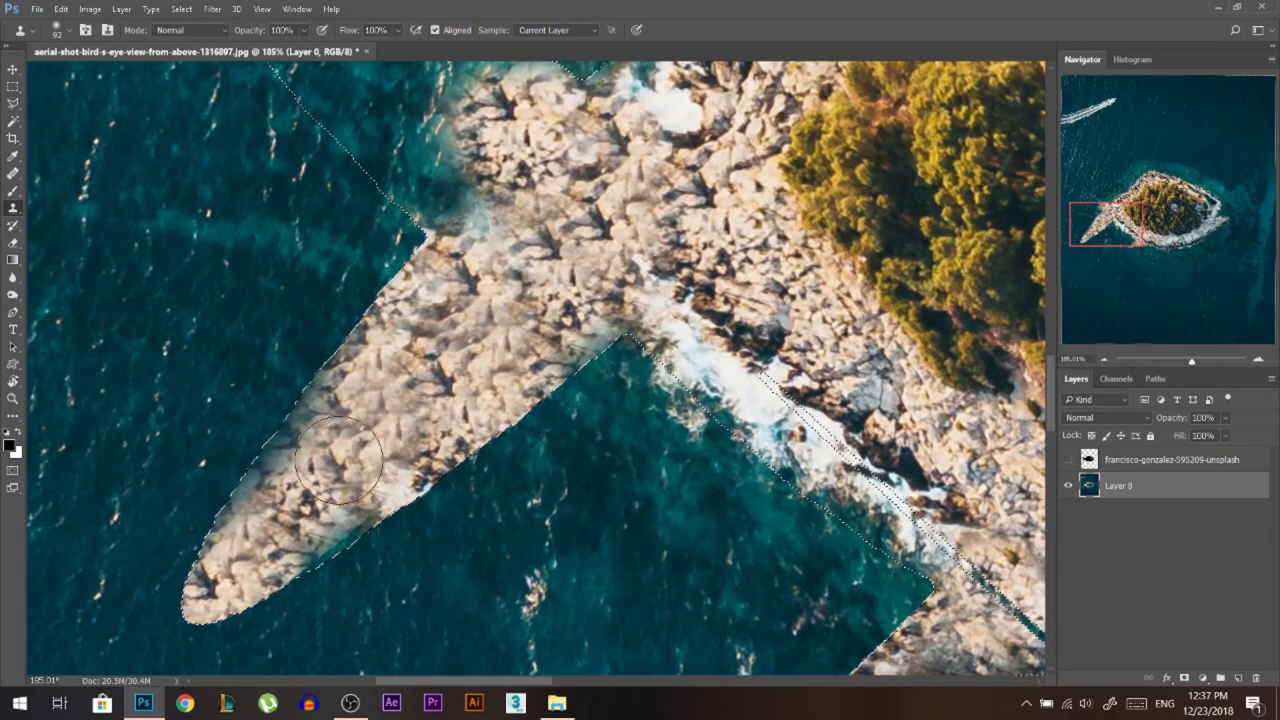
{"action": "mouse_move", "coordinate": [414, 442]}
{"action": "left_mouse_down"}
{"action": "mouse_move", "coordinate": [469, 525]}
{"action": "mouse_move", "coordinate": [526, 559]}
{"action": "left_mouse_up"}
{"action": "mouse_move", "coordinate": [416, 552]}
{"action": "left_mouse_down"}
{"action": "mouse_move", "coordinate": [328, 562]}
{"action": "mouse_move", "coordinate": [339, 543]}
{"action": "mouse_move", "coordinate": [277, 586]}
{"action": "mouse_move", "coordinate": [439, 388]}
{"action": "mouse_move", "coordinate": [347, 376]}
{"action": "mouse_move", "coordinate": [281, 451]}
{"action": "left_mouse_up"}
{"action": "scroll", "coordinate": [264, 532], "scroll_direction": "down", "scroll_amount": 3}
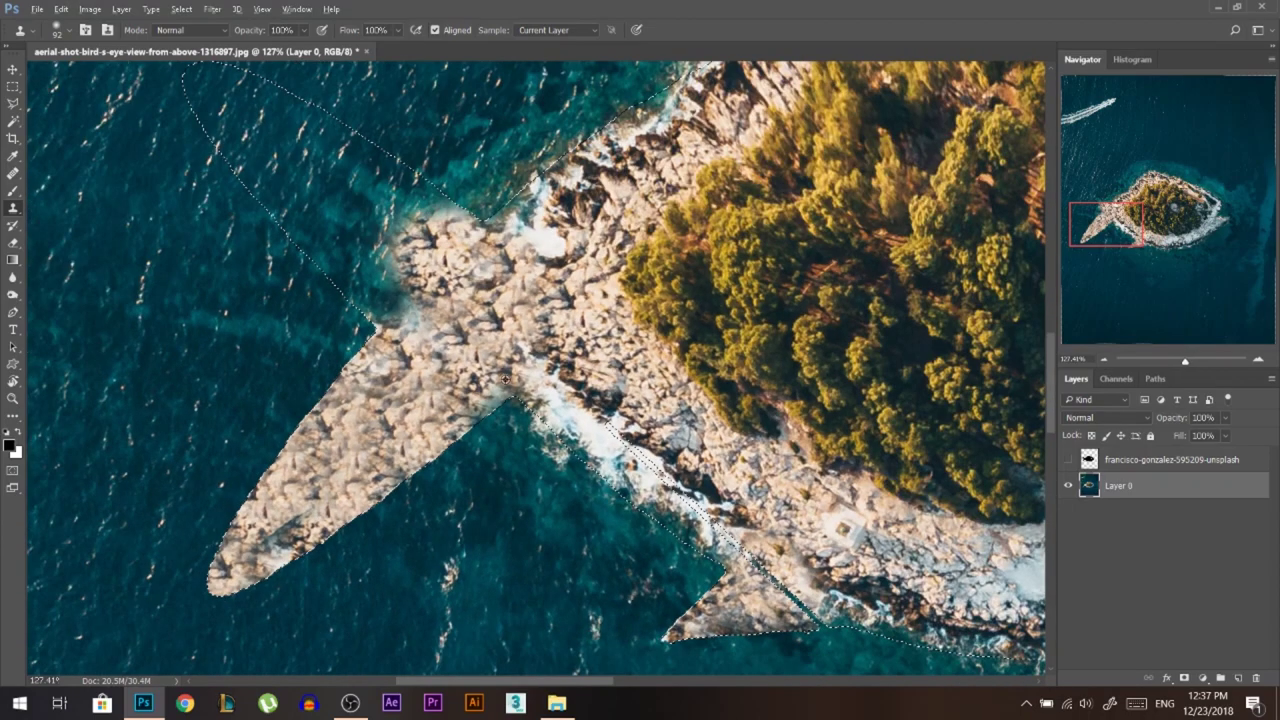
{"action": "left_click_drag", "start_coordinate": [529, 322], "coordinate": [551, 325]}
{"action": "left_click", "coordinate": [331, 395]}
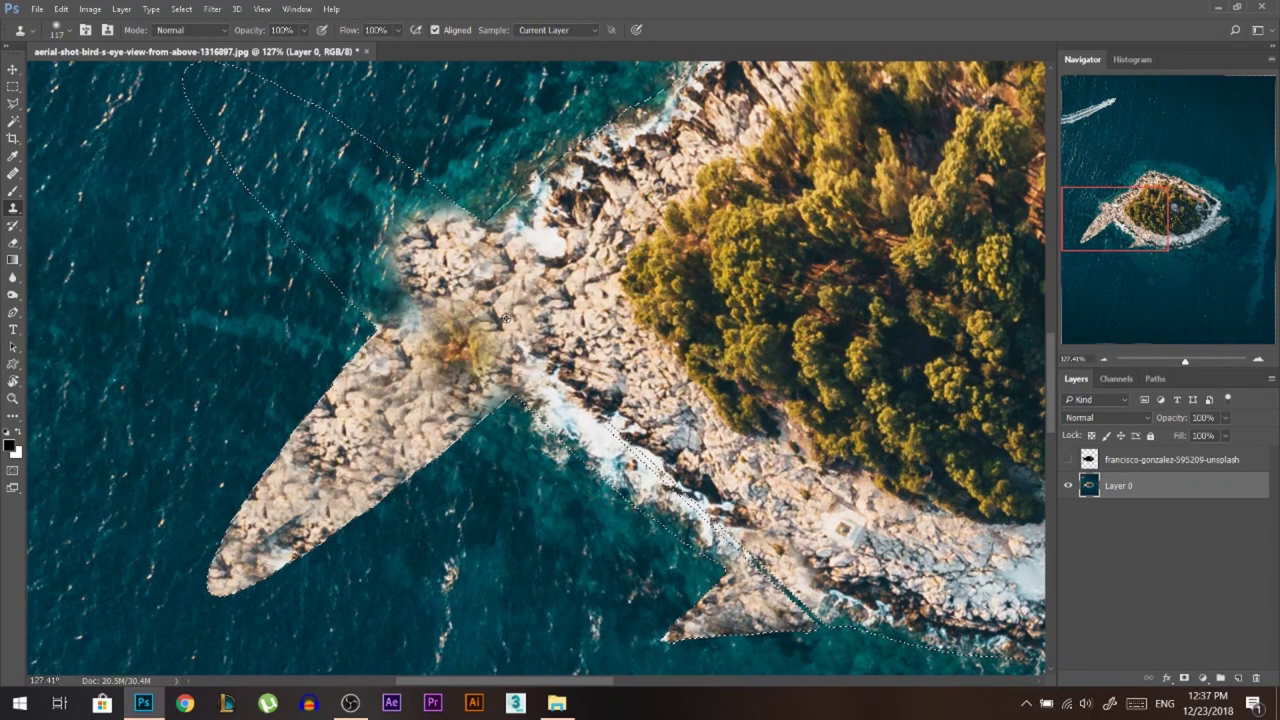
{"action": "left_click", "coordinate": [346, 472]}
Clone island rock into the upper tail lobe, from the tail base up to its tip
{"action": "scroll", "coordinate": [385, 445], "scroll_direction": "down", "scroll_amount": 3}
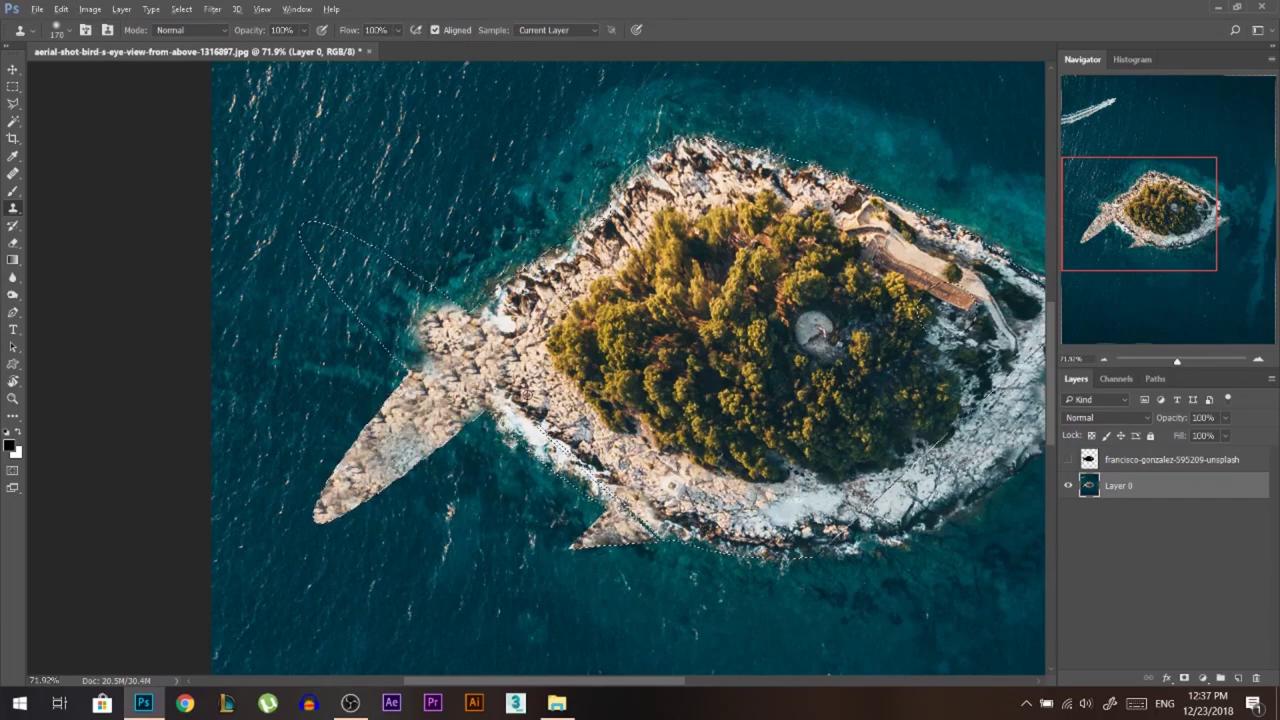
{"action": "mouse_move", "coordinate": [482, 365]}
{"action": "left_mouse_down"}
{"action": "mouse_move", "coordinate": [440, 330]}
{"action": "mouse_move", "coordinate": [420, 341]}
{"action": "mouse_move", "coordinate": [400, 290]}
{"action": "mouse_move", "coordinate": [470, 340]}
{"action": "mouse_move", "coordinate": [380, 270]}
{"action": "mouse_move", "coordinate": [435, 337]}
{"action": "left_mouse_up"}
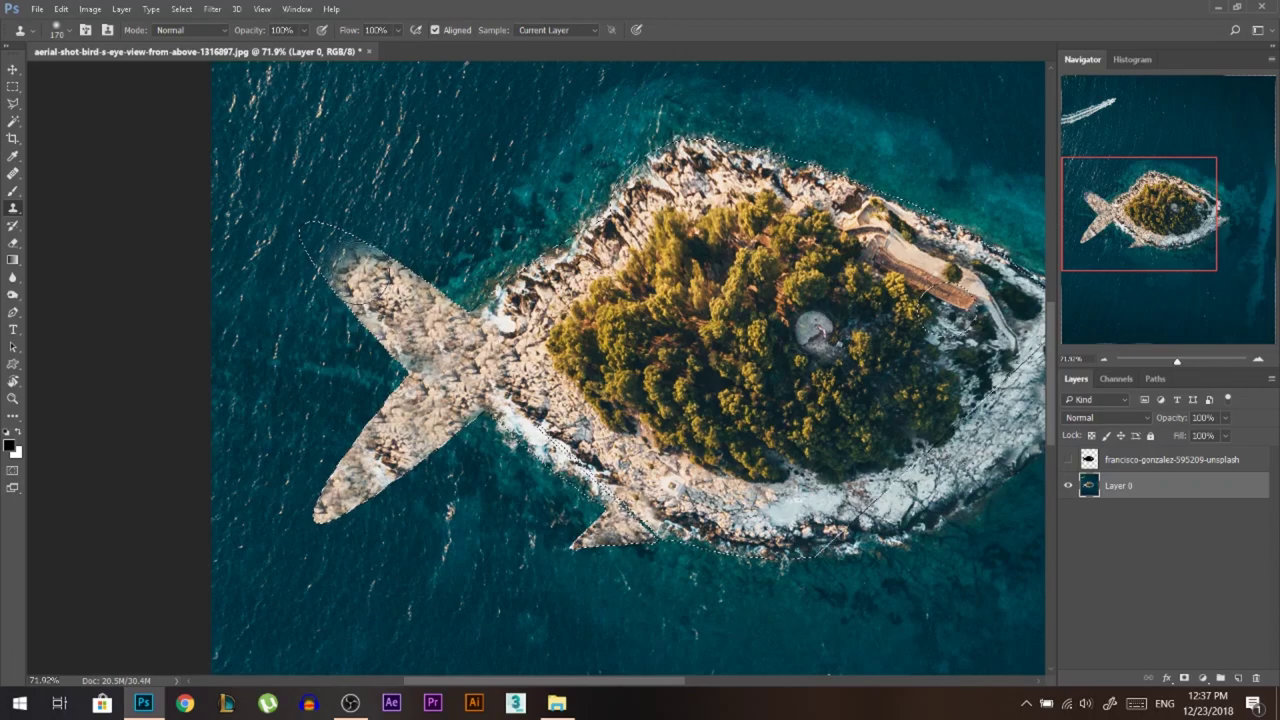
{"action": "scroll", "coordinate": [447, 328], "scroll_direction": "down", "scroll_amount": 4}
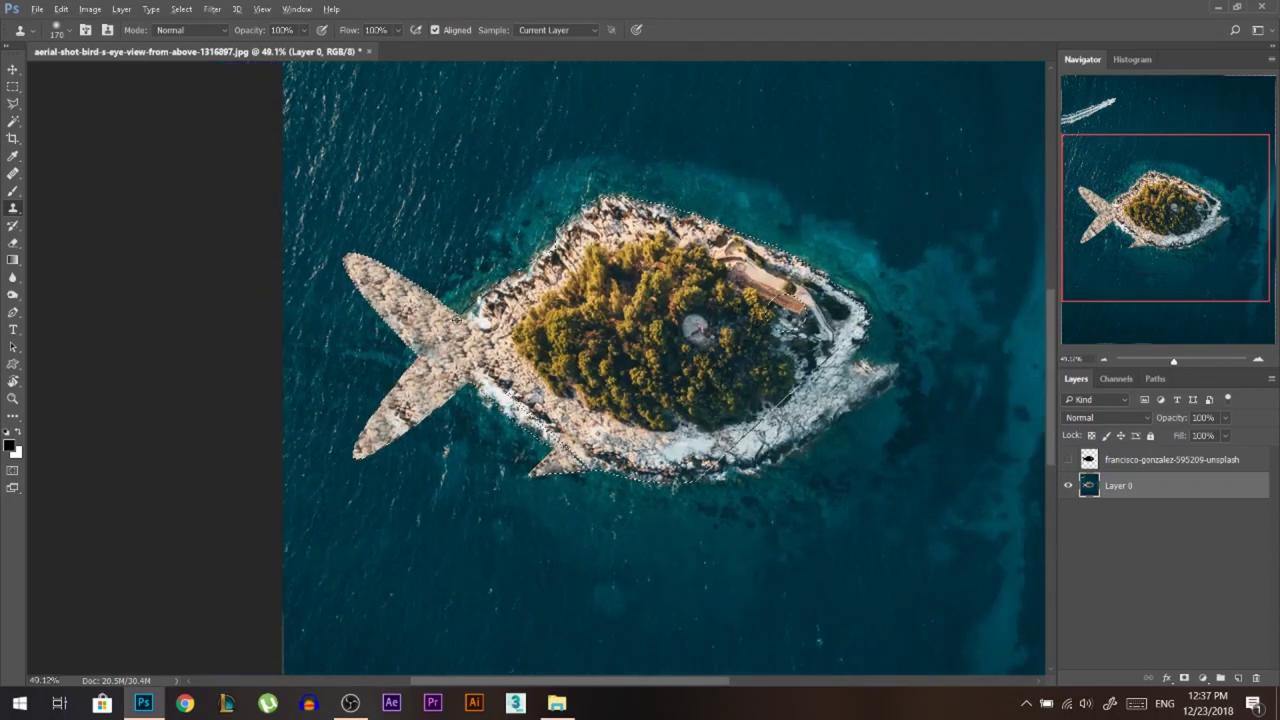
{"action": "scroll", "coordinate": [445, 305], "scroll_direction": "up", "scroll_amount": 4}
{"action": "scroll", "coordinate": [459, 386], "scroll_direction": "down", "scroll_amount": 2}
{"action": "scroll", "coordinate": [458, 385], "scroll_direction": "up", "scroll_amount": 2}
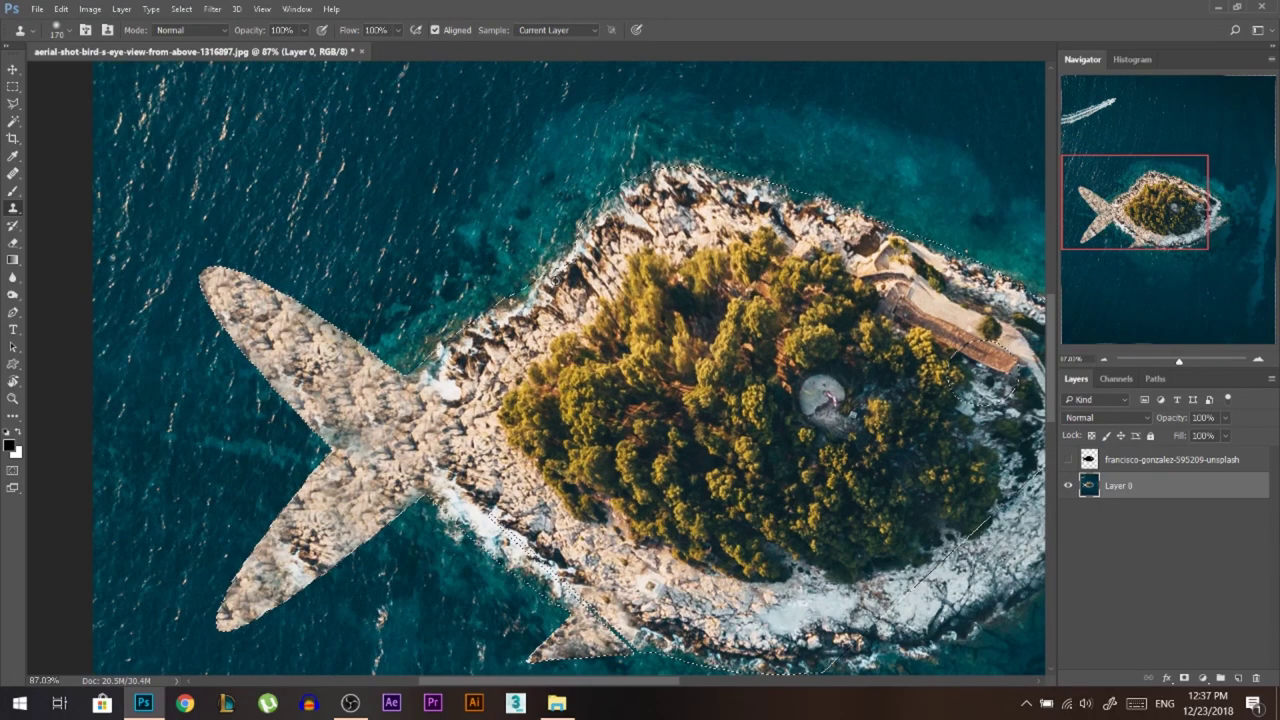
{"action": "scroll", "coordinate": [583, 297], "scroll_direction": "down", "scroll_amount": 1}
{"action": "scroll", "coordinate": [583, 297], "scroll_direction": "up", "scroll_amount": 2}
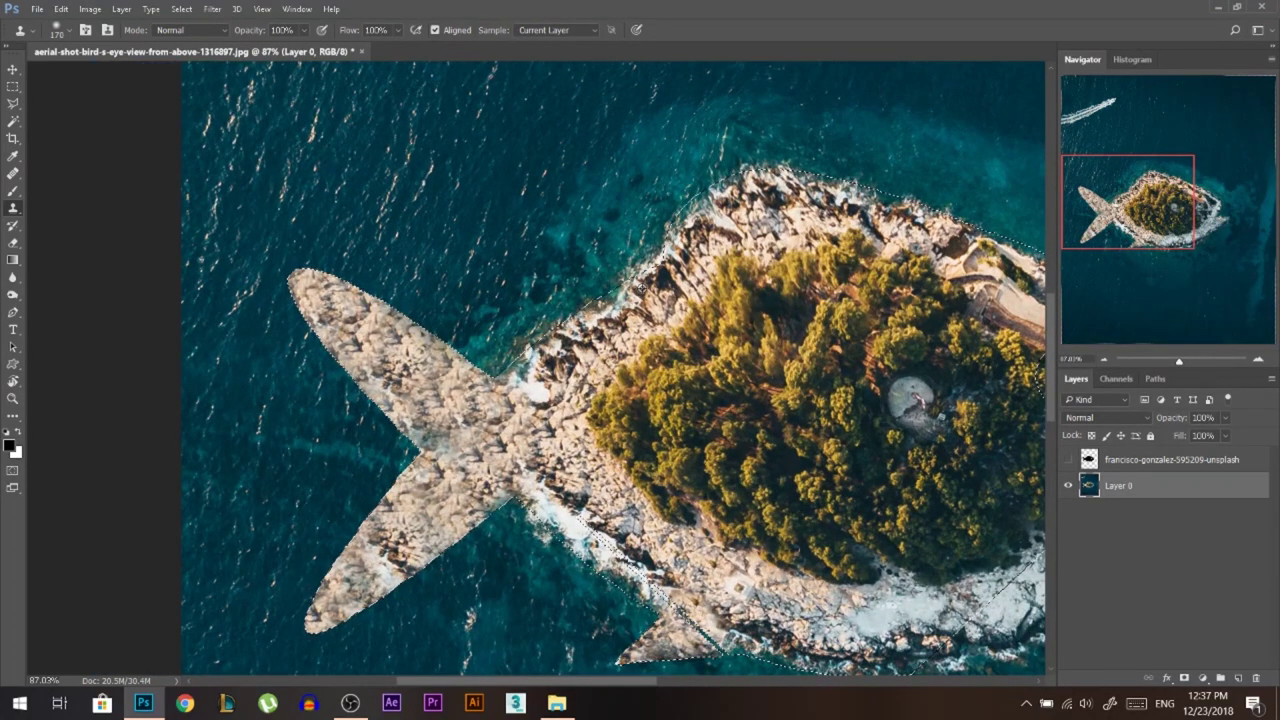
Clone rock over the white patch near the end of the lower tail lobe
{"action": "mouse_move", "coordinate": [366, 471]}
{"action": "left_mouse_down"}
{"action": "mouse_move", "coordinate": [380, 457]}
{"action": "mouse_move", "coordinate": [357, 486]}
{"action": "mouse_move", "coordinate": [355, 545]}
{"action": "left_mouse_up"}
{"action": "key", "text": "ctrl+z"}
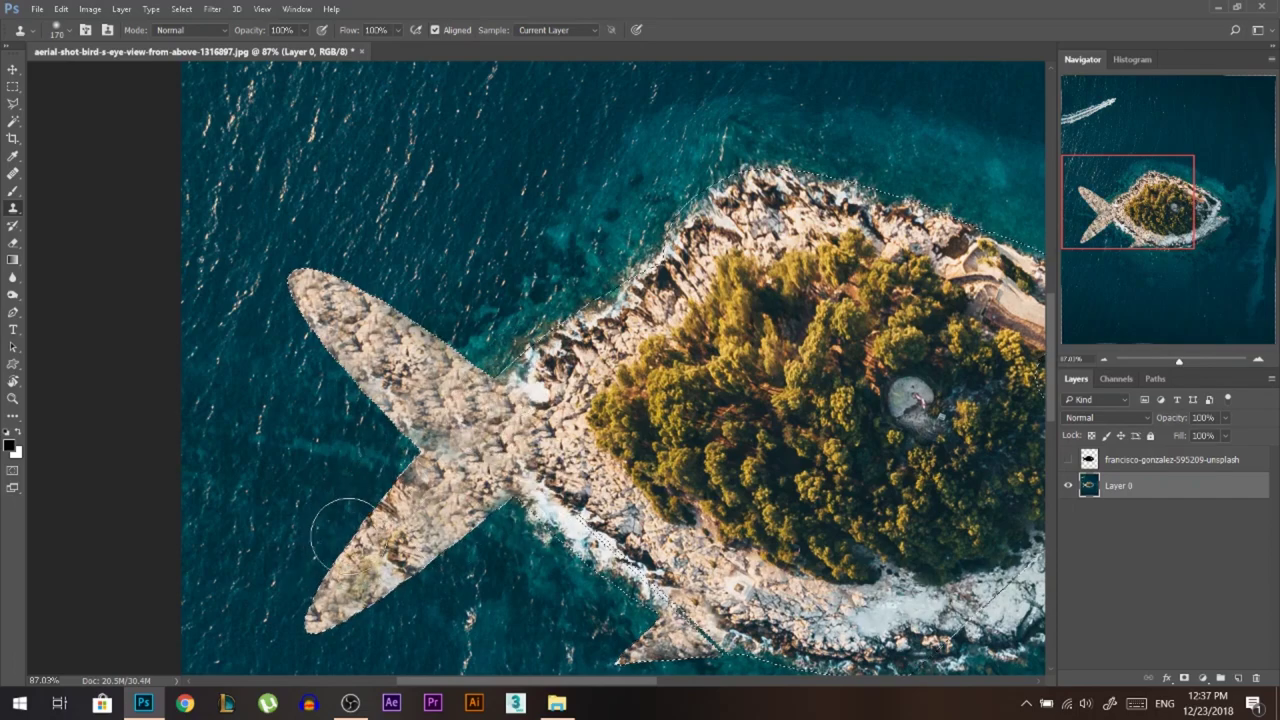
{"action": "scroll", "coordinate": [531, 270], "scroll_direction": "down", "scroll_amount": 2}
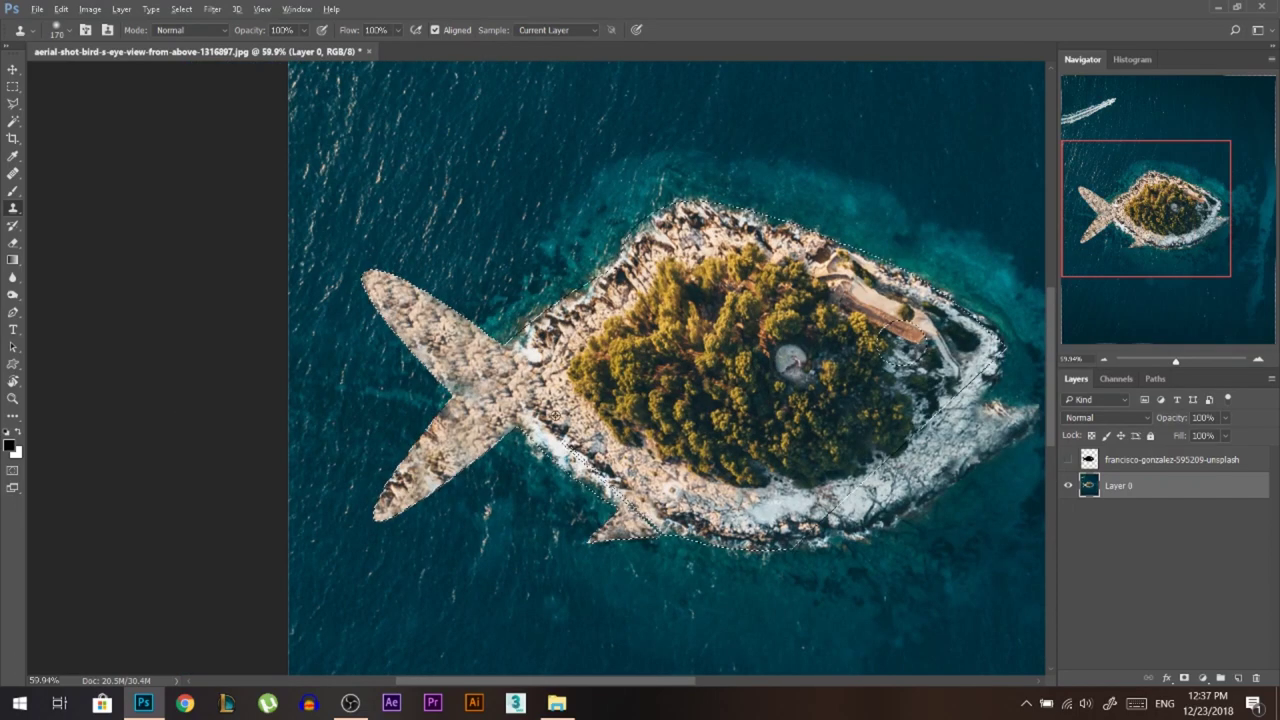
{"action": "scroll", "coordinate": [578, 490], "scroll_direction": "up", "scroll_amount": 2}
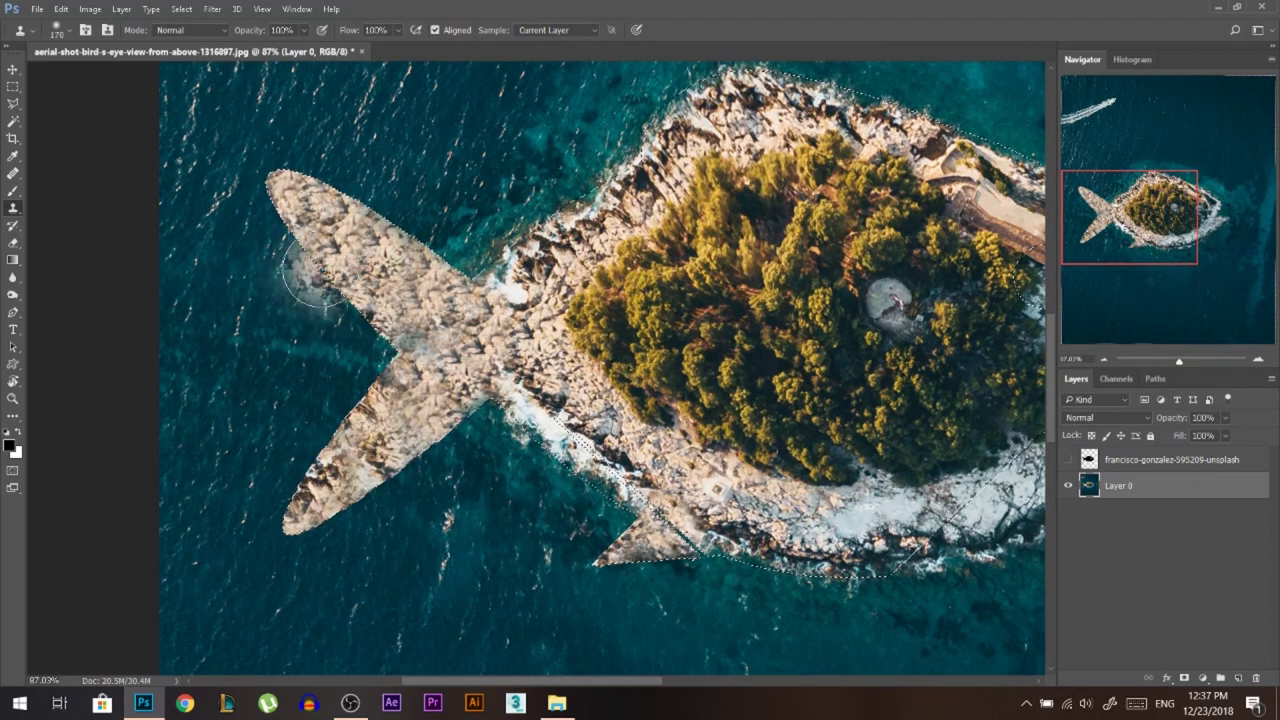
Undo the last cloning strokes and clone darker shoreline rock onto the tip and upper edge of the upper tail lobe
{"action": "left_click", "coordinate": [605, 437], "text": "alt"}
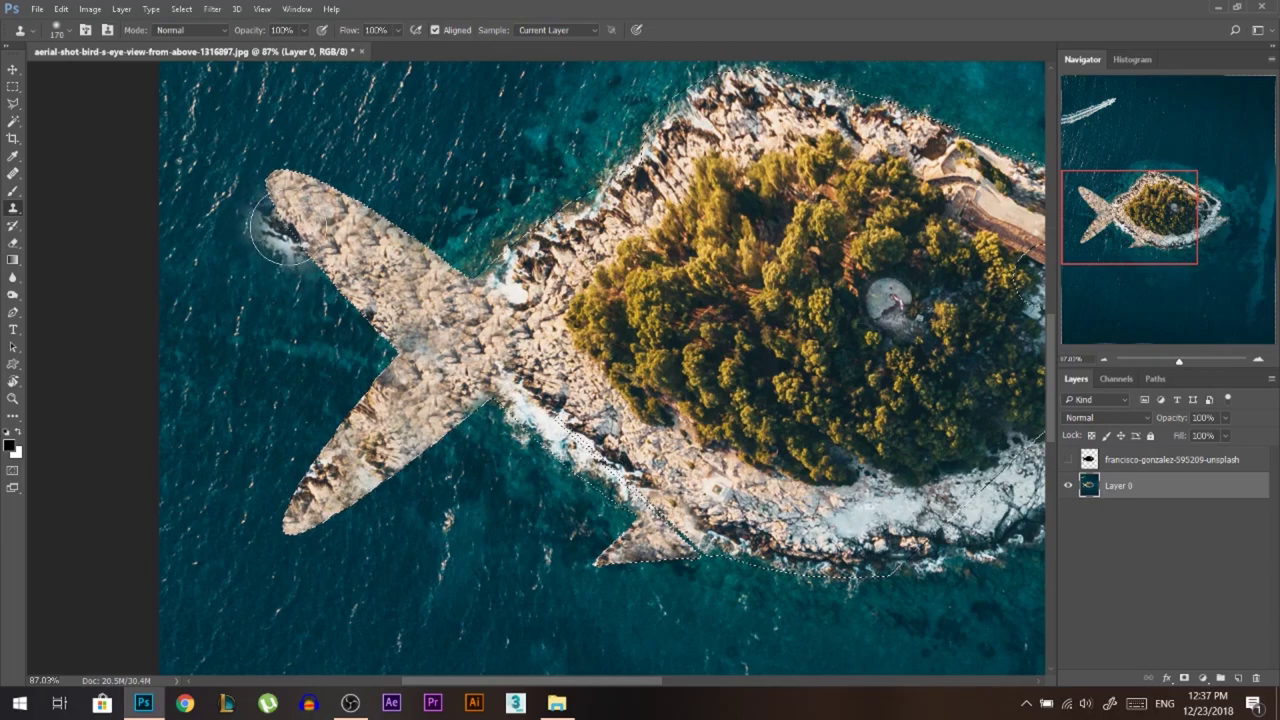
{"action": "key", "text": "ctrl+alt+z"}
{"action": "key", "text": "ctrl+alt+z"}
{"action": "scroll", "coordinate": [230, 385], "scroll_direction": "down", "scroll_amount": 2}
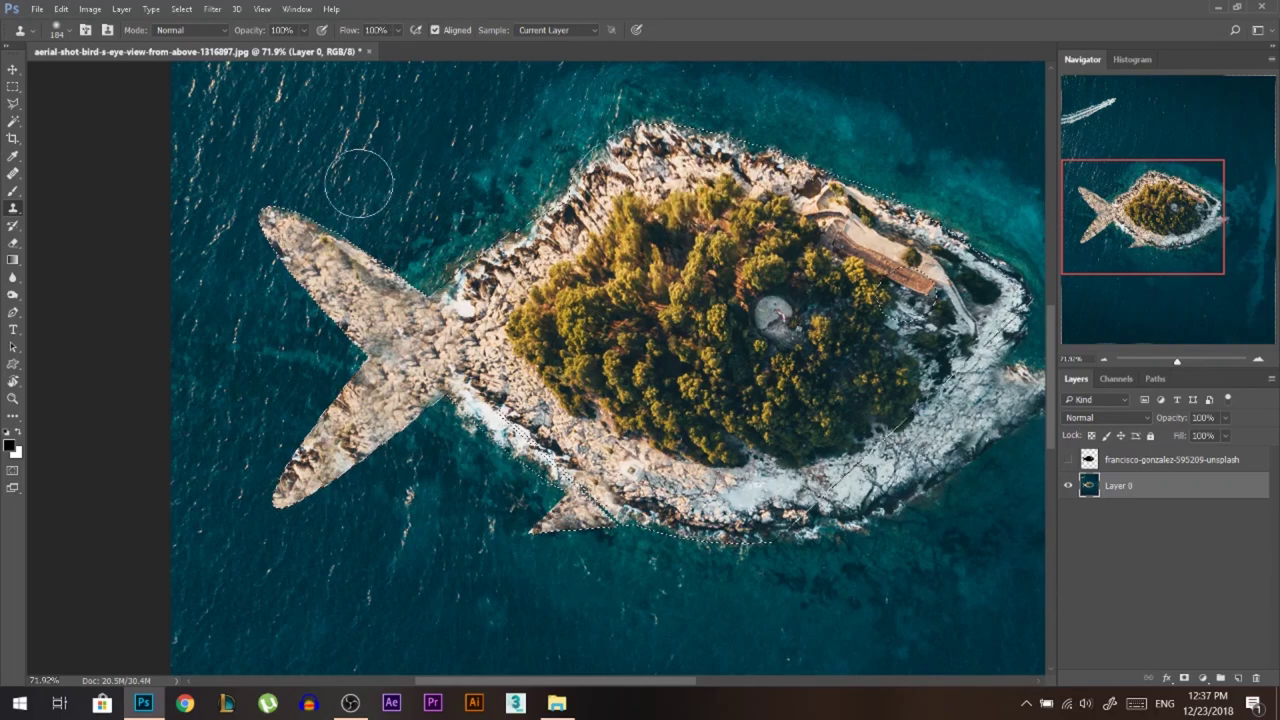
{"action": "left_click_drag", "start_coordinate": [283, 216], "coordinate": [296, 224]}
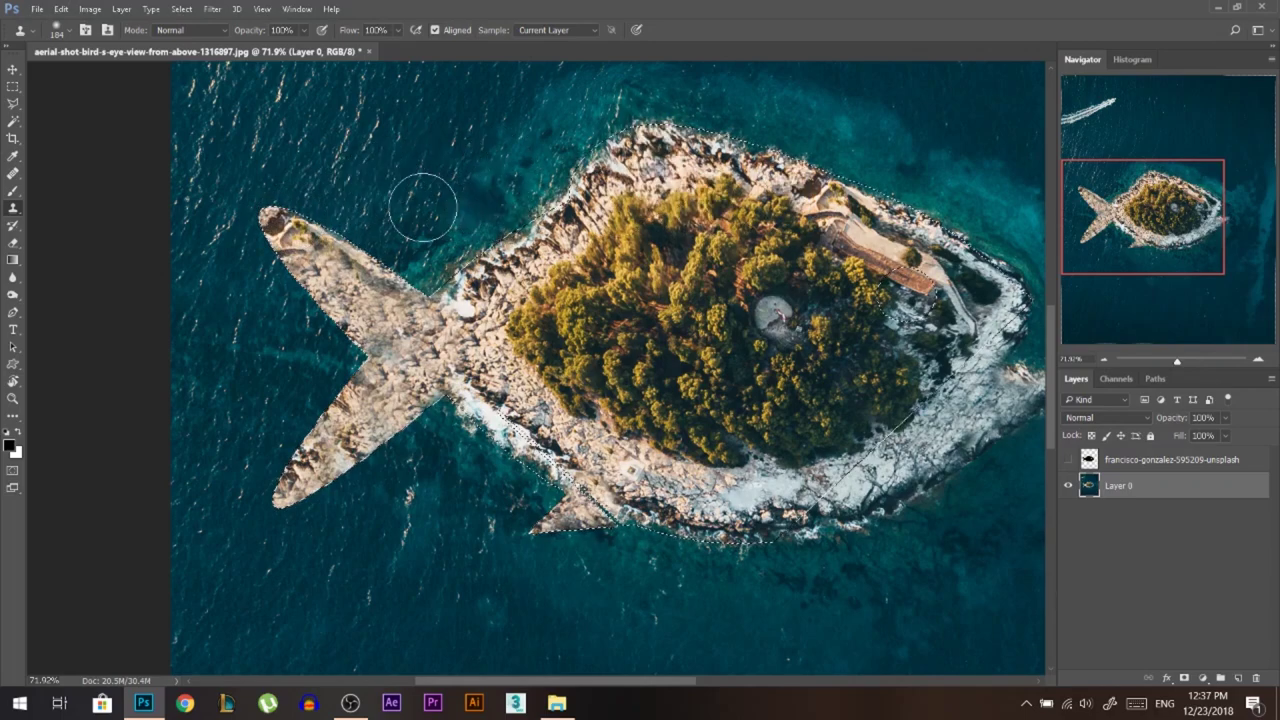
{"action": "left_click_drag", "start_coordinate": [365, 192], "coordinate": [316, 195]}
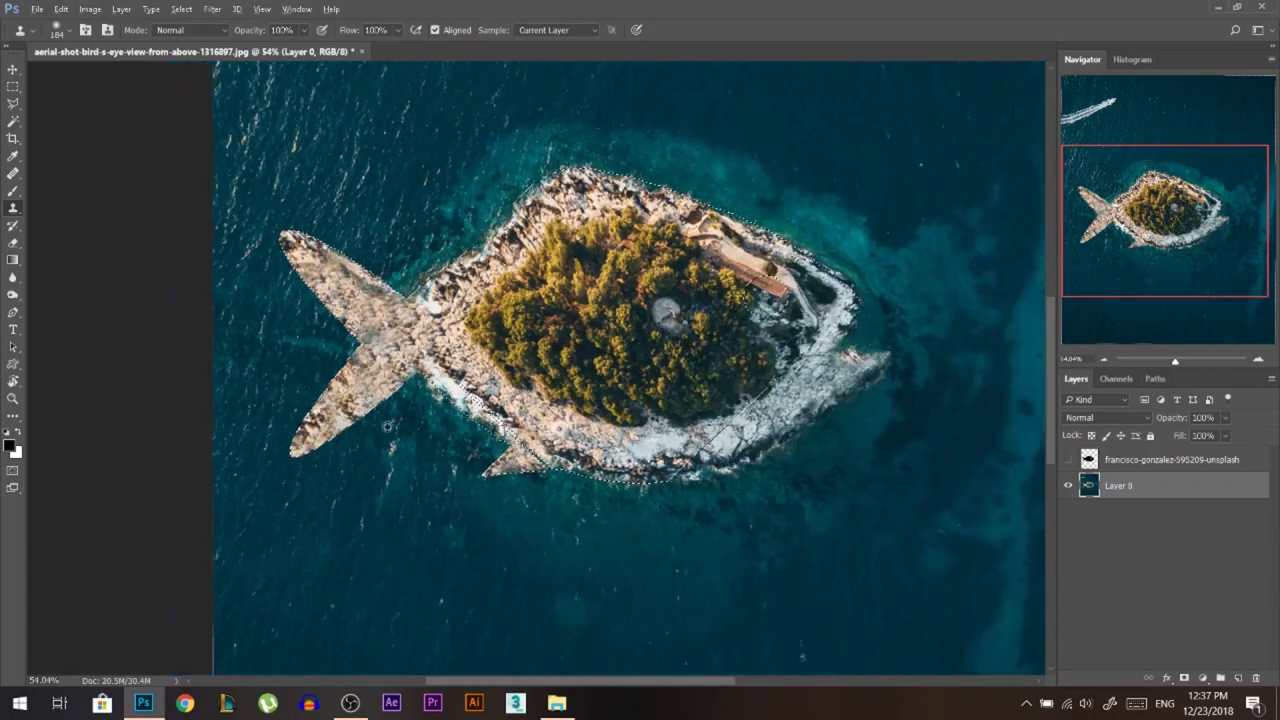
{"action": "scroll", "coordinate": [410, 360], "scroll_direction": "down", "scroll_amount": 1}
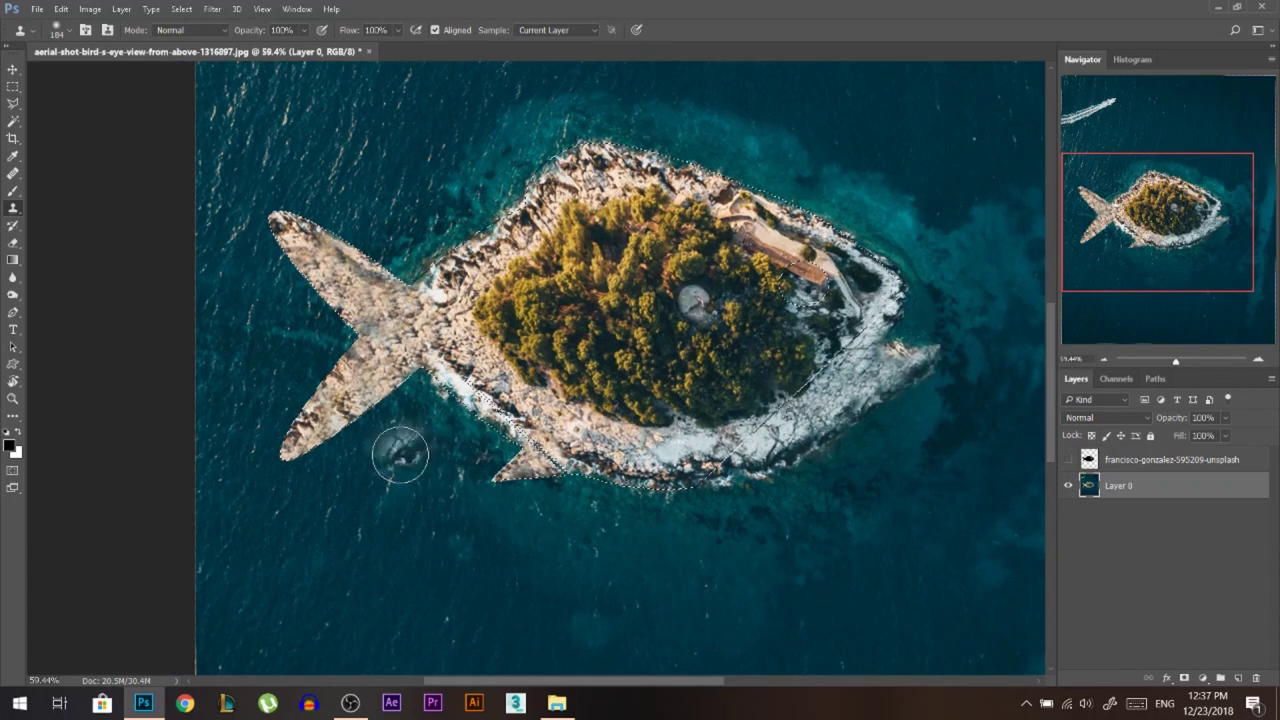
Undo the last clone dab on the lower tail lobe and deselect the fish outline
{"action": "left_click", "coordinate": [319, 442]}
{"action": "key", "text": "ctrl+z"}
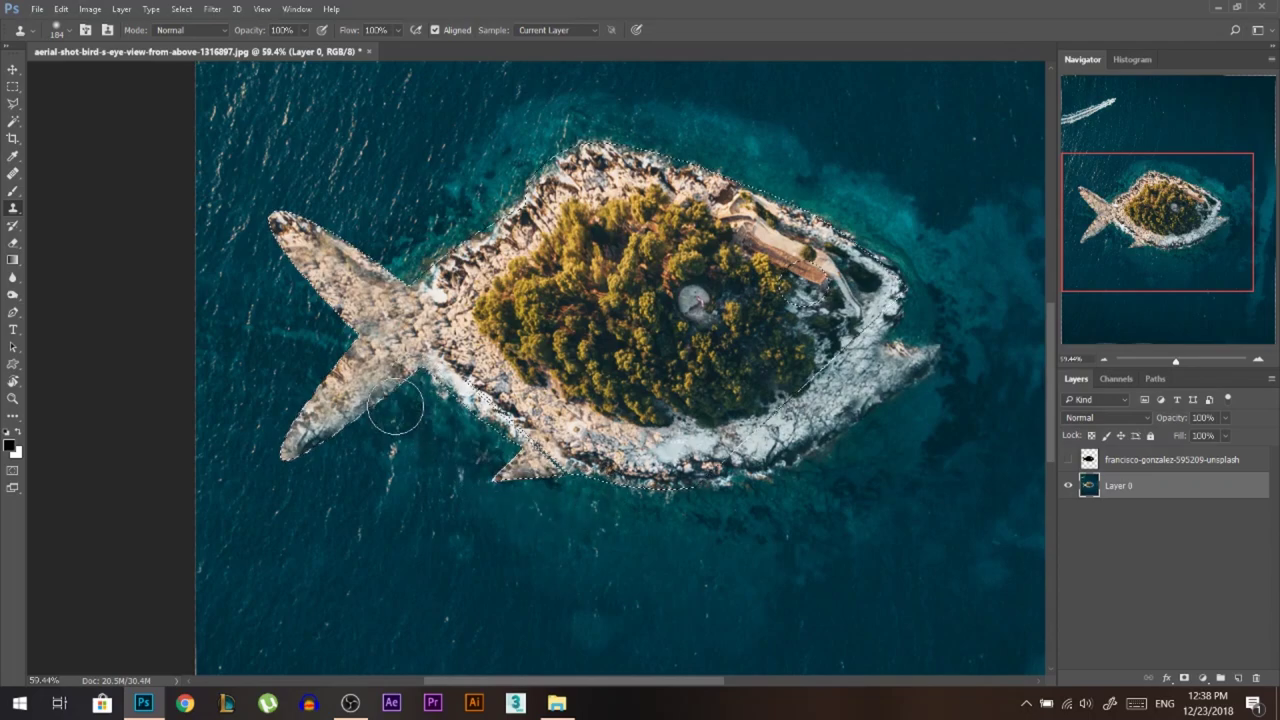
{"action": "key", "text": "ctrl+d"}
{"action": "left_click_drag", "start_coordinate": [494, 482], "coordinate": [539, 539]}
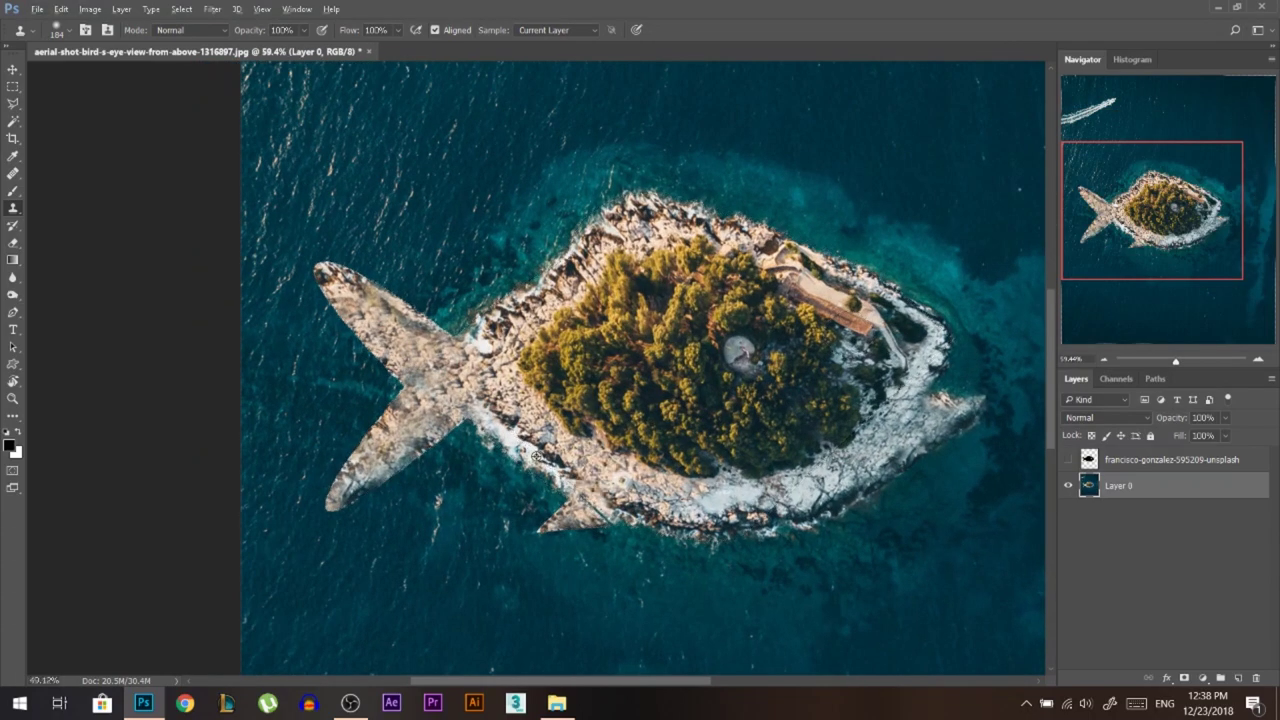
{"action": "scroll", "coordinate": [570, 470], "scroll_direction": "down", "scroll_amount": 9}
{"action": "scroll", "coordinate": [424, 354], "scroll_direction": "up", "scroll_amount": 1}
{"action": "scroll", "coordinate": [425, 352], "scroll_direction": "up", "scroll_amount": 5}
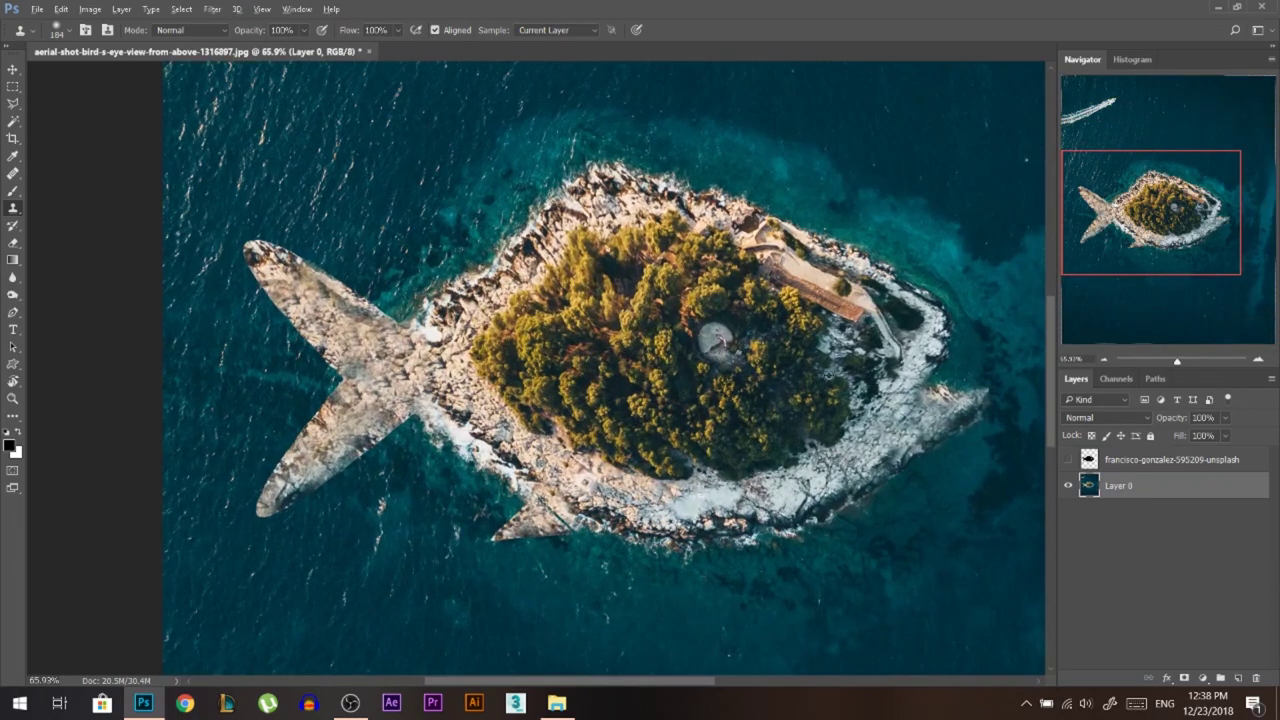
Select the round eye opening of the fish silhouette with the Magic Wand and hide the silhouette layer again
{"action": "scroll", "coordinate": [455, 384], "scroll_direction": "down", "scroll_amount": 3}
{"action": "scroll", "coordinate": [940, 375], "scroll_direction": "up", "scroll_amount": 2}
{"action": "left_click", "coordinate": [1068, 460]}
{"action": "left_click", "coordinate": [1102, 460]}
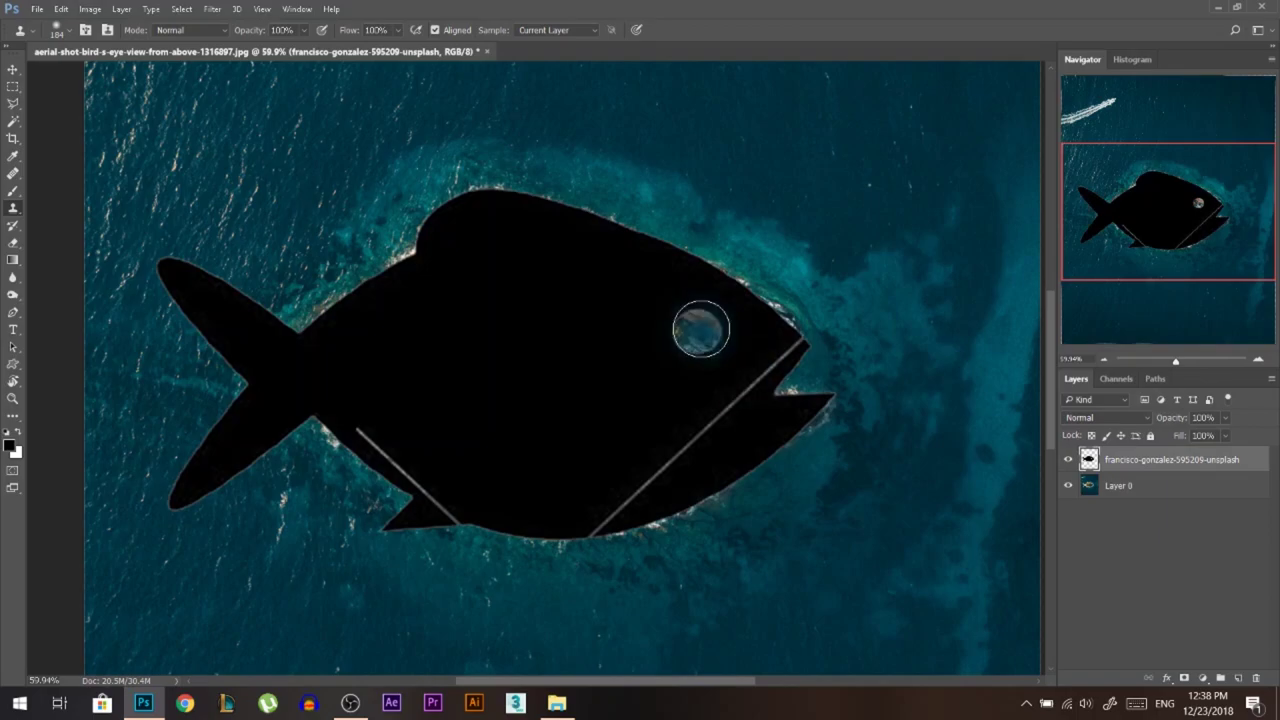
{"action": "left_click", "coordinate": [701, 329]}
{"action": "left_click", "coordinate": [15, 118]}
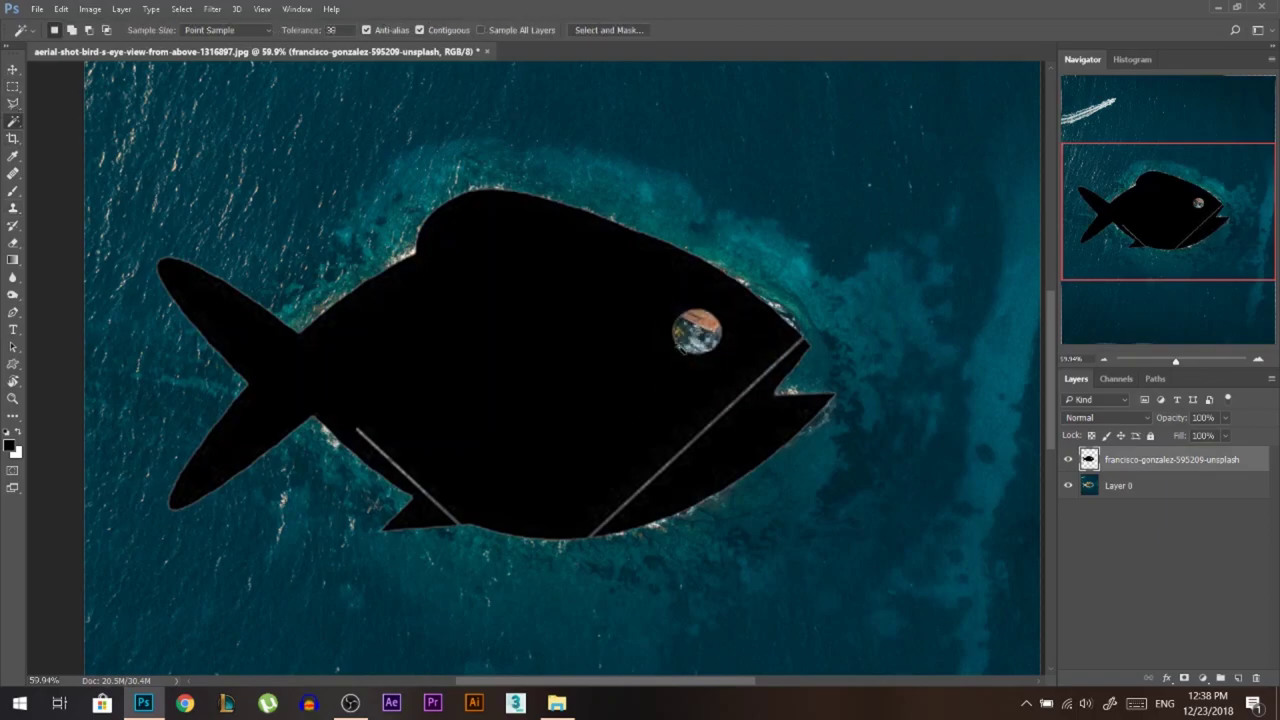
{"action": "left_click", "coordinate": [1068, 459]}
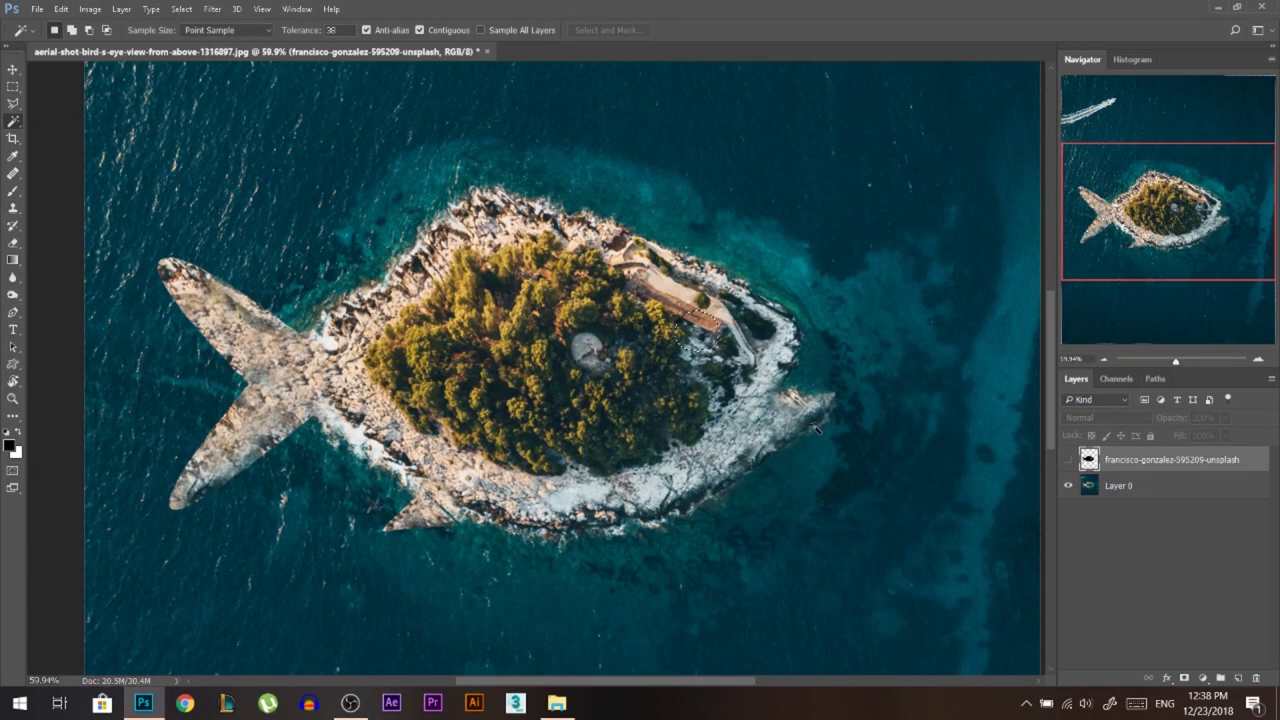
{"action": "scroll", "coordinate": [705, 403], "scroll_direction": "up", "scroll_amount": 4}
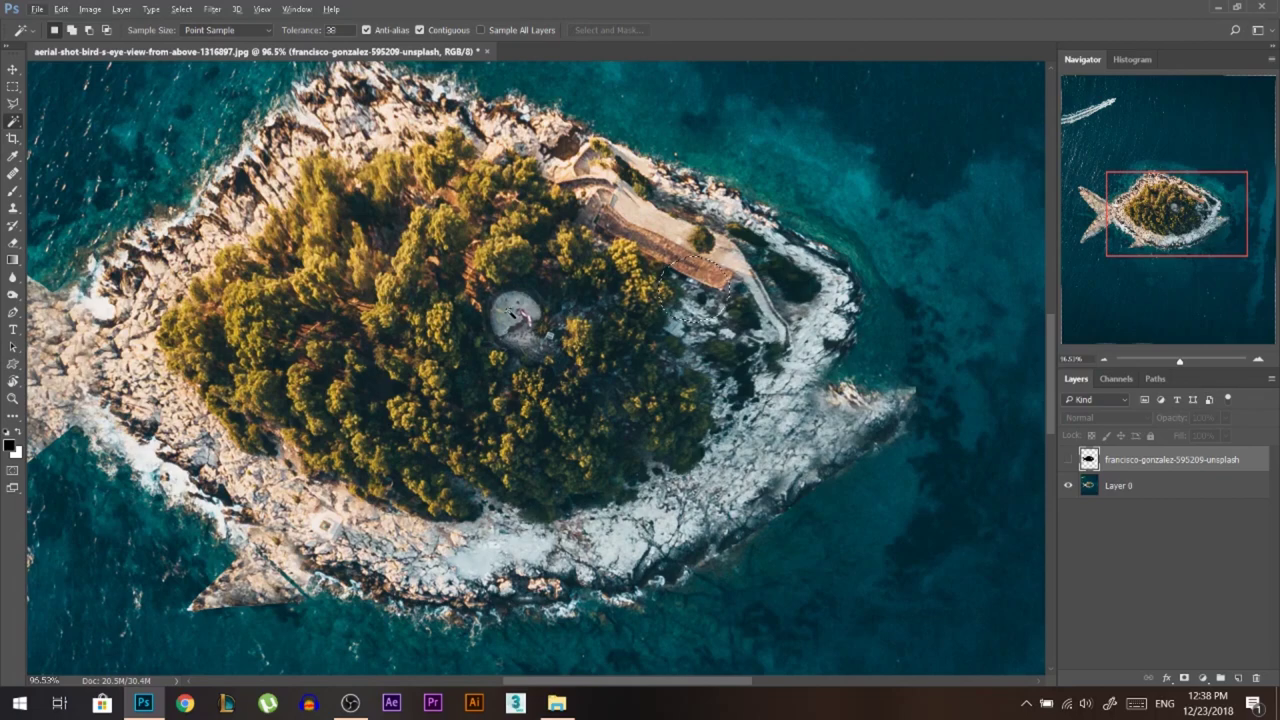
Clone the round stone platform from the forest on Layer 0 into the eye selection on the fish's head
{"action": "left_click", "coordinate": [1090, 487]}
{"action": "left_click", "coordinate": [14, 209]}
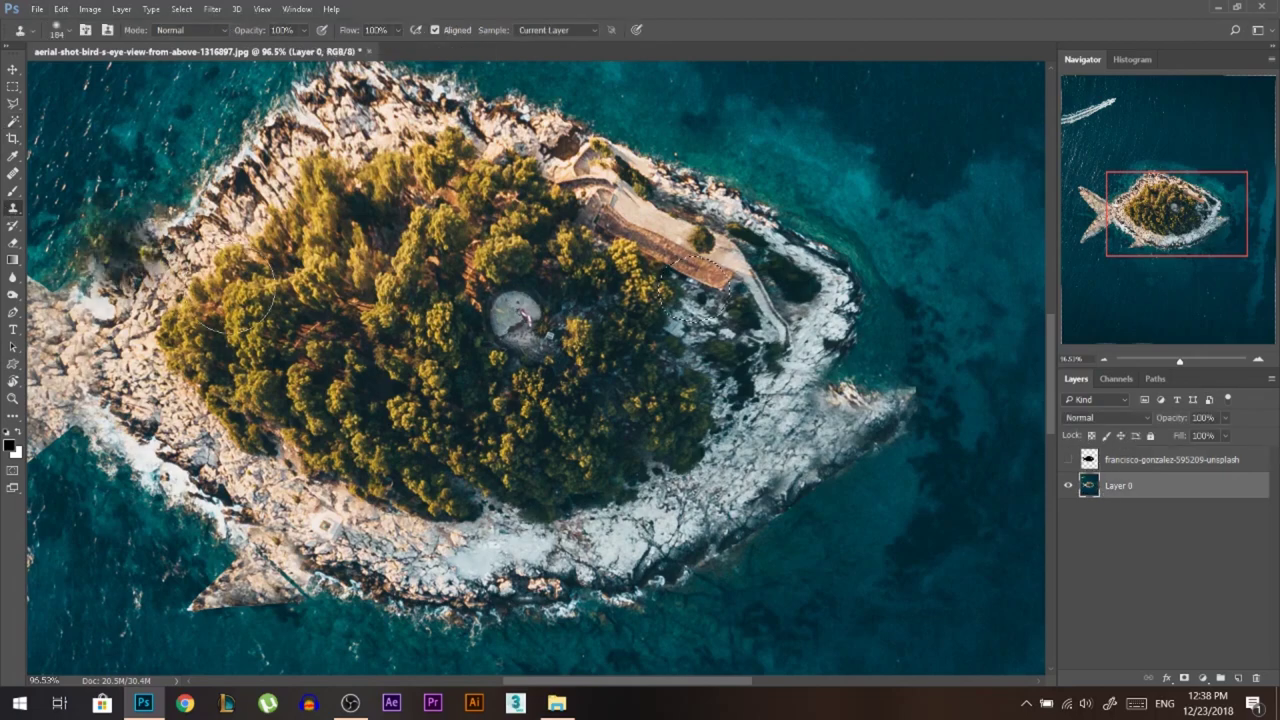
{"action": "right_click", "coordinate": [518, 326]}
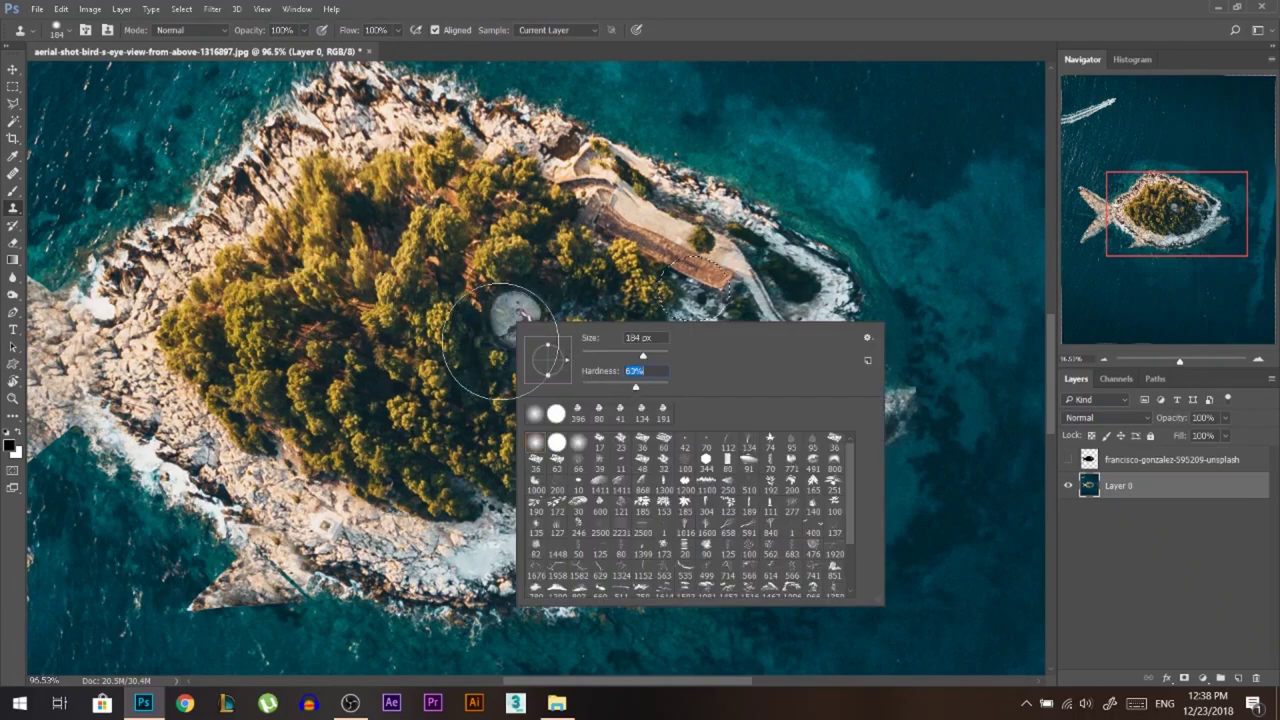
{"action": "left_click_drag", "start_coordinate": [490, 322], "coordinate": [493, 314], "text": "alt"}
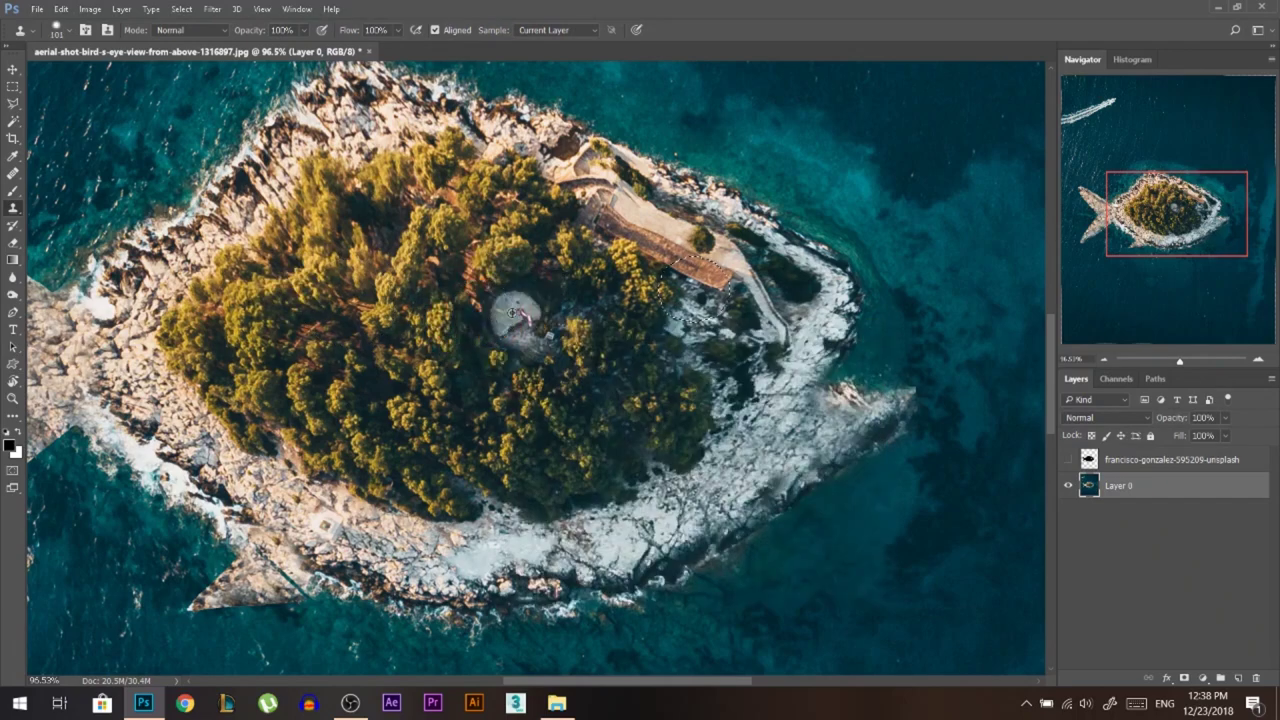
{"action": "left_click_drag", "start_coordinate": [520, 315], "coordinate": [519, 322]}
{"action": "left_click", "coordinate": [690, 288]}
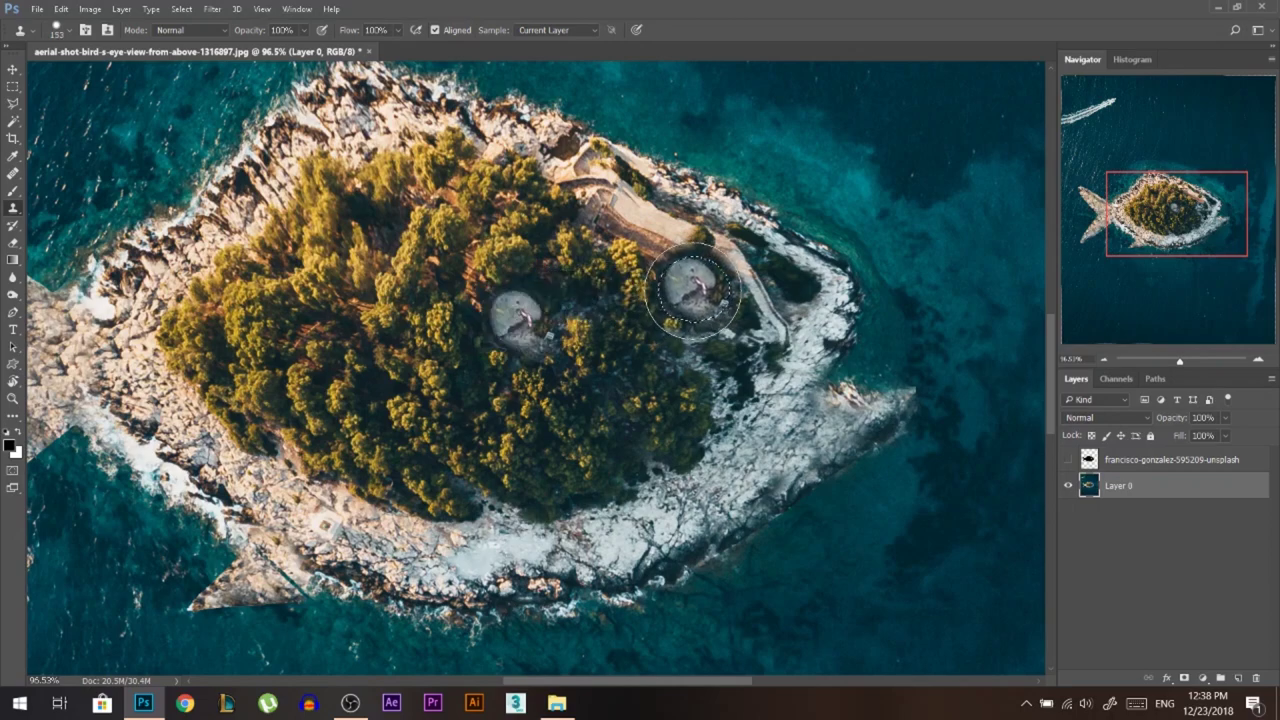
{"action": "scroll", "coordinate": [430, 442], "scroll_direction": "down", "scroll_amount": 5}
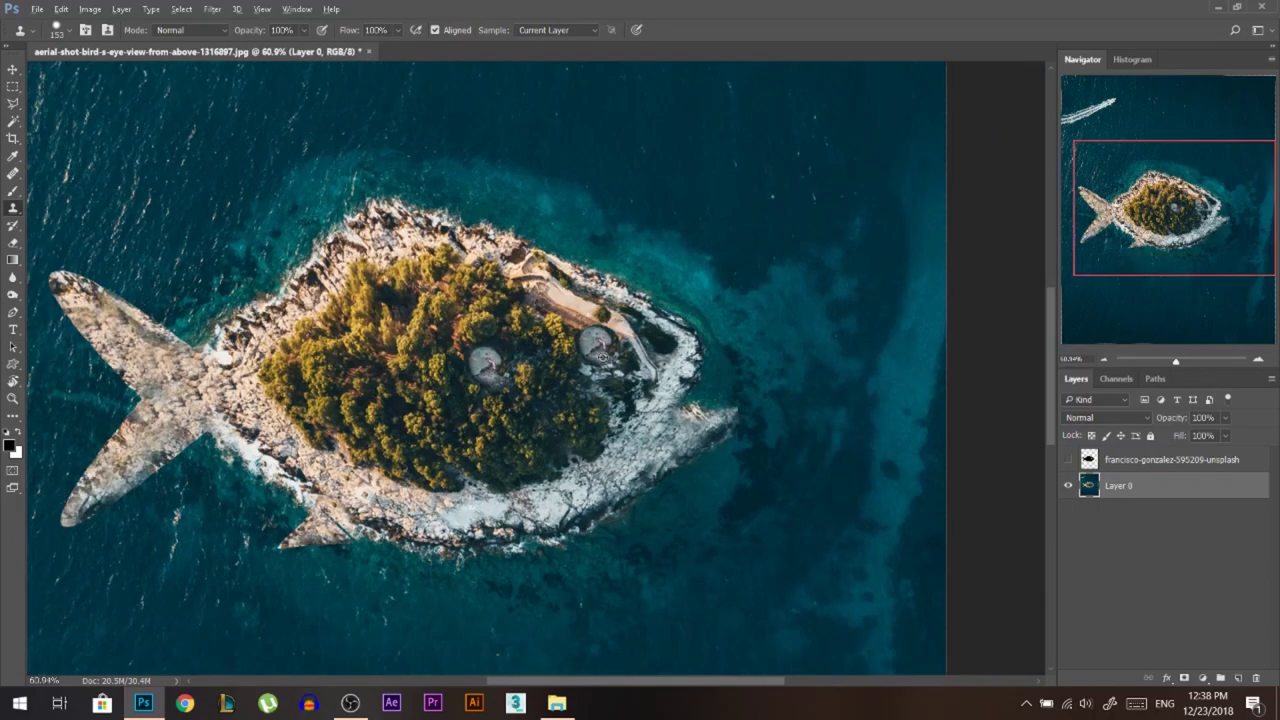
Try cloning trees over the original stone platform in the forest, and undo it
{"action": "scroll", "coordinate": [601, 353], "scroll_direction": "up", "scroll_amount": 3}
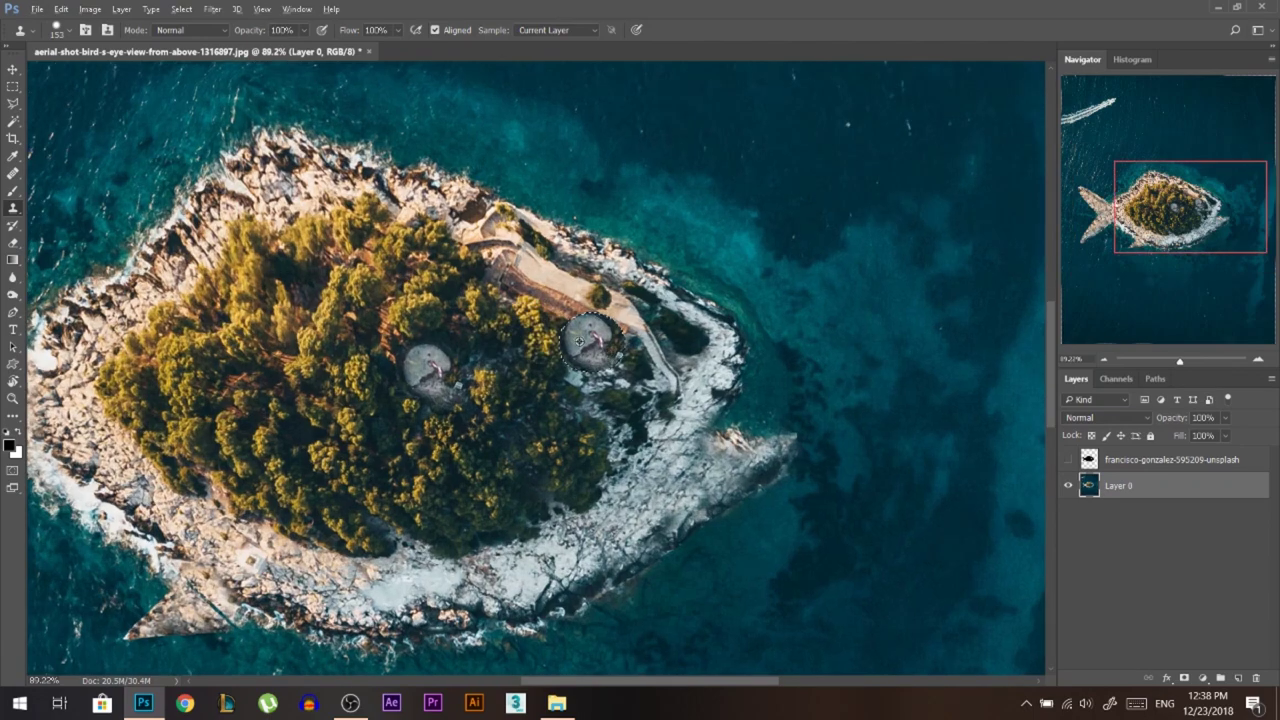
{"action": "scroll", "coordinate": [580, 341], "scroll_direction": "up", "scroll_amount": 2}
{"action": "key", "text": "ctrl+z"}
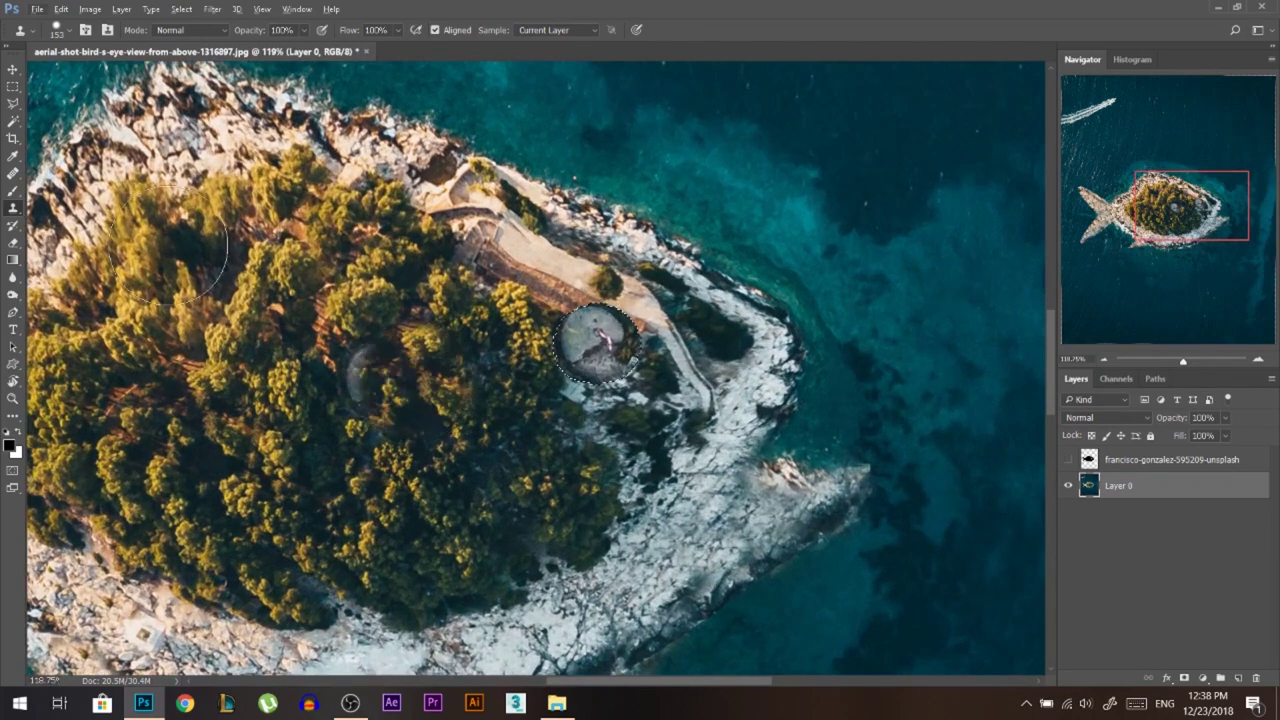
{"action": "key", "text": "ctrl+z"}
Shade the eye's edges on a new layer with a soft black brush at 69% opacity, and set the layer opacity to 89%
{"action": "key", "text": "v"}
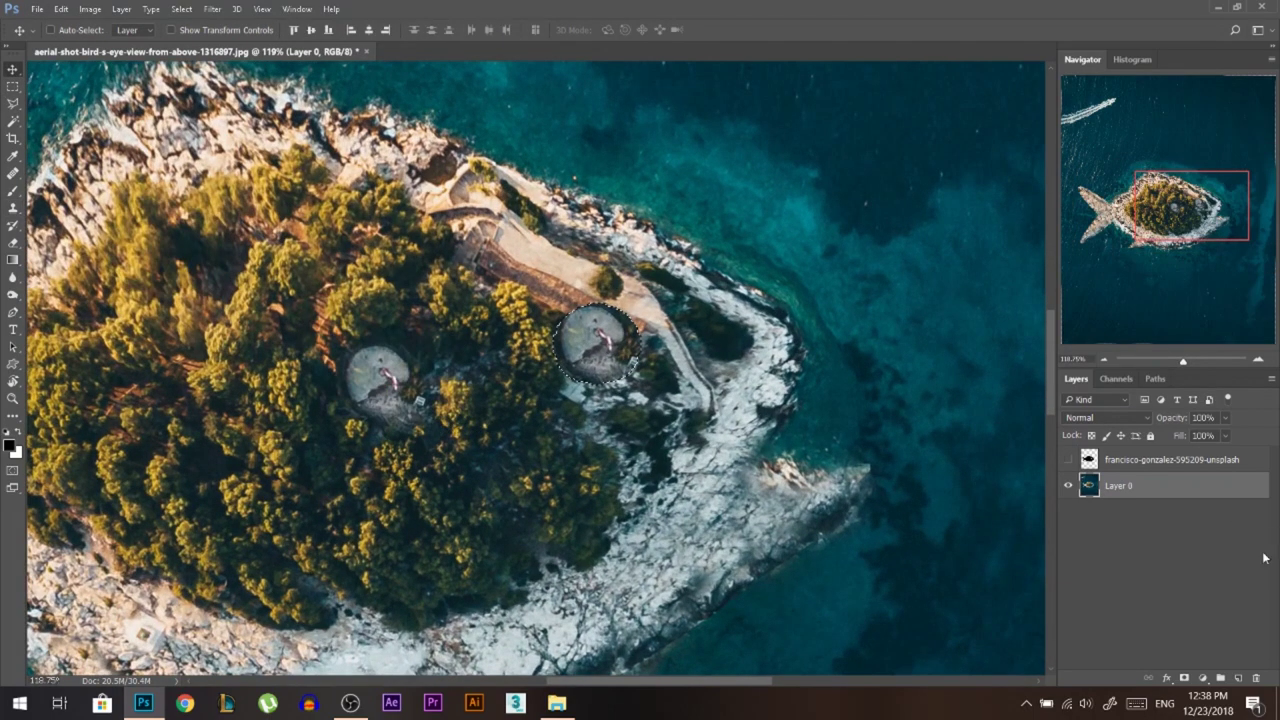
{"action": "left_click", "coordinate": [1238, 680]}
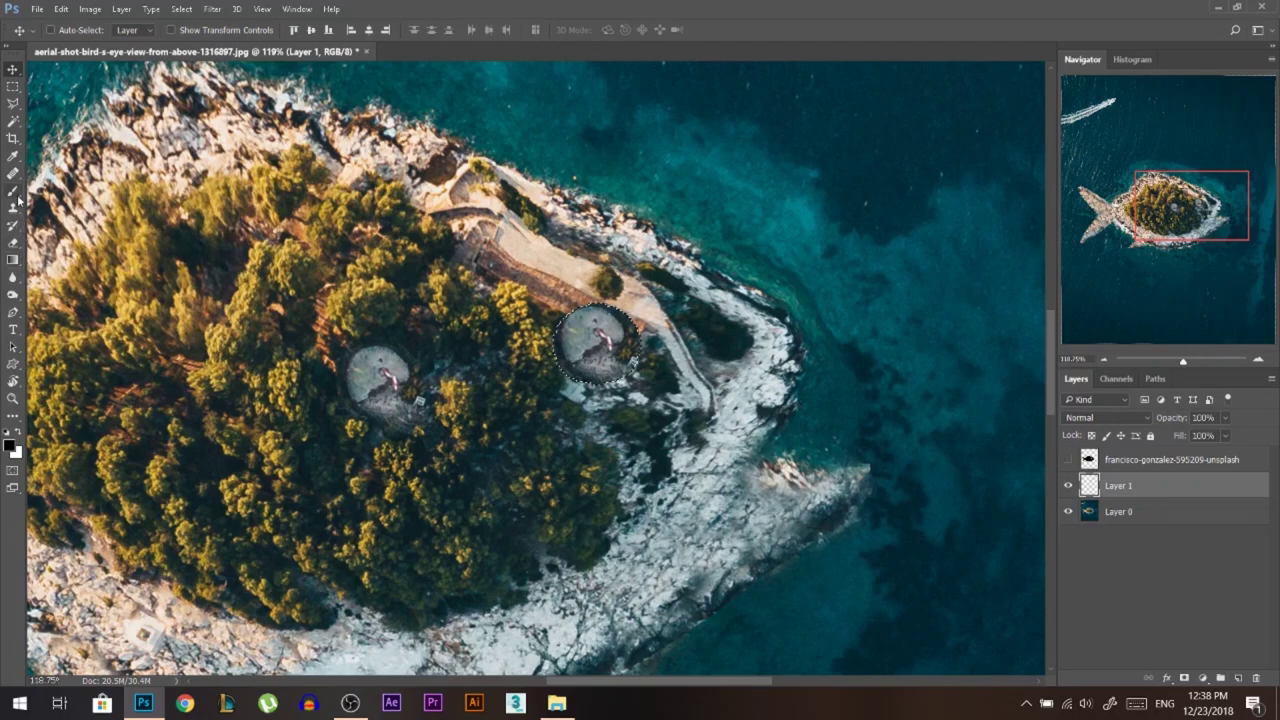
{"action": "left_click", "coordinate": [15, 193]}
{"action": "right_click", "coordinate": [550, 343]}
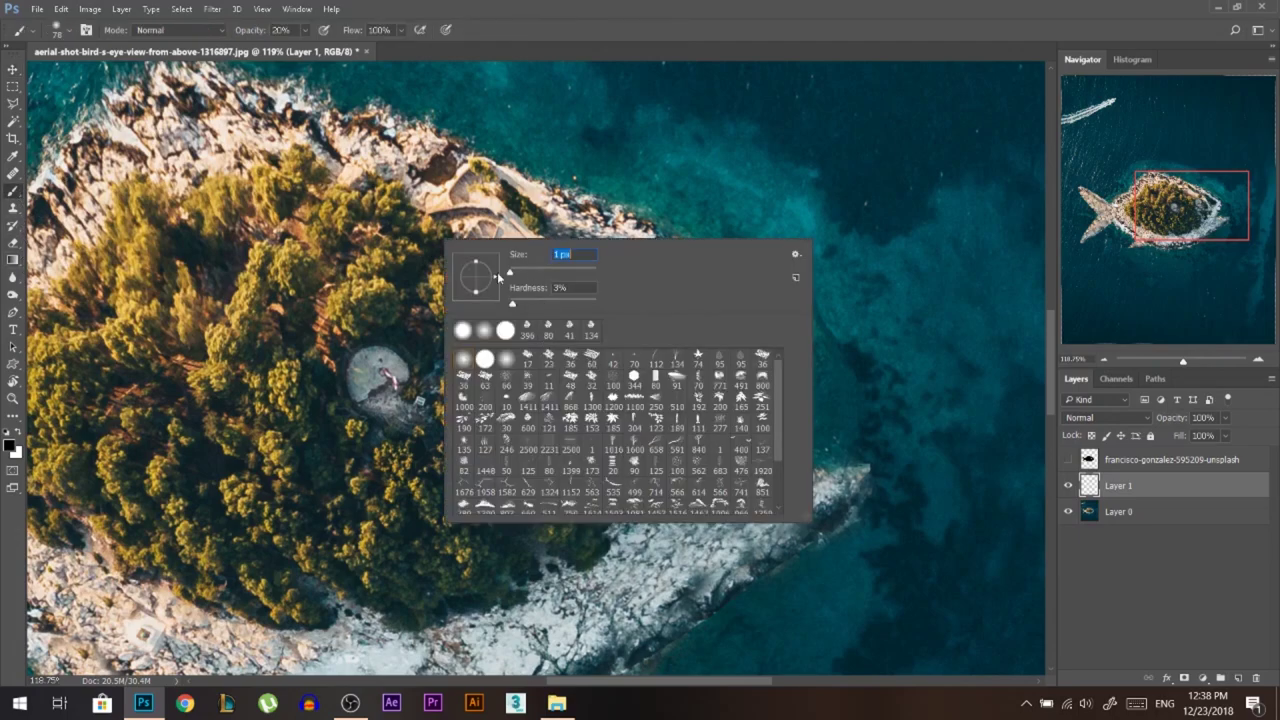
{"action": "left_click_drag", "start_coordinate": [248, 30], "coordinate": [297, 30]}
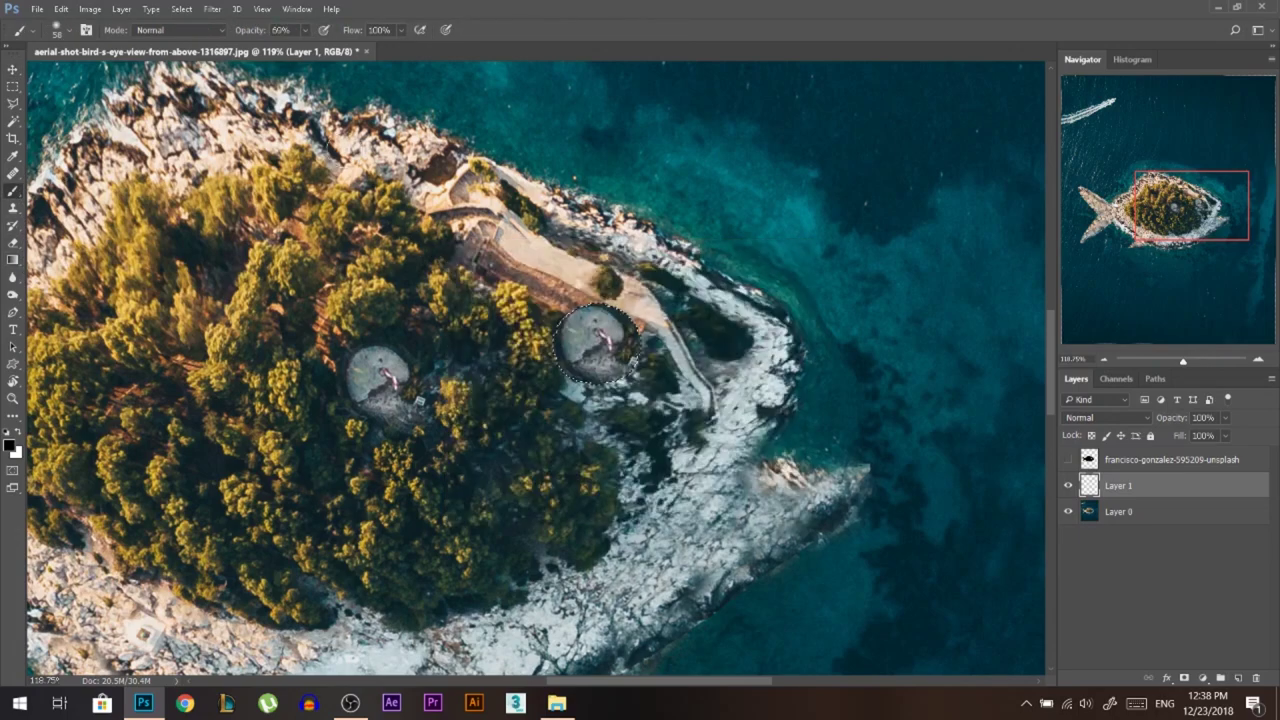
{"action": "right_click", "coordinate": [411, 217], "text": "alt"}
{"action": "mouse_move", "coordinate": [625, 245]}
{"action": "left_mouse_down"}
{"action": "mouse_move", "coordinate": [620, 278]}
{"action": "mouse_move", "coordinate": [509, 391]}
{"action": "left_mouse_up"}
{"action": "right_click", "coordinate": [561, 429], "text": "alt"}
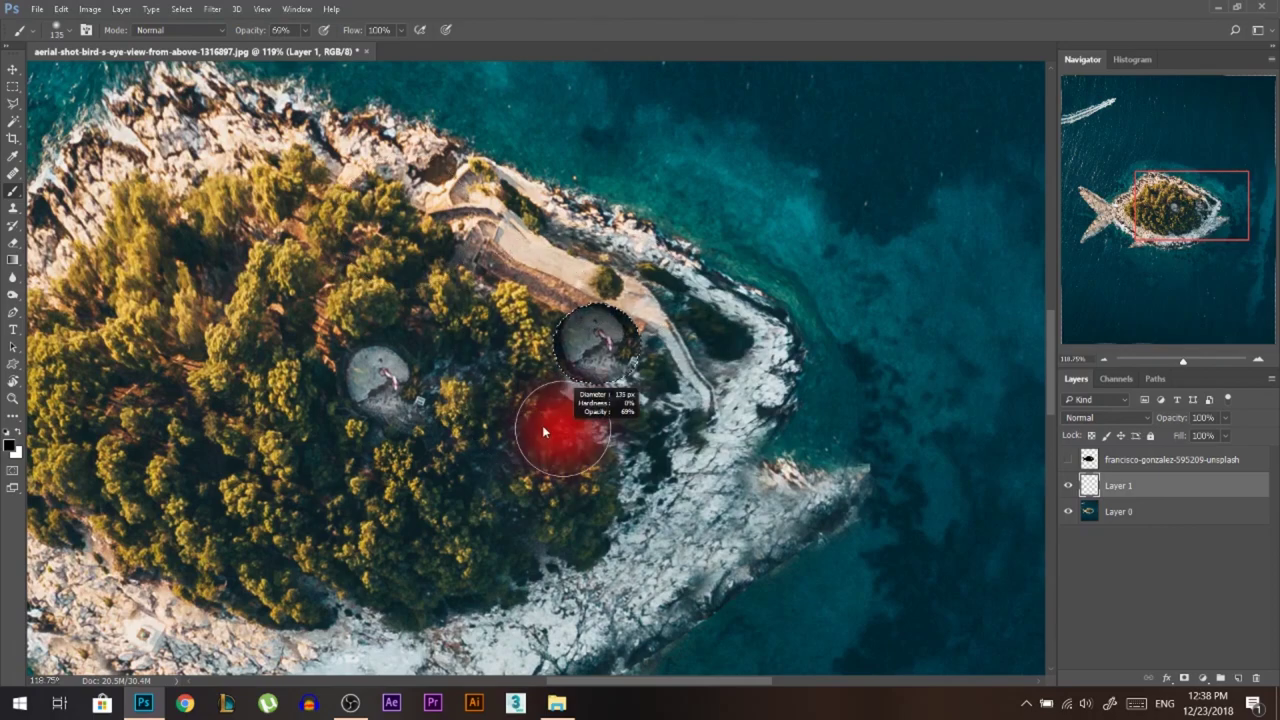
{"action": "mouse_move", "coordinate": [568, 438]}
{"action": "left_mouse_down"}
{"action": "mouse_move", "coordinate": [547, 341]}
{"action": "mouse_move", "coordinate": [601, 258]}
{"action": "left_mouse_up"}
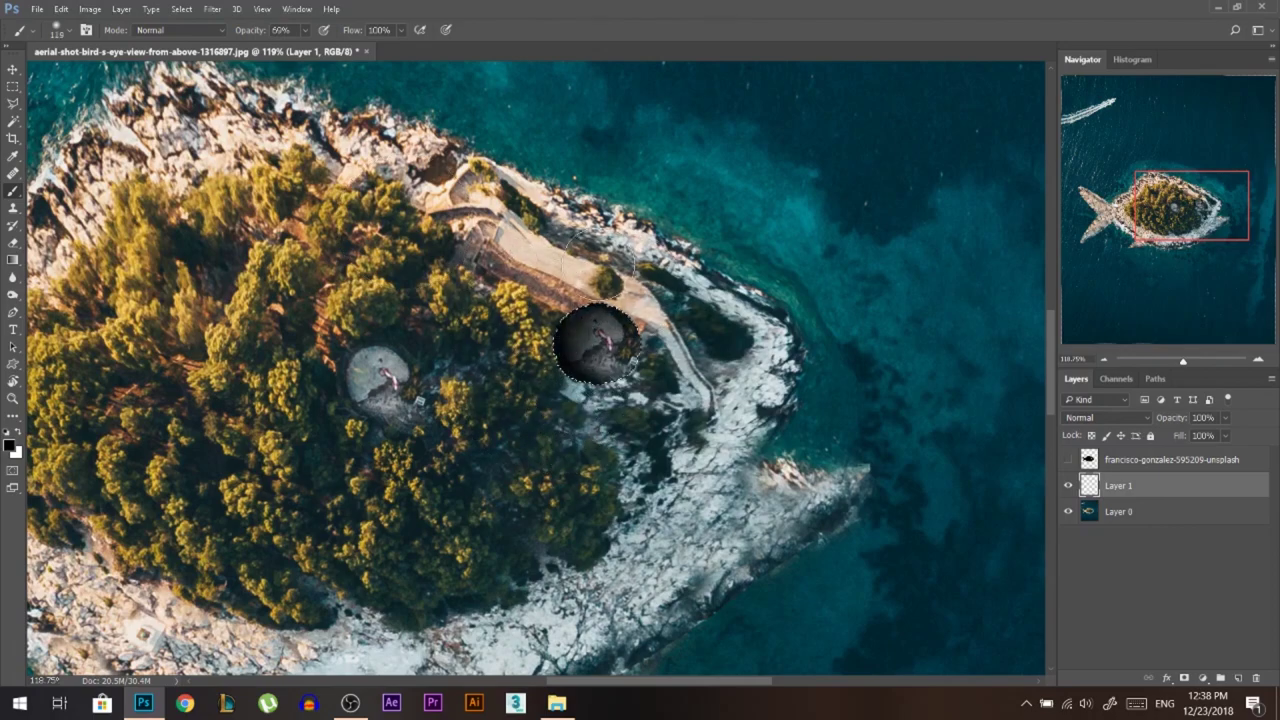
{"action": "scroll", "coordinate": [745, 350], "scroll_direction": "down", "scroll_amount": 5}
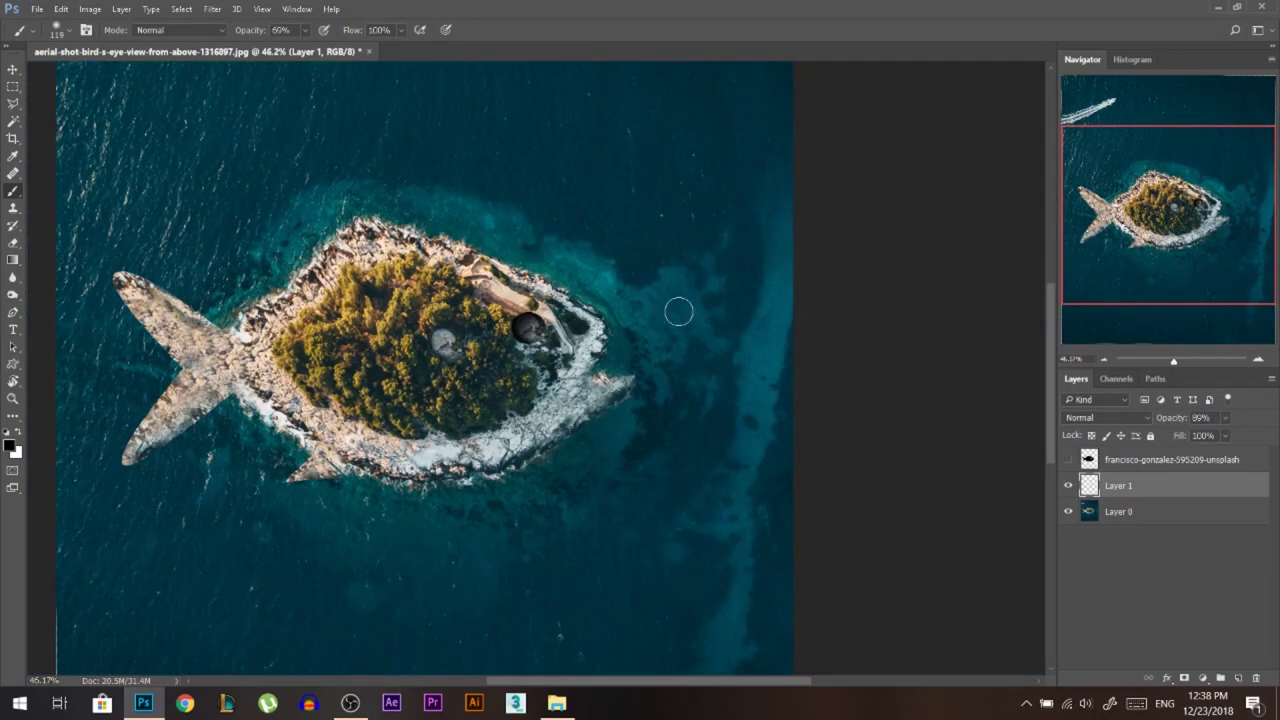
{"action": "left_click", "coordinate": [11, 69]}
Clone trees over the original stone platform in the middle of the forest on Layer 0
{"action": "scroll", "coordinate": [281, 234], "scroll_direction": "up", "scroll_amount": 5}
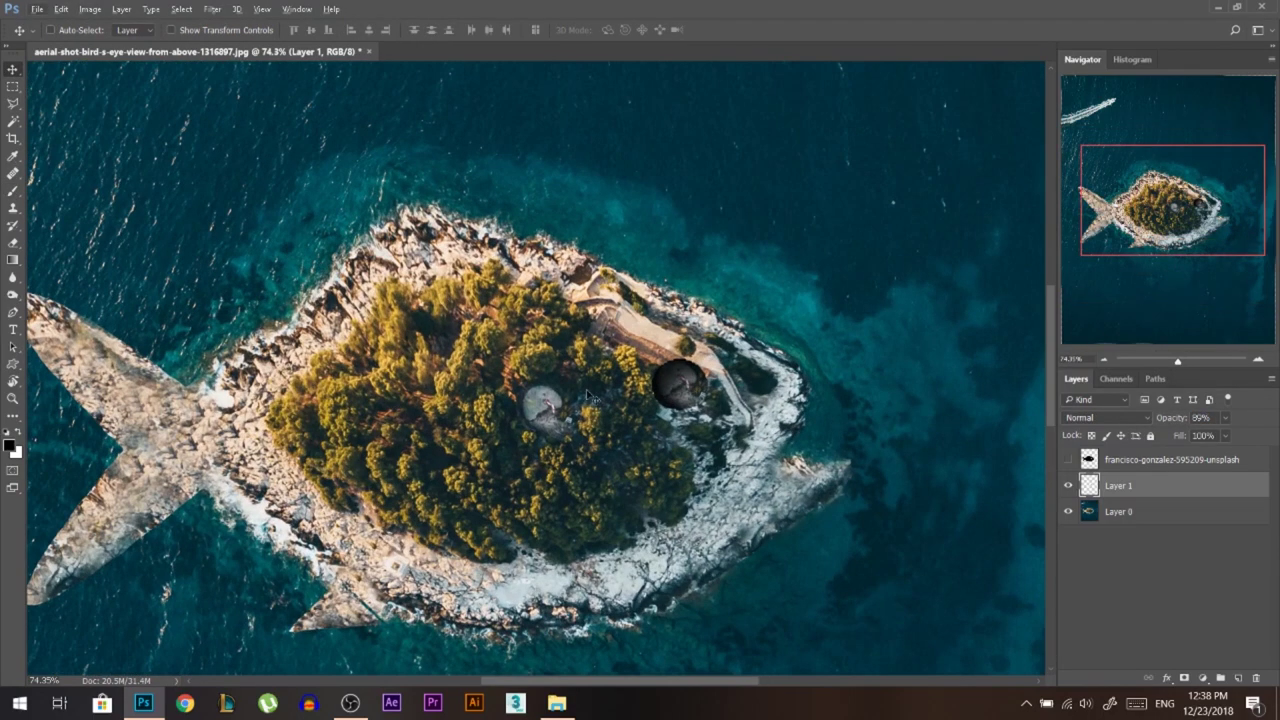
{"action": "left_click", "coordinate": [1139, 513]}
{"action": "key", "text": "s"}
{"action": "left_click_drag", "start_coordinate": [436, 379], "coordinate": [436, 372]}
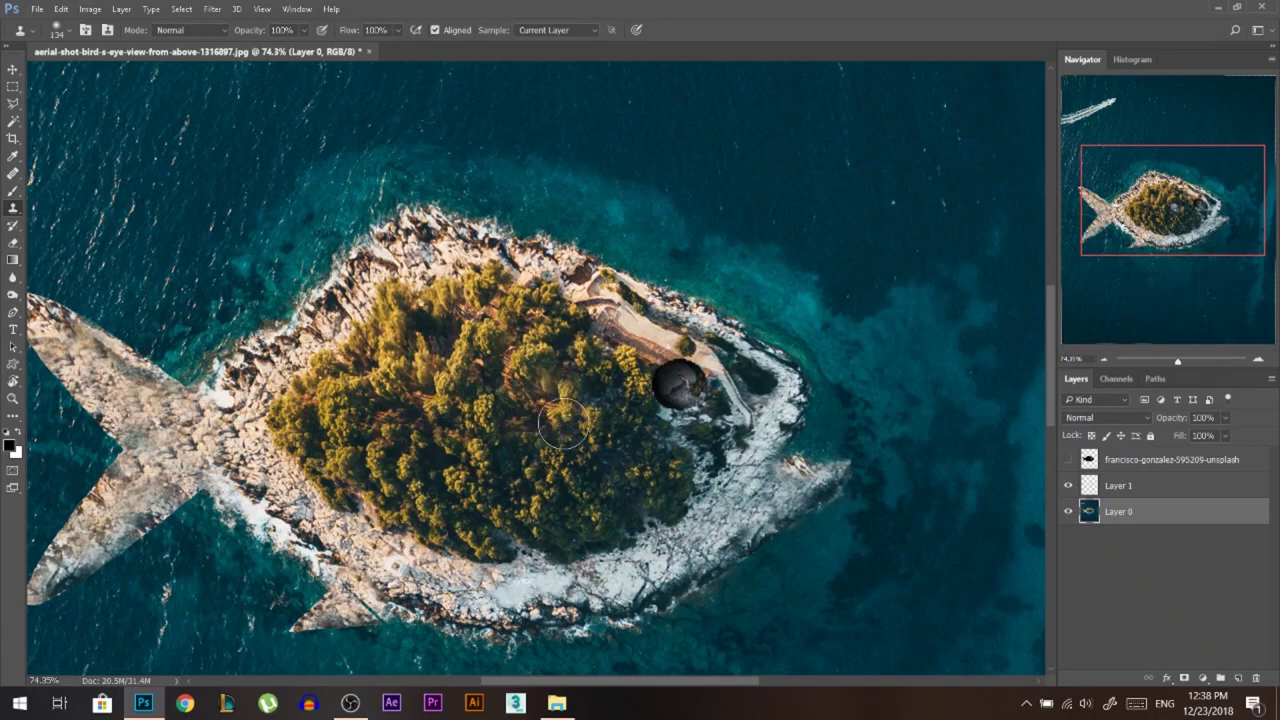
Clone open water over the boat and its white wake to remove them from the sea
{"action": "scroll", "coordinate": [729, 465], "scroll_direction": "down", "scroll_amount": 1}
{"action": "scroll", "coordinate": [575, 380], "scroll_direction": "down", "scroll_amount": 1}
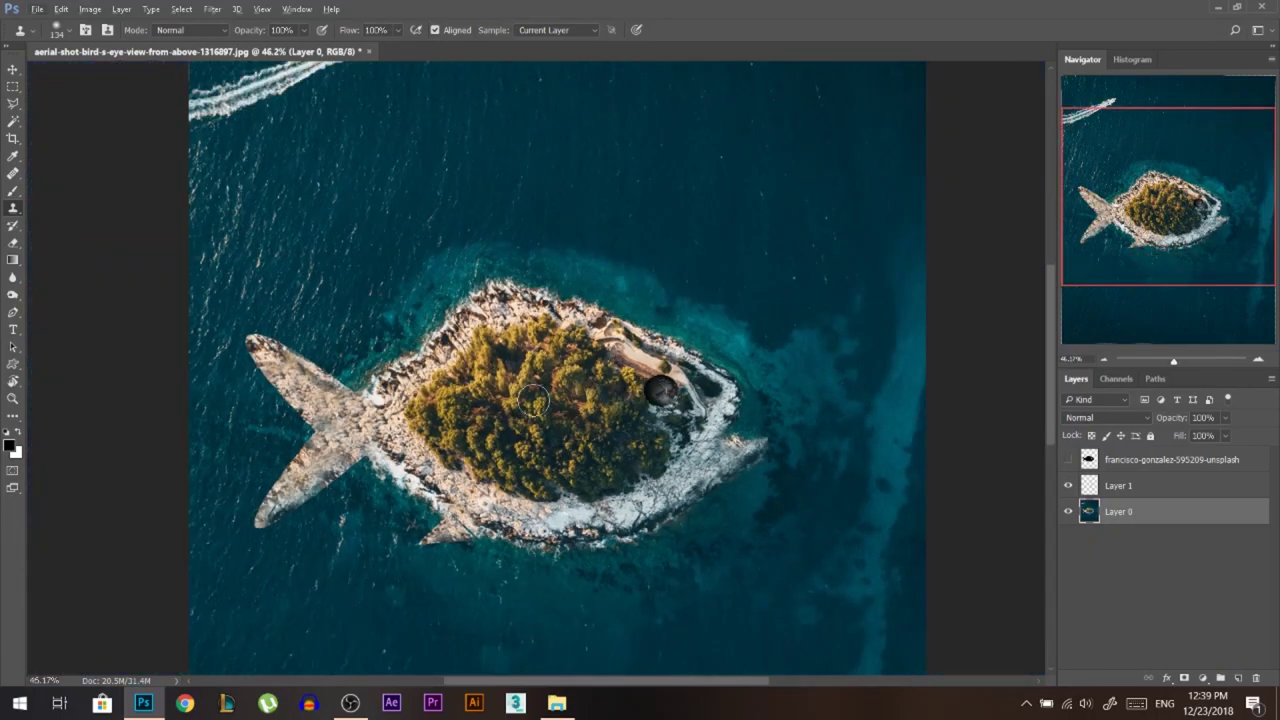
{"action": "scroll", "coordinate": [636, 400], "scroll_direction": "down", "scroll_amount": 1}
{"action": "left_click_drag", "start_coordinate": [428, 156], "coordinate": [445, 155]}
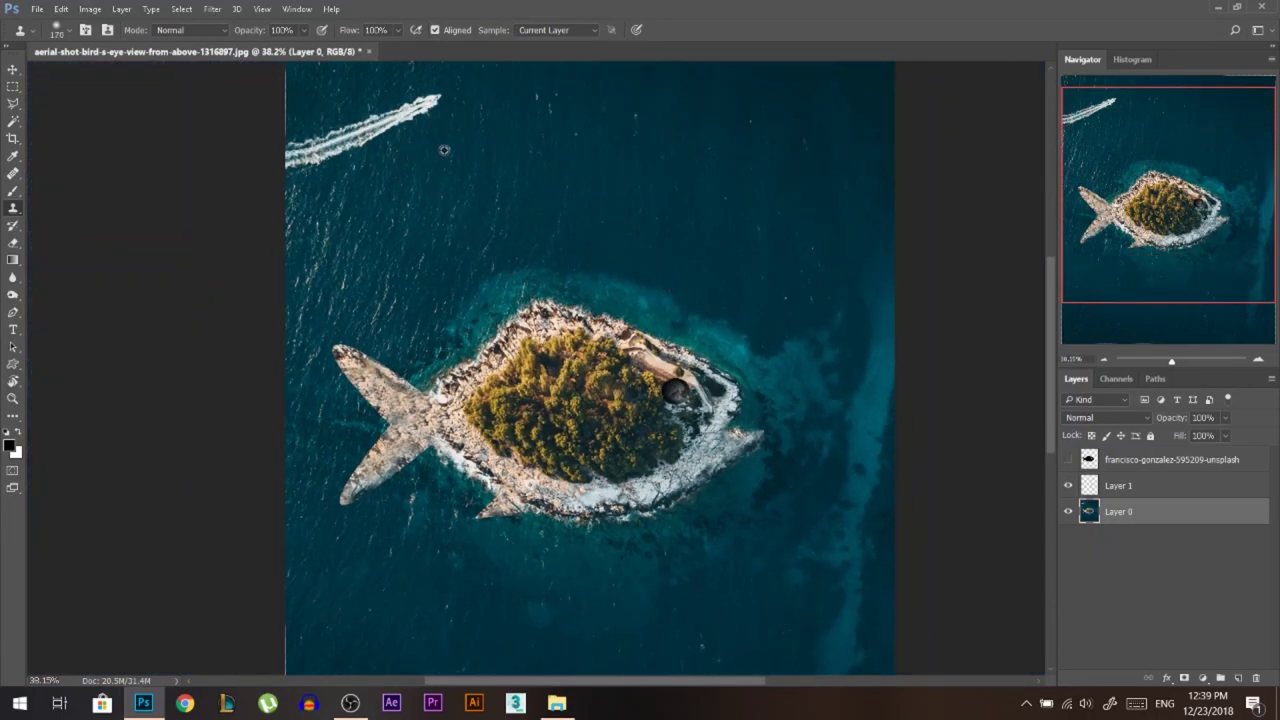
{"action": "left_click_drag", "start_coordinate": [390, 118], "coordinate": [284, 158]}
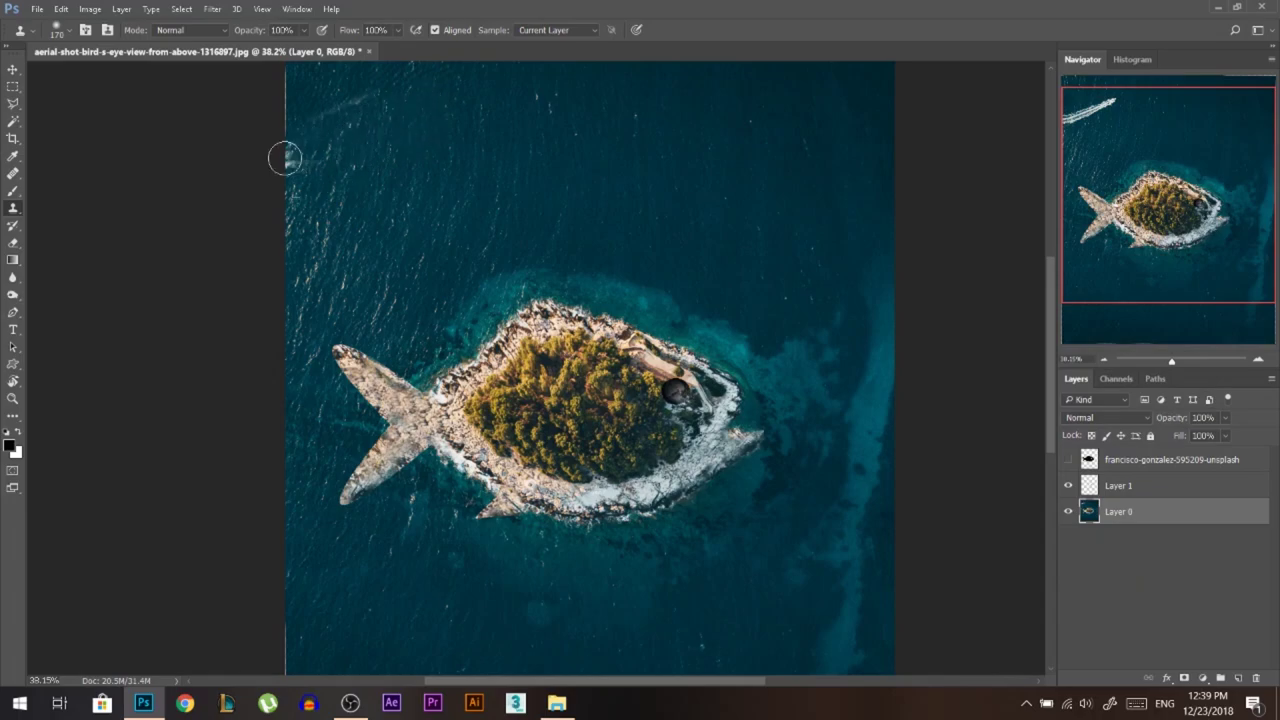
Choose the 600 px textured foliage-like brush tip for the Clone Stamp
{"action": "scroll", "coordinate": [500, 356], "scroll_direction": "up", "scroll_amount": 10}
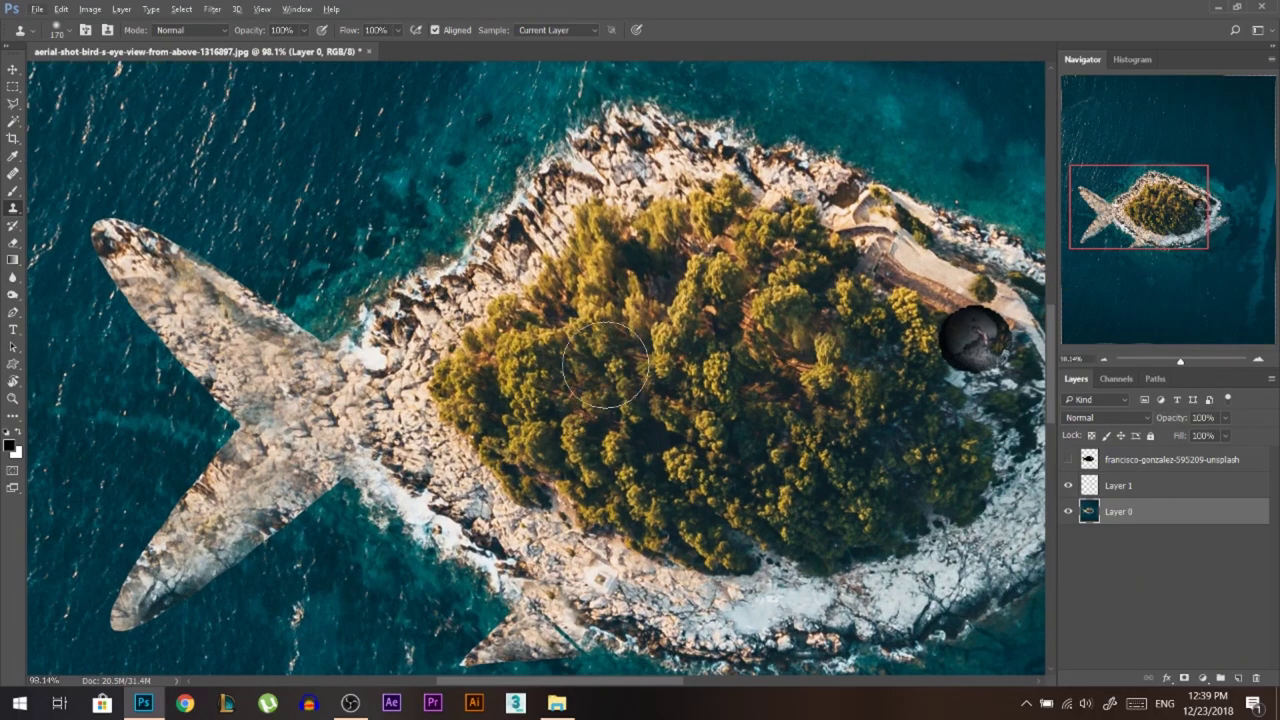
{"action": "scroll", "coordinate": [590, 362], "scroll_direction": "down", "scroll_amount": 3}
{"action": "scroll", "coordinate": [569, 368], "scroll_direction": "up", "scroll_amount": 2}
{"action": "right_click", "coordinate": [858, 392]}
{"action": "scroll", "coordinate": [657, 527], "scroll_direction": "down", "scroll_amount": 3}
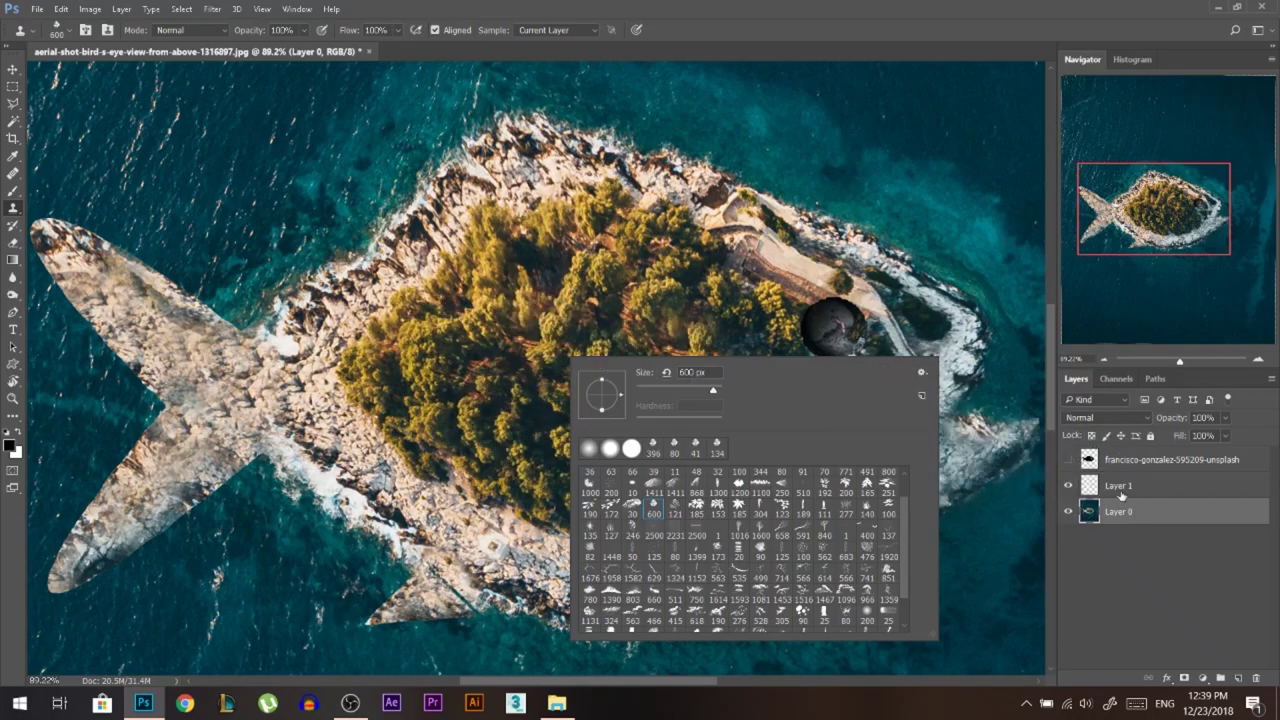
Add a new layer and try cloning trees onto the rocks above the forest, undoing the strokes
{"action": "left_click", "coordinate": [1238, 675]}
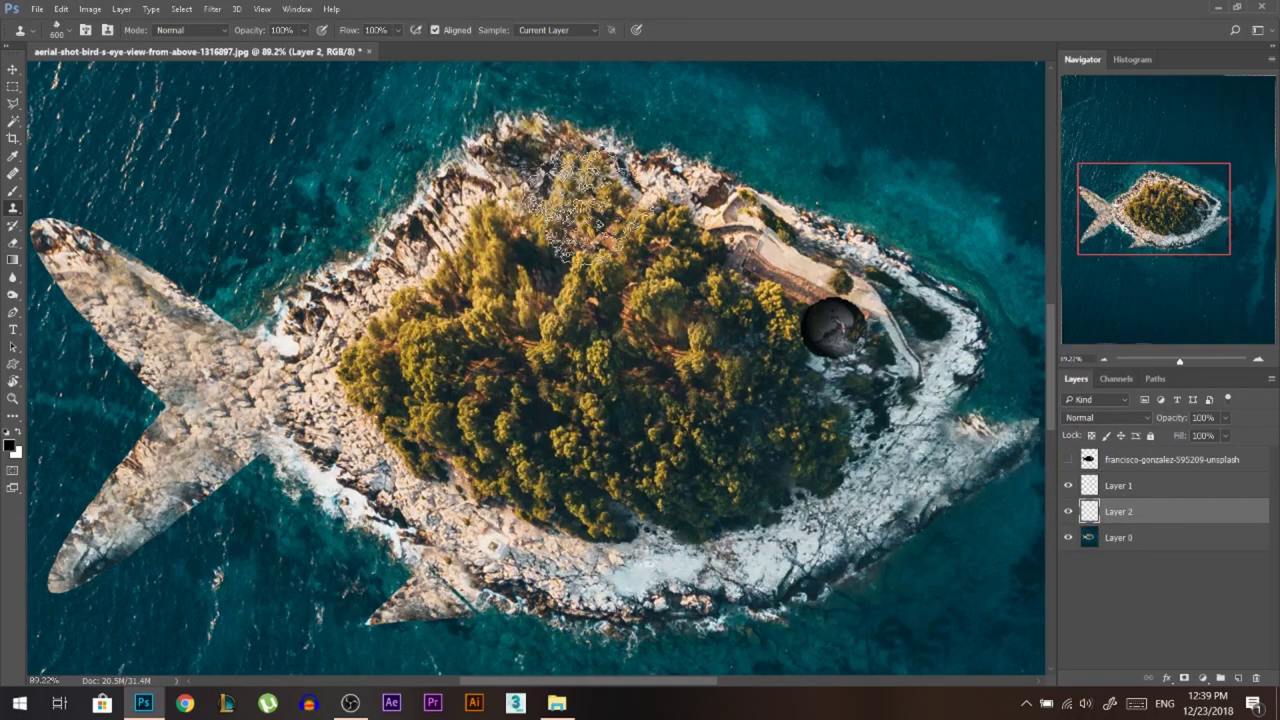
{"action": "key", "text": "ctrl+alt+z"}
{"action": "key", "text": "ctrl+alt+z"}
Try the 600 px textured tip with the Brush tool at 100% opacity, and delete the new empty layer
{"action": "key", "text": "b"}
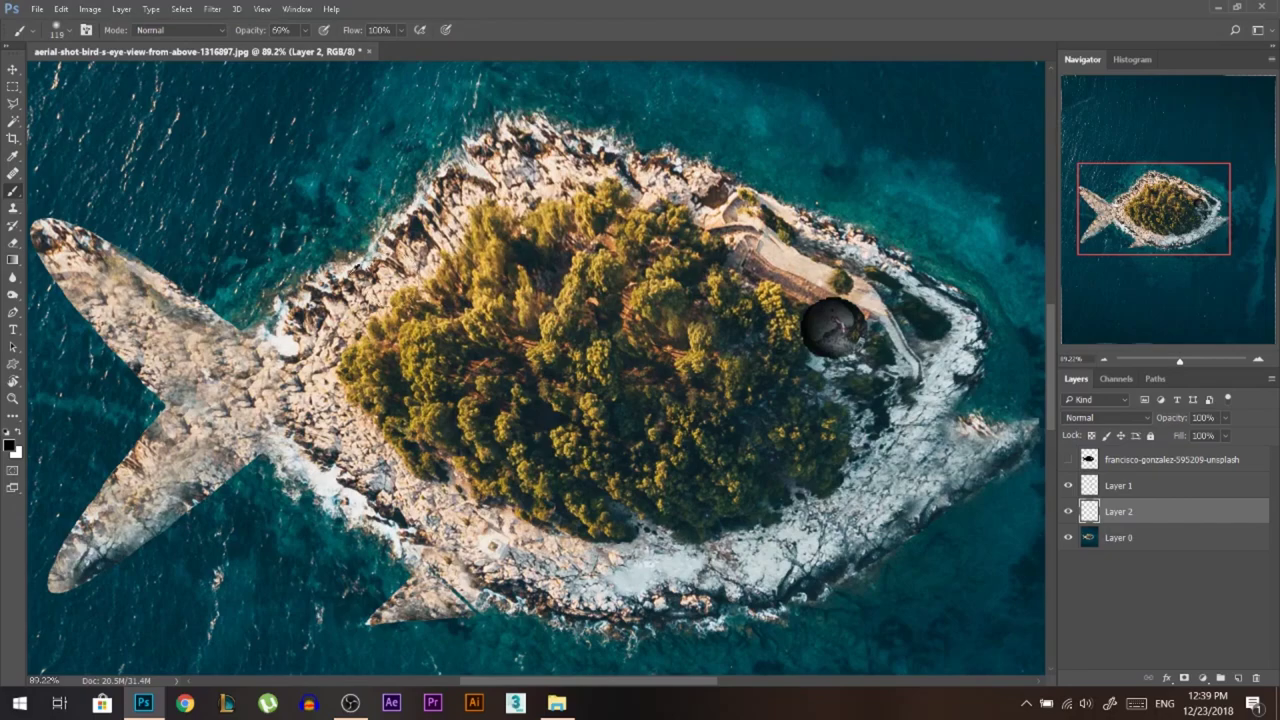
{"action": "right_click", "coordinate": [434, 244]}
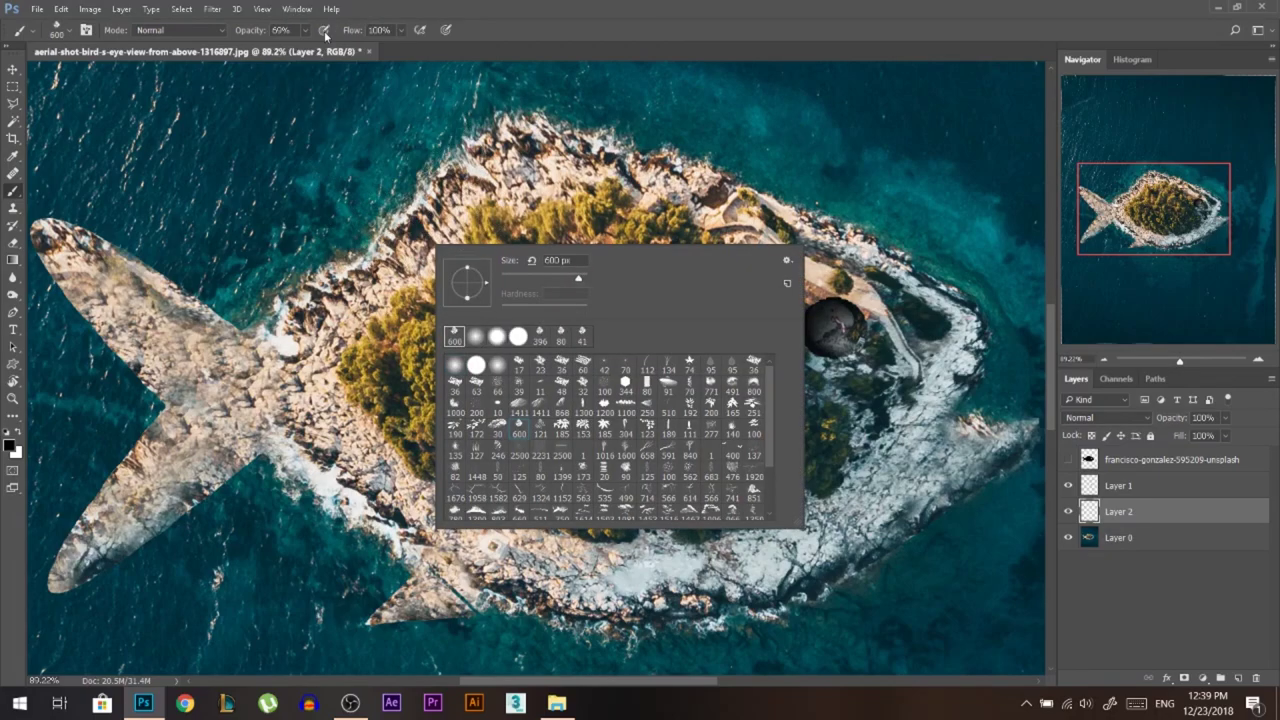
{"action": "left_click_drag", "start_coordinate": [262, 36], "coordinate": [314, 36]}
{"action": "mouse_move", "coordinate": [520, 290]}
{"action": "left_mouse_down"}
{"action": "mouse_move", "coordinate": [326, 254]}
{"action": "mouse_move", "coordinate": [891, 337]}
{"action": "mouse_move", "coordinate": [495, 515]}
{"action": "mouse_move", "coordinate": [130, 575]}
{"action": "mouse_move", "coordinate": [477, 471]}
{"action": "left_mouse_up"}
{"action": "key", "text": "Delete"}
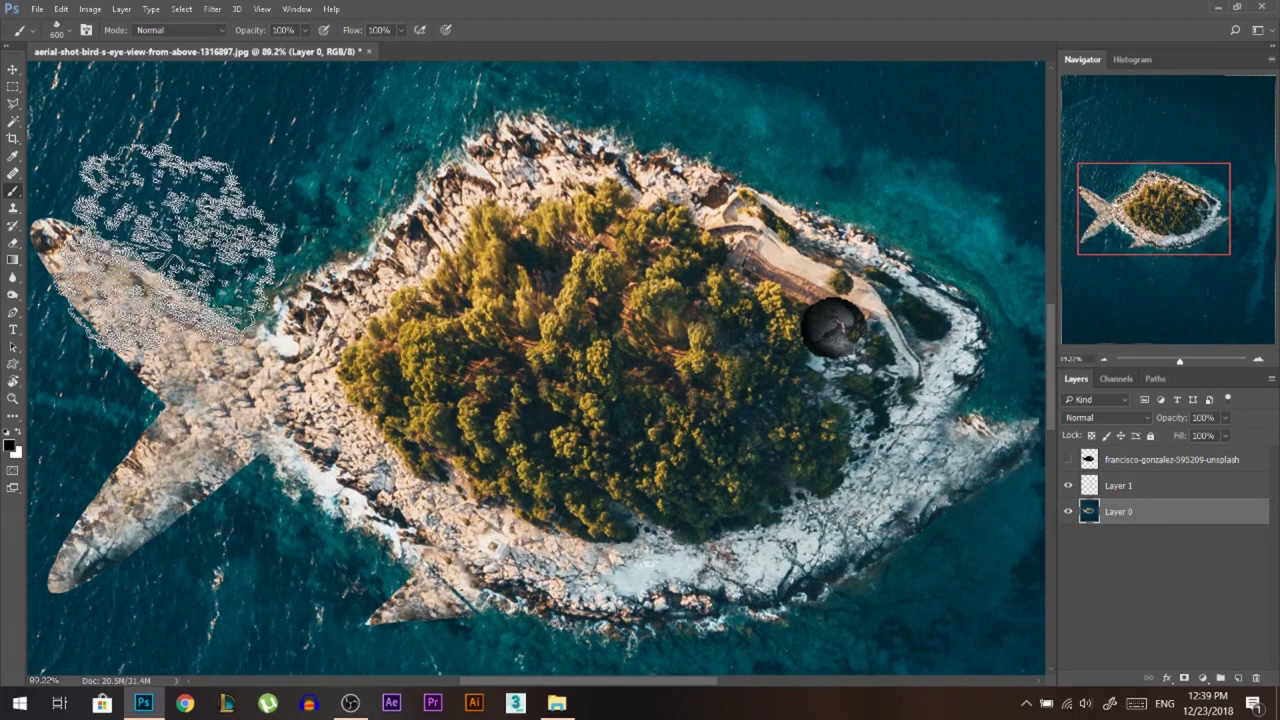
Clone trees on Layer 0 with the textured tip from the forest across the tail base and along the upper tail lobe
{"action": "key", "text": "s"}
{"action": "left_click_drag", "start_coordinate": [517, 268], "coordinate": [390, 268]}
{"action": "mouse_move", "coordinate": [535, 307]}
{"action": "left_mouse_down"}
{"action": "mouse_move", "coordinate": [518, 307]}
{"action": "mouse_move", "coordinate": [491, 352]}
{"action": "left_mouse_up"}
{"action": "scroll", "coordinate": [528, 346], "scroll_direction": "down", "scroll_amount": 3}
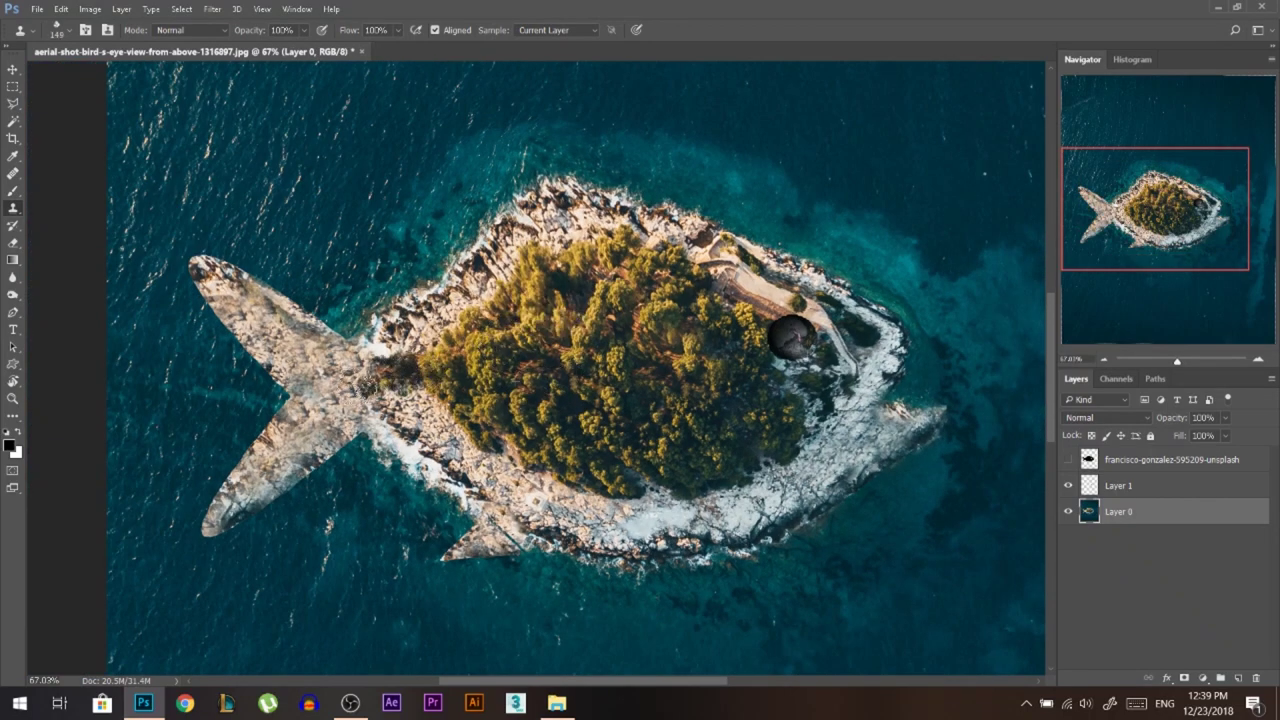
{"action": "mouse_move", "coordinate": [355, 375]}
{"action": "left_mouse_down"}
{"action": "mouse_move", "coordinate": [325, 411]}
{"action": "mouse_move", "coordinate": [348, 411]}
{"action": "mouse_move", "coordinate": [355, 384]}
{"action": "mouse_move", "coordinate": [393, 379]}
{"action": "mouse_move", "coordinate": [432, 409]}
{"action": "mouse_move", "coordinate": [420, 371]}
{"action": "mouse_move", "coordinate": [462, 346]}
{"action": "mouse_move", "coordinate": [377, 384]}
{"action": "mouse_move", "coordinate": [521, 358]}
{"action": "left_mouse_up"}
{"action": "left_click_drag", "start_coordinate": [310, 350], "coordinate": [252, 322]}
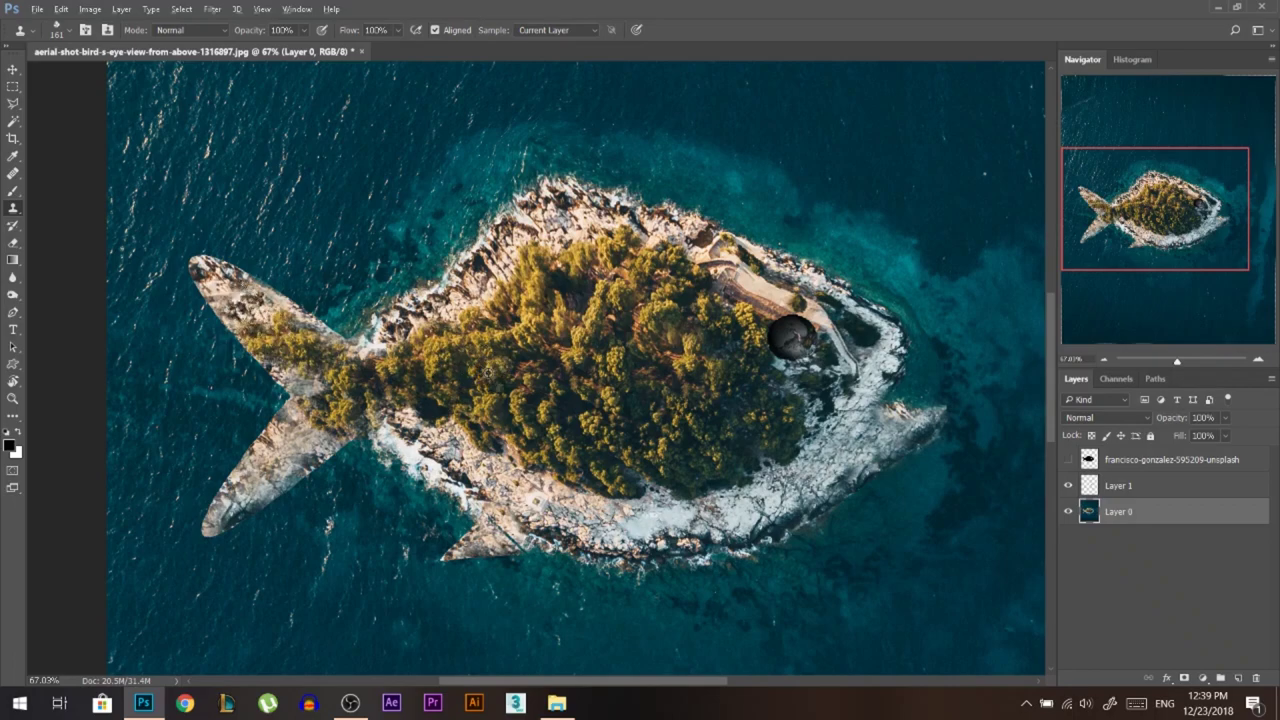
{"action": "mouse_move", "coordinate": [324, 364]}
{"action": "left_mouse_down"}
{"action": "mouse_move", "coordinate": [240, 305]}
{"action": "mouse_move", "coordinate": [244, 316]}
{"action": "left_mouse_up"}
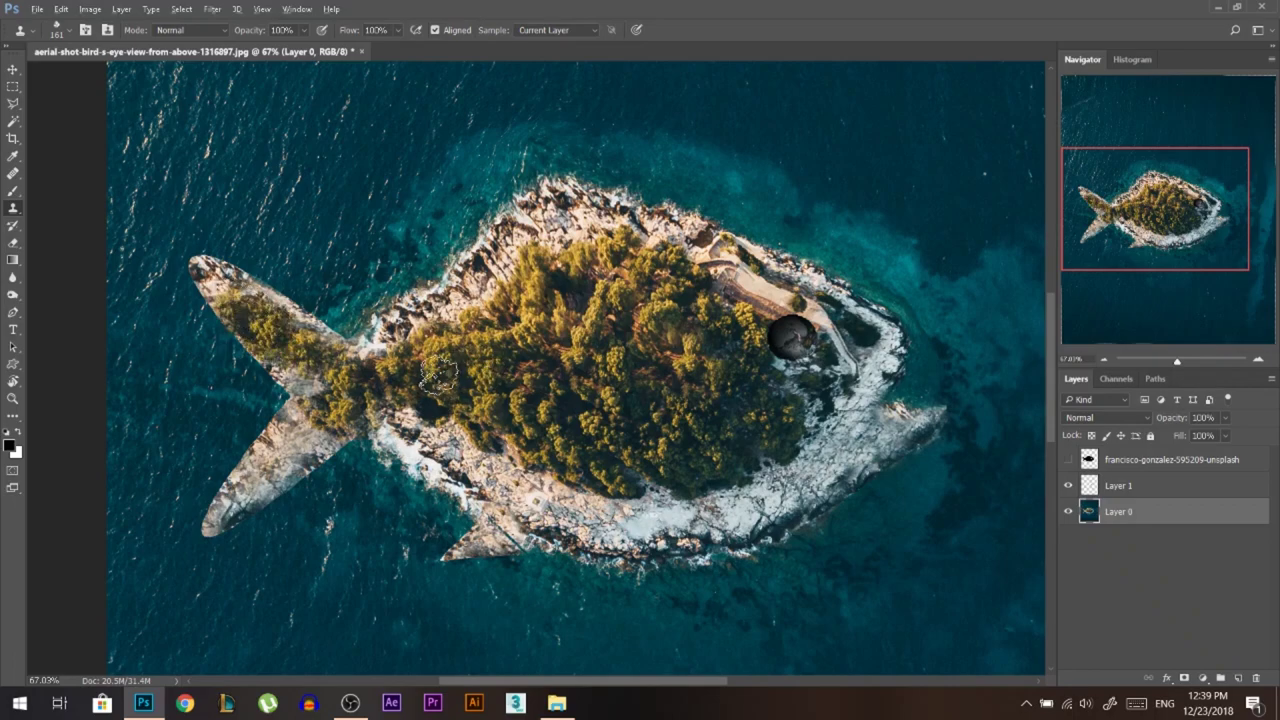
Clone trees from the forest onto the lower tail lobe and fill the remaining gaps around the tail base
{"action": "mouse_move", "coordinate": [438, 374]}
{"action": "left_mouse_down"}
{"action": "mouse_move", "coordinate": [332, 404]}
{"action": "mouse_move", "coordinate": [284, 451]}
{"action": "mouse_move", "coordinate": [265, 451]}
{"action": "mouse_move", "coordinate": [262, 431]}
{"action": "mouse_move", "coordinate": [251, 484]}
{"action": "mouse_move", "coordinate": [380, 402]}
{"action": "left_mouse_up"}
{"action": "left_click", "coordinate": [523, 340], "text": "alt"}
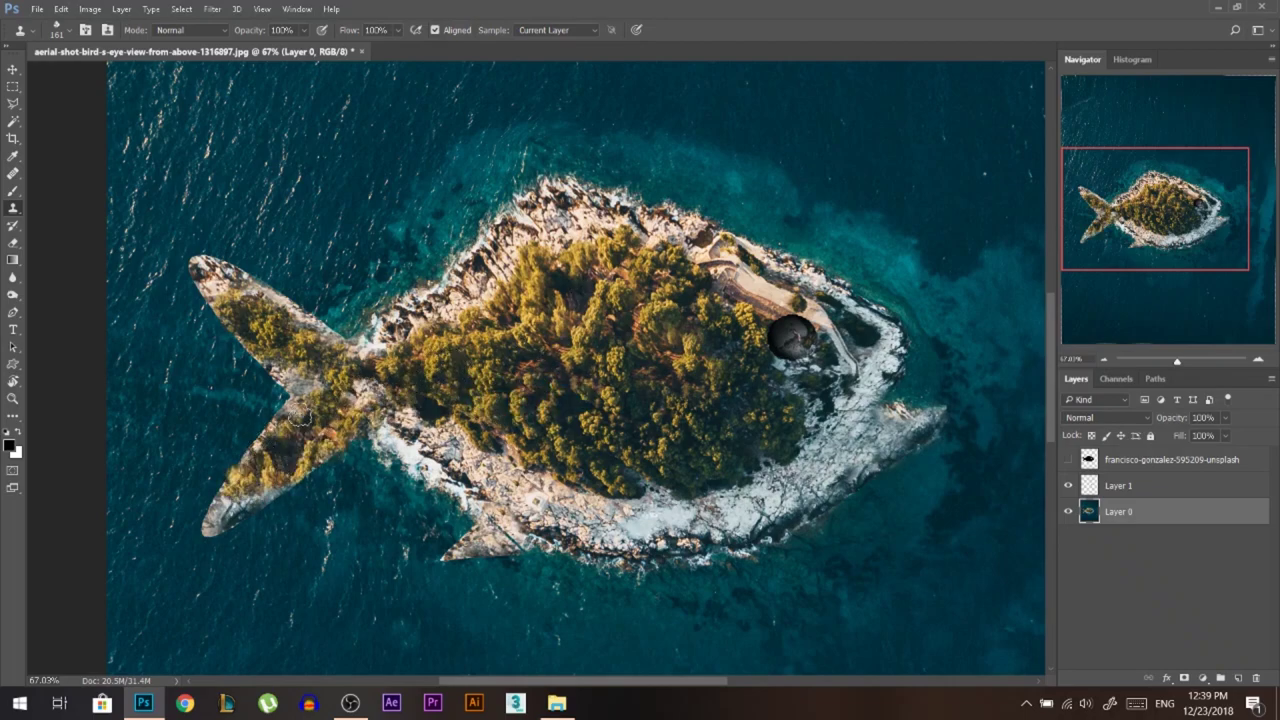
{"action": "mouse_move", "coordinate": [300, 418]}
{"action": "left_mouse_down"}
{"action": "mouse_move", "coordinate": [310, 380]}
{"action": "mouse_move", "coordinate": [458, 376]}
{"action": "left_mouse_up"}
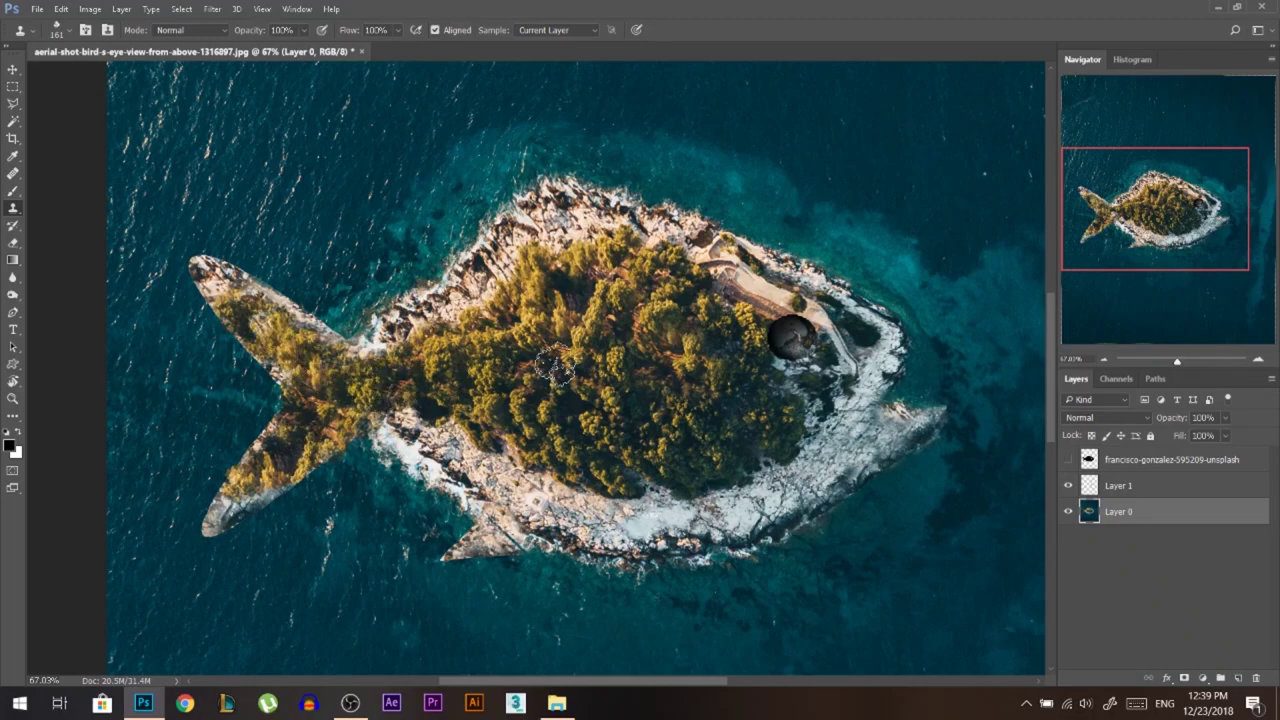
{"action": "scroll", "coordinate": [397, 373], "scroll_direction": "down", "scroll_amount": 5}
{"action": "scroll", "coordinate": [462, 362], "scroll_direction": "up", "scroll_amount": 2}
{"action": "scroll", "coordinate": [461, 362], "scroll_direction": "down", "scroll_amount": 1}
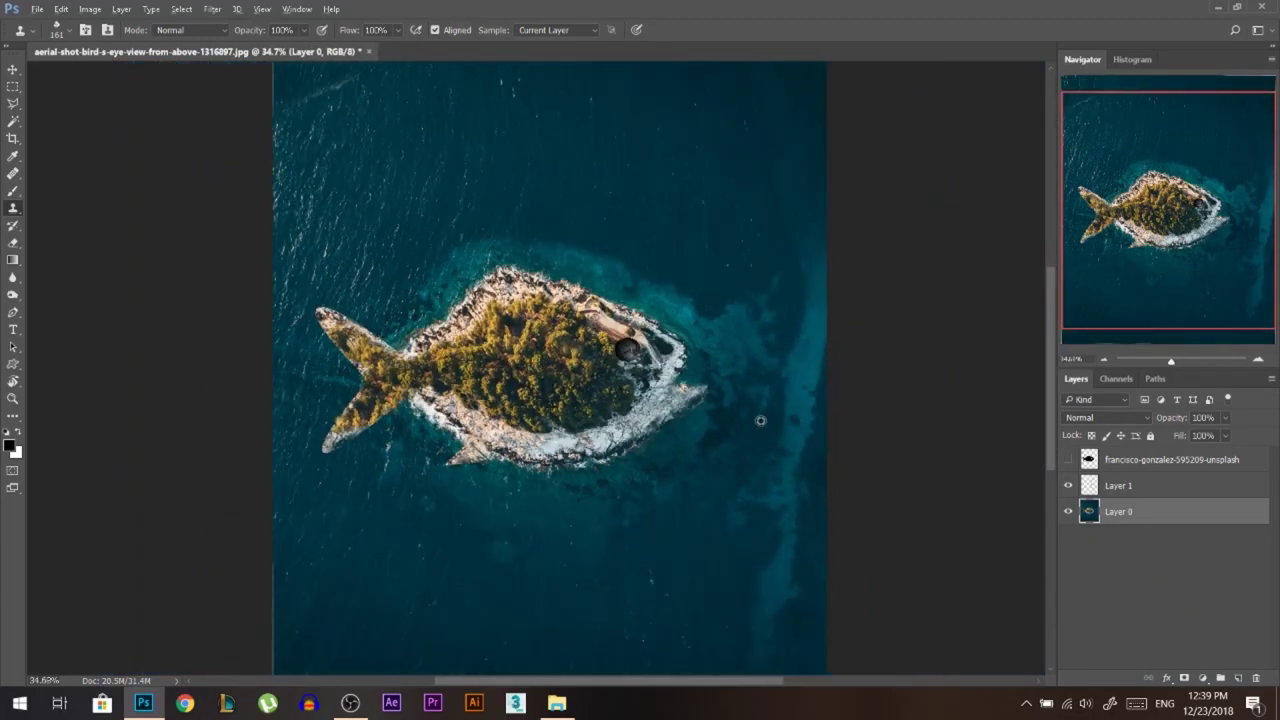
{"action": "scroll", "coordinate": [540, 380], "scroll_direction": "up", "scroll_amount": 3}
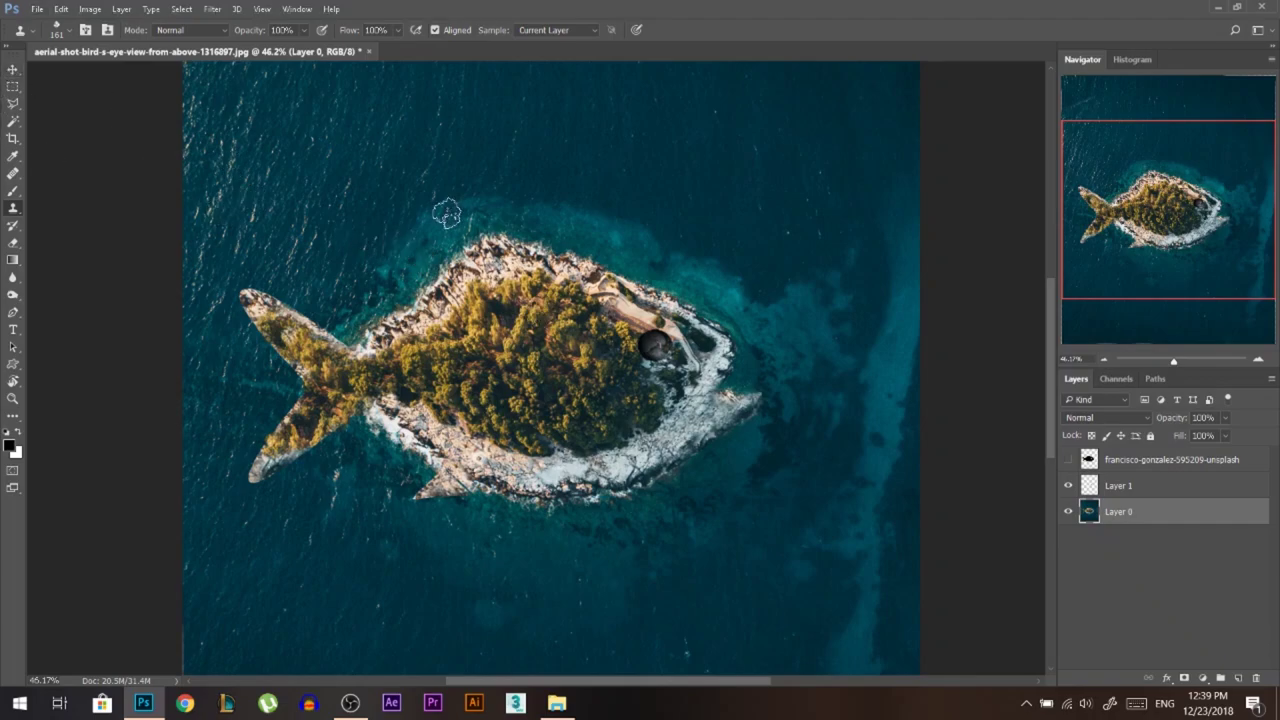
Load the cruiza_2.abr brush file from the Desktop into the brush presets, and switch to the Move tool
{"action": "scroll", "coordinate": [447, 213], "scroll_direction": "up", "scroll_amount": 3}
{"action": "right_click", "coordinate": [514, 170]}
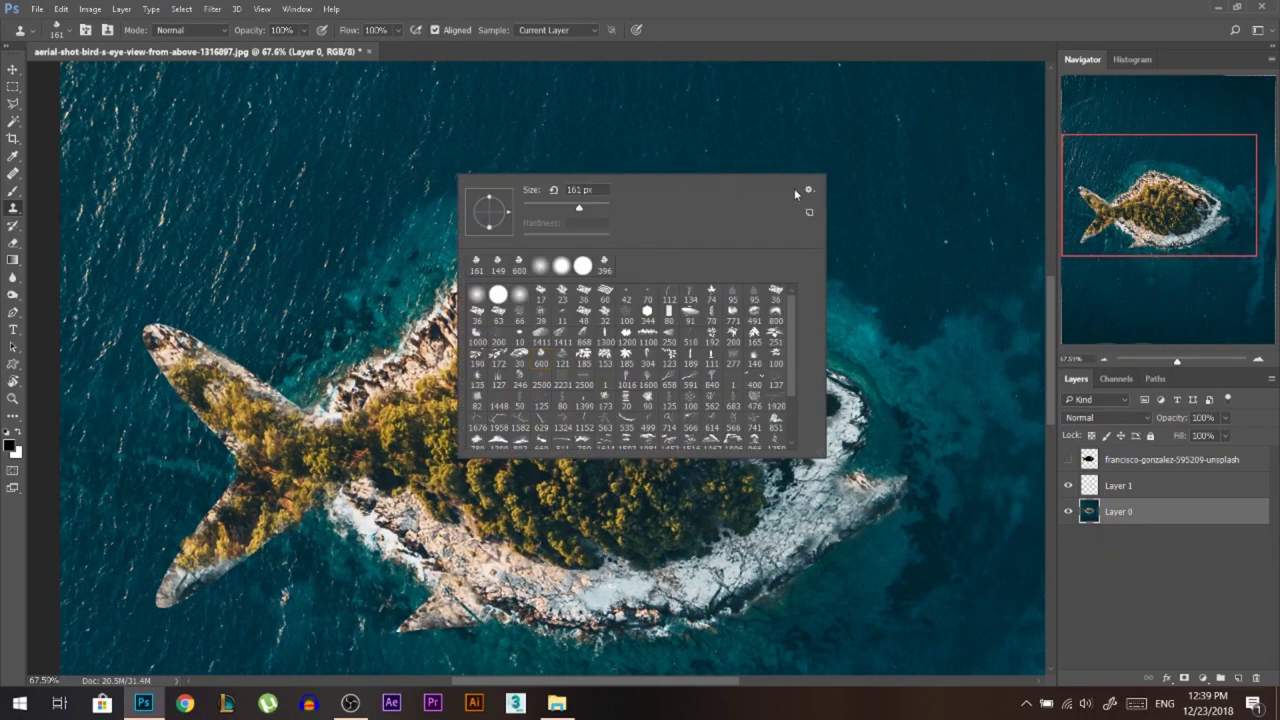
{"action": "left_click", "coordinate": [809, 190]}
{"action": "left_click", "coordinate": [660, 391]}
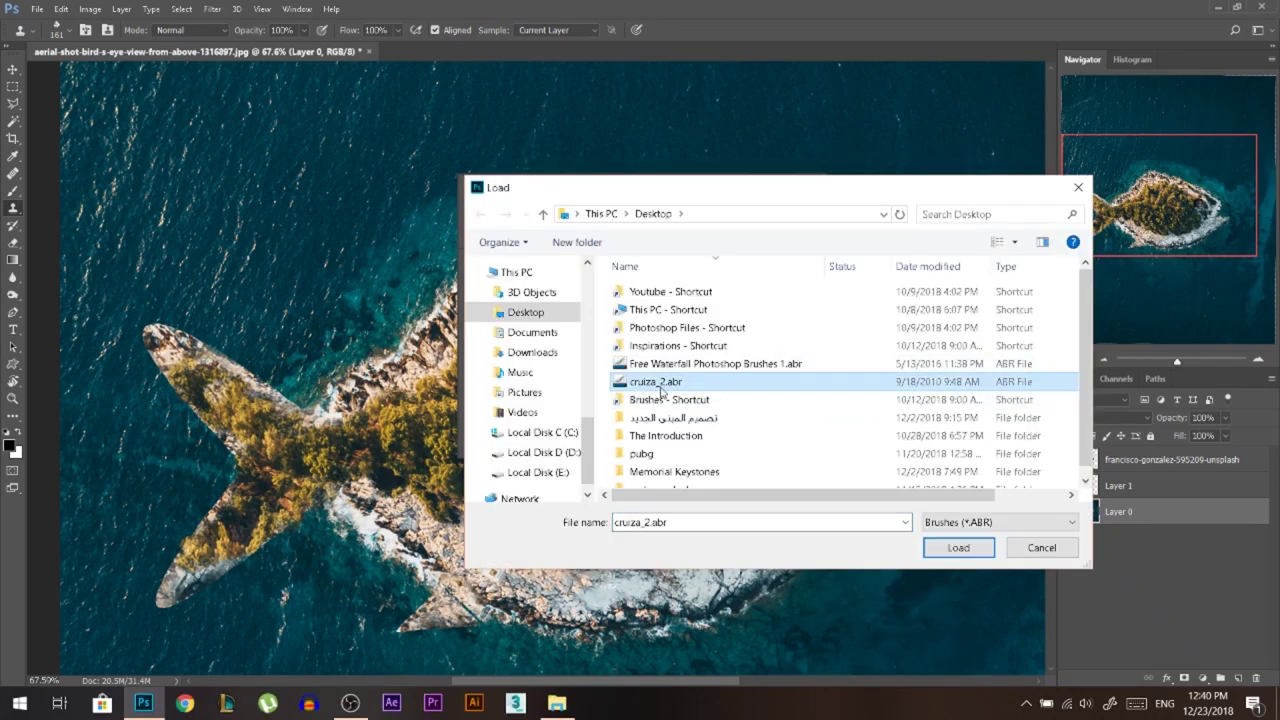
{"action": "left_click", "coordinate": [958, 547]}
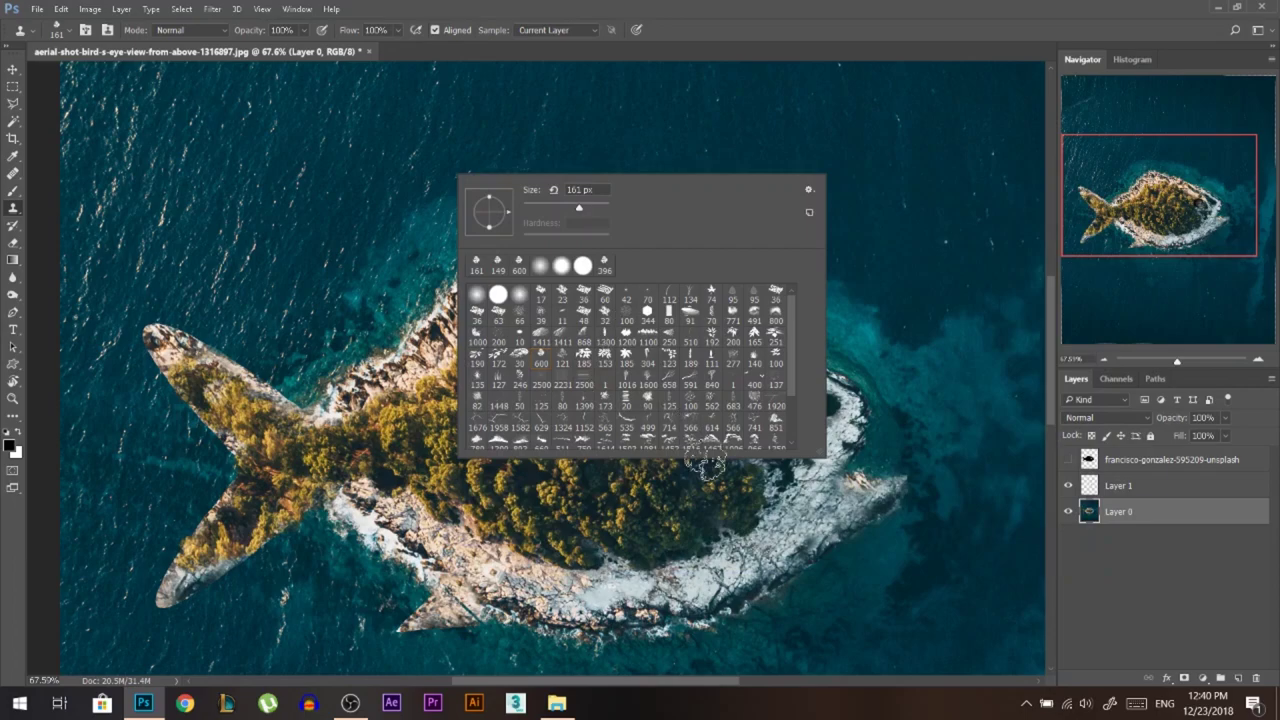
{"action": "left_click", "coordinate": [12, 69]}
Darken the upper edge of the upper tail lobe with a 12 px Burn tool, range Shadows, exposure 97%
{"action": "scroll", "coordinate": [505, 331], "scroll_direction": "down", "scroll_amount": 5}
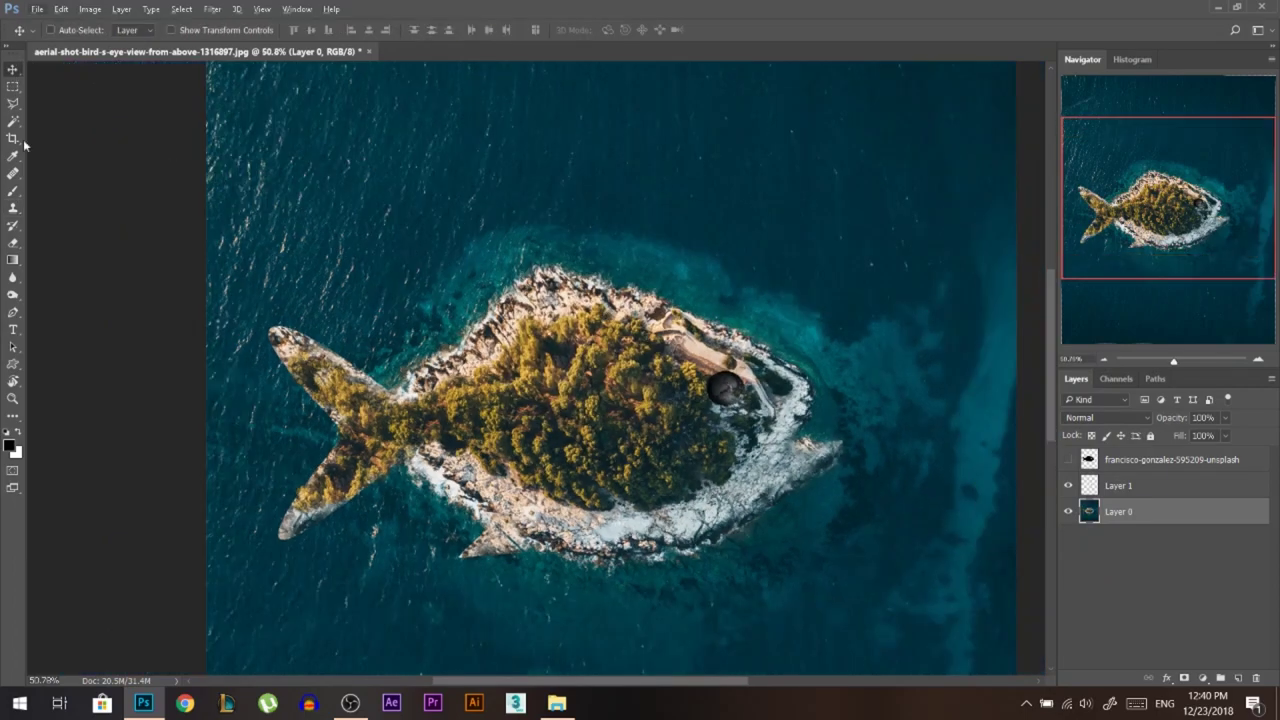
{"action": "scroll", "coordinate": [466, 329], "scroll_direction": "down", "scroll_amount": 1}
{"action": "scroll", "coordinate": [490, 370], "scroll_direction": "up", "scroll_amount": 4}
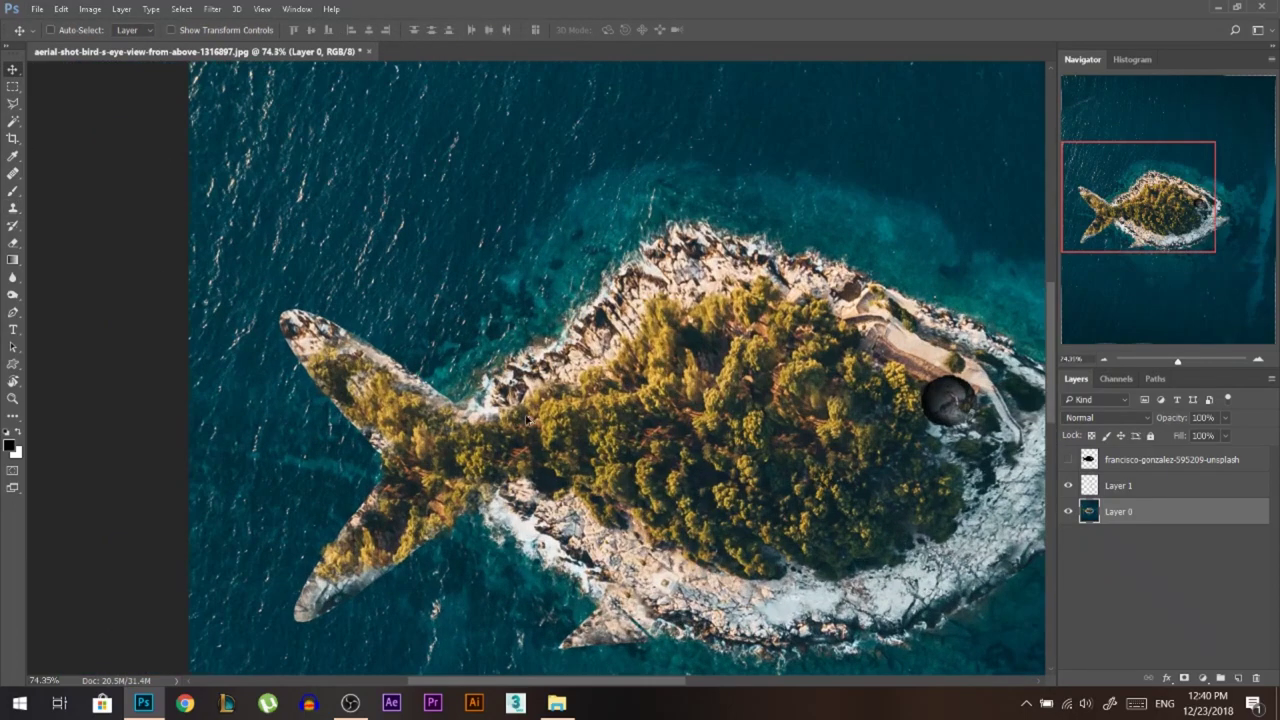
{"action": "left_click", "coordinate": [12, 295]}
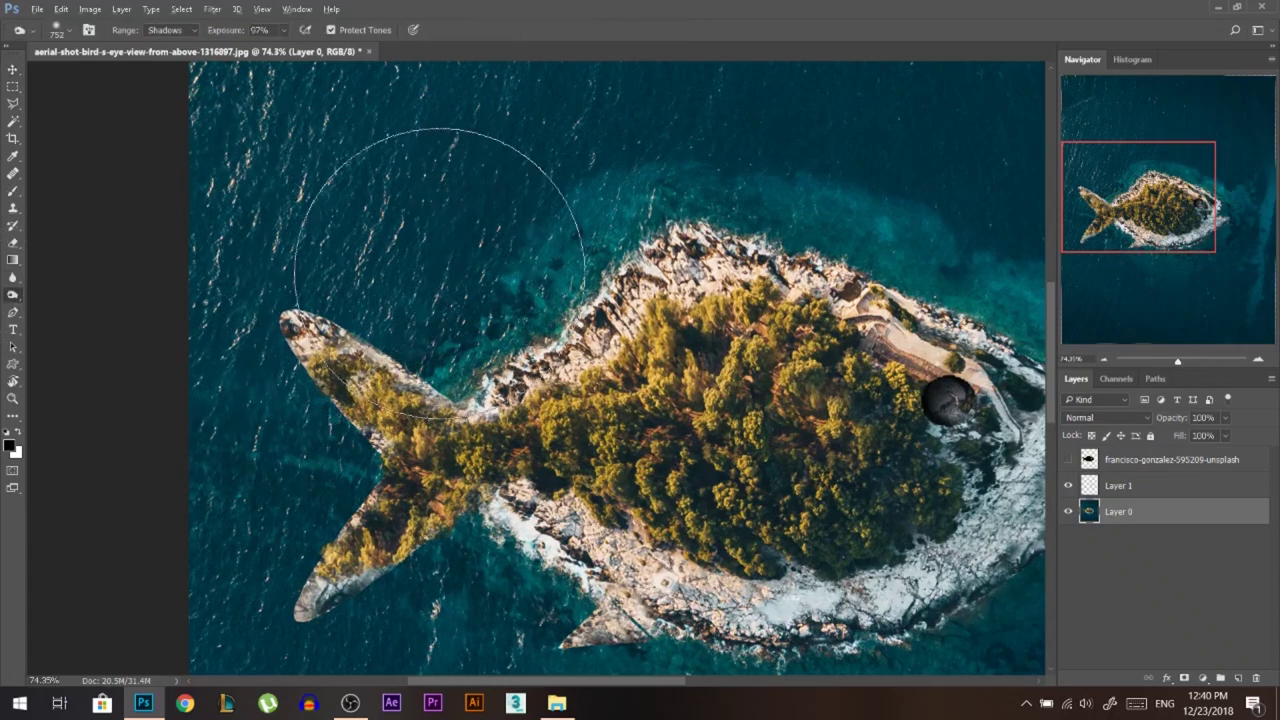
{"action": "left_click_drag", "start_coordinate": [439, 273], "coordinate": [250, 259]}
{"action": "scroll", "coordinate": [378, 347], "scroll_direction": "up", "scroll_amount": 3}
{"action": "left_click_drag", "start_coordinate": [420, 350], "coordinate": [389, 354]}
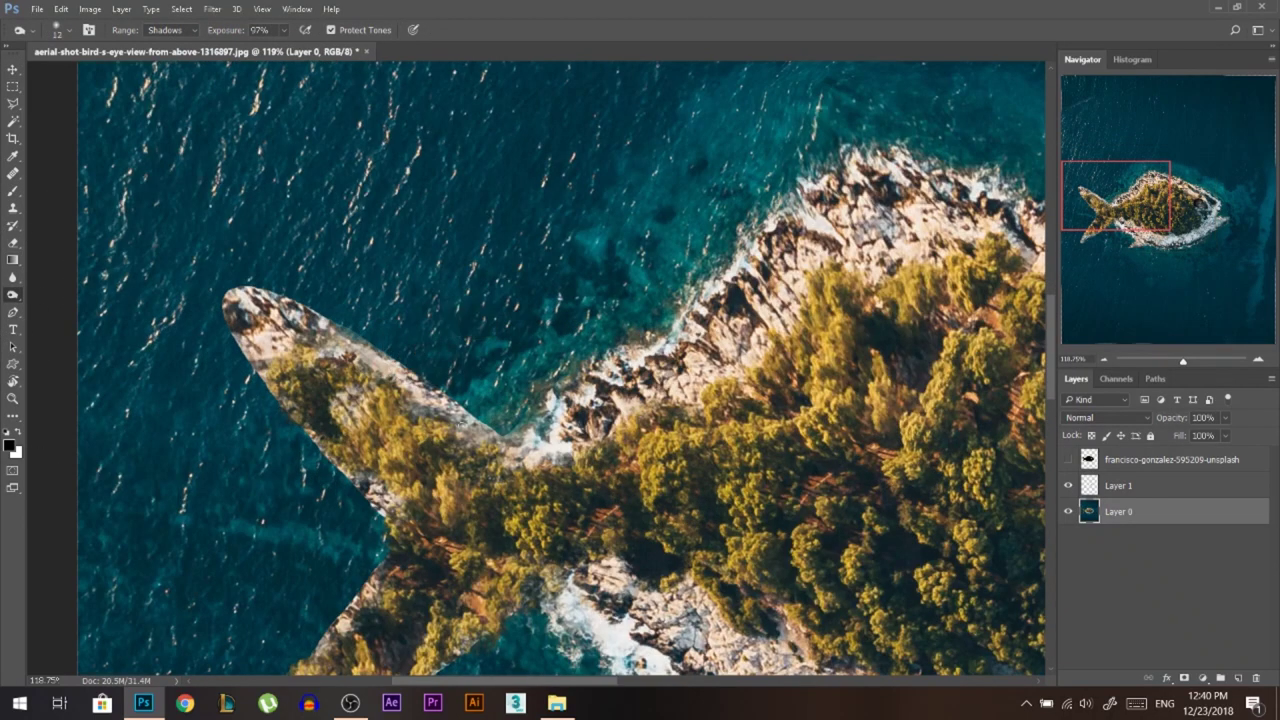
{"action": "left_click_drag", "start_coordinate": [460, 405], "coordinate": [350, 330]}
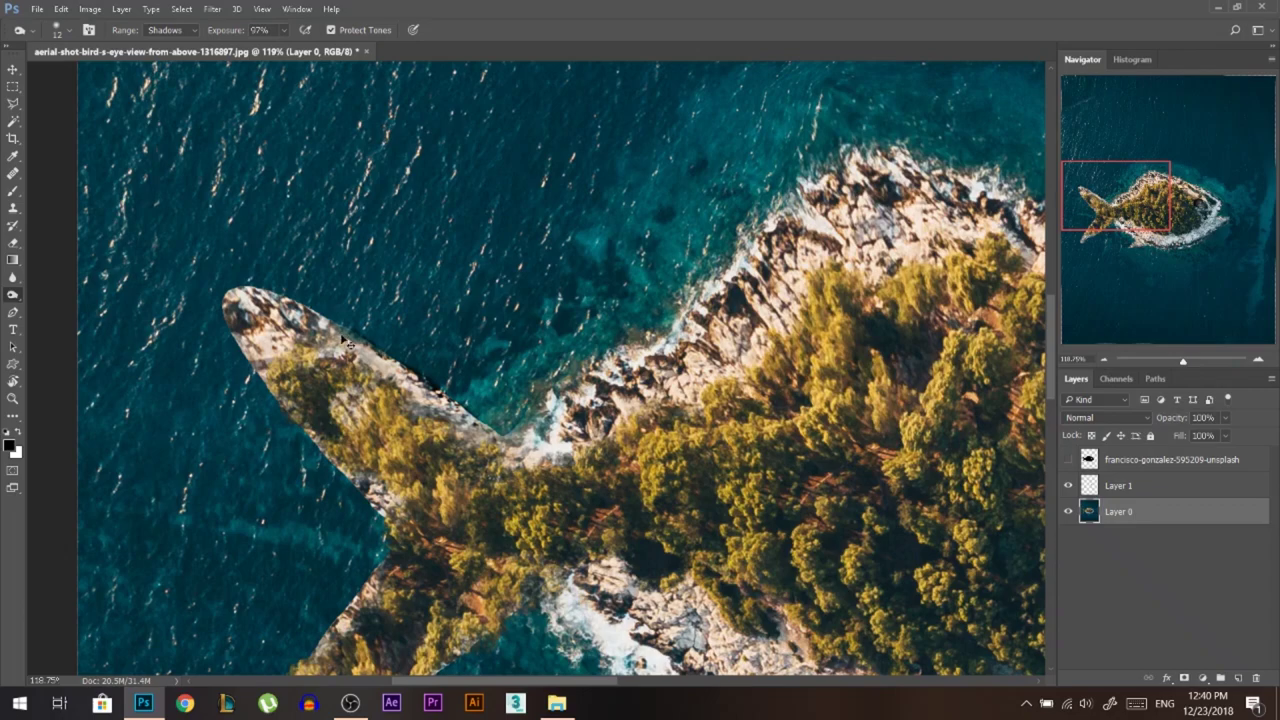
Reduce the Burn exposure to 49% and darken the remaining edges of the upper tail lobe, undoing the stroke around its tip
{"action": "scroll", "coordinate": [421, 392], "scroll_direction": "up", "scroll_amount": 3}
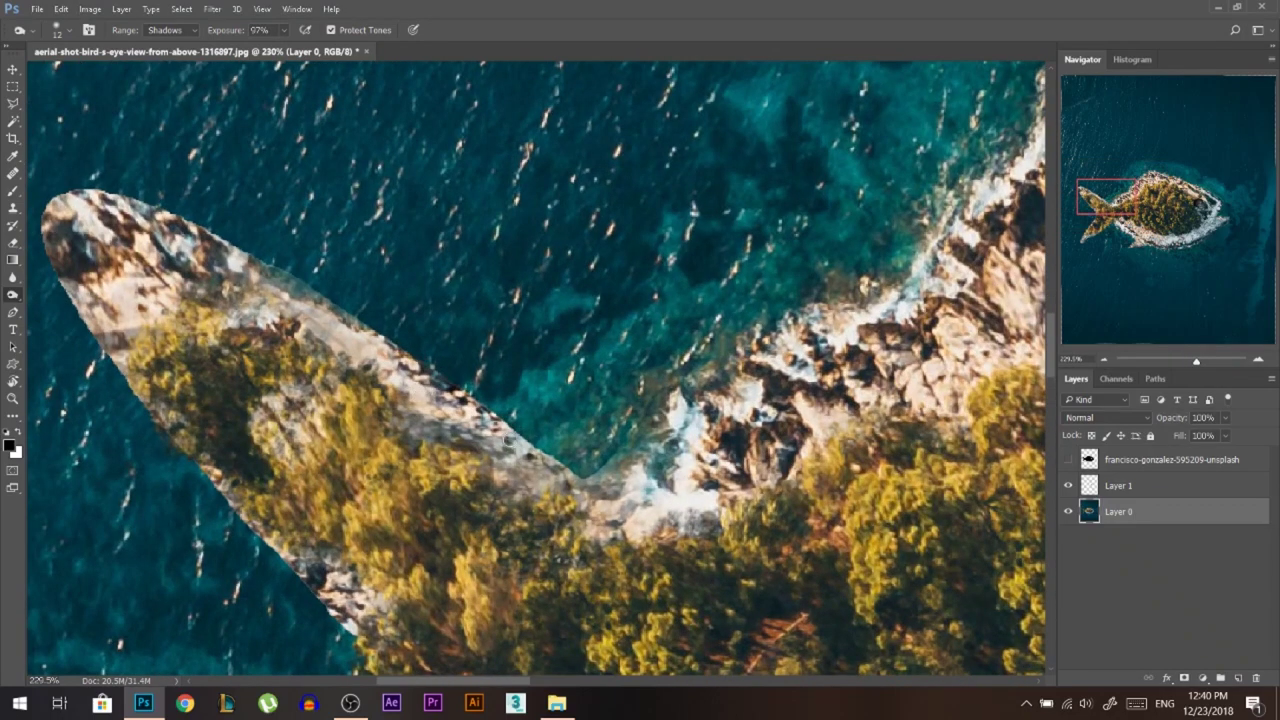
{"action": "left_click_drag", "start_coordinate": [312, 286], "coordinate": [269, 277]}
{"action": "left_click_drag", "start_coordinate": [234, 33], "coordinate": [204, 36]}
{"action": "mouse_move", "coordinate": [312, 298]}
{"action": "left_mouse_down"}
{"action": "mouse_move", "coordinate": [193, 223]}
{"action": "mouse_move", "coordinate": [72, 199]}
{"action": "mouse_move", "coordinate": [128, 205]}
{"action": "mouse_move", "coordinate": [85, 193]}
{"action": "mouse_move", "coordinate": [55, 203]}
{"action": "mouse_move", "coordinate": [47, 217]}
{"action": "mouse_move", "coordinate": [150, 400]}
{"action": "left_mouse_up"}
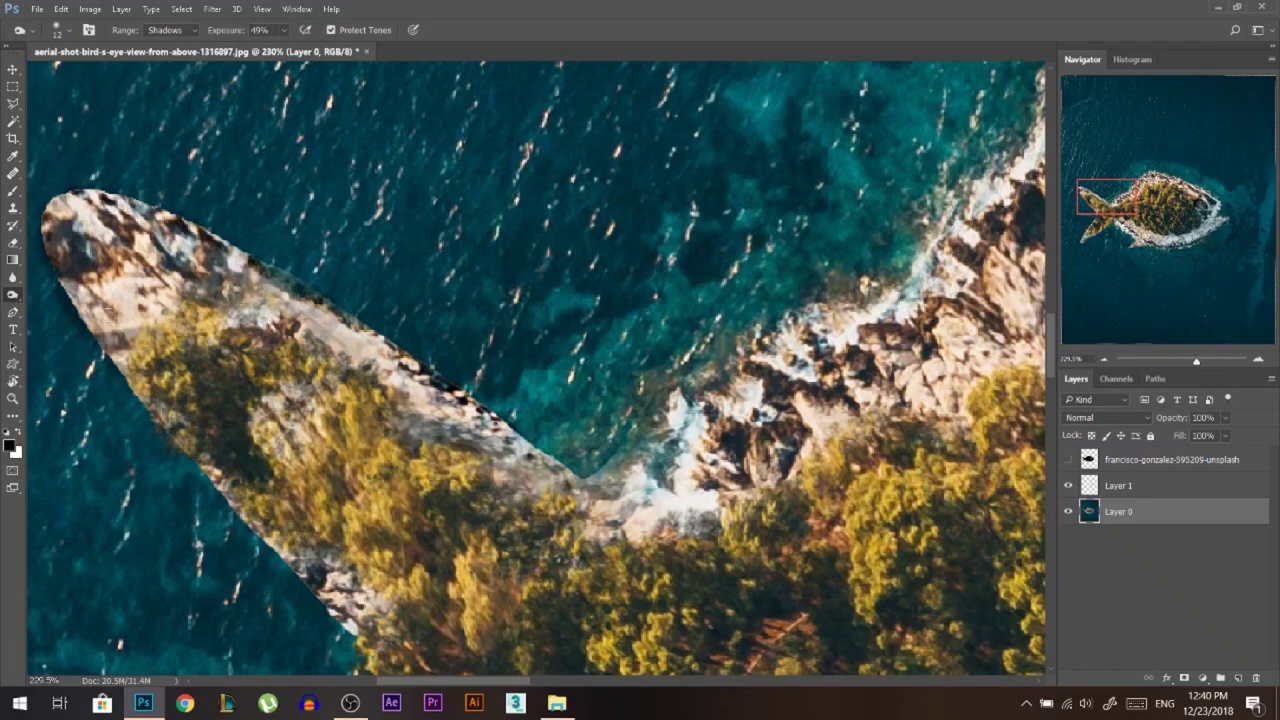
{"action": "key", "text": "ctrl+z"}
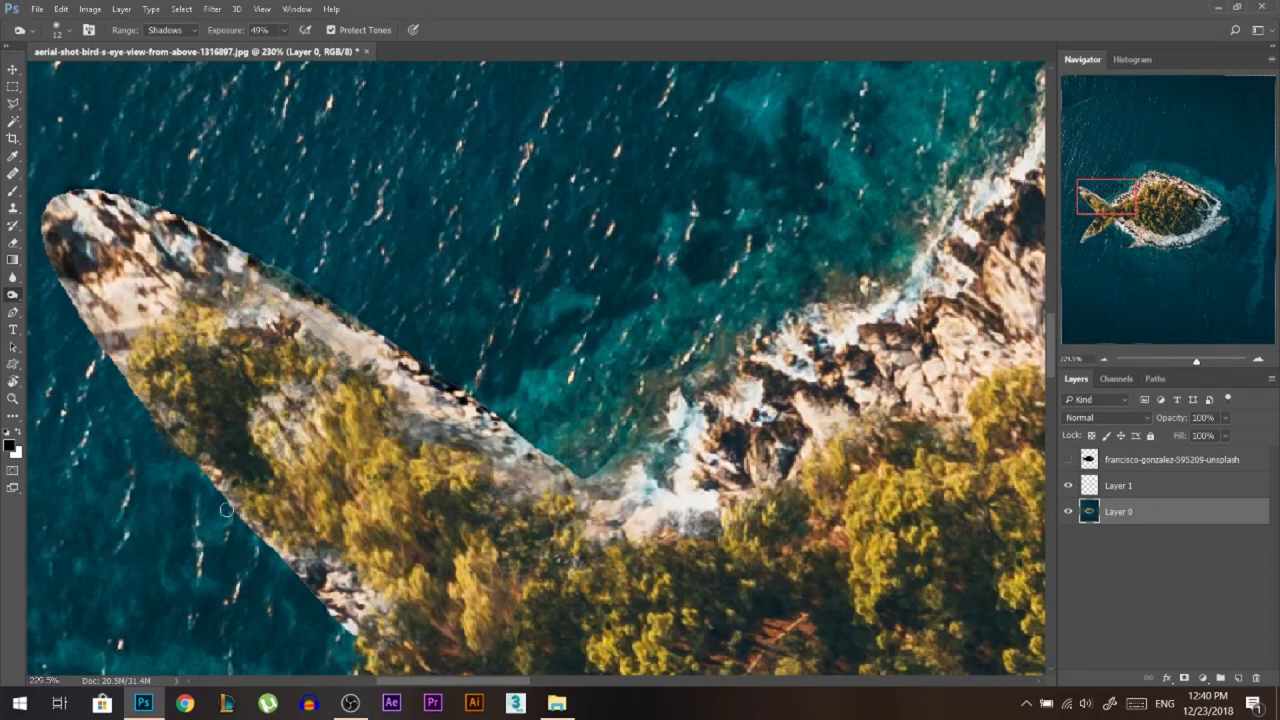
{"action": "left_click", "coordinate": [257, 520], "text": "shift"}
{"action": "left_click", "coordinate": [346, 622], "text": "shift"}
{"action": "left_click_drag", "start_coordinate": [342, 618], "coordinate": [298, 566]}
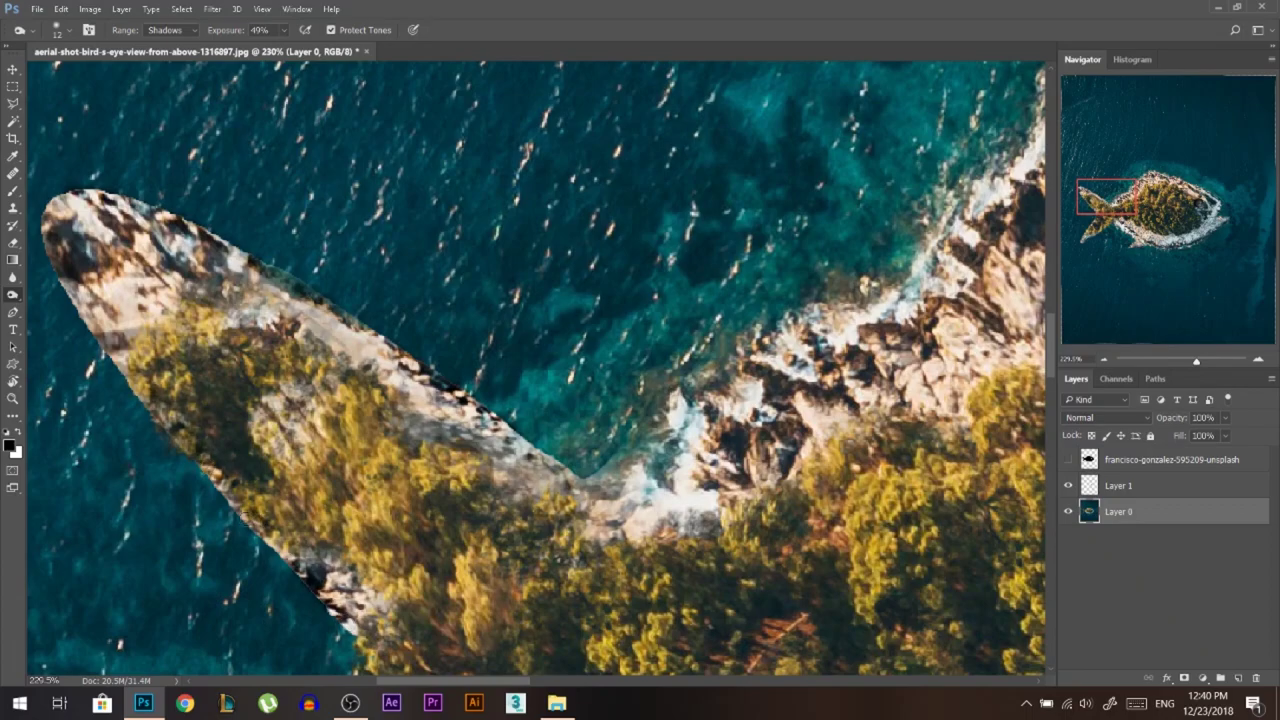
Burn the outer edges of the lower tail lobe at 49% exposure
{"action": "scroll", "coordinate": [300, 322], "scroll_direction": "down", "scroll_amount": 8}
{"action": "scroll", "coordinate": [339, 371], "scroll_direction": "up", "scroll_amount": 8}
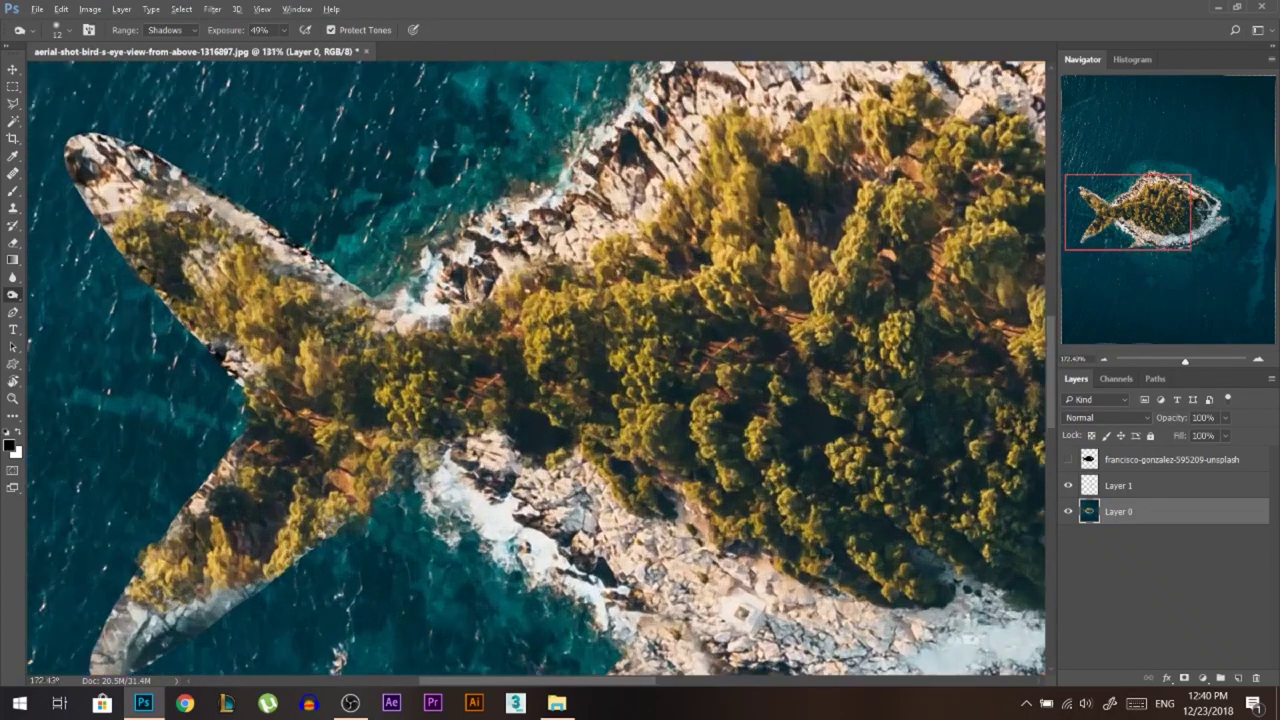
{"action": "scroll", "coordinate": [228, 229], "scroll_direction": "down", "scroll_amount": 2}
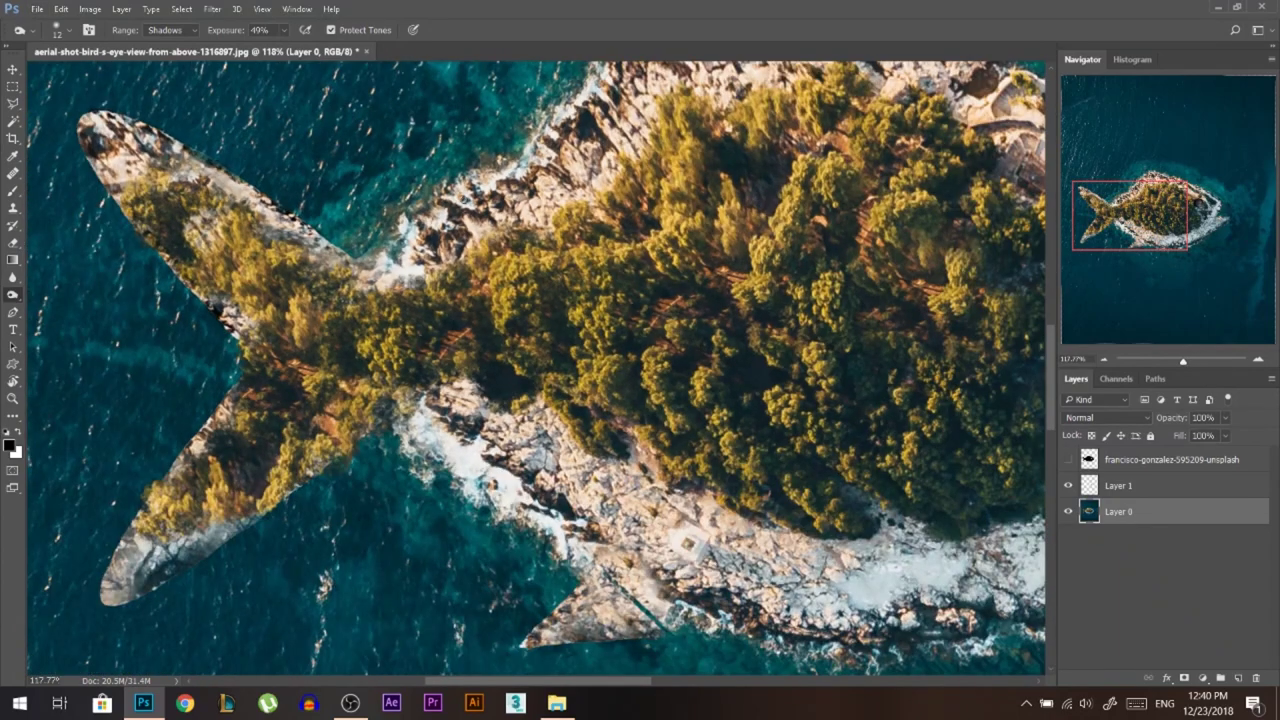
{"action": "mouse_move", "coordinate": [179, 564]}
{"action": "left_mouse_down"}
{"action": "mouse_move", "coordinate": [88, 618]}
{"action": "mouse_move", "coordinate": [80, 566]}
{"action": "mouse_move", "coordinate": [96, 540]}
{"action": "left_mouse_up"}
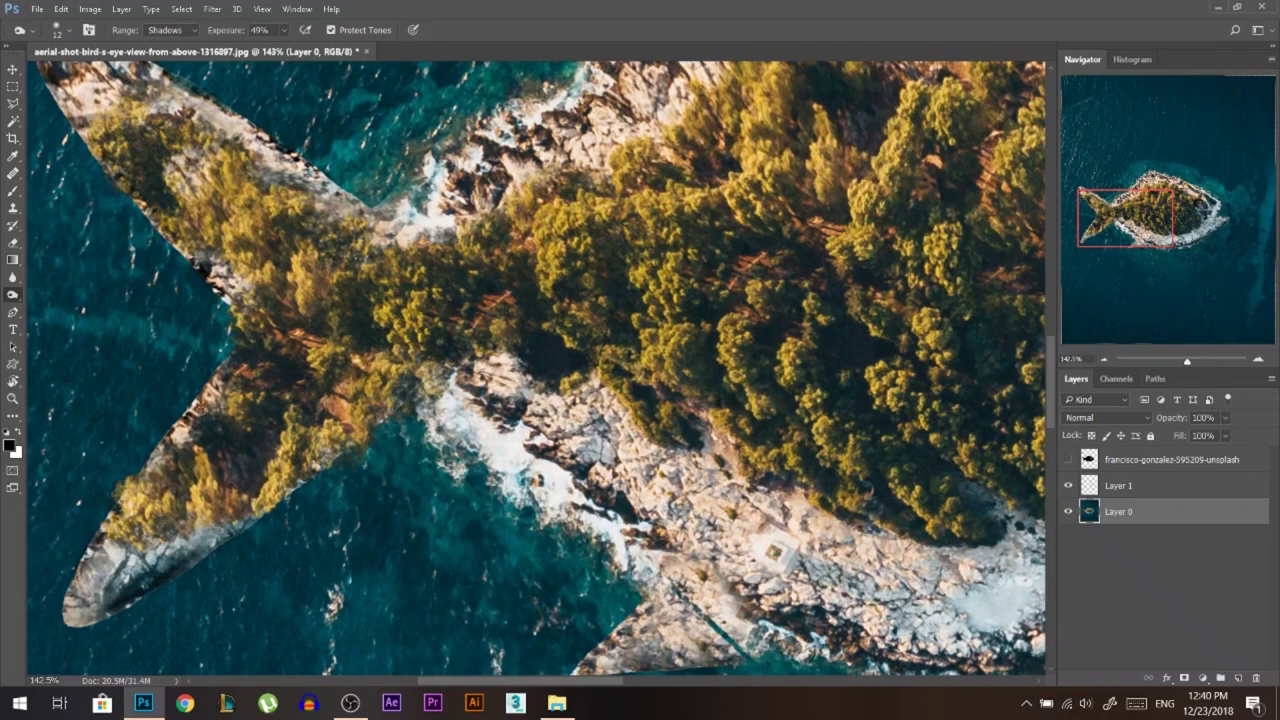
{"action": "scroll", "coordinate": [499, 383], "scroll_direction": "down", "scroll_amount": 6}
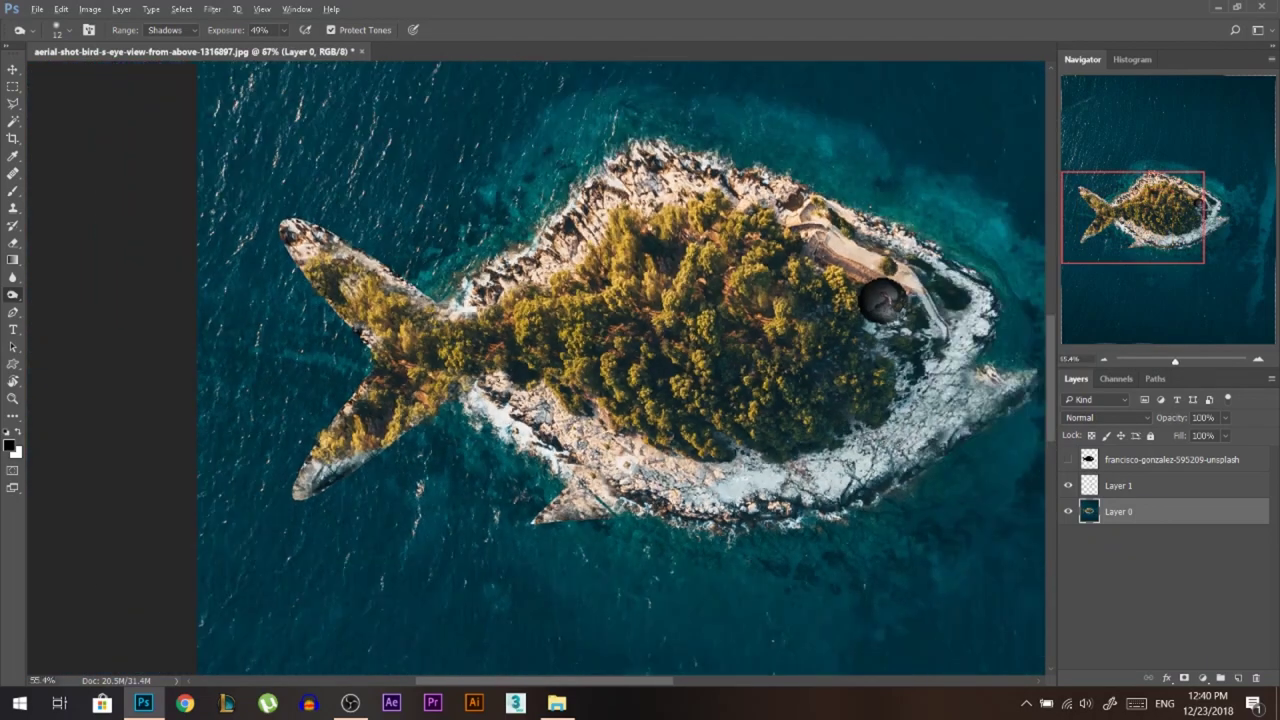
{"action": "left_click", "coordinate": [13, 69]}
{"action": "key", "text": "ctrl+minus"}
{"action": "key", "text": "ctrl+minus"}
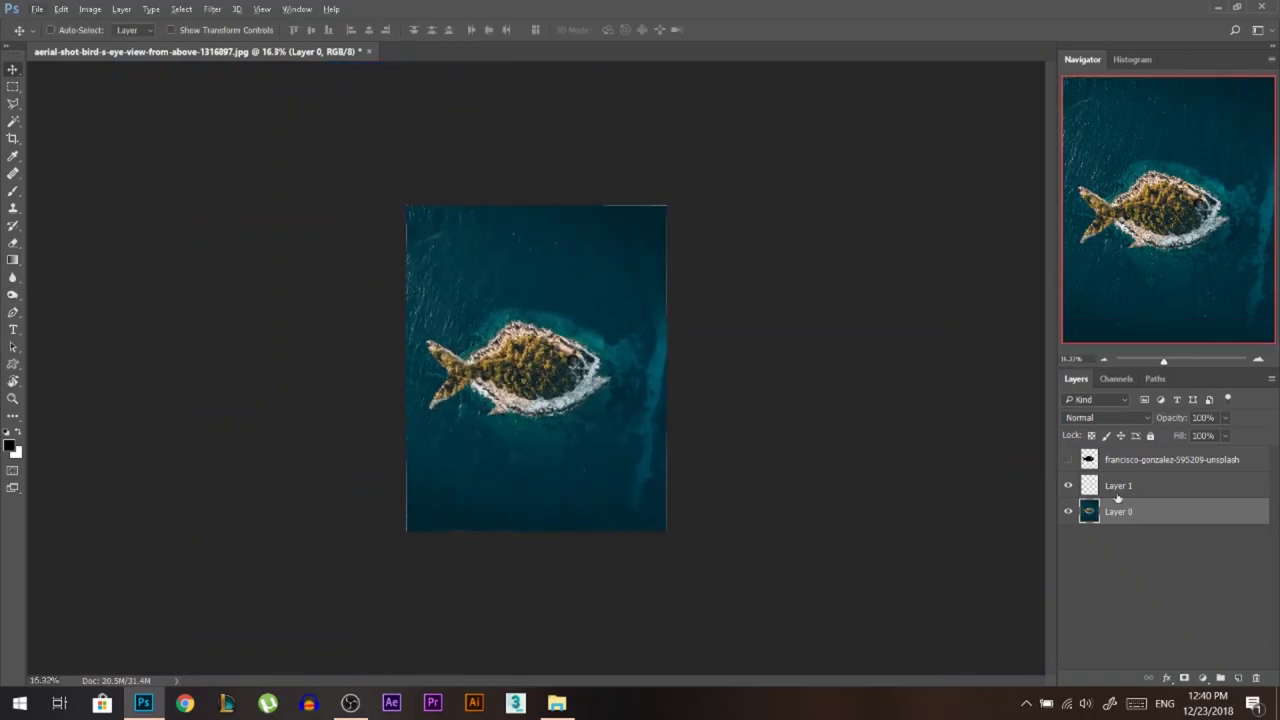
{"action": "key", "text": "ctrl+t"}
{"action": "left_click_drag", "start_coordinate": [670, 205], "coordinate": [740, 183]}
{"action": "key", "text": "Escape"}
Scale Layer 1 and Layer 0 together to about 127%, reposition the fish within the canvas, and apply the transformation
{"action": "left_click", "coordinate": [1133, 487], "text": "ctrl"}
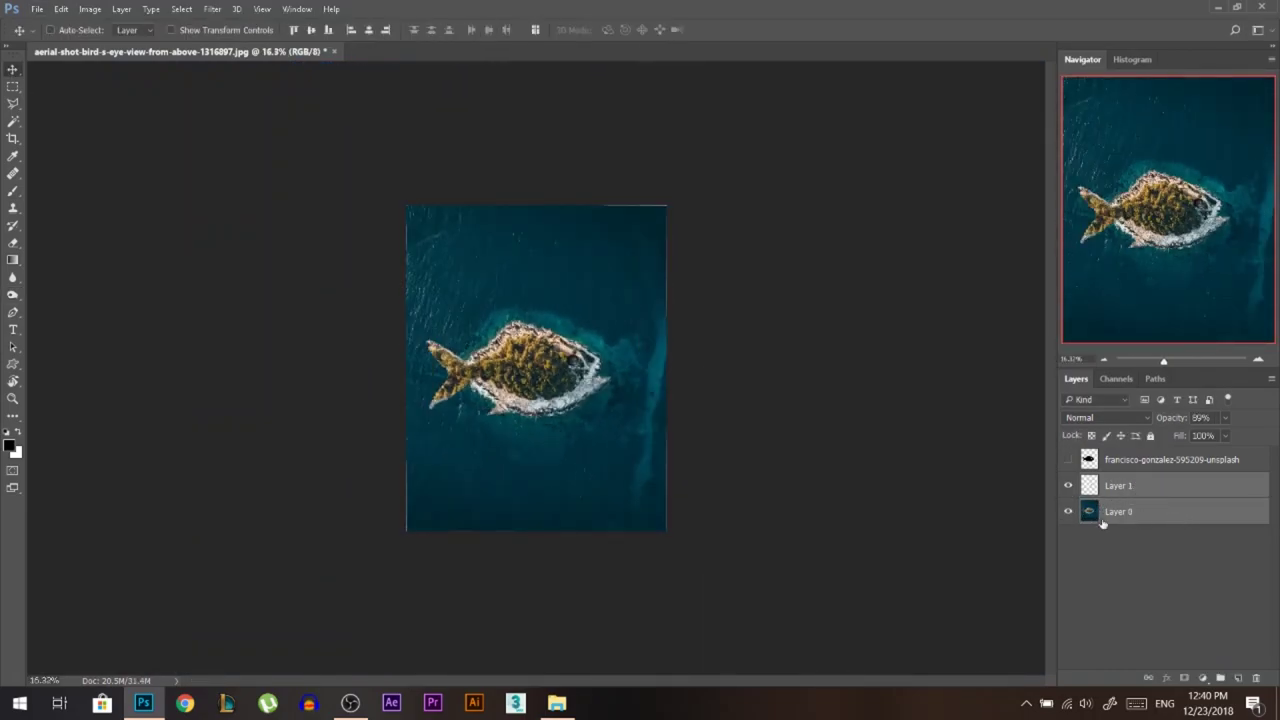
{"action": "key", "text": "ctrl+t"}
{"action": "left_click_drag", "start_coordinate": [668, 204], "coordinate": [737, 188]}
{"action": "left_click_drag", "start_coordinate": [603, 355], "coordinate": [621, 355]}
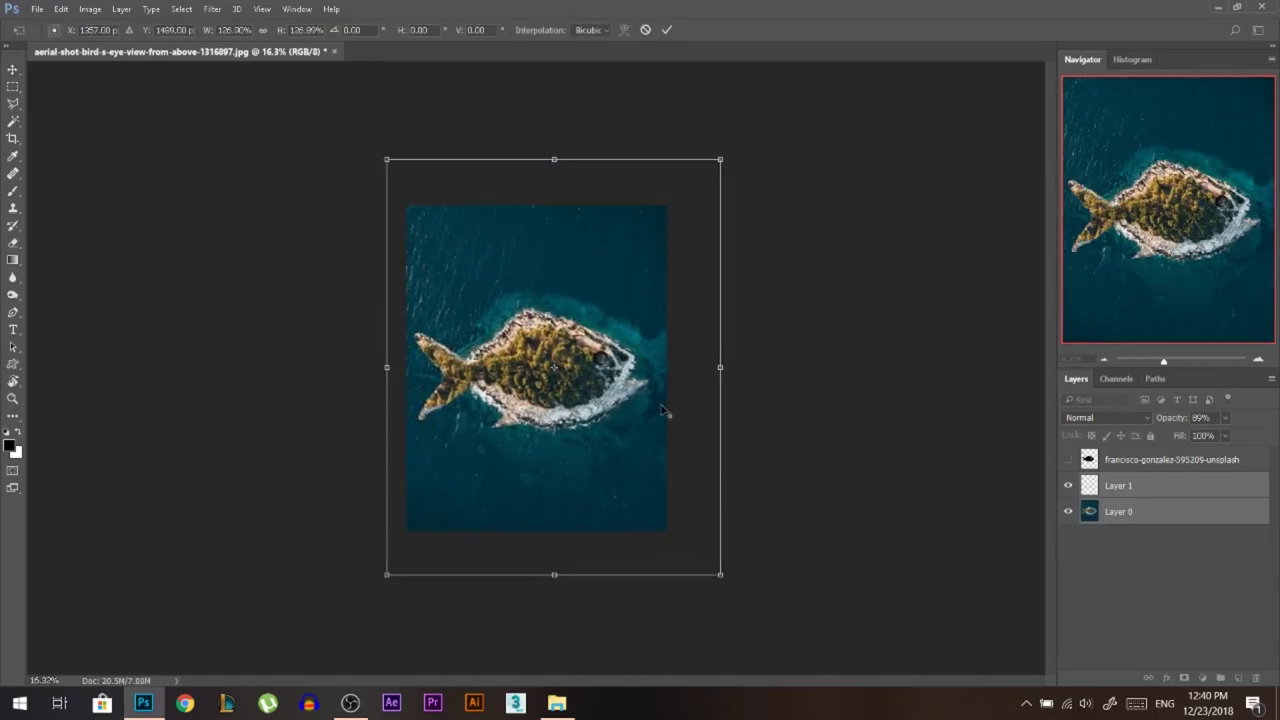
{"action": "scroll", "coordinate": [668, 414], "scroll_direction": "up", "scroll_amount": 8}
{"action": "left_click", "coordinate": [14, 75]}
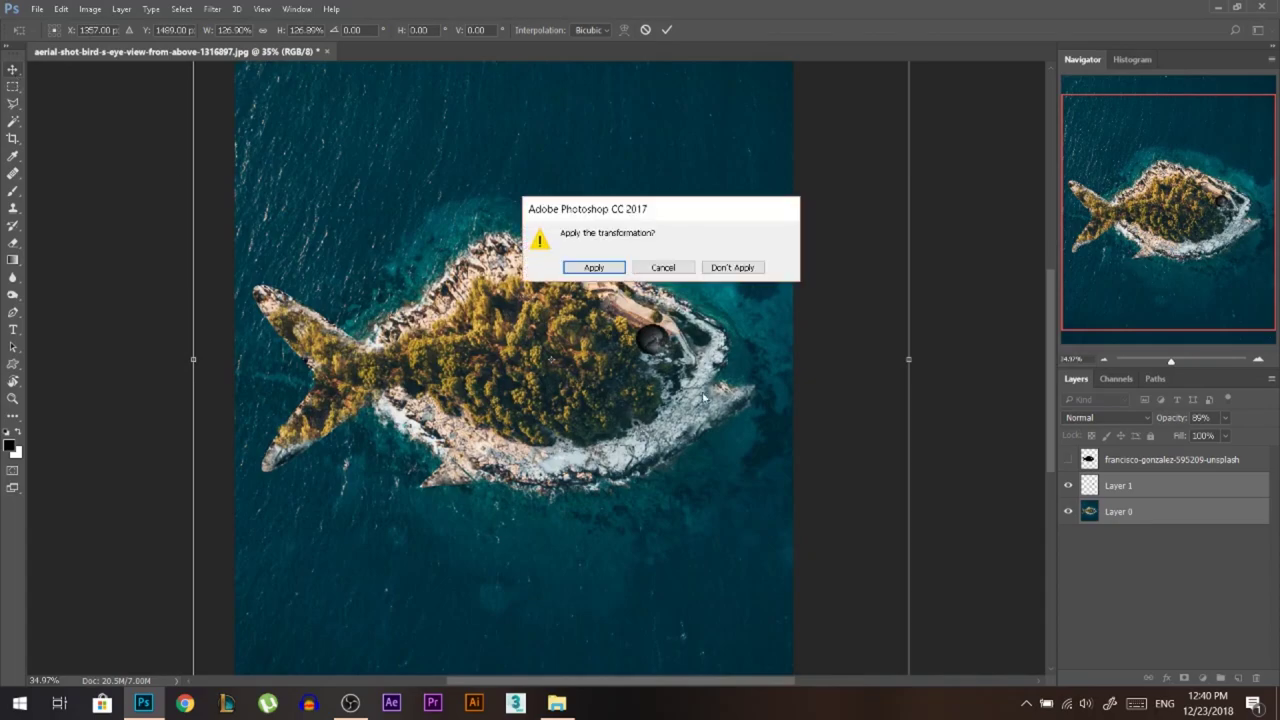
{"action": "left_click", "coordinate": [594, 267]}
Load the eye on Layer 1 as a selection, hide Layer 1, and make Layer 0 active
{"action": "scroll", "coordinate": [641, 335], "scroll_direction": "up", "scroll_amount": 2}
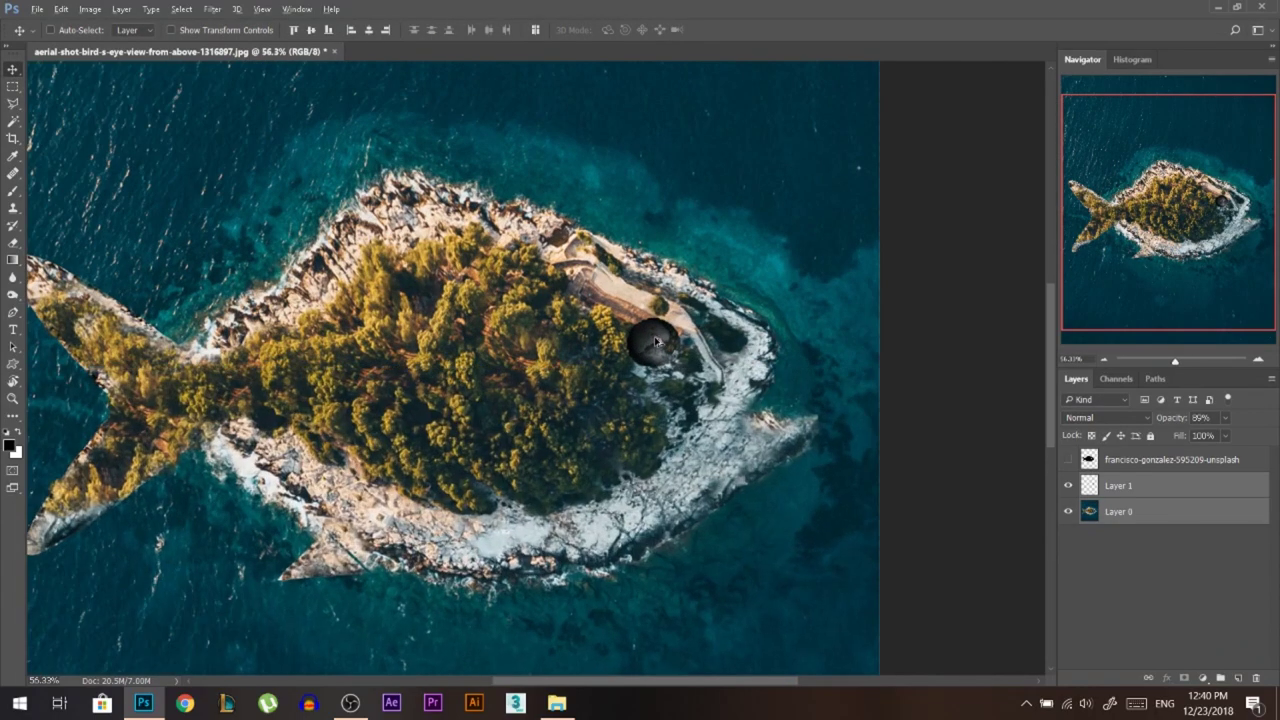
{"action": "left_click", "coordinate": [1090, 486]}
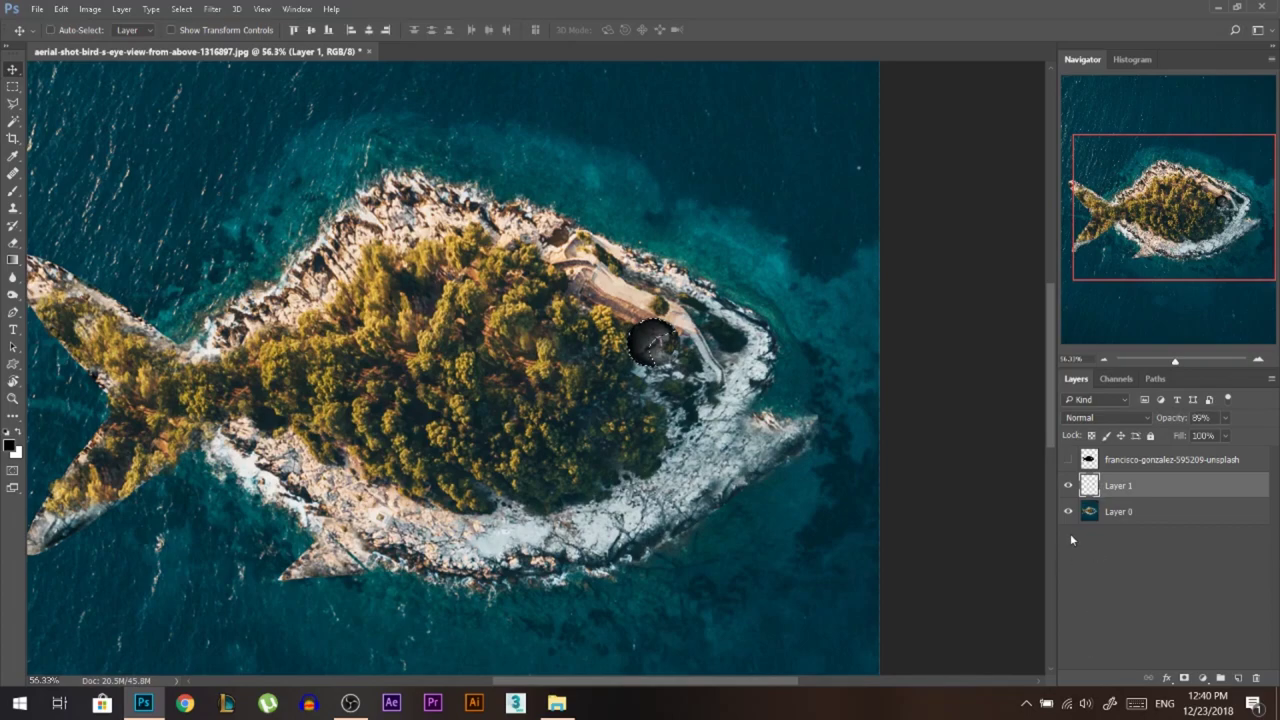
{"action": "left_click", "coordinate": [1068, 485]}
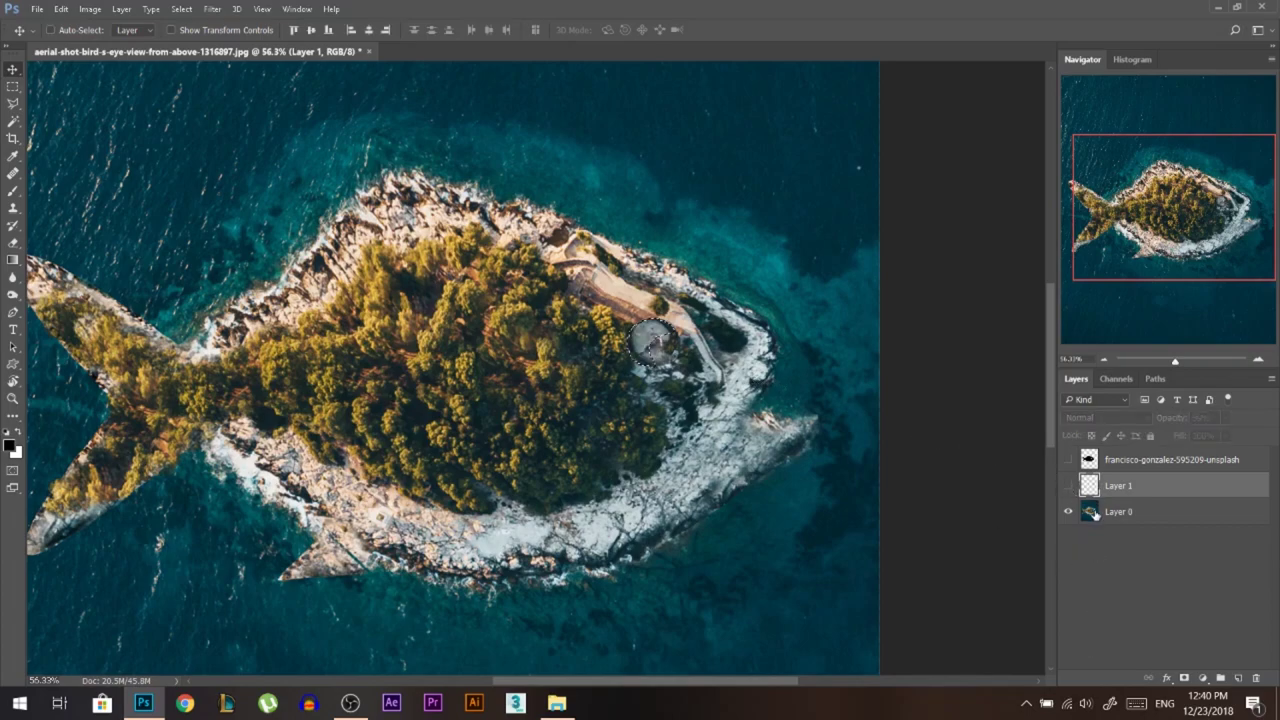
{"action": "left_click", "coordinate": [1089, 515]}
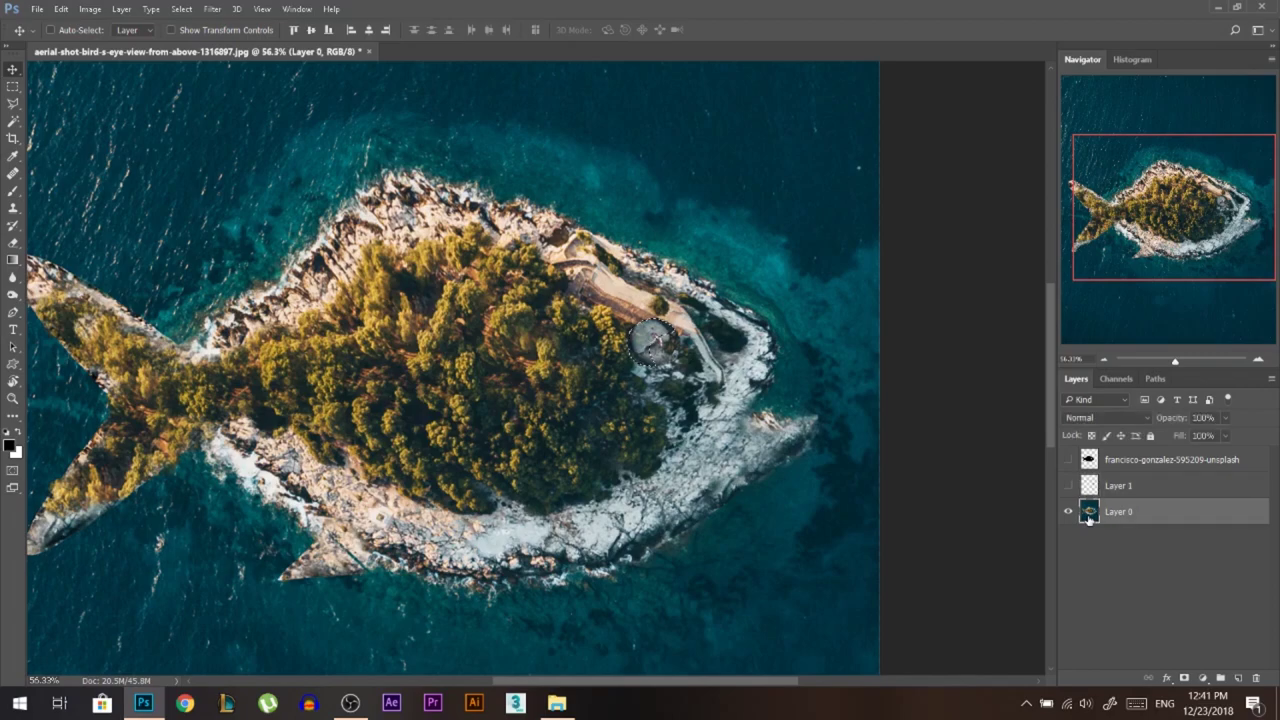
Apply Brightness/Contrast to the selected eye area of Layer 0 with brightness -86 and contrast 22
{"action": "left_click", "coordinate": [90, 9]}
{"action": "mouse_move", "coordinate": [114, 49]}
{"action": "left_click", "coordinate": [300, 52]}
{"action": "left_click_drag", "start_coordinate": [803, 153], "coordinate": [818, 155]}
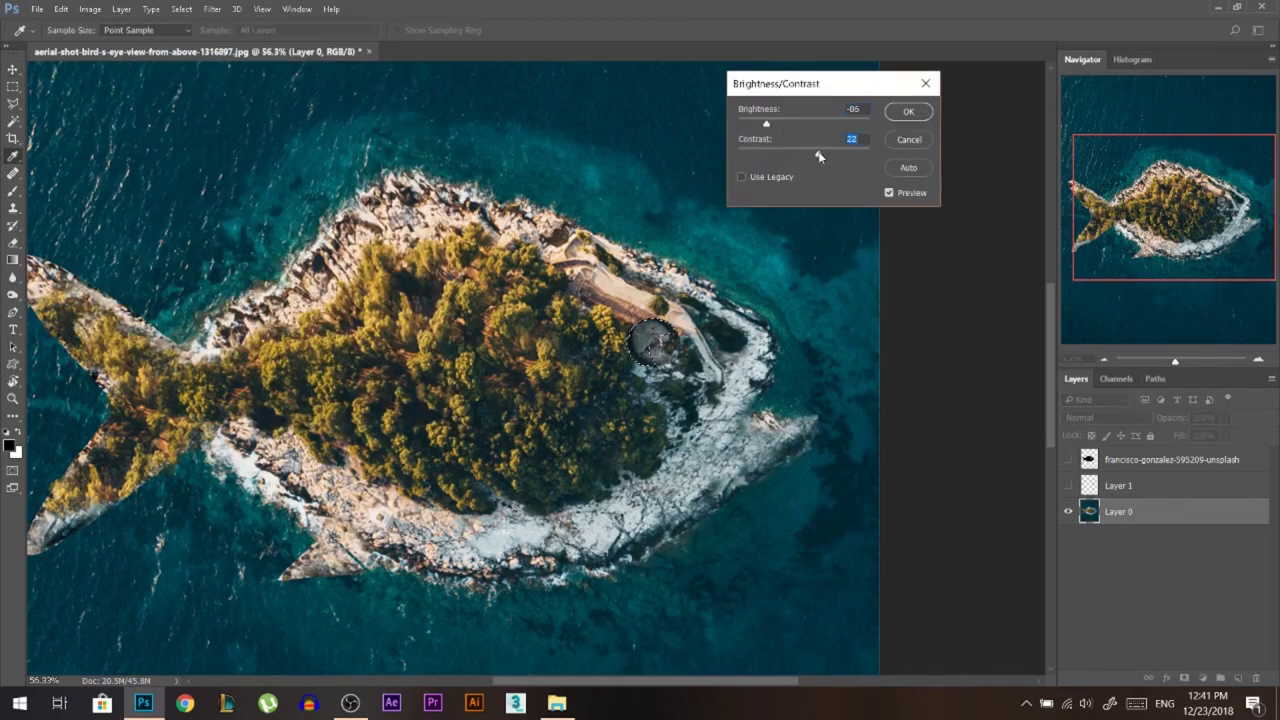
{"action": "left_click", "coordinate": [908, 111]}
Make Layer 1 visible again, comparing the eye with and without it, and lower its opacity to 66%
{"action": "scroll", "coordinate": [746, 366], "scroll_direction": "down", "scroll_amount": 4}
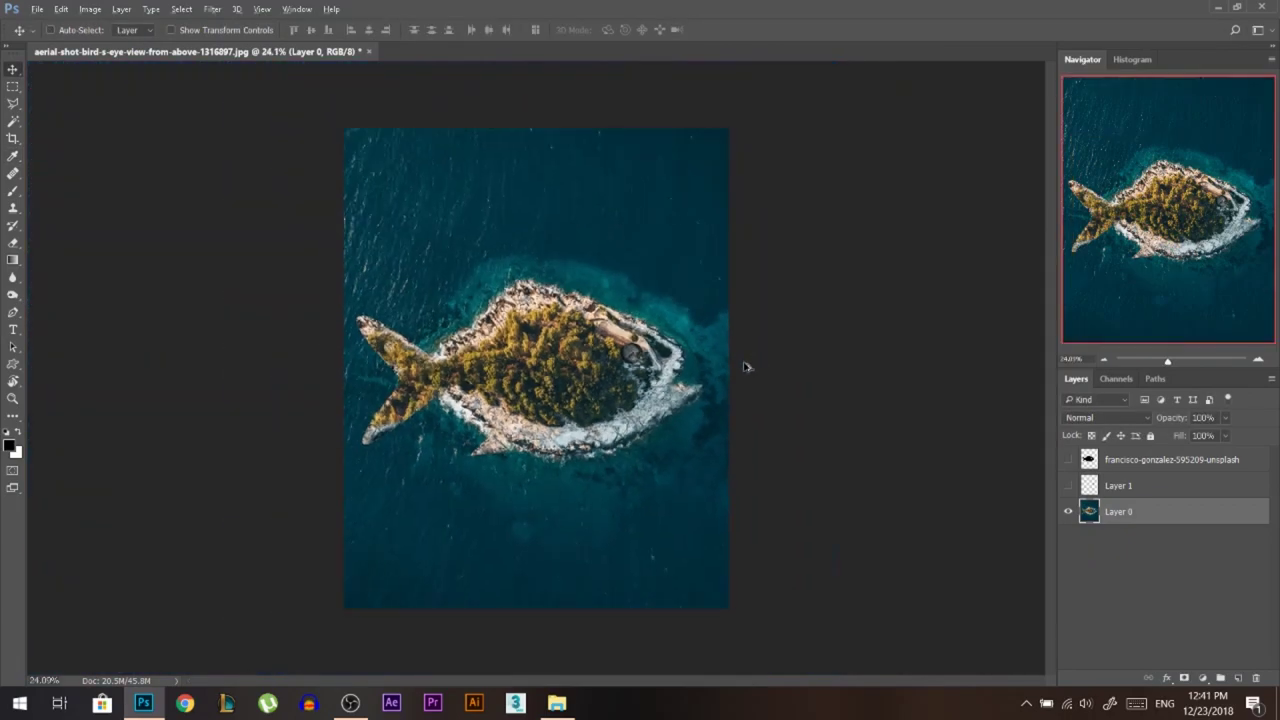
{"action": "scroll", "coordinate": [634, 358], "scroll_direction": "up", "scroll_amount": 4}
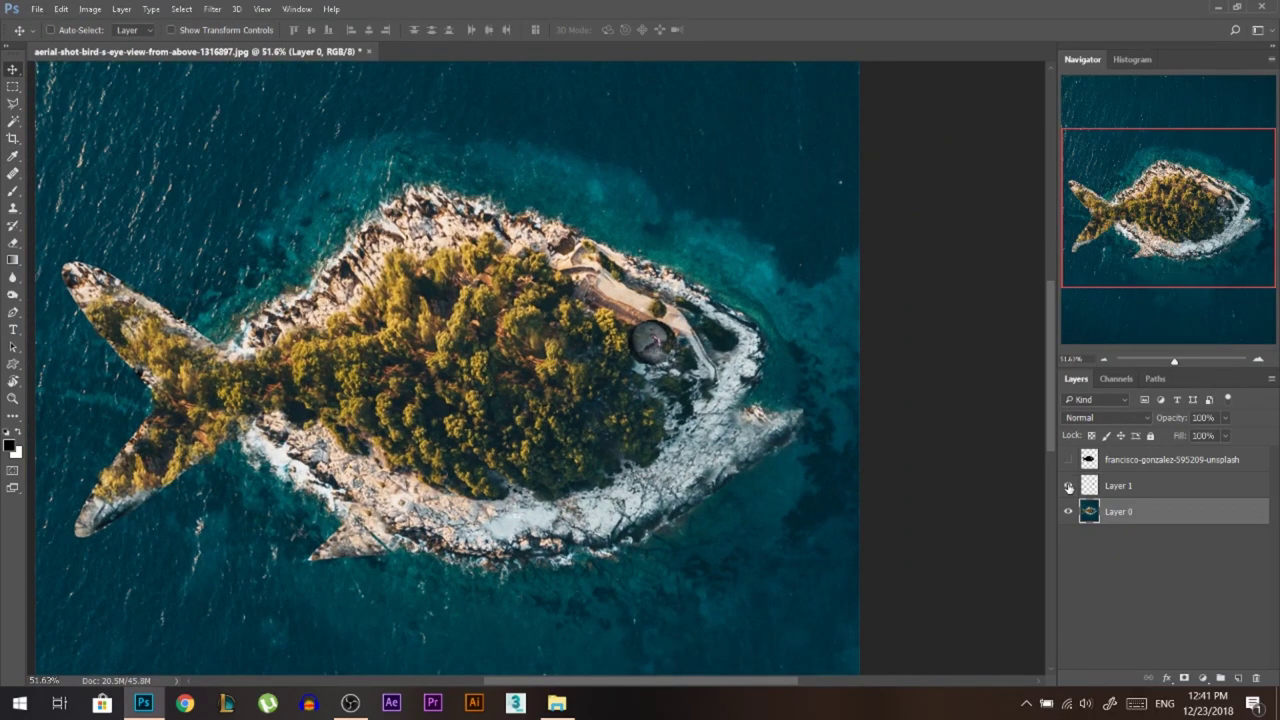
{"action": "left_click", "coordinate": [1068, 486]}
{"action": "left_click", "coordinate": [1068, 486]}
{"action": "left_click", "coordinate": [1068, 486]}
{"action": "left_click", "coordinate": [1140, 485]}
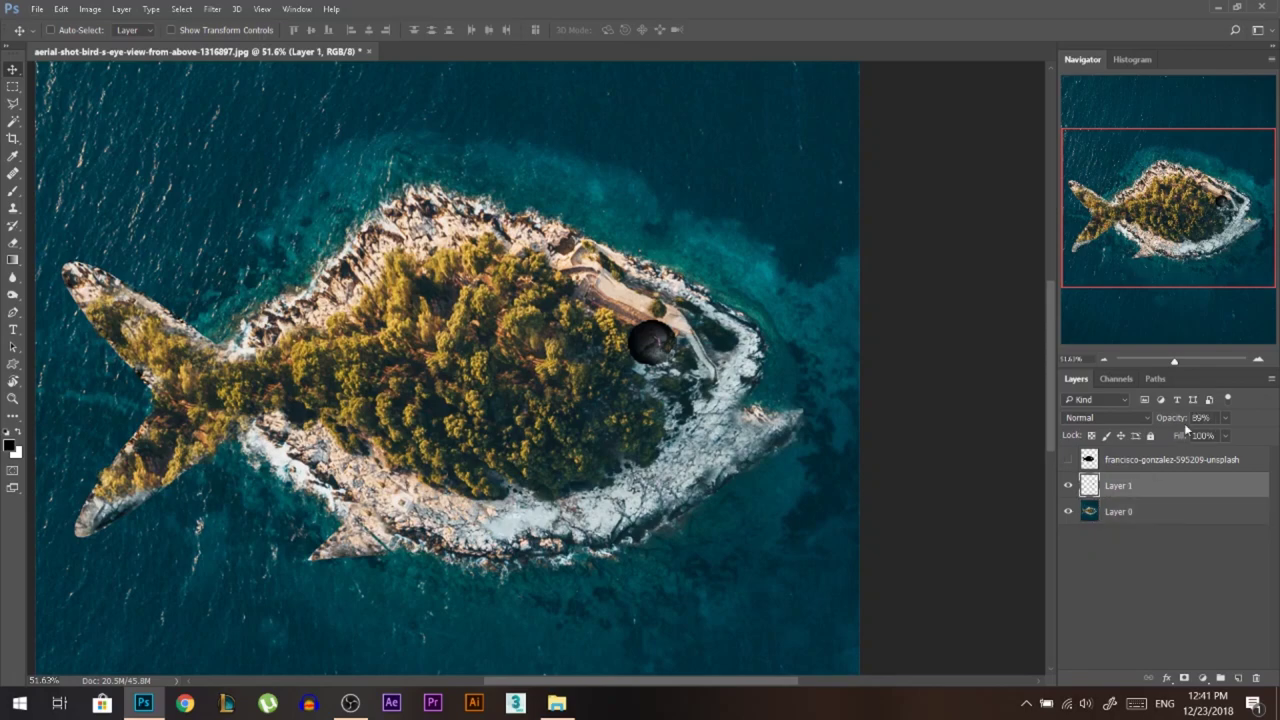
{"action": "left_click_drag", "start_coordinate": [1184, 423], "coordinate": [3, 113]}
{"action": "scroll", "coordinate": [520, 402], "scroll_direction": "down", "scroll_amount": 4}
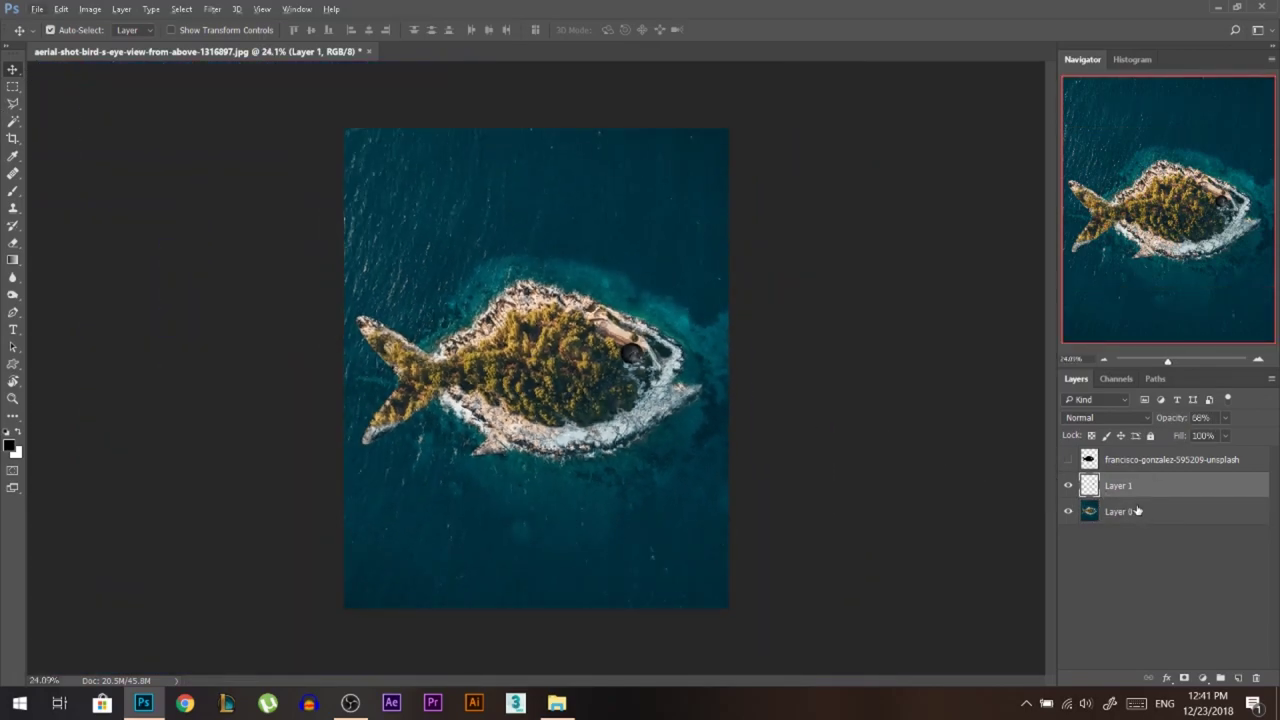
Scale Layer 1 and Layer 0 together to about 103%, nudge them slightly toward the right, and apply the transformation
{"action": "left_click", "coordinate": [1140, 512], "text": "shift"}
{"action": "key", "text": "ctrl+t"}
{"action": "left_click_drag", "start_coordinate": [604, 383], "coordinate": [639, 379]}
{"action": "scroll", "coordinate": [744, 380], "scroll_direction": "down", "scroll_amount": 5}
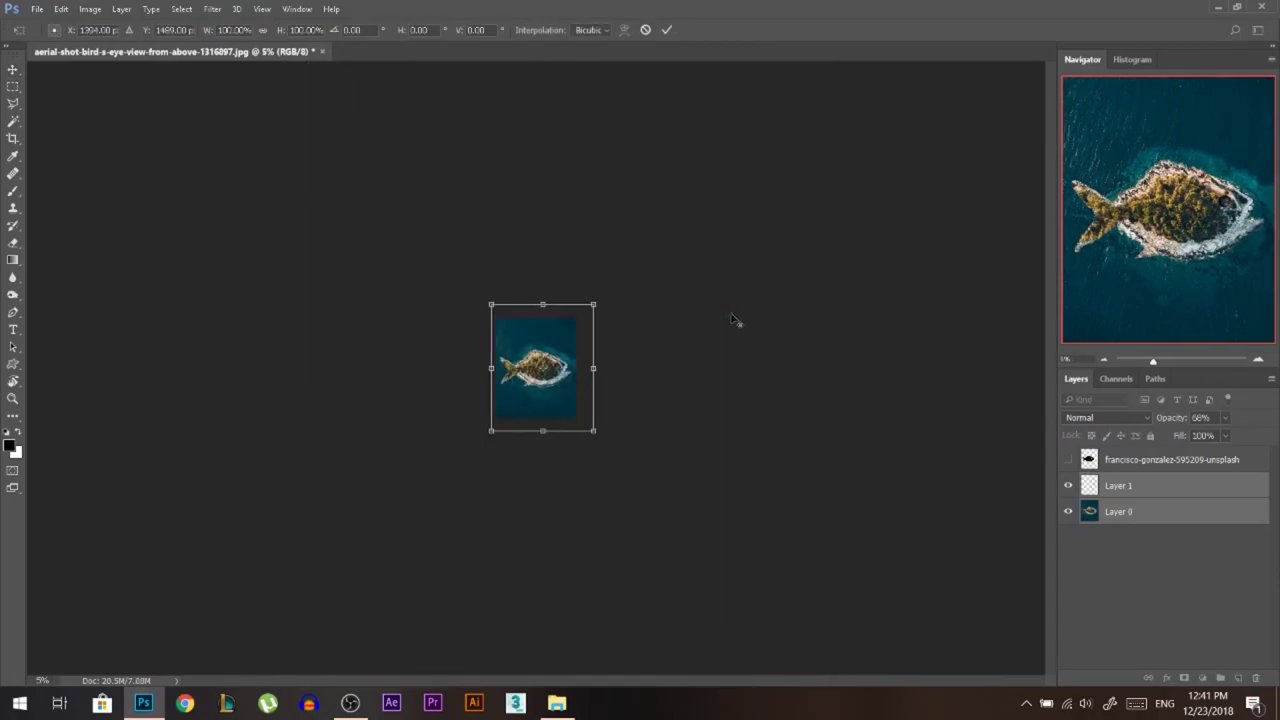
{"action": "mouse_move", "coordinate": [595, 431]}
{"action": "left_mouse_down"}
{"action": "mouse_move", "coordinate": [614, 462]}
{"action": "mouse_move", "coordinate": [596, 432]}
{"action": "left_mouse_up"}
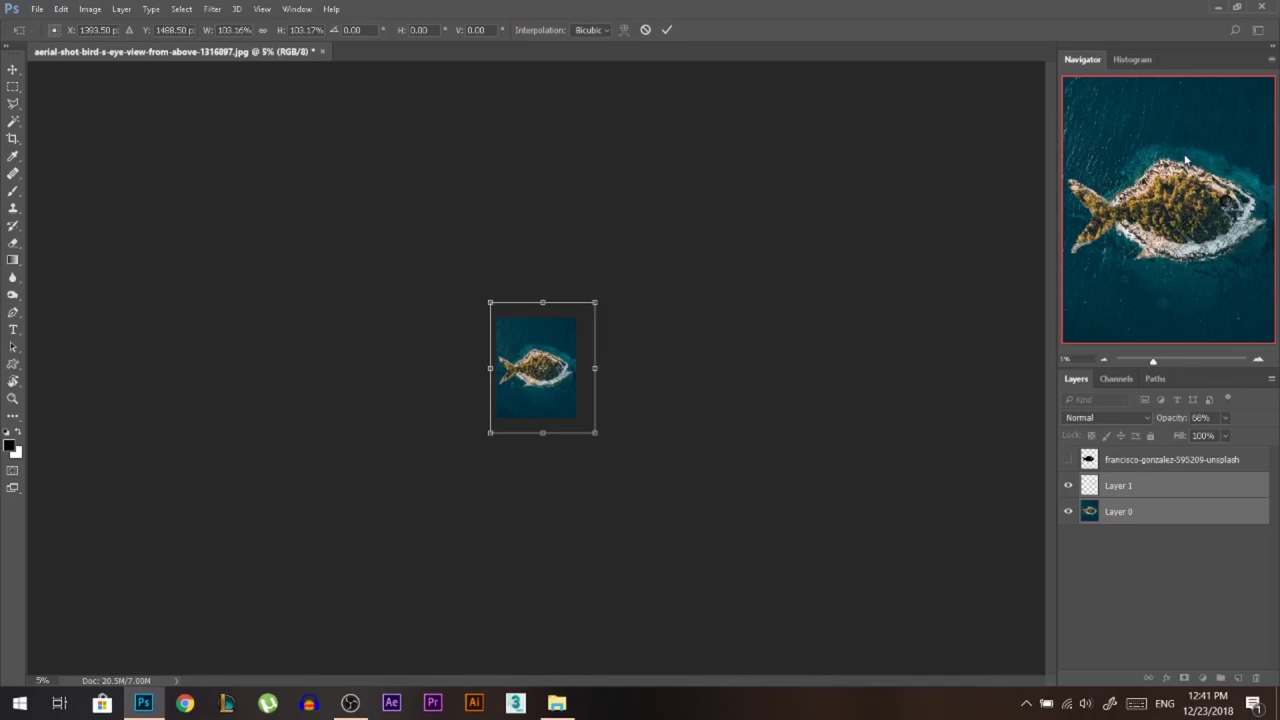
{"action": "key", "text": "Right"}
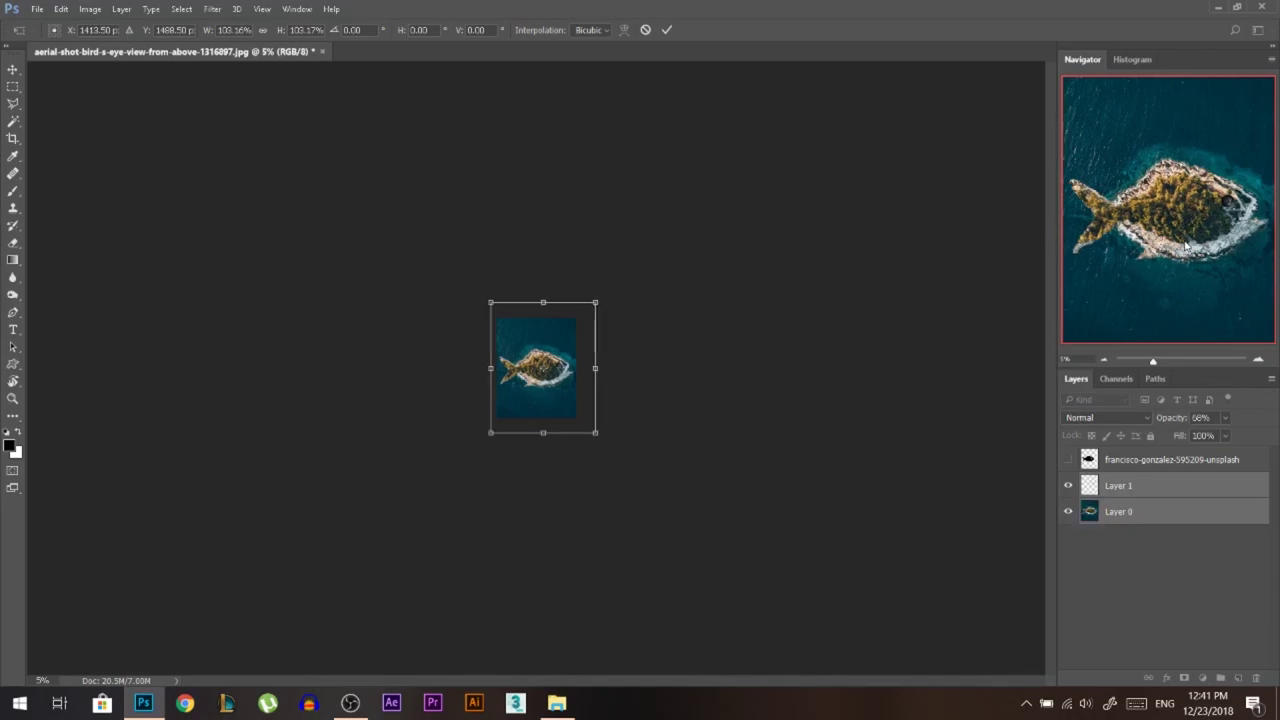
{"action": "left_click", "coordinate": [666, 29]}
{"action": "scroll", "coordinate": [545, 410], "scroll_direction": "up", "scroll_amount": 3}
{"action": "scroll", "coordinate": [545, 407], "scroll_direction": "up", "scroll_amount": 2}
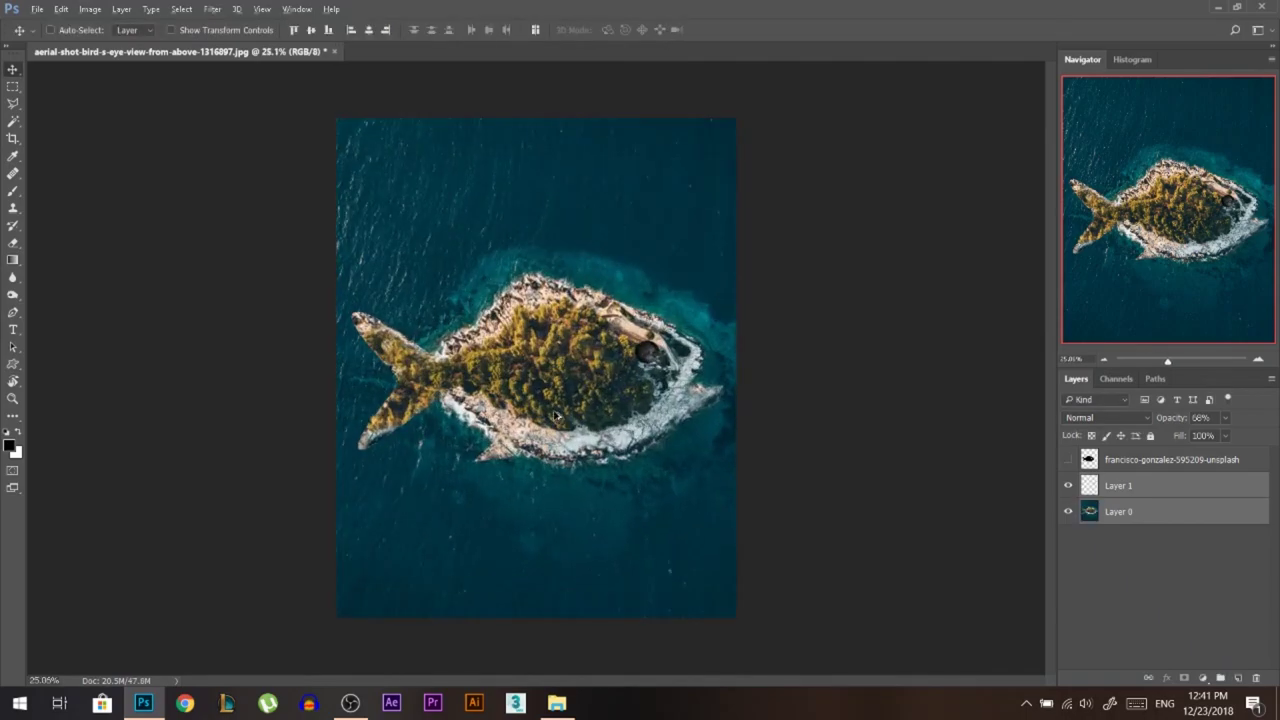
Create a new layer above the francisco-gonzalez layer and stamp all visible layers into it
{"action": "left_click", "coordinate": [1157, 463]}
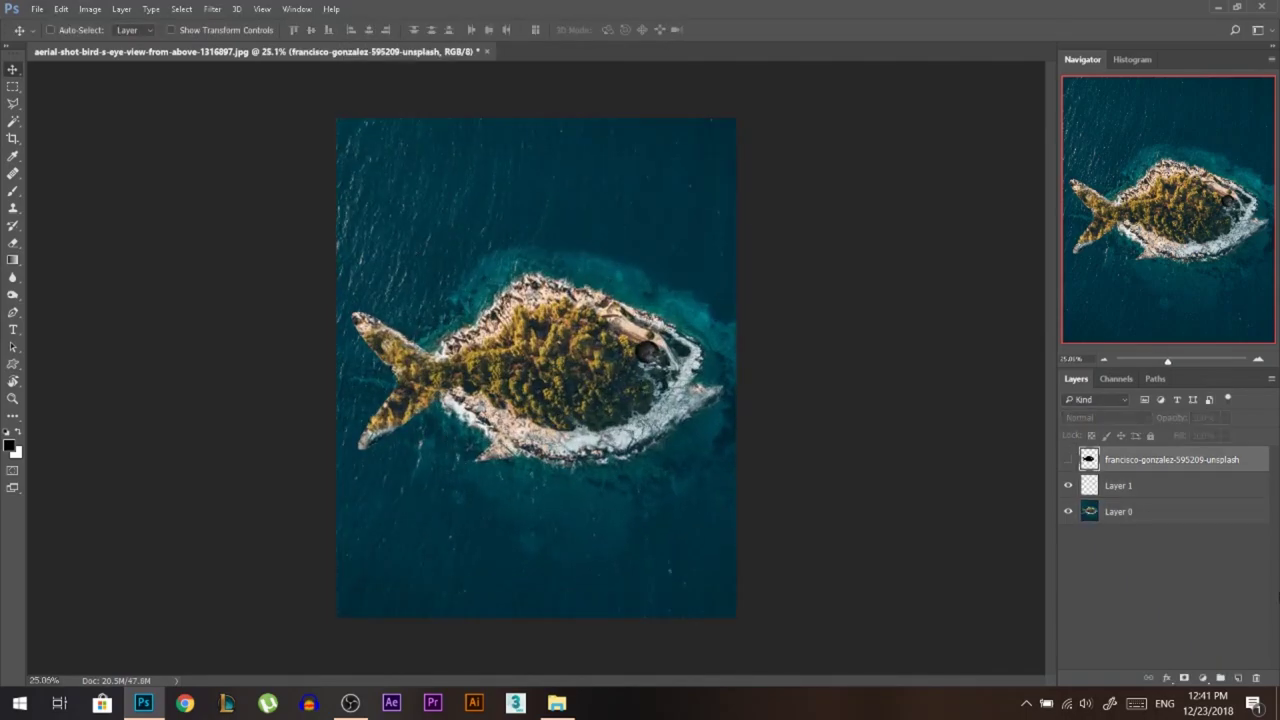
{"action": "left_click", "coordinate": [1238, 678]}
{"action": "key", "text": "ctrl"}
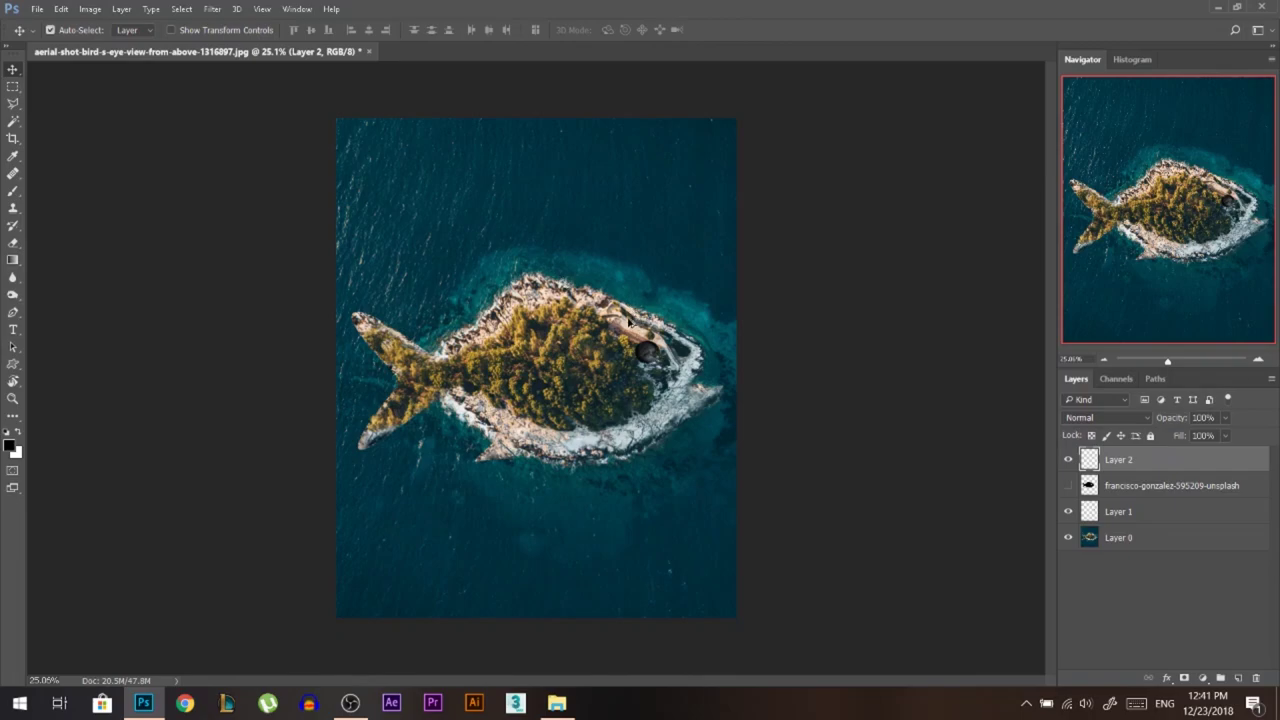
{"action": "key", "text": "ctrl+alt+shift+e"}
{"action": "mouse_move", "coordinate": [562, 460]}
{"action": "left_mouse_down"}
{"action": "mouse_move", "coordinate": [688, 363]}
{"action": "mouse_move", "coordinate": [598, 371]}
{"action": "mouse_move", "coordinate": [561, 435]}
{"action": "left_mouse_up"}
{"action": "left_click", "coordinate": [211, 9]}
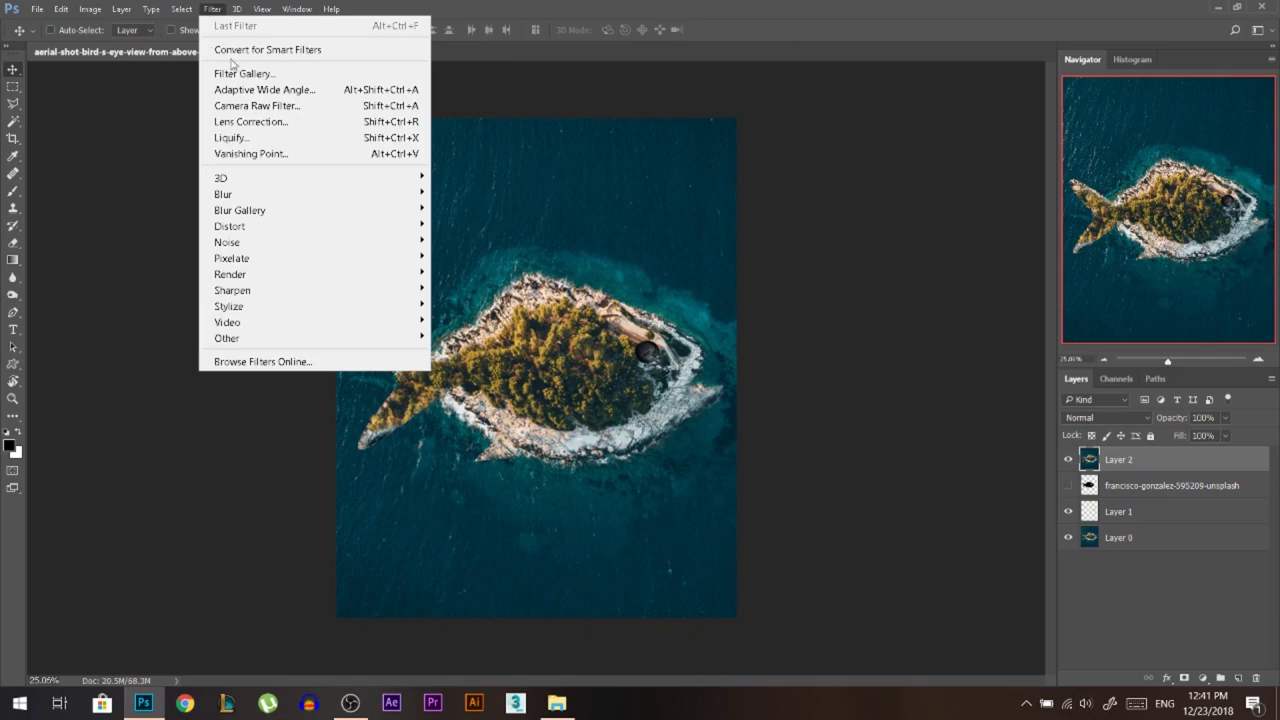
{"action": "left_click", "coordinate": [250, 121]}
{"action": "key", "text": "Escape"}
Start the Camera Raw filter on Layer 2 and place a wide elliptical radial filter around the whole fish island
{"action": "left_click", "coordinate": [212, 9]}
{"action": "left_click", "coordinate": [240, 105]}
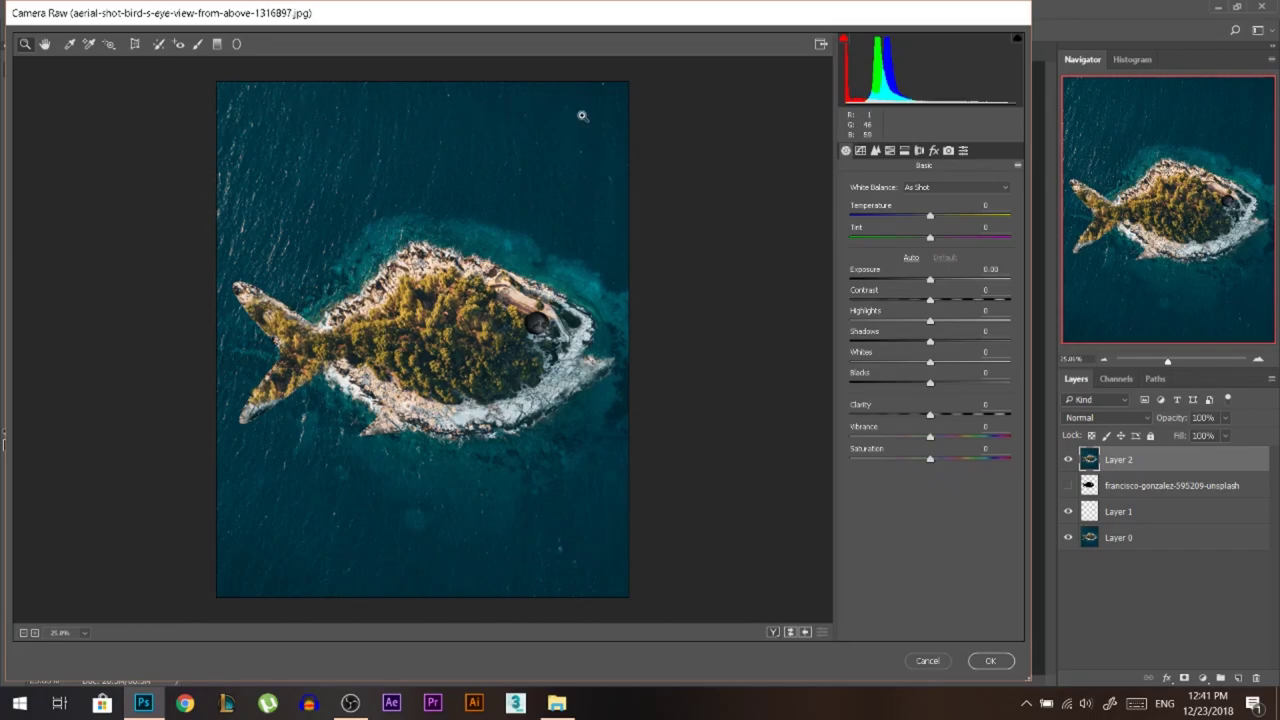
{"action": "left_click", "coordinate": [238, 45]}
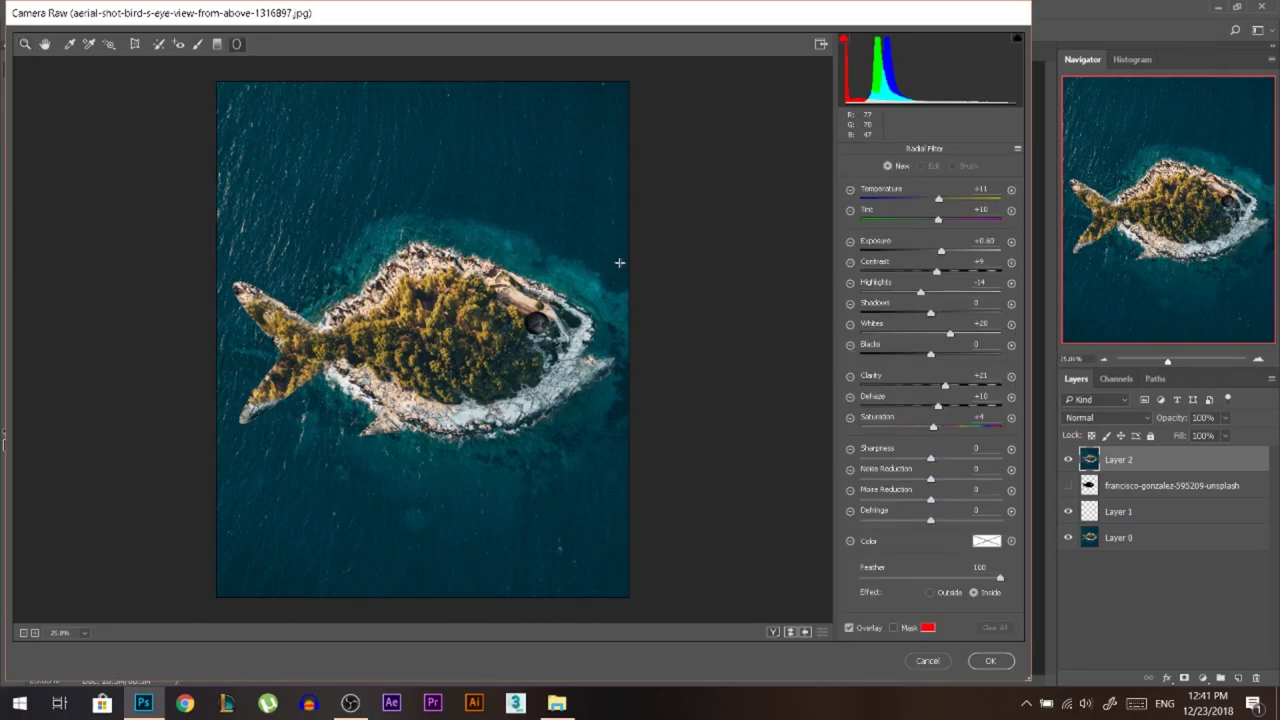
{"action": "left_click_drag", "start_coordinate": [620, 263], "coordinate": [656, 241]}
{"action": "left_click_drag", "start_coordinate": [438, 200], "coordinate": [437, 132]}
{"action": "left_click_drag", "start_coordinate": [754, 345], "coordinate": [693, 344]}
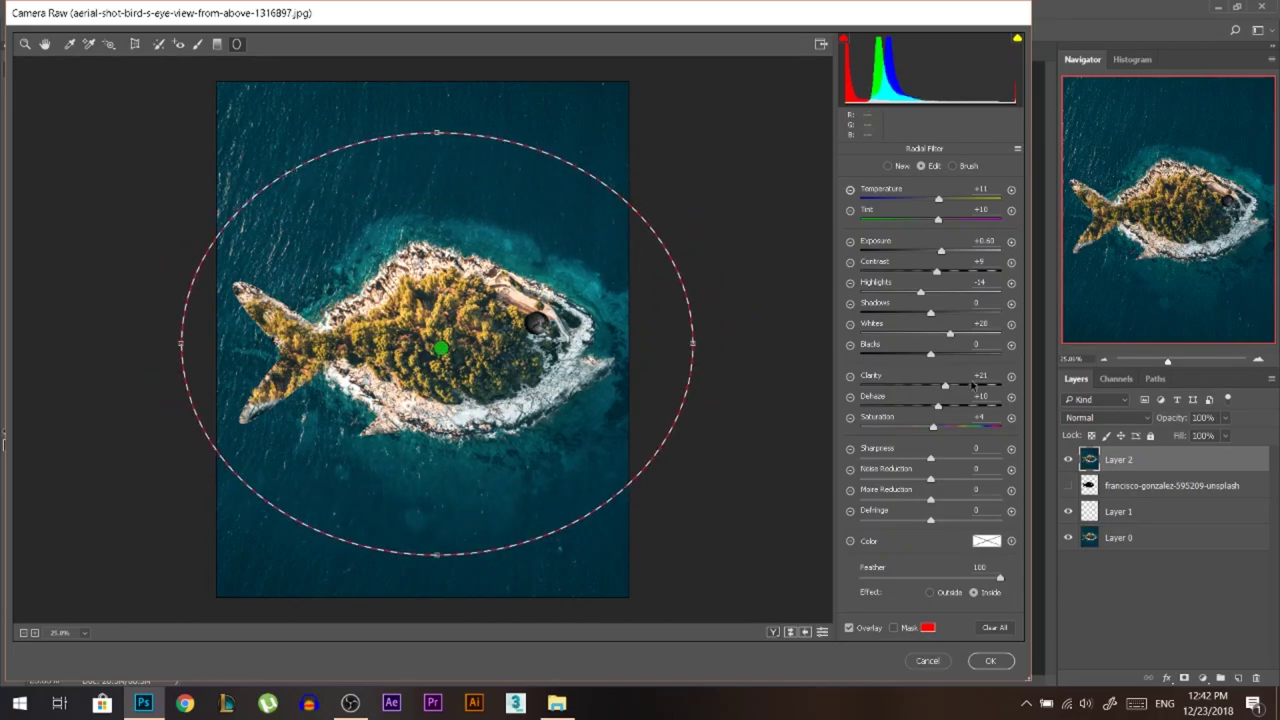
Set the radial filter's clarity to +33, dehaze to +18, whites to about +23 and exposure to +0.35, warm its temperature, and apply
{"action": "left_click_drag", "start_coordinate": [948, 387], "coordinate": [945, 417]}
{"action": "left_click_drag", "start_coordinate": [946, 332], "coordinate": [947, 330]}
{"action": "left_click_drag", "start_coordinate": [943, 254], "coordinate": [939, 254]}
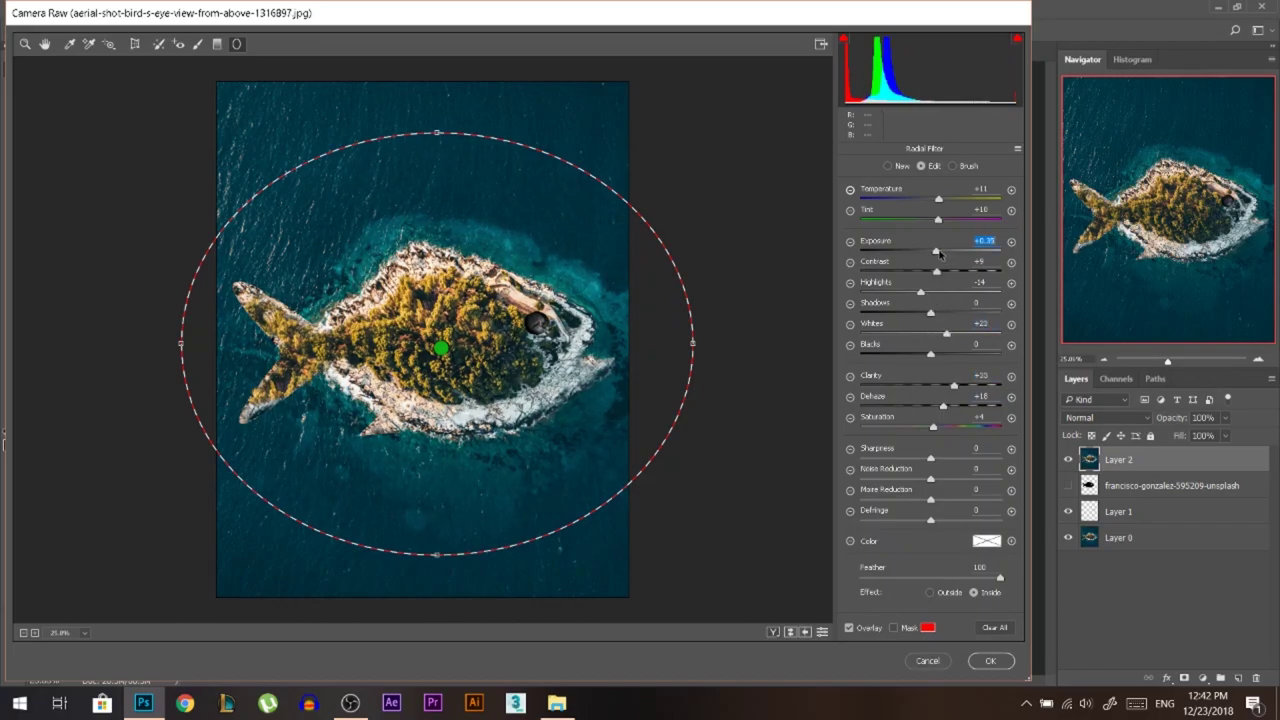
{"action": "mouse_move", "coordinate": [939, 198]}
{"action": "left_mouse_down"}
{"action": "mouse_move", "coordinate": [895, 198]}
{"action": "mouse_move", "coordinate": [954, 198]}
{"action": "left_mouse_up"}
{"action": "left_click", "coordinate": [990, 661]}
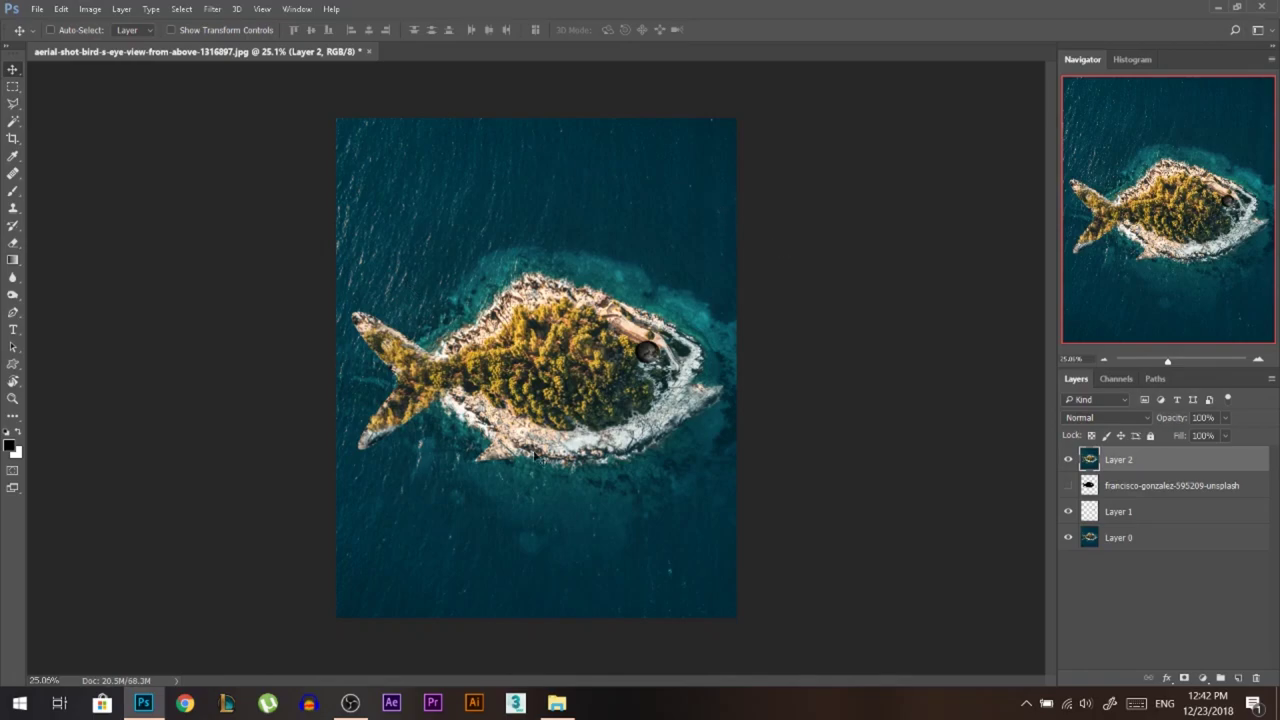
Add a Camera Raw post-crop vignette to Layer 2, trying an amount of -100 before settling on about -25, and apply it
{"action": "left_click", "coordinate": [212, 9]}
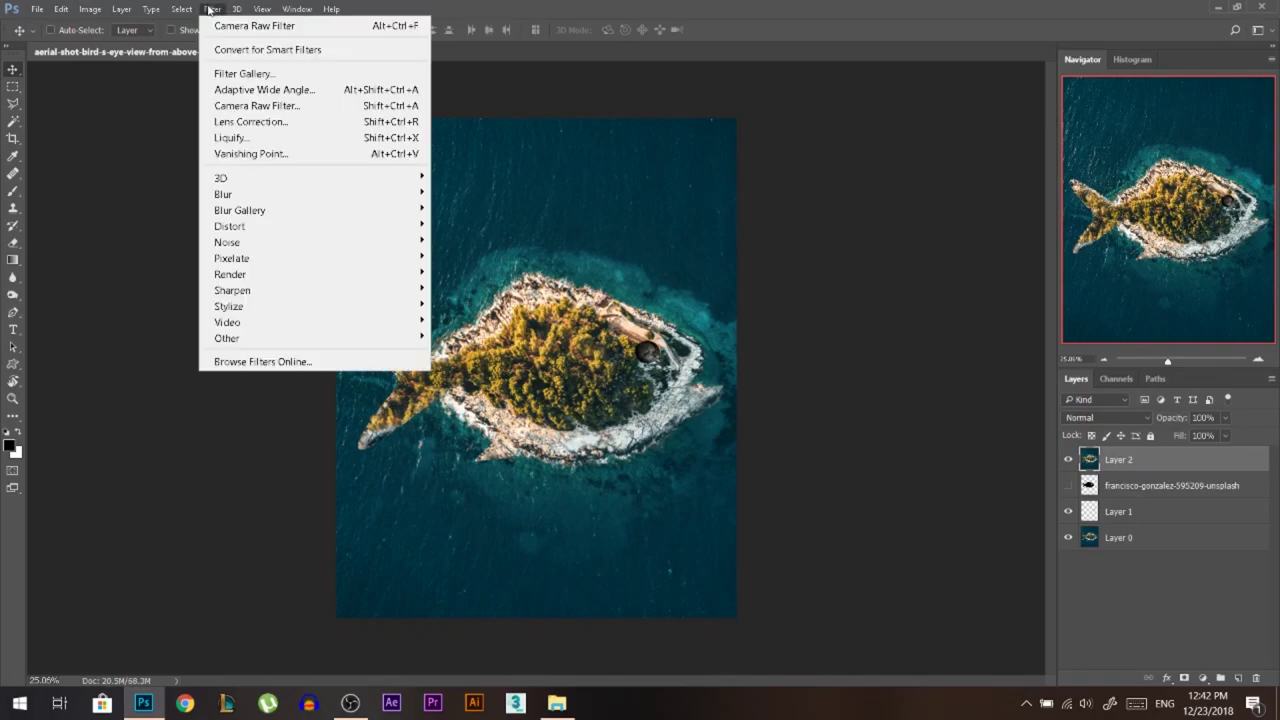
{"action": "left_click", "coordinate": [276, 105]}
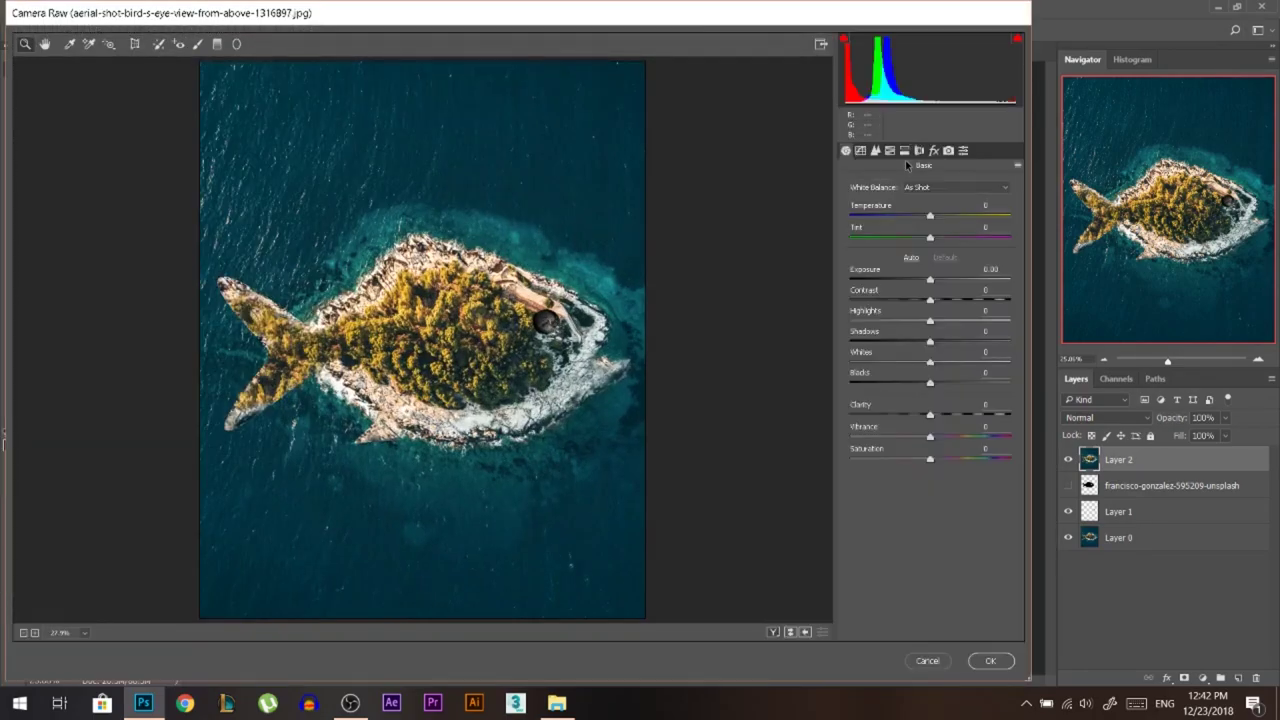
{"action": "left_click", "coordinate": [934, 150]}
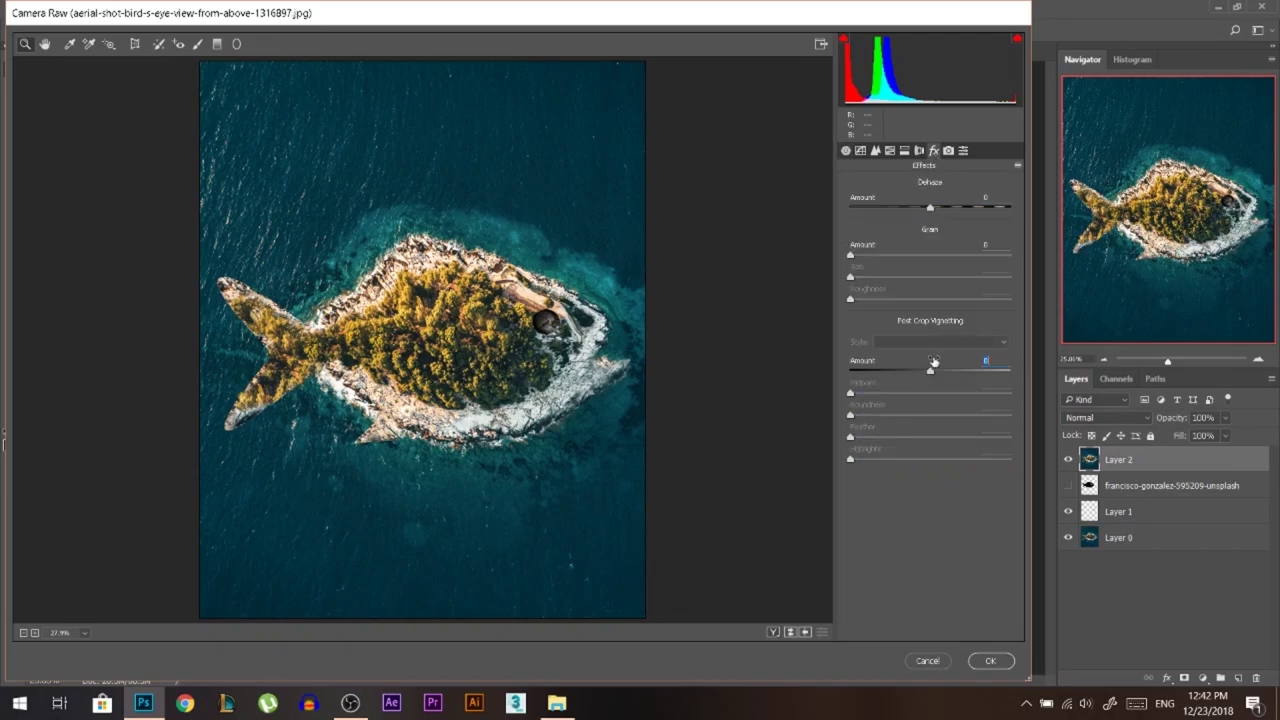
{"action": "type", "text": "-100"}
{"action": "key", "text": "Return"}
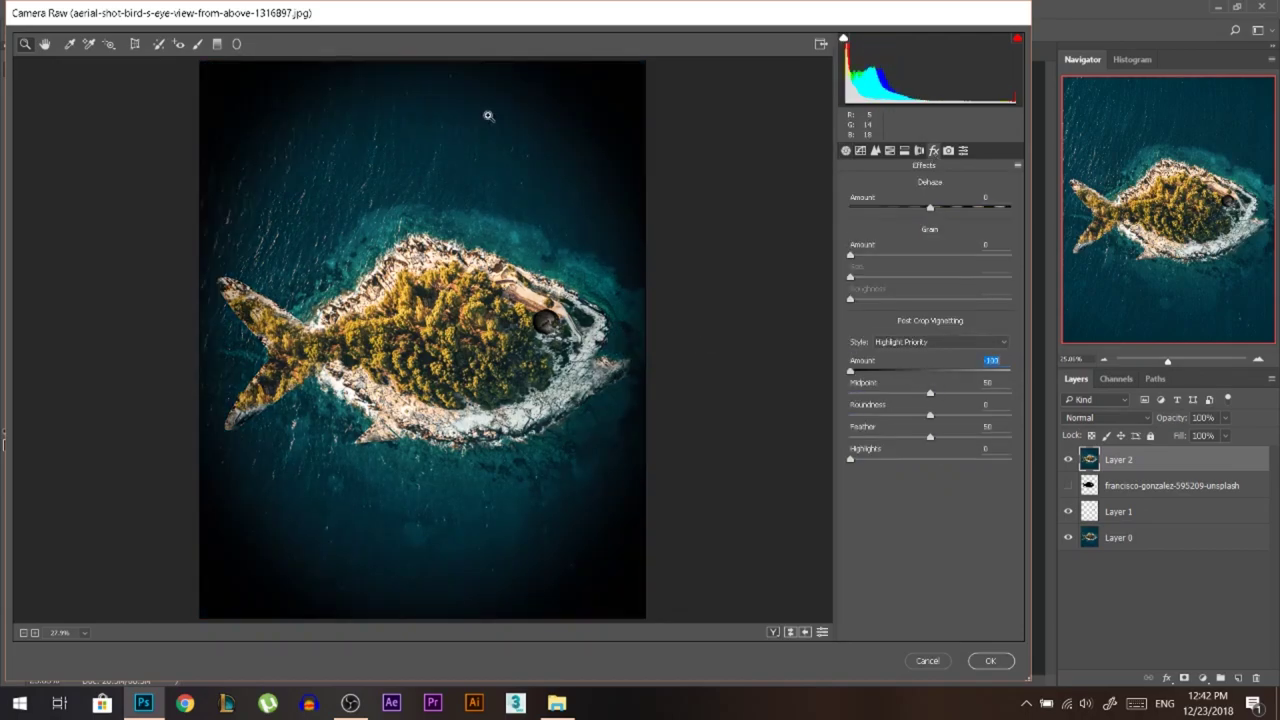
{"action": "left_click_drag", "start_coordinate": [864, 366], "coordinate": [910, 366]}
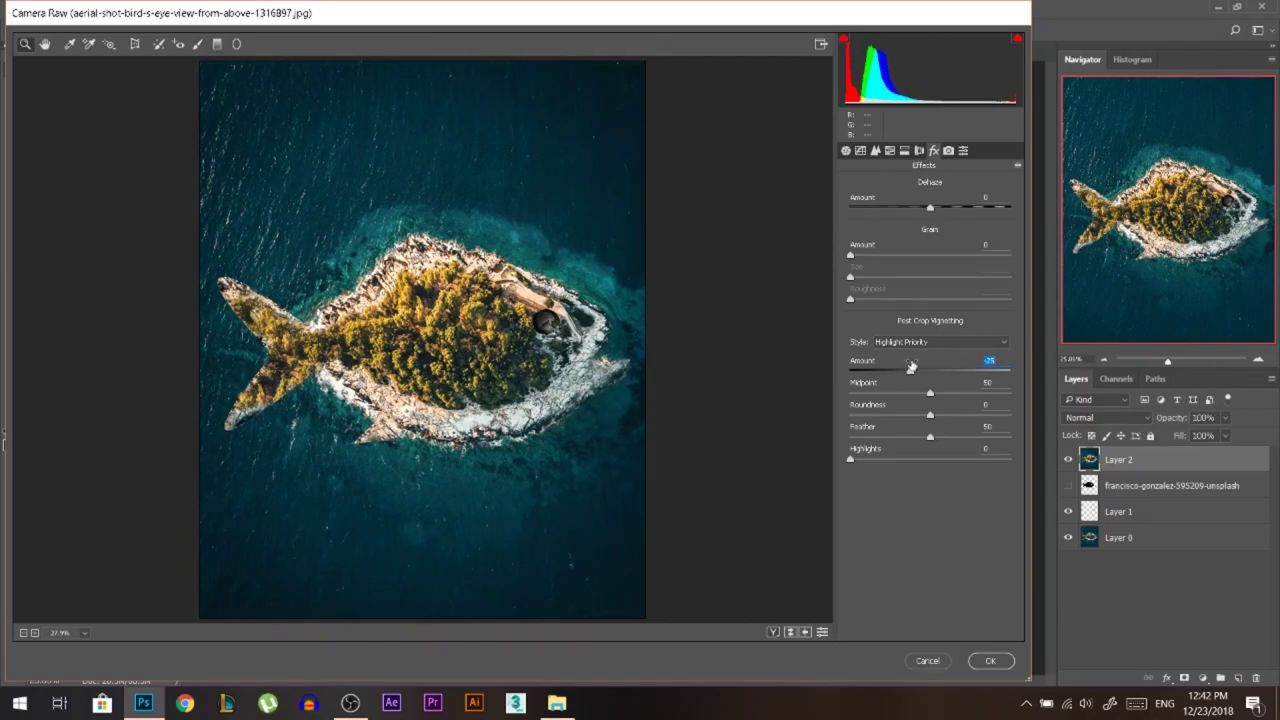
{"action": "left_click", "coordinate": [991, 660]}
In Camera Raw's camera calibration for Layer 2, try both extremes of the blue primary hue and set it to about -38
{"action": "left_click", "coordinate": [212, 8]}
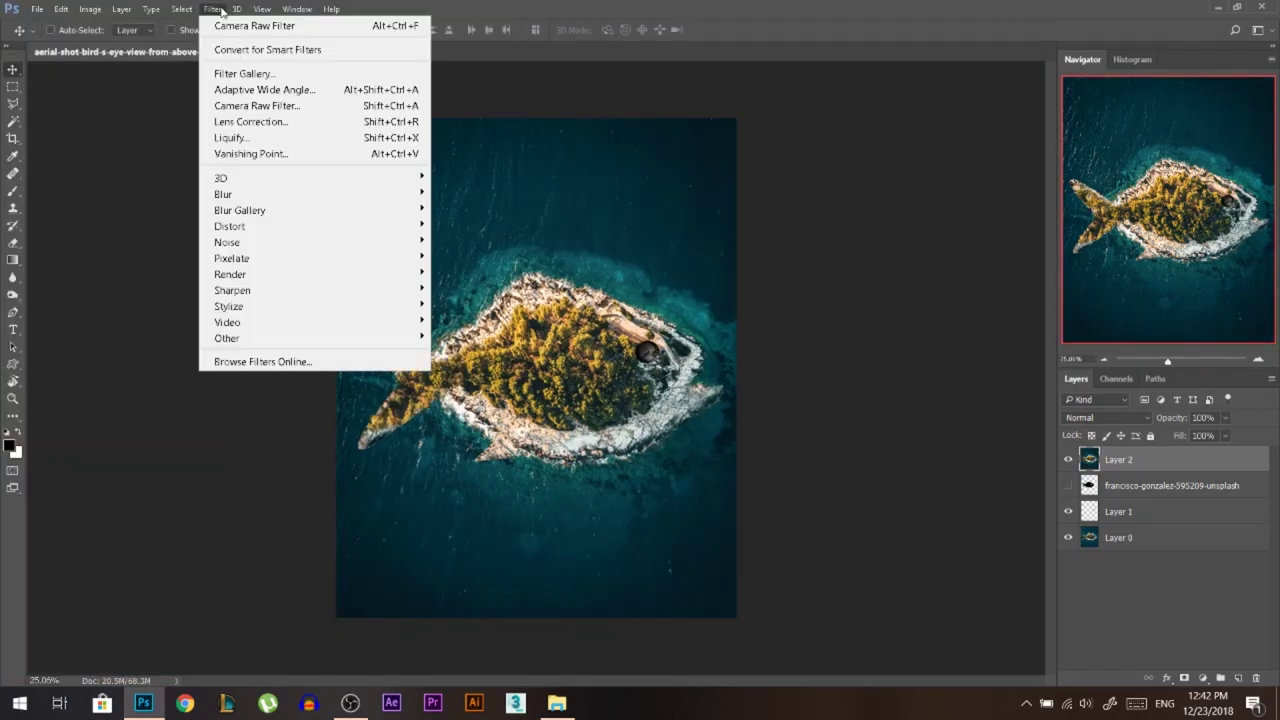
{"action": "key", "text": "Escape"}
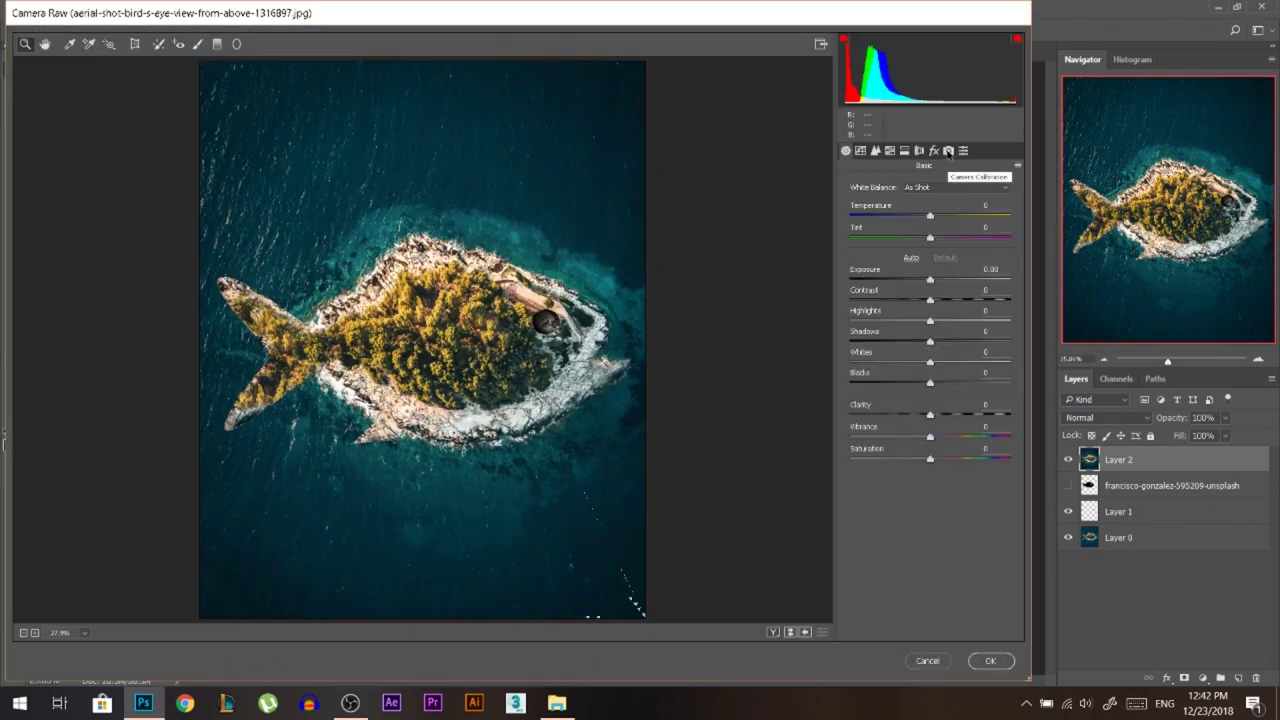
{"action": "left_click", "coordinate": [948, 151]}
{"action": "left_click_drag", "start_coordinate": [933, 397], "coordinate": [850, 400]}
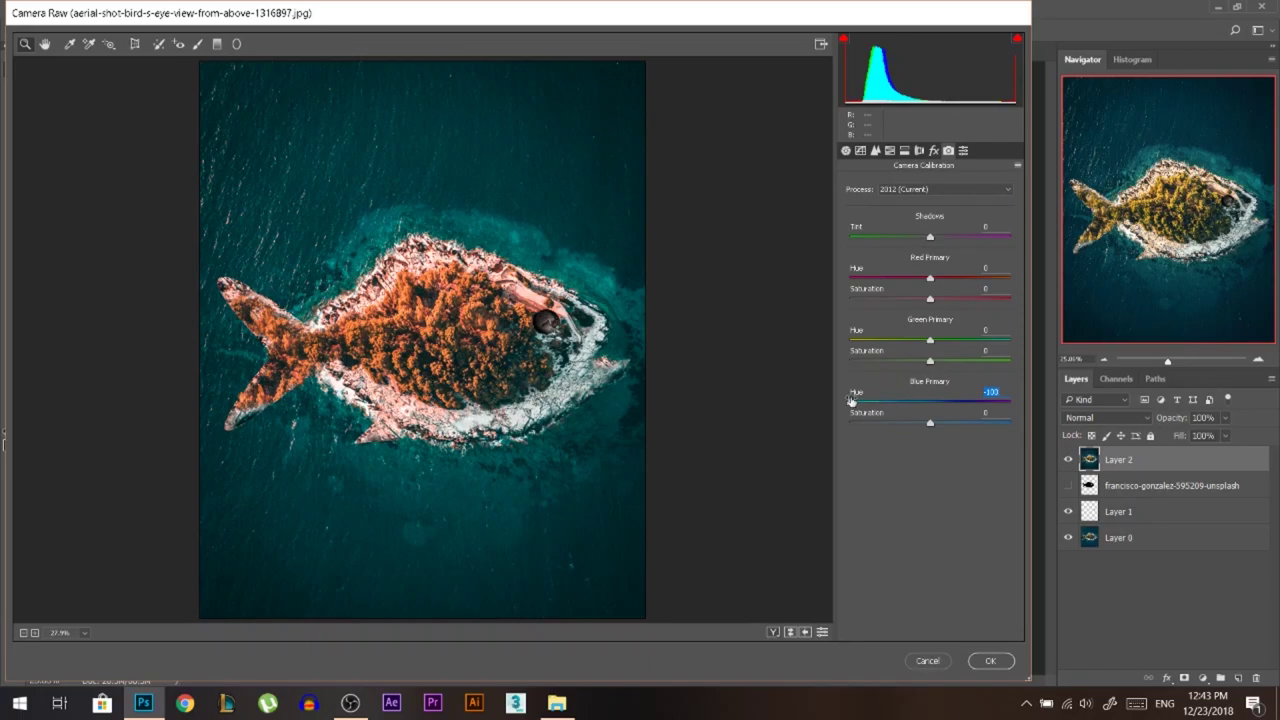
{"action": "left_click_drag", "start_coordinate": [851, 400], "coordinate": [1129, 404]}
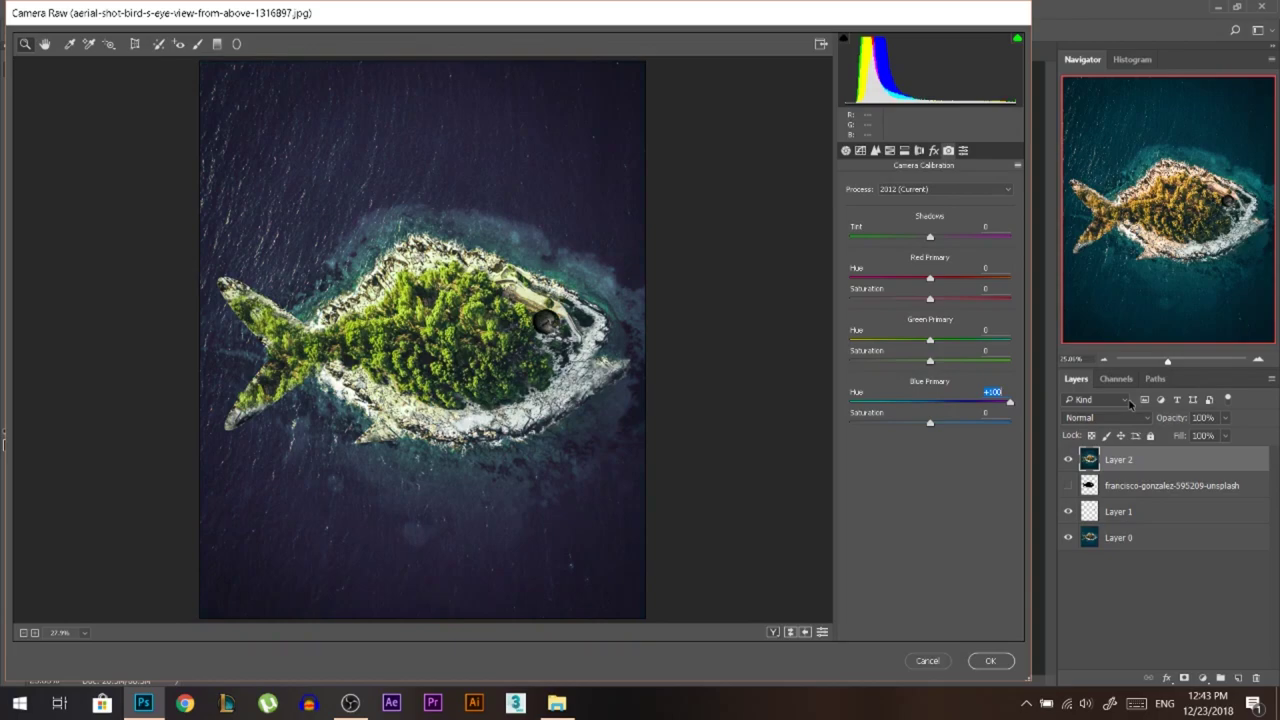
{"action": "left_click_drag", "start_coordinate": [1130, 403], "coordinate": [903, 407]}
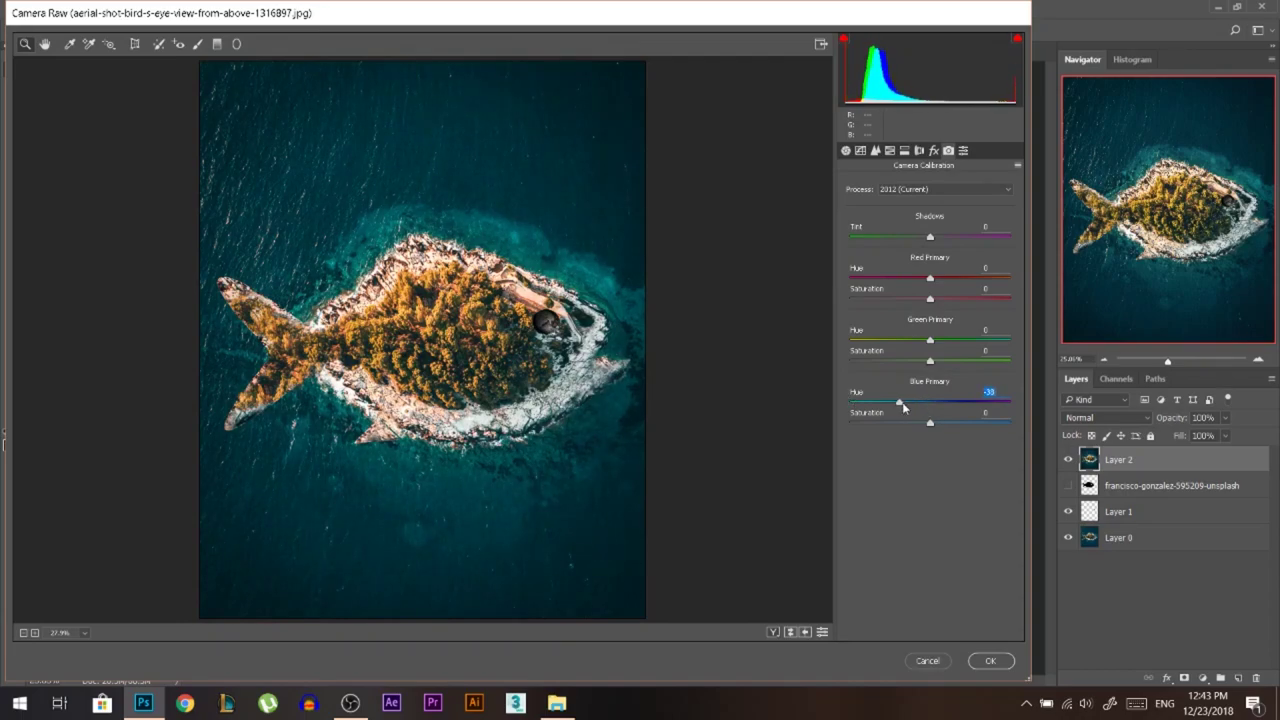